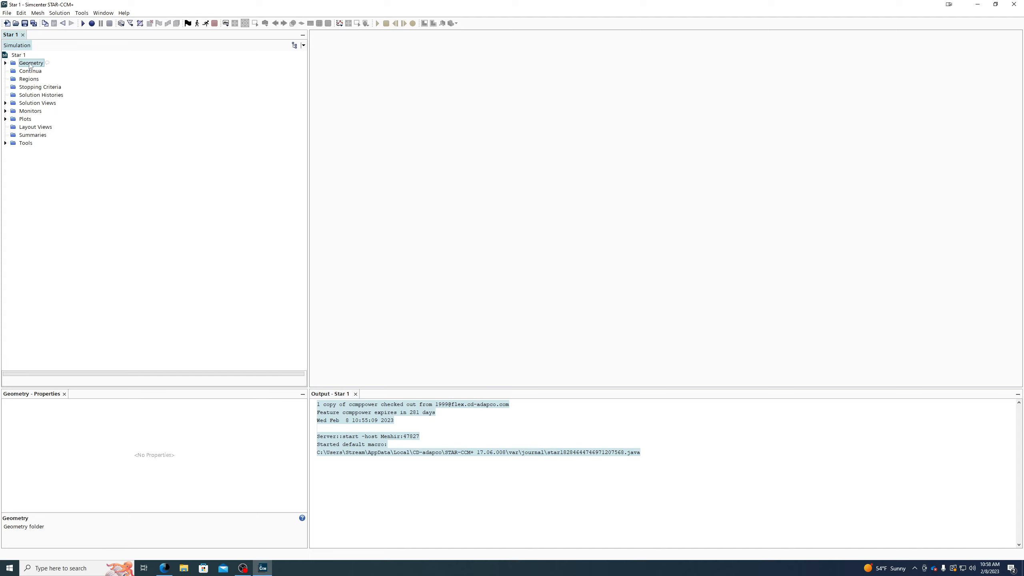
Create a new 3D-CAD model under the simulation's Geometry node
left_click(5, 63)
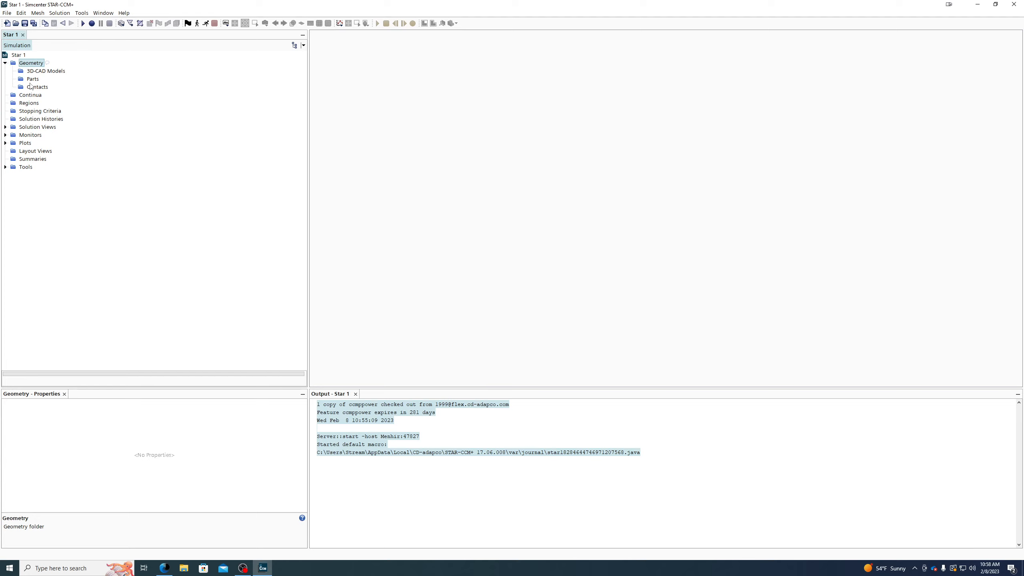
left_click(33, 73)
left_click(32, 80)
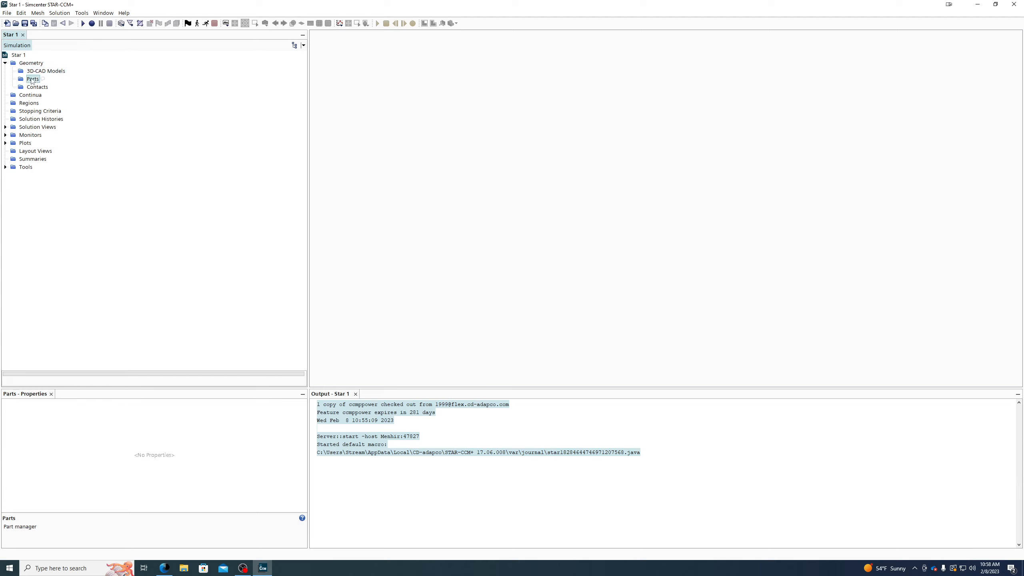
left_click(32, 87)
left_click(32, 73)
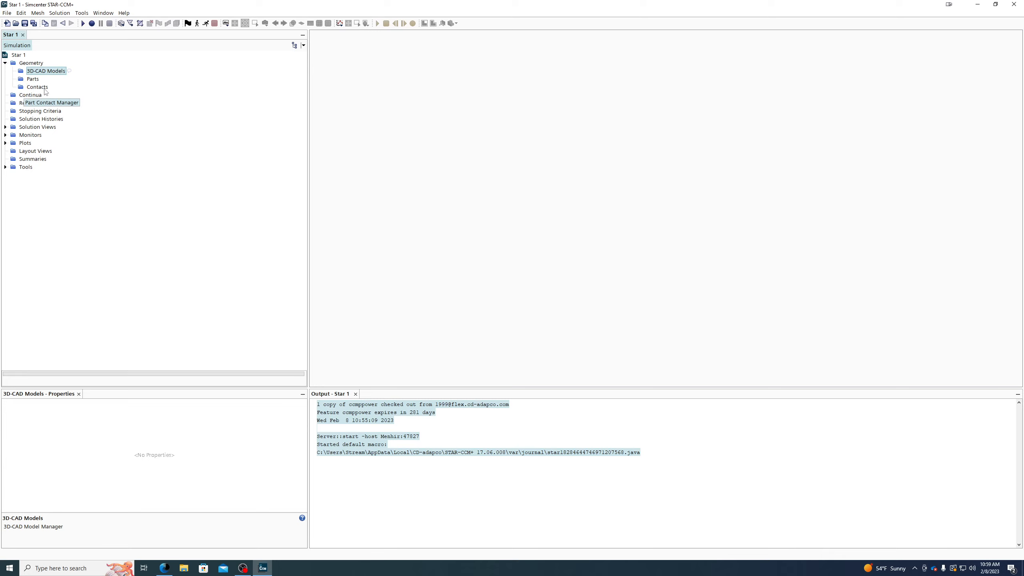
left_click(32, 80)
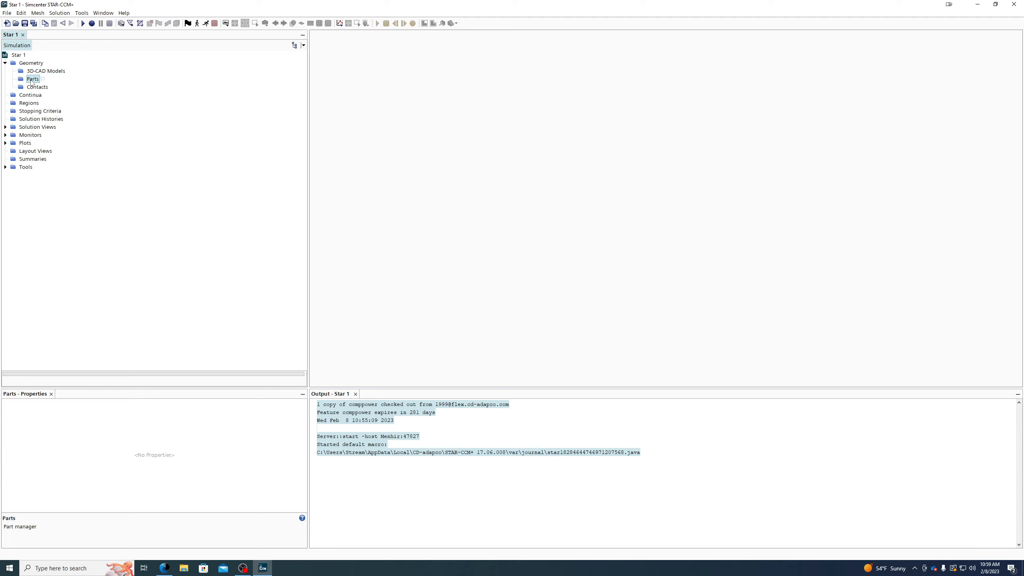
left_click(48, 72)
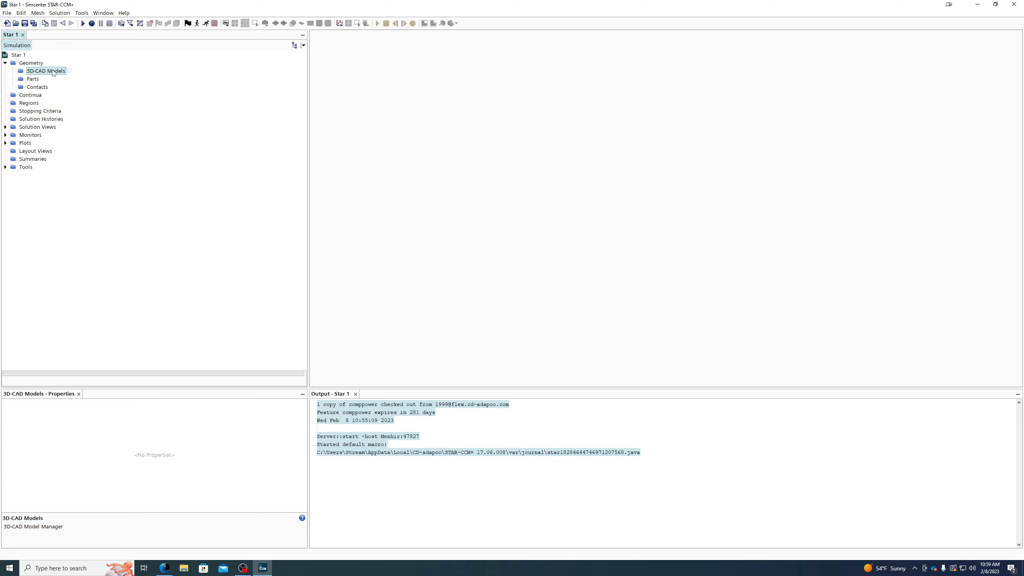
right_click(48, 72)
right_click(37, 73)
left_click(47, 78)
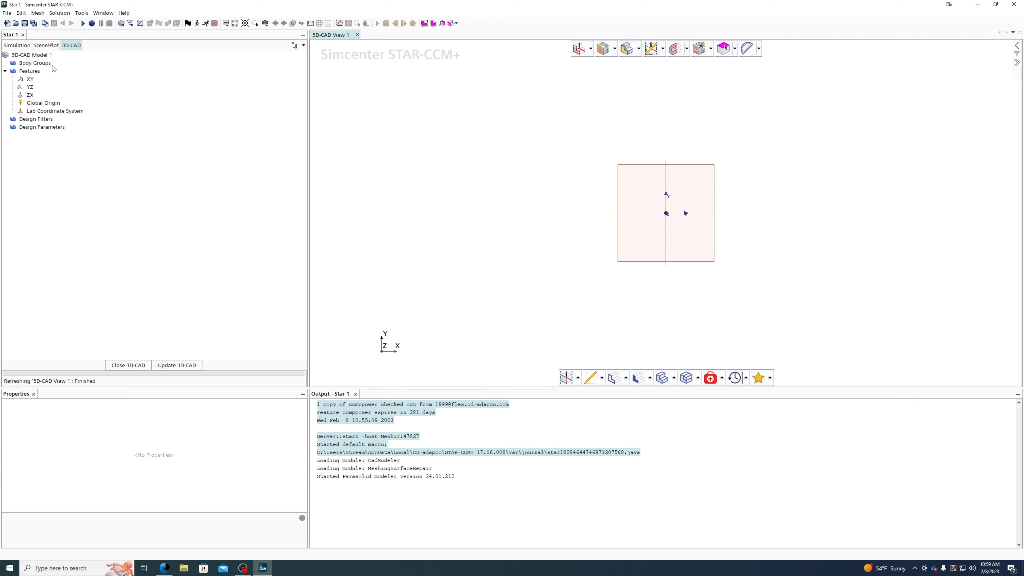
Launch MouseHighlight, apply its pointer and click highlight settings, and move its window out of the way
key("super")
type("mouse")
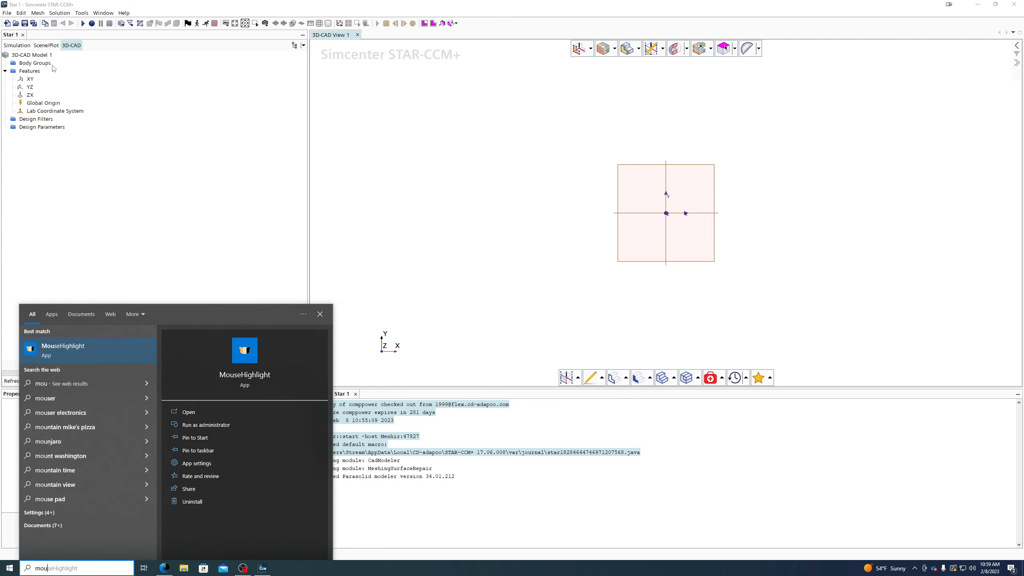
key("Return")
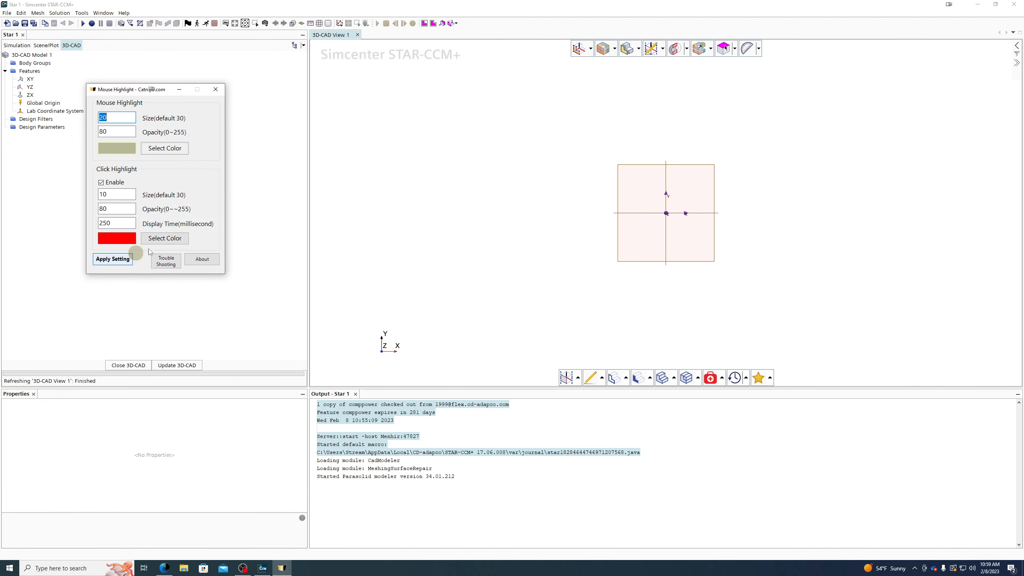
left_click(110, 260)
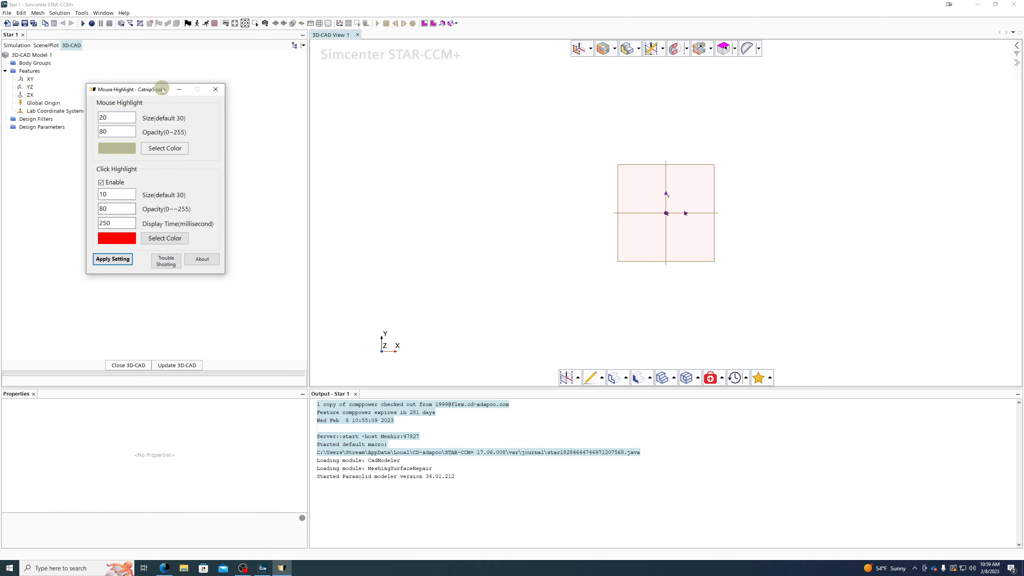
left_click_drag(161, 88, 1023, 141)
Examine the model's default reference planes, global origin and design parameters, and the operations offered for the XY plane
left_click_drag(517, 101, 720, 138)
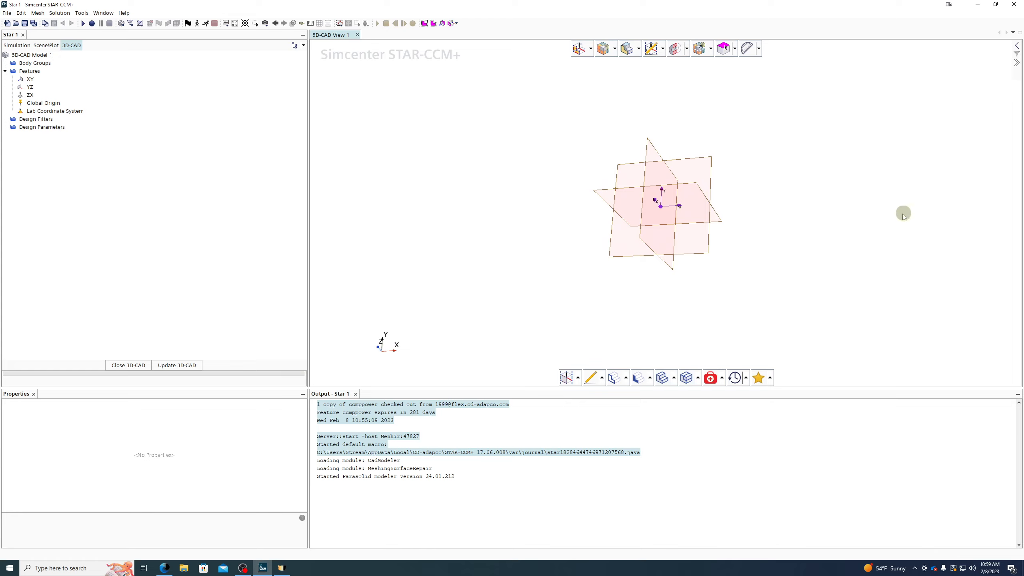
left_click_drag(903, 214, 862, 266)
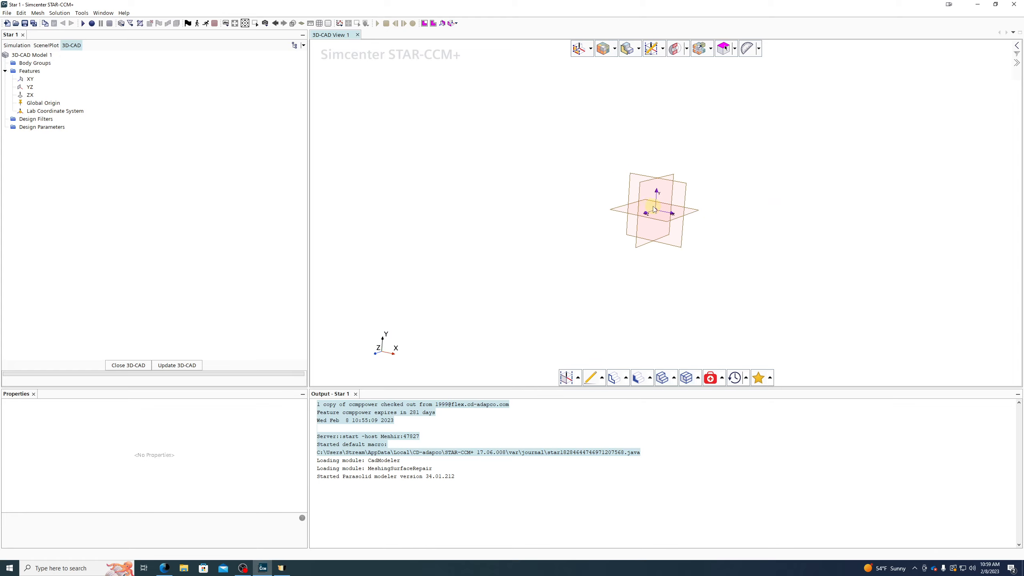
scroll(654, 209, "up", 3)
left_click(44, 103)
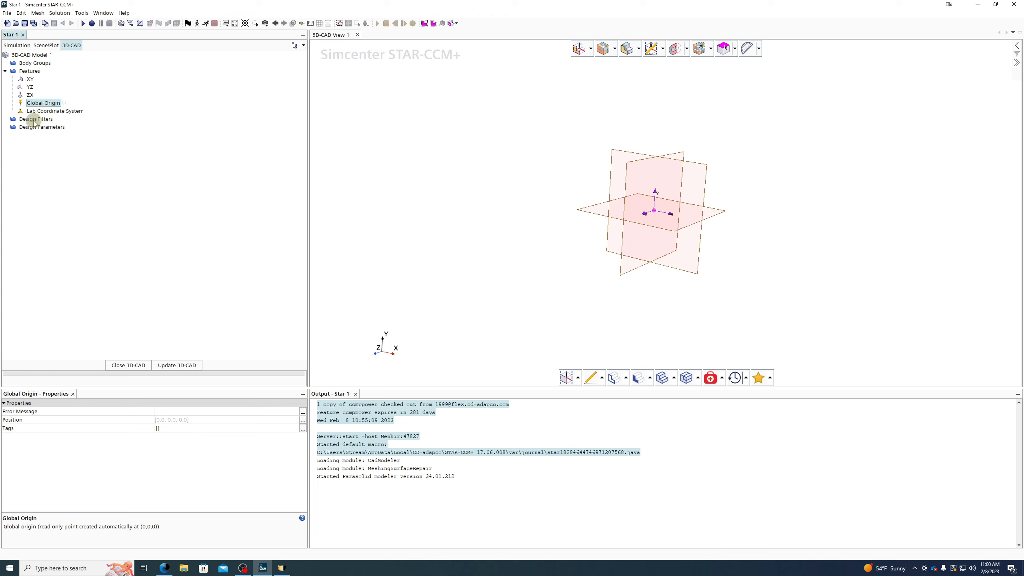
left_click(33, 128)
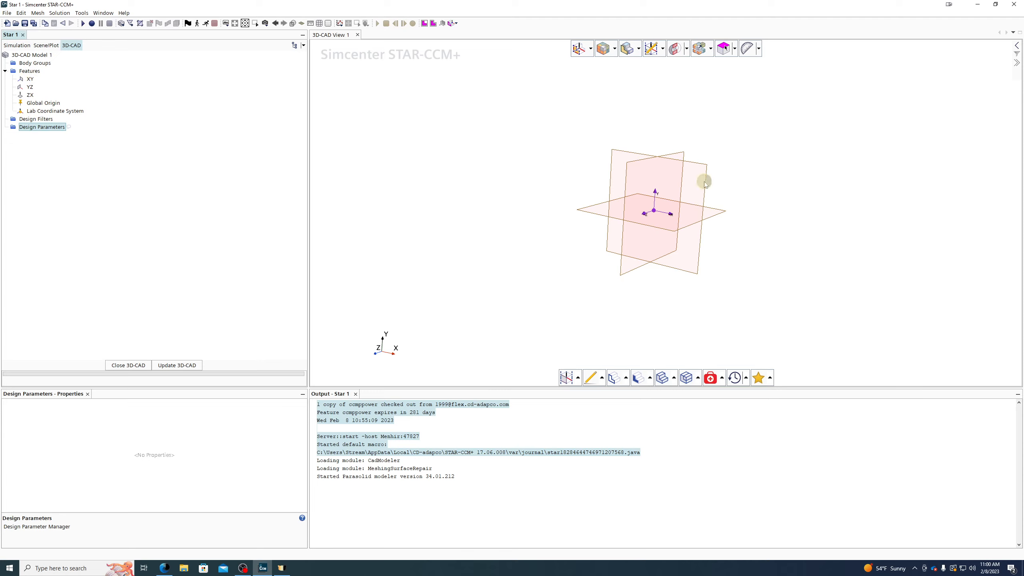
left_click_drag(744, 207, 712, 142)
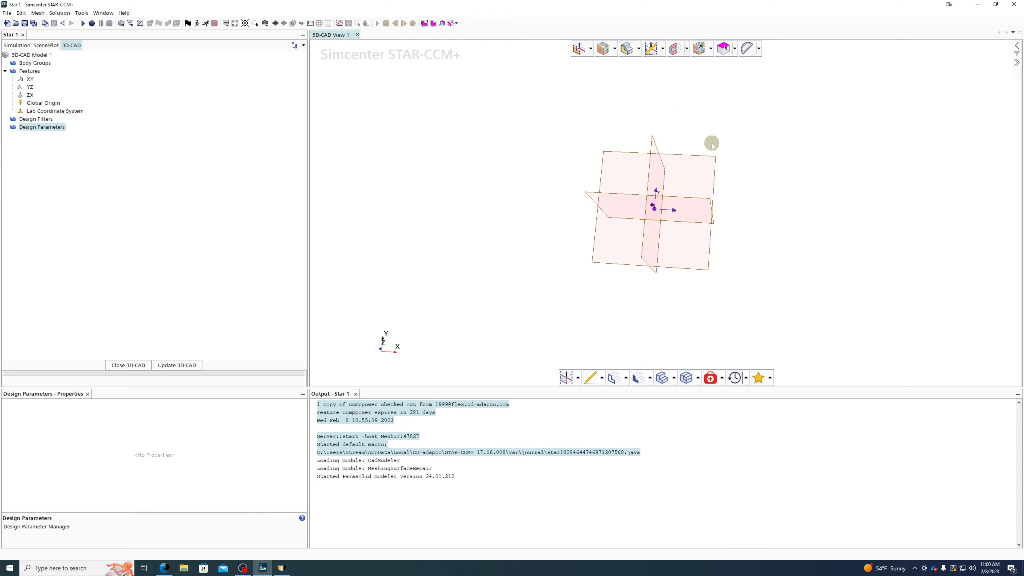
left_click(694, 158)
right_click(694, 158)
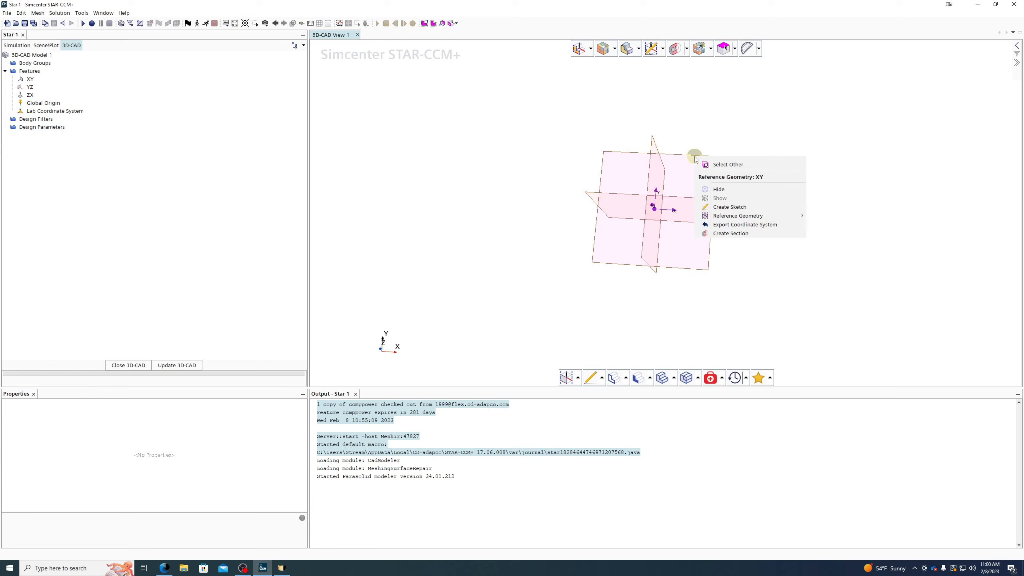
mouse_move(726, 218)
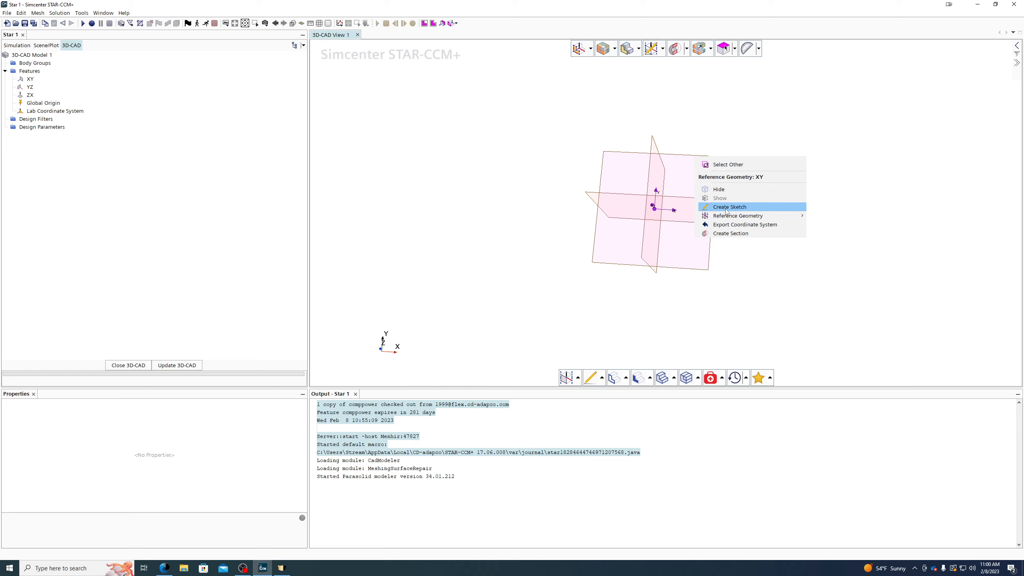
left_click(791, 296)
left_click_drag(824, 214, 809, 277)
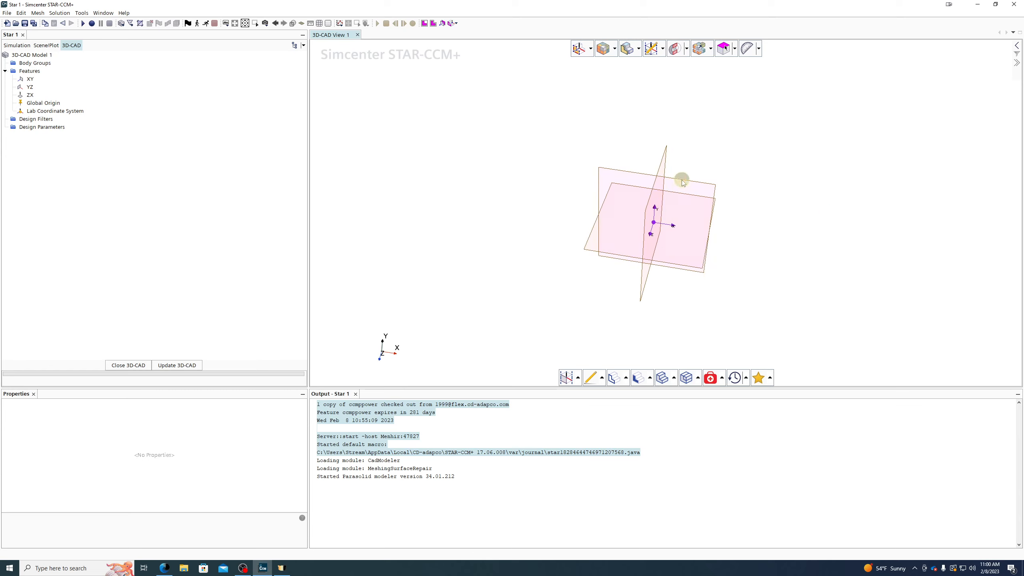
mouse_move(683, 174)
left_mouse_down()
mouse_move(683, 135)
mouse_move(608, 121)
mouse_move(622, 137)
mouse_move(759, 140)
mouse_move(733, 96)
mouse_move(706, 95)
left_mouse_up()
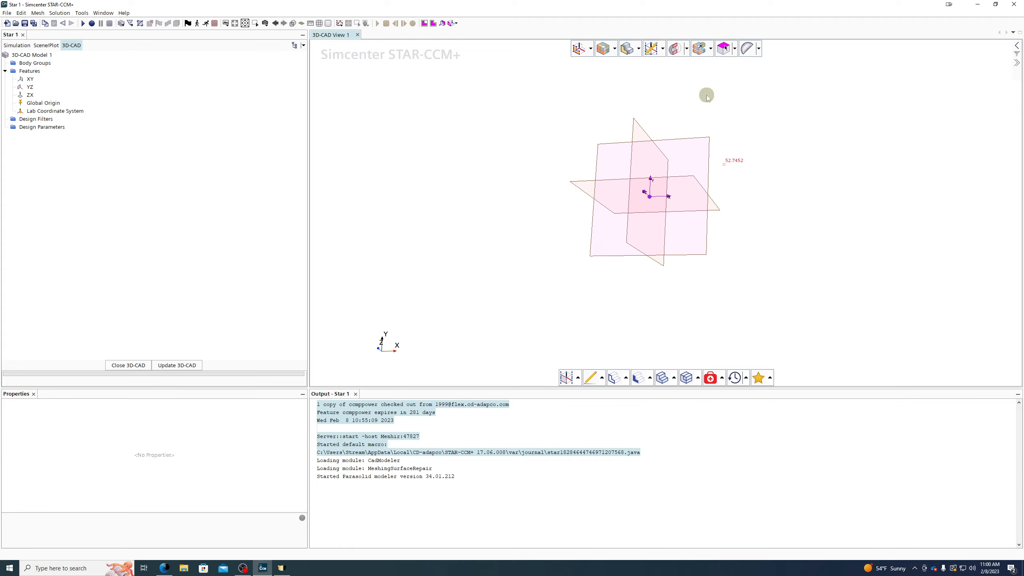
Create a new sketch on the XY plane
right_click(31, 79)
left_click(52, 84)
scroll(661, 196, "up", 3)
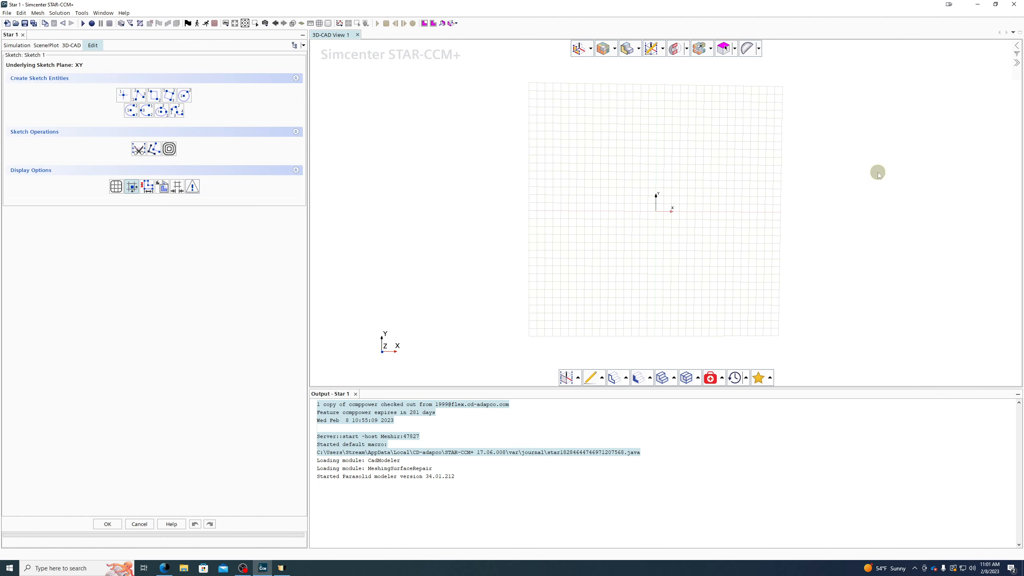
left_click_drag(885, 149, 908, 295, "ctrl")
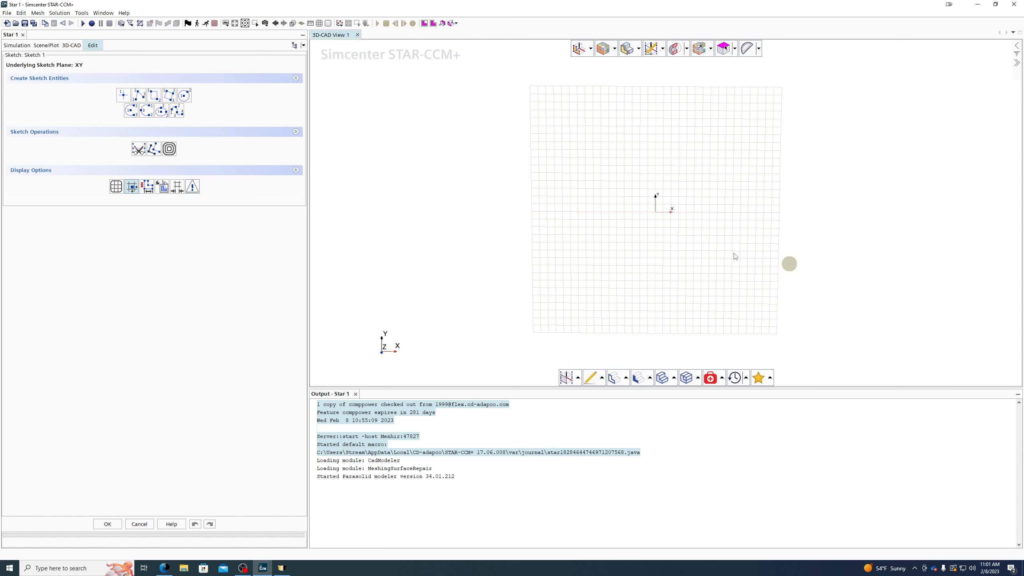
scroll(620, 202, "up", 1)
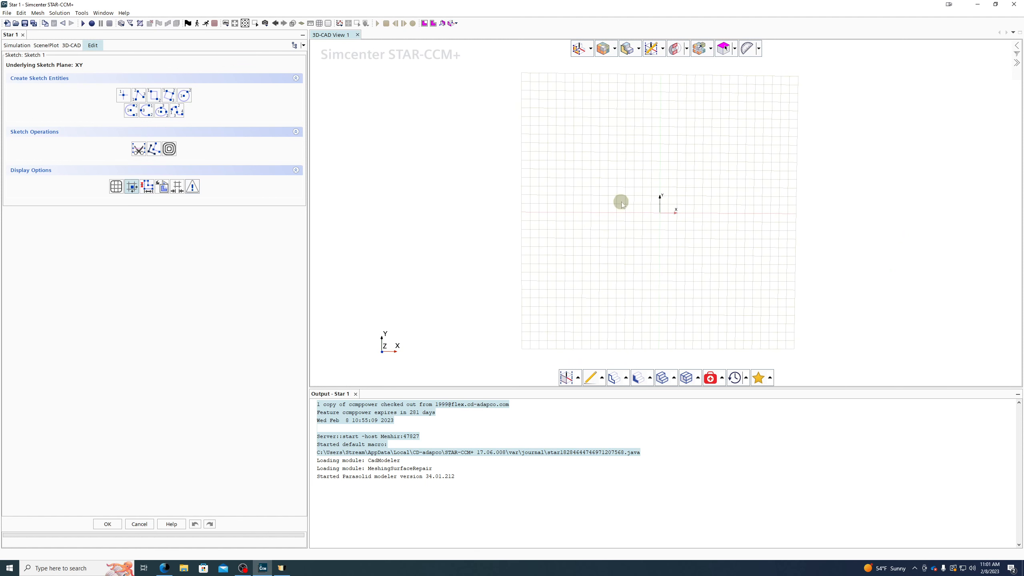
scroll(632, 215, "down", 1)
scroll(632, 217, "up", 1)
Place four separate sketch points to the left of the origin, one above the X axis and three below it
left_click(124, 95)
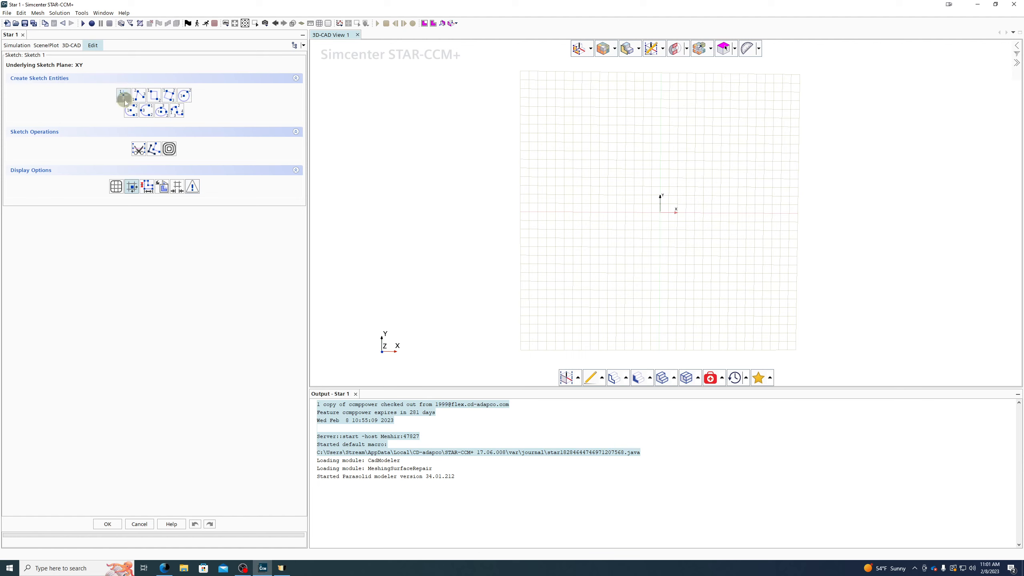
left_click(609, 142)
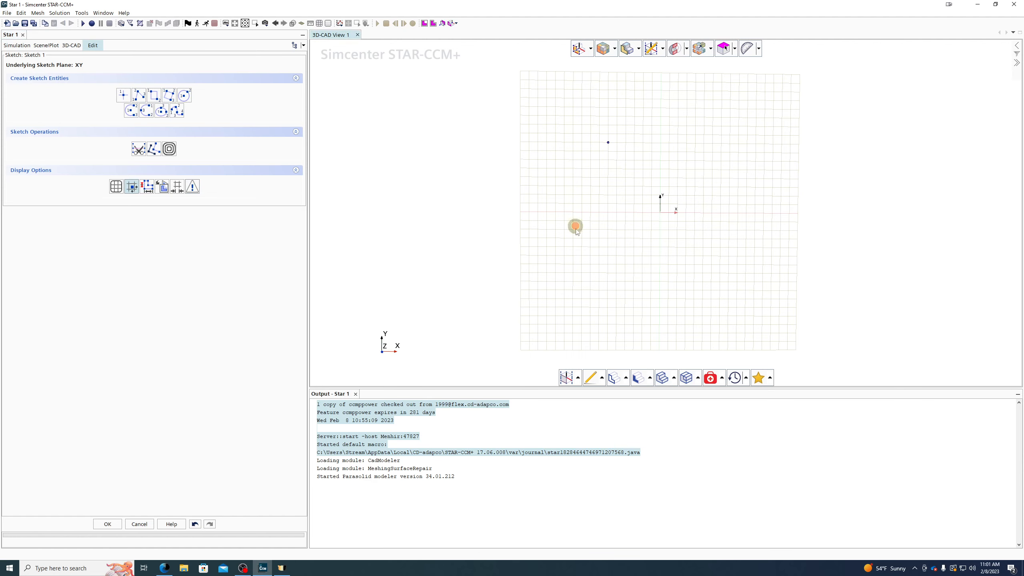
left_click(123, 95)
left_click(557, 213)
mouse_move(558, 218)
left_mouse_down()
mouse_move(585, 236)
mouse_move(247, 93)
mouse_move(189, 91)
left_mouse_up()
left_click(617, 230)
left_click(121, 95)
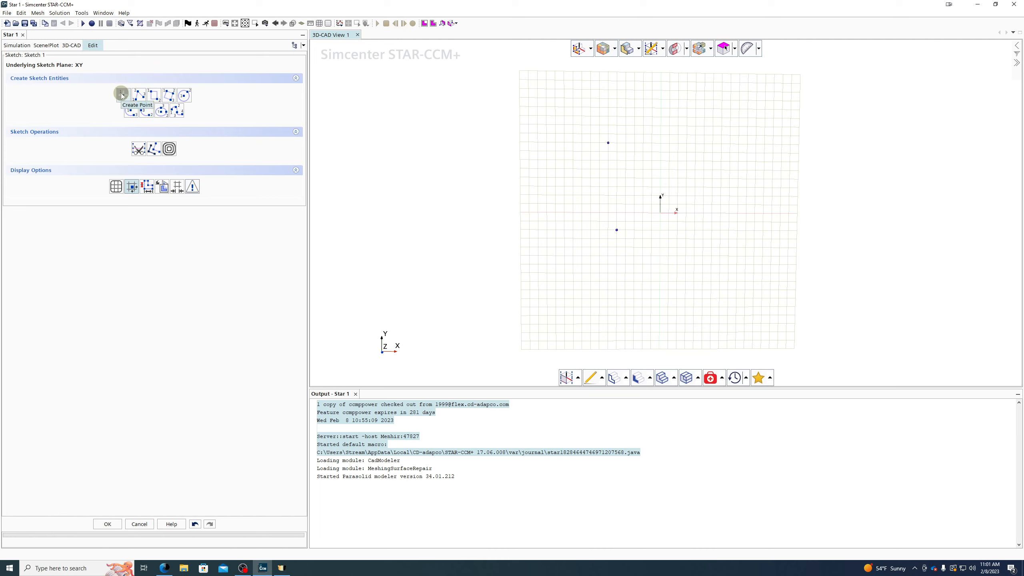
left_click(156, 98)
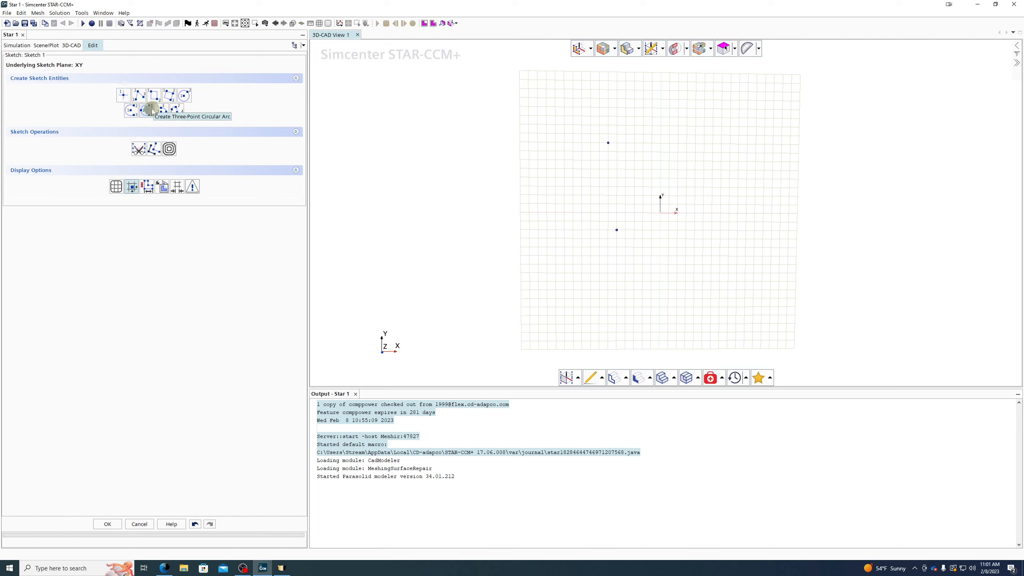
left_click(714, 270)
left_click(626, 264)
left_click(591, 246)
Draw a closed five-sided line profile around the origin's right side, from about X -0.03 m, Y 0.02 m to X 0.12 m, Y 0.13 m and onward
left_click(138, 95)
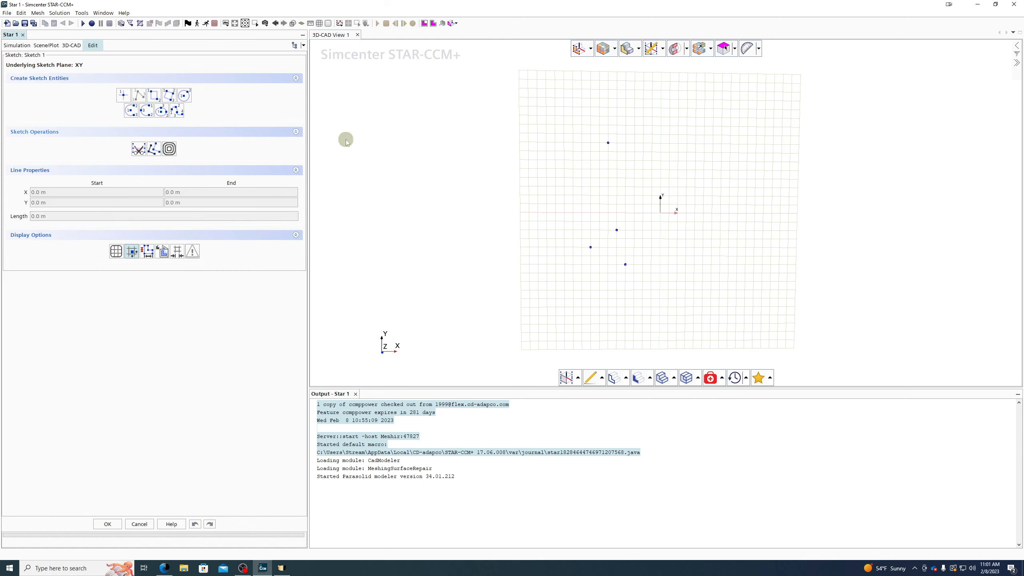
left_click(665, 153)
left_click(637, 195)
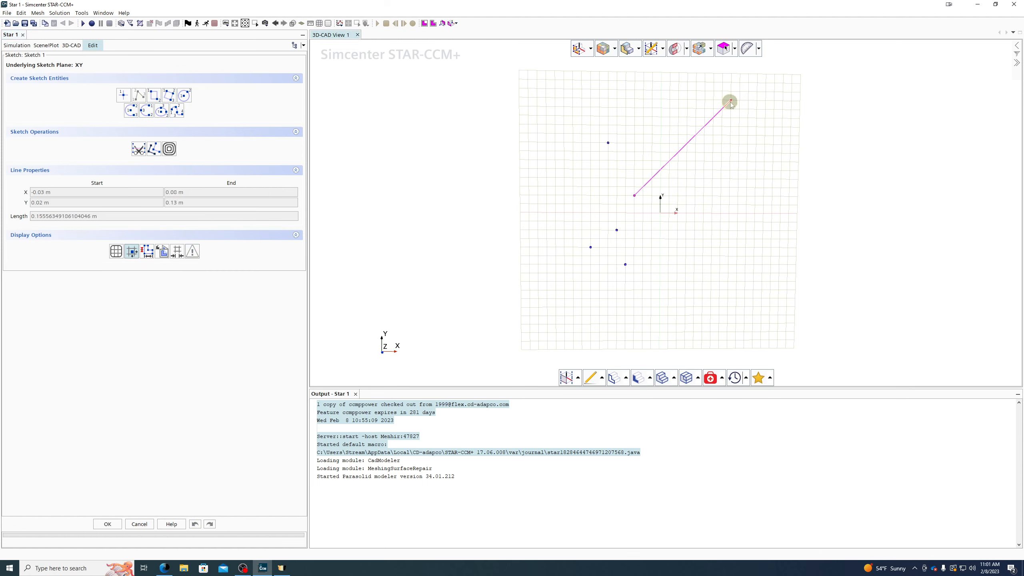
left_click(765, 101)
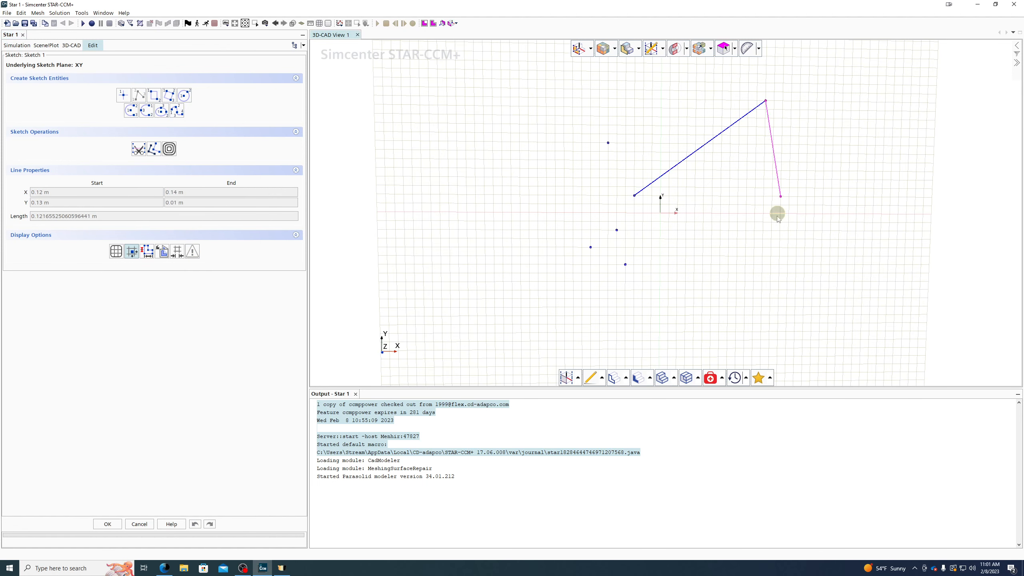
left_click(838, 248)
left_click(729, 205)
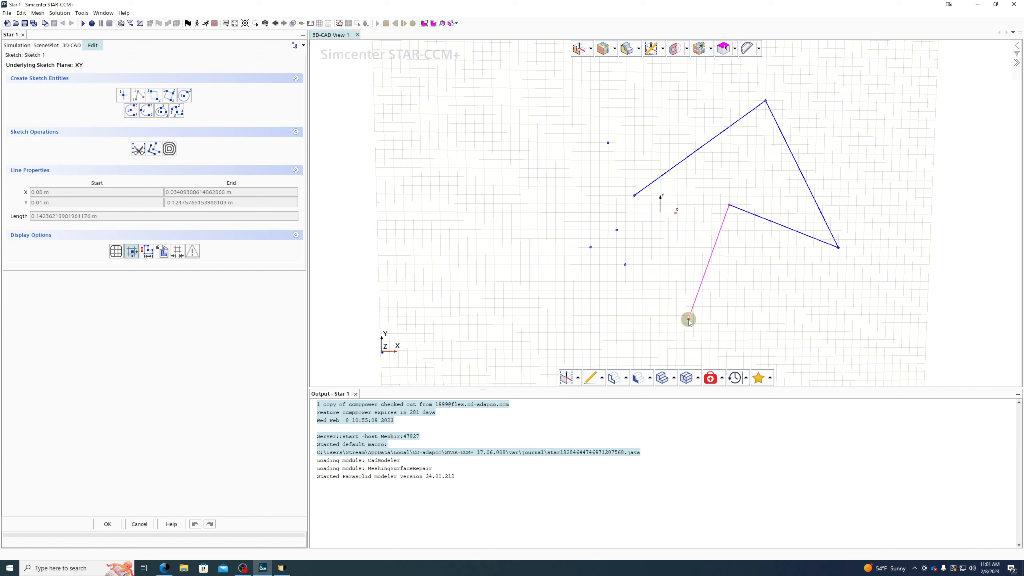
left_click(689, 319)
left_click(634, 195)
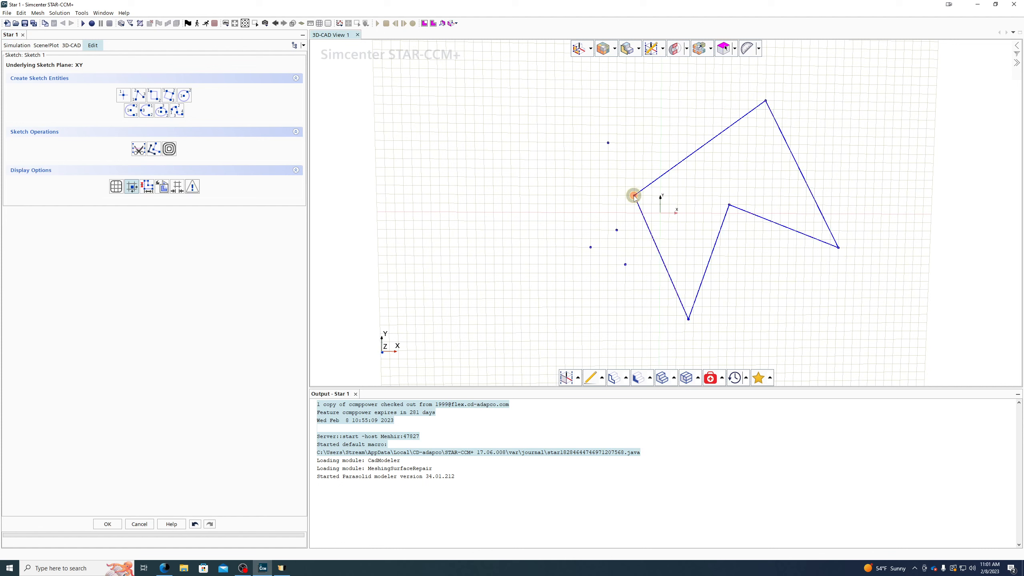
Draw an upright rectangle left of the sketch points and a smaller tilted three-point rectangle below it
left_click(154, 95)
left_click(470, 124)
left_click(549, 251)
left_click(169, 95)
left_click(428, 290)
left_click(477, 266)
left_click(505, 318)
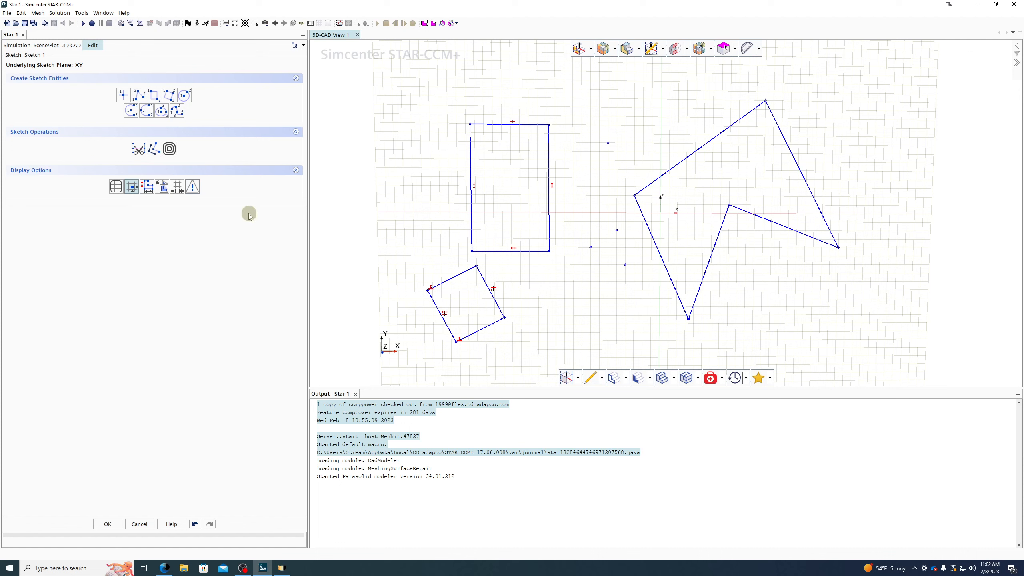
Draw a circle below the five-sided profile, in the lower right area of the sketch
left_click(184, 95)
left_click(802, 331)
left_click(852, 323)
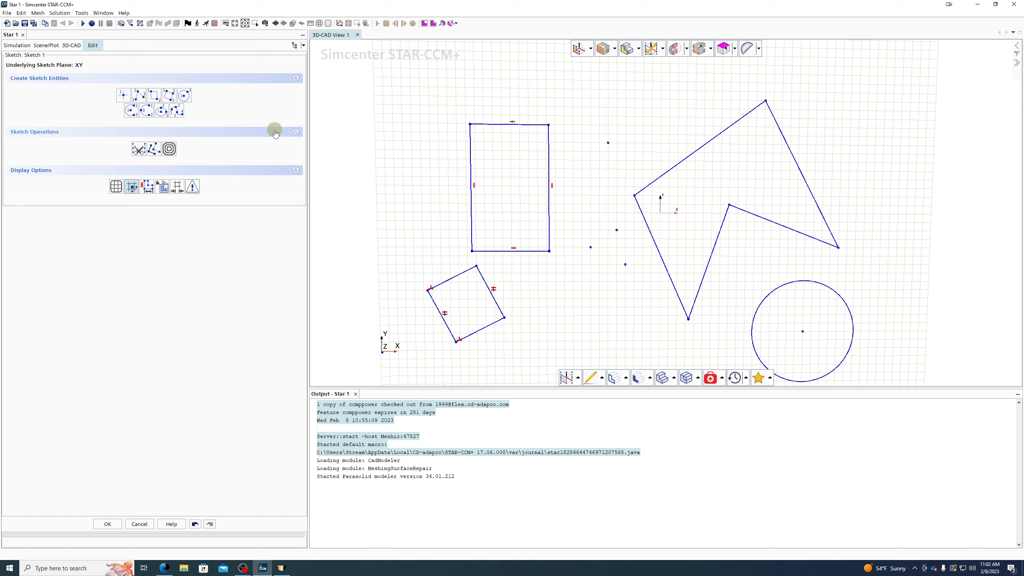
Draw a center-point circular arc centered at about X -0.07 m, Y 0.14 m with a radius of about 0.034 m
left_click(131, 110)
left_click(599, 90)
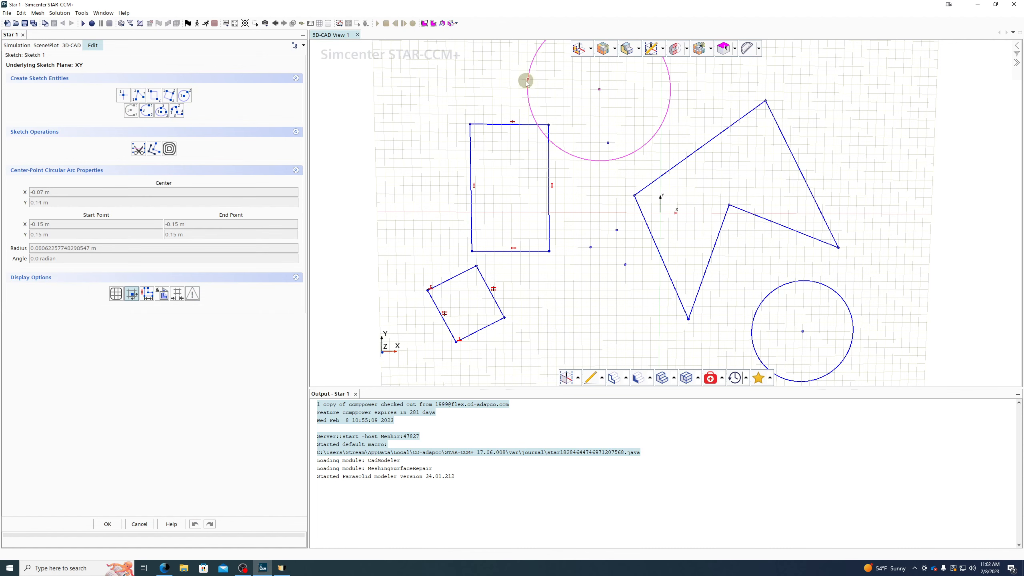
left_click(569, 94)
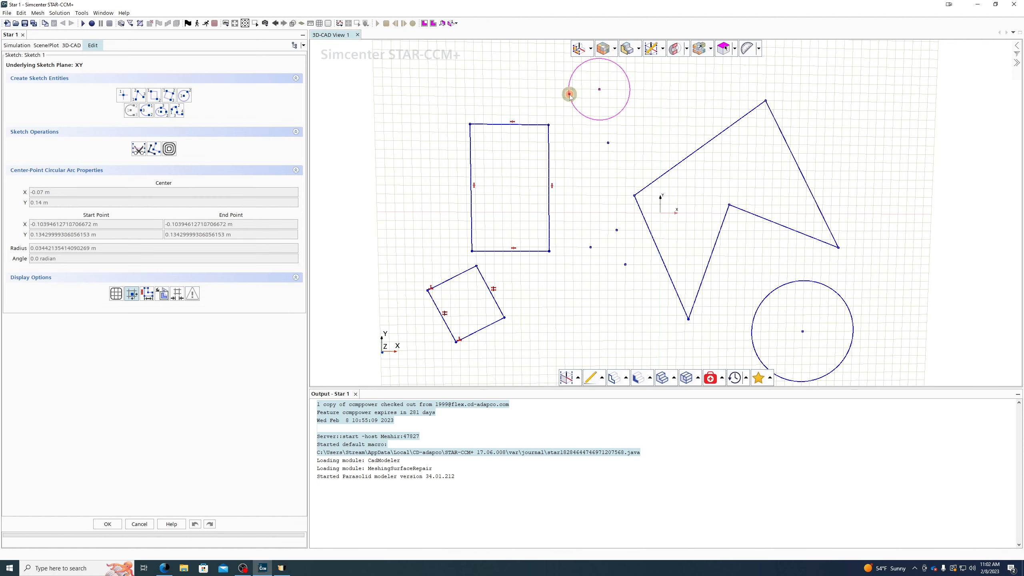
left_click(604, 70)
Draw a three-point circular arc in the sketch's upper right area from about X 0.27 m, Y 0.09 m to X 0.2 m, Y 0.15 m
left_click(149, 113)
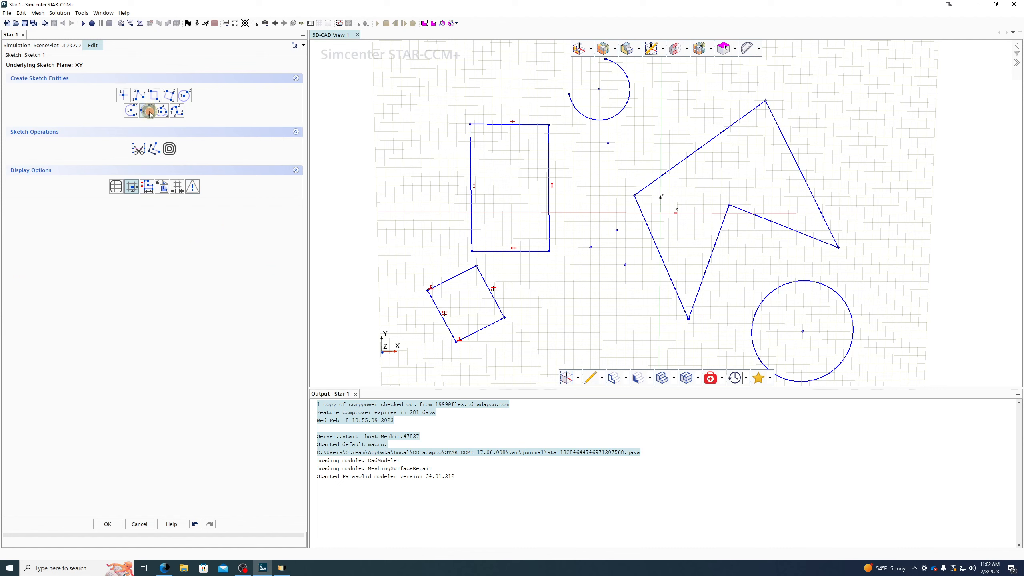
left_click(892, 138)
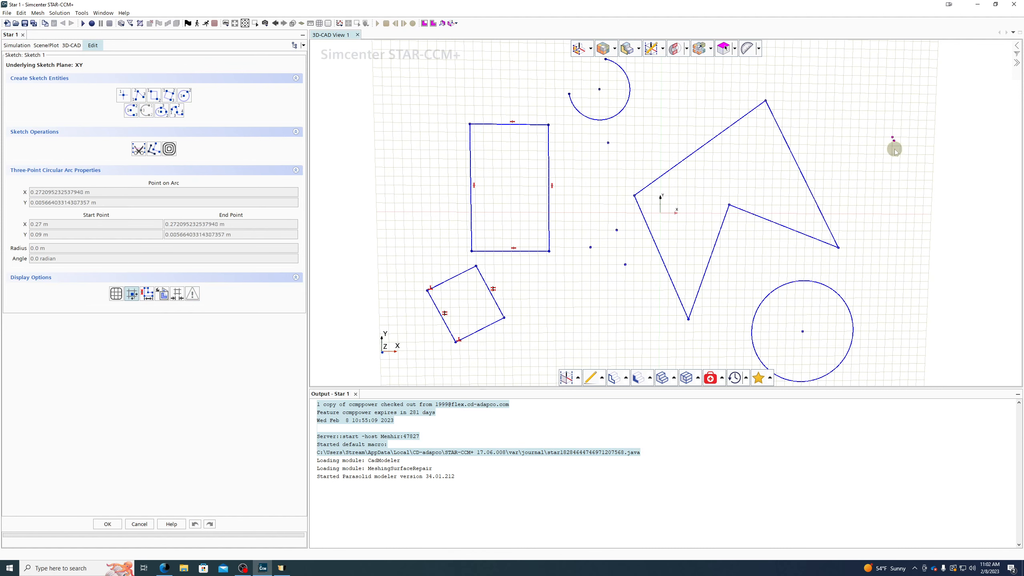
left_click(834, 84)
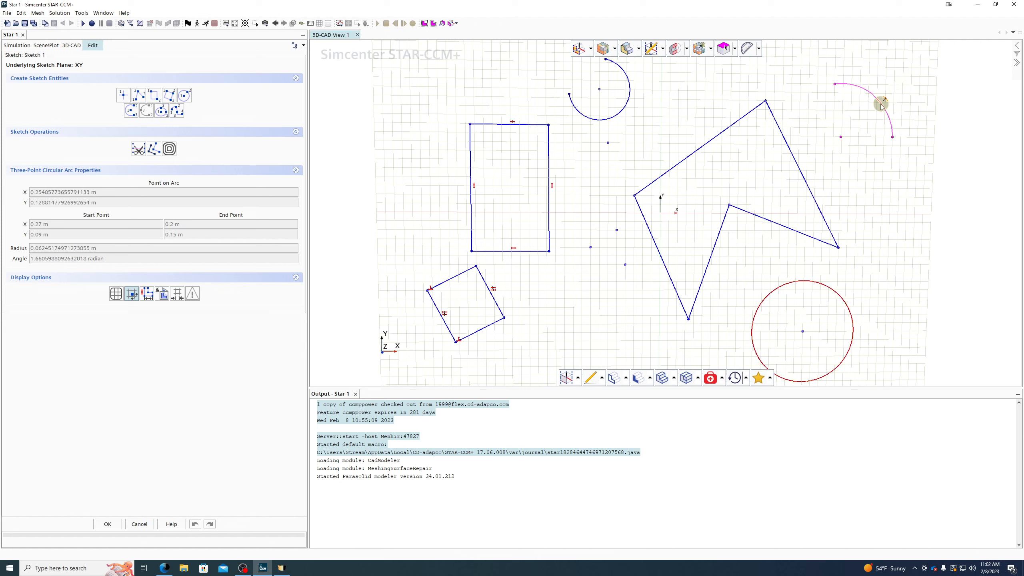
left_click(879, 106)
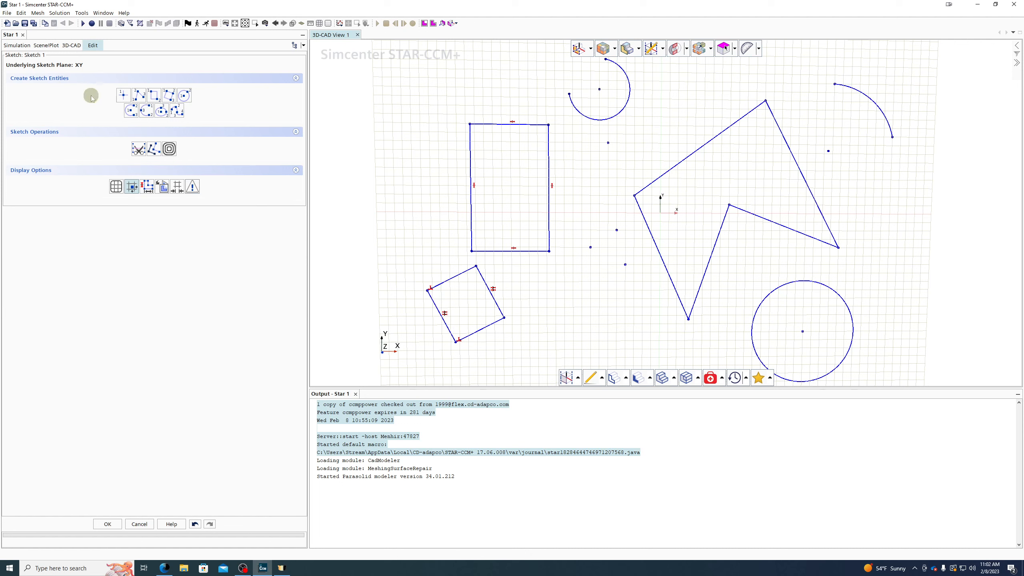
Draw a narrow tilted ellipse centered at X -0.11 m, Y -0.13 m with a major radius of about 0.067 m
left_click(161, 110)
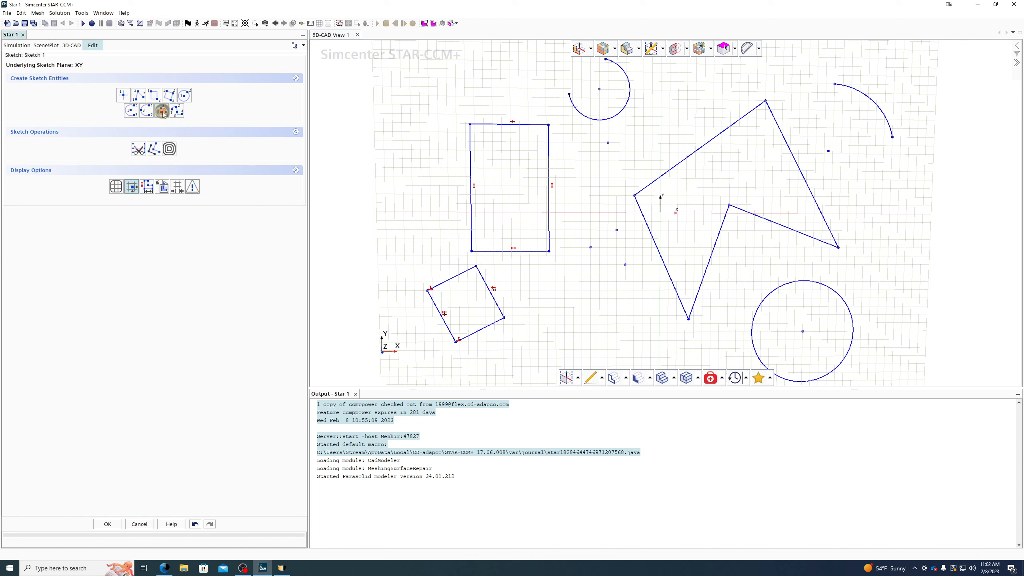
left_click(564, 324)
left_click(615, 299)
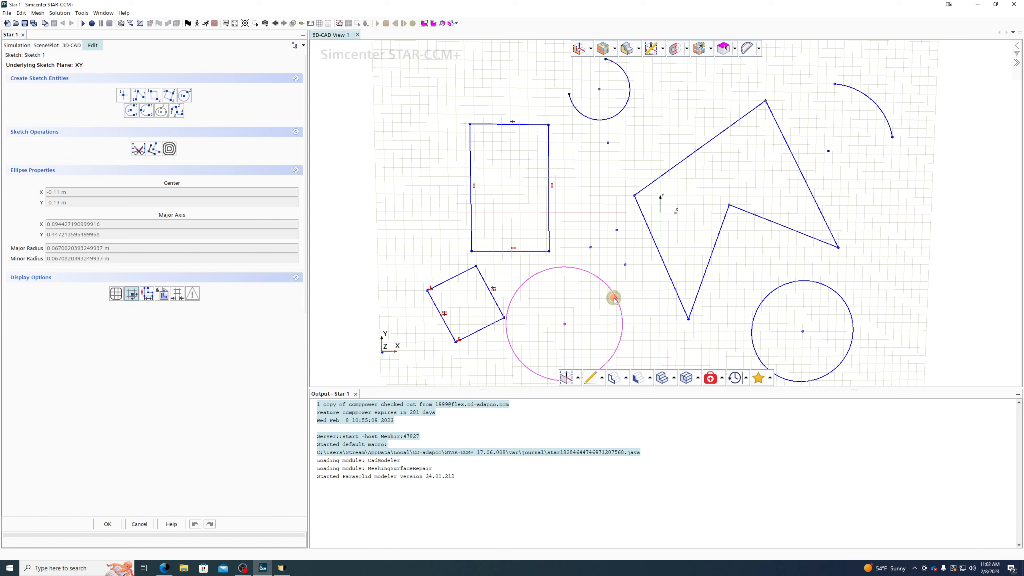
left_click(593, 292)
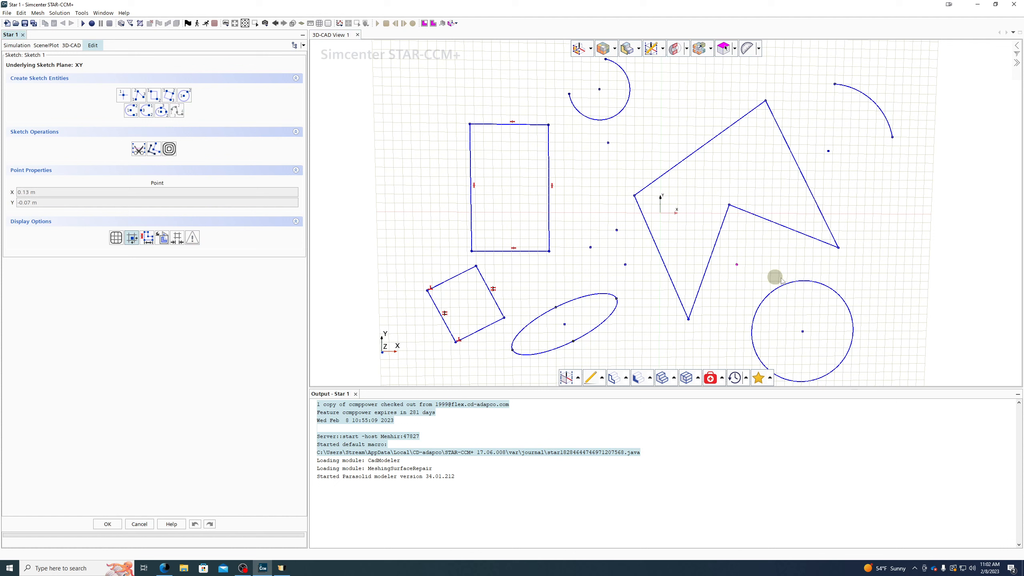
Draw a closed spline winding from beside the five-sided profile's right corner, between the shapes, around the upright rectangle and the three-point arc, back to its start
left_click(880, 256)
left_click(780, 257)
left_click(764, 244)
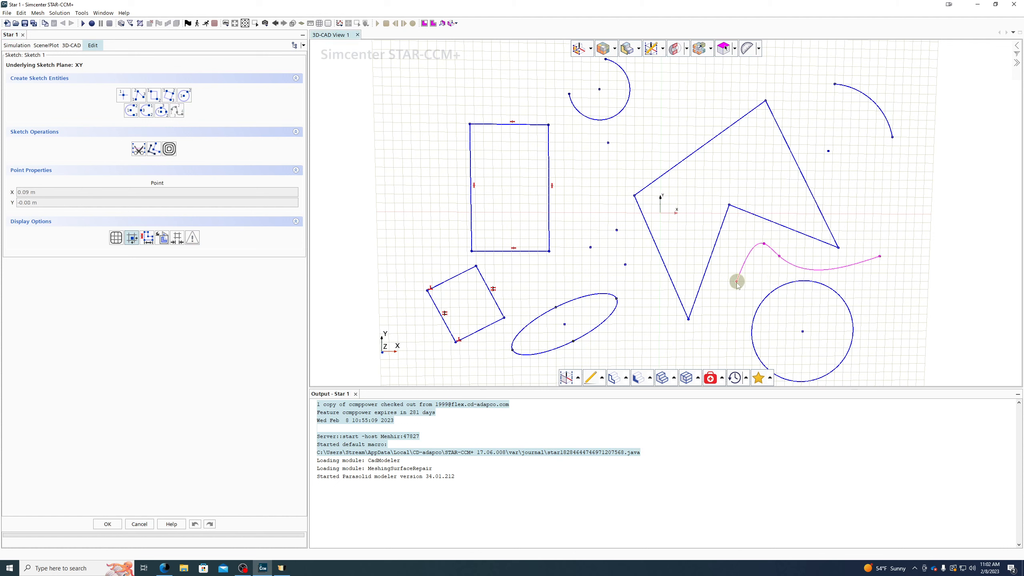
left_click(736, 282)
left_click(719, 340)
left_click(651, 333)
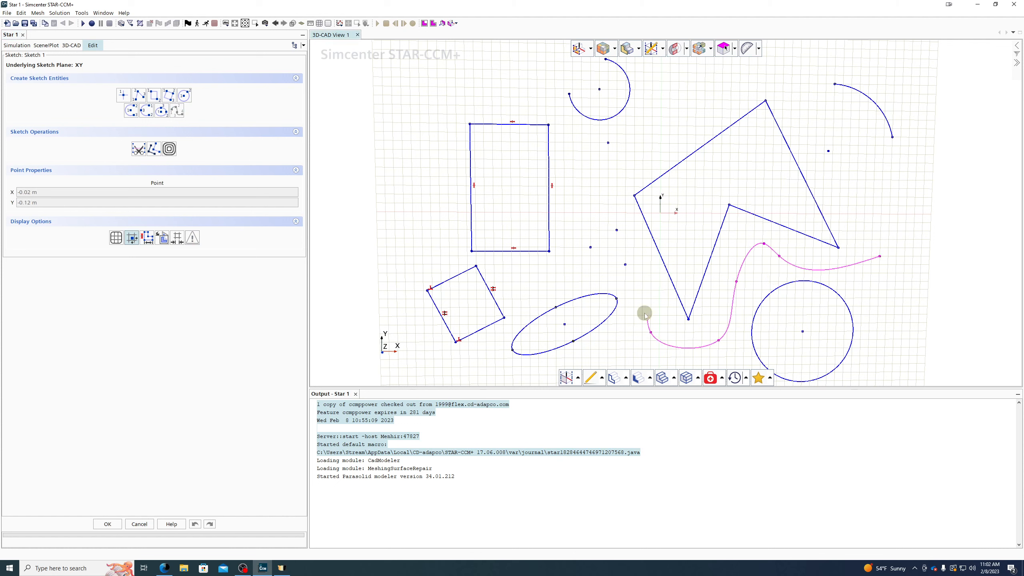
left_click(634, 299)
left_click(608, 282)
left_click(582, 282)
left_click(538, 282)
left_click(495, 274)
left_click(481, 259)
left_click(458, 256)
left_click(426, 175)
left_click(431, 104)
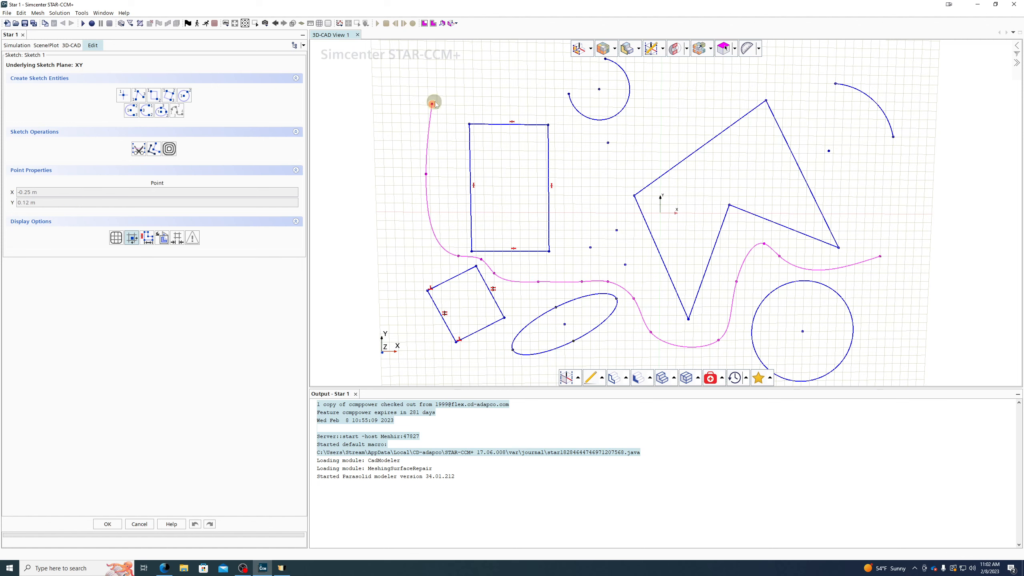
left_click(566, 116)
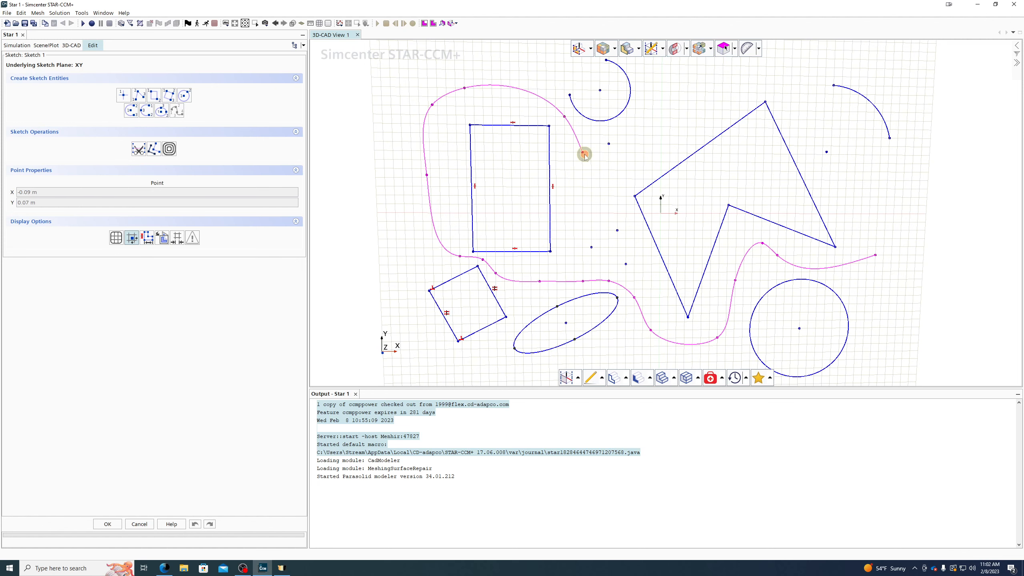
left_click(583, 152)
left_click(609, 170)
left_click(688, 84)
left_click(757, 67)
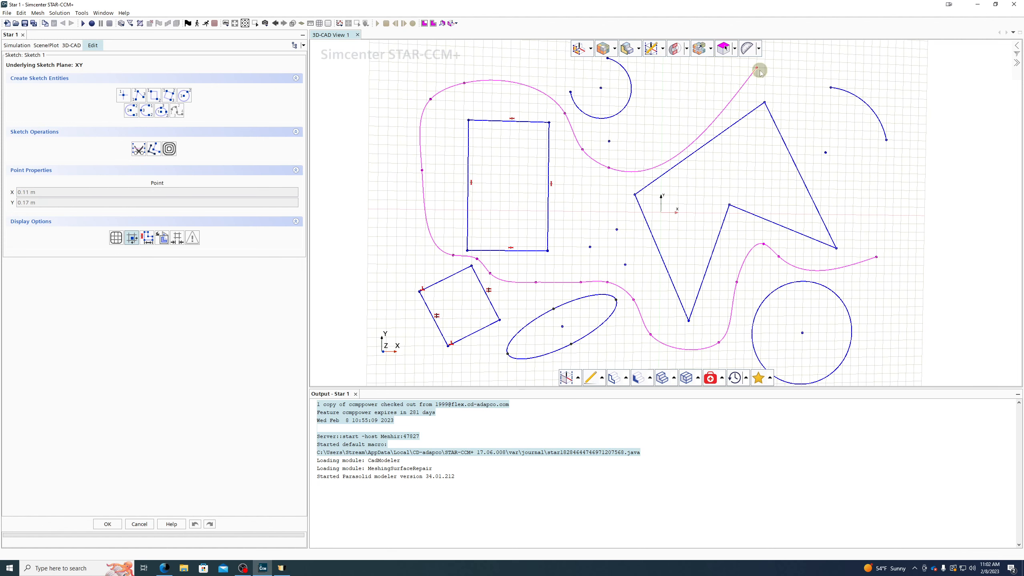
left_click(775, 63)
left_click(848, 61)
left_click(898, 75)
left_click(875, 257)
Delete the closed spline, the three-point arc and the right side line of the five-sided profile
scroll(666, 202, "down", 5)
left_click(735, 49)
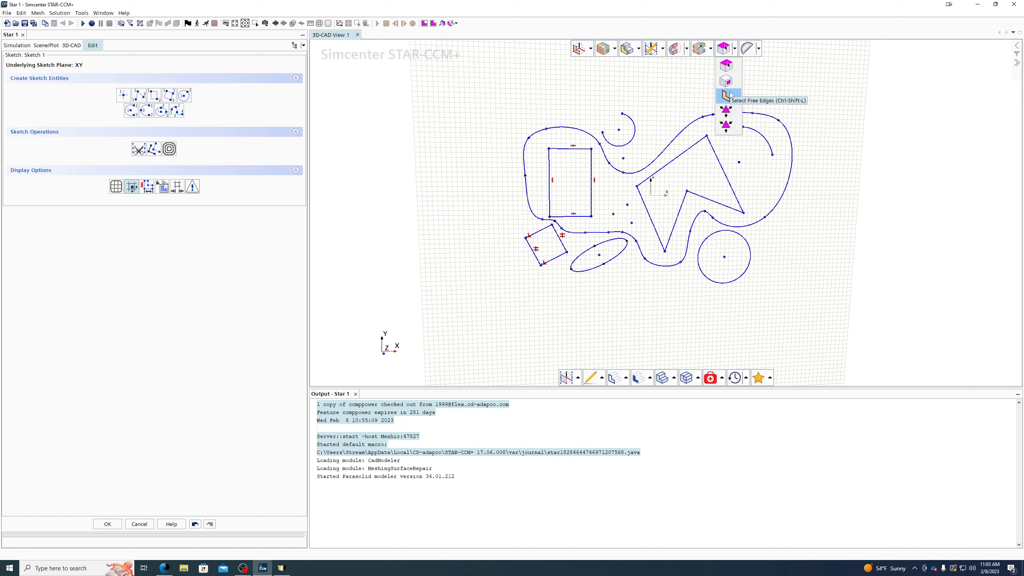
left_click(669, 148)
key("Delete")
Select the profile's upper sloping line and examine which sketch, body and face feature commands are offered
left_click(633, 172)
left_click(602, 379)
left_click(603, 378)
left_click(603, 379)
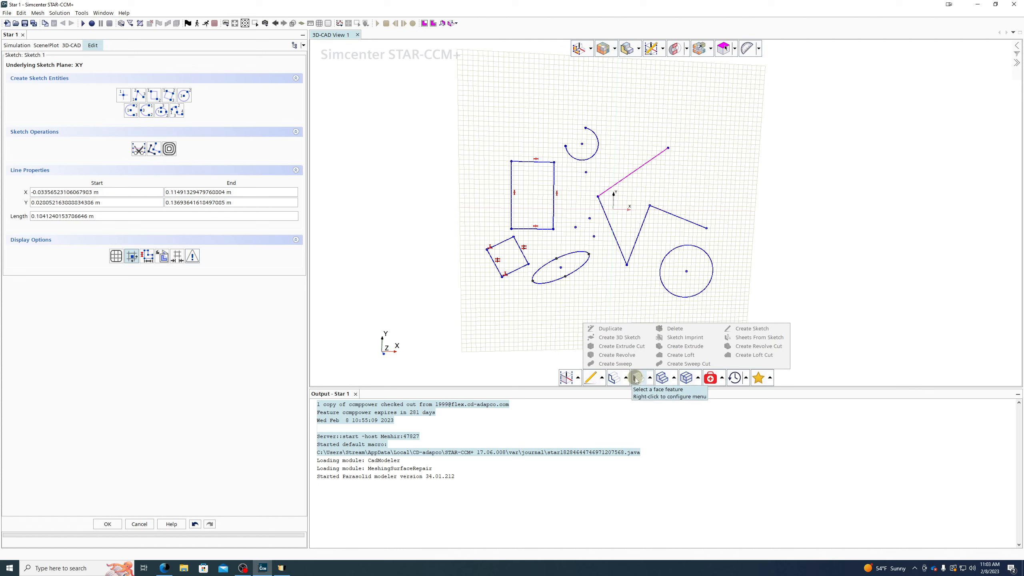
left_click(628, 379)
left_click(628, 379)
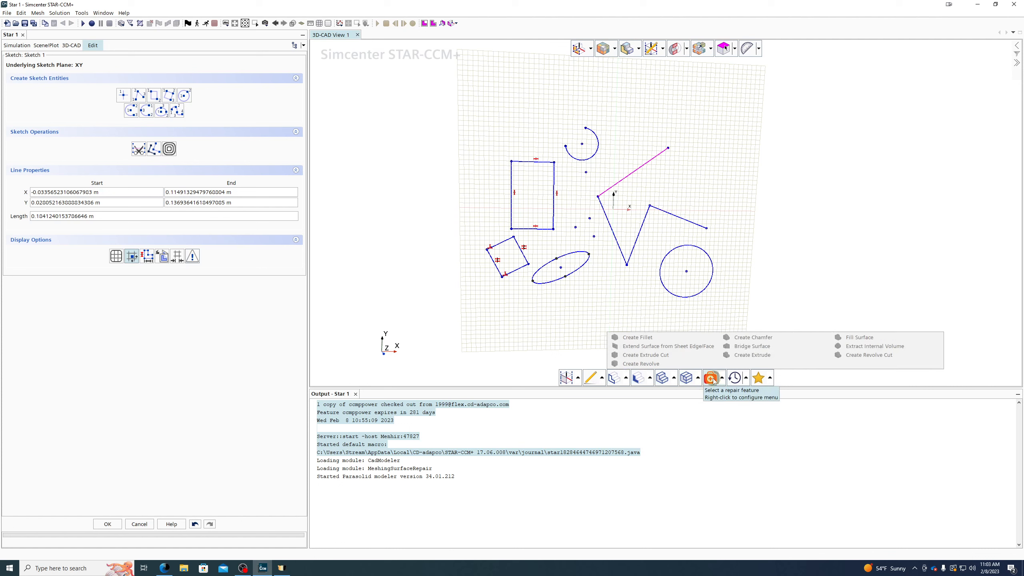
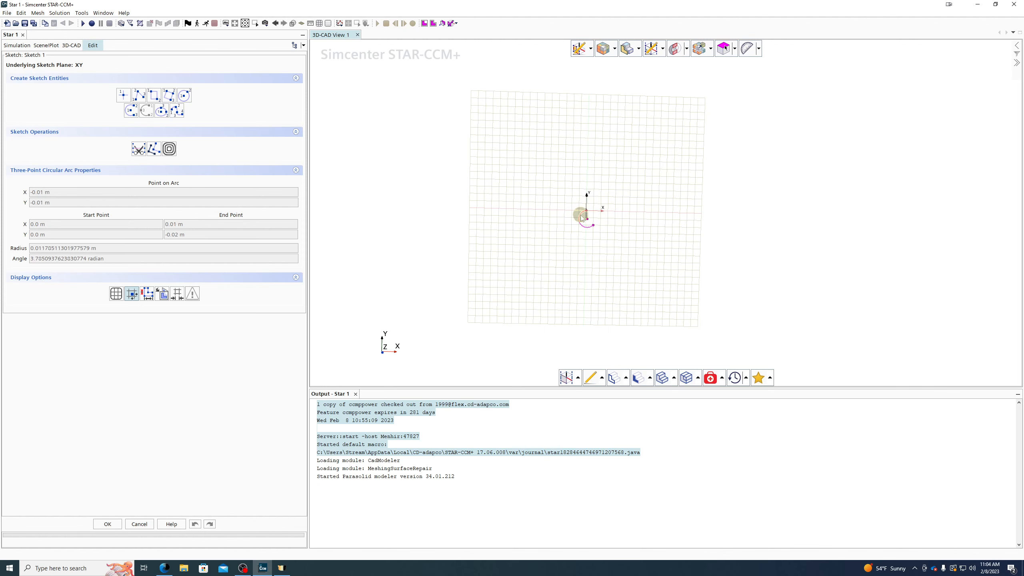
key("Escape")
scroll(593, 220, "down", 2)
scroll(593, 219, "up", 3)
scroll(571, 194, "up", 3)
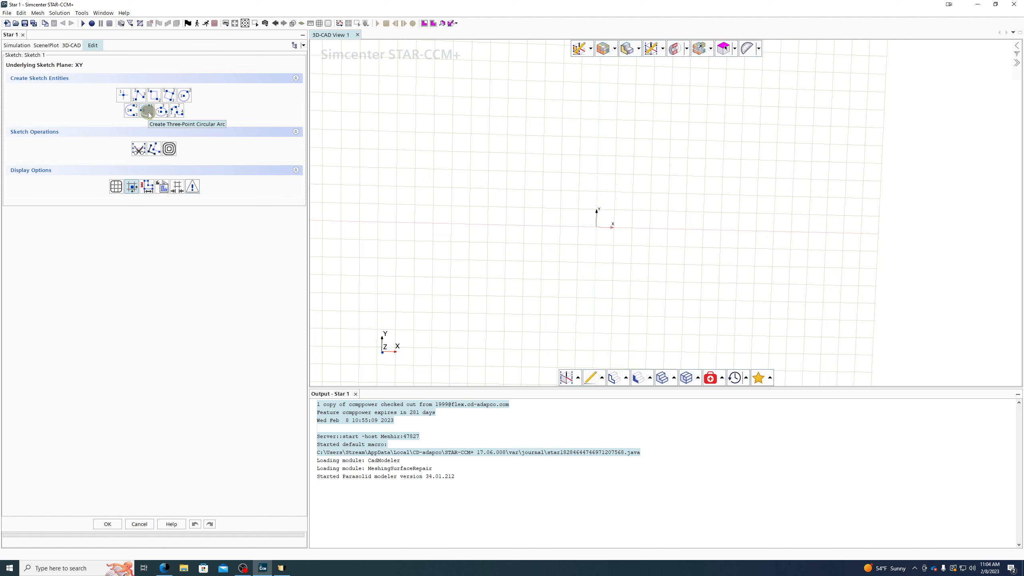
left_click(132, 110)
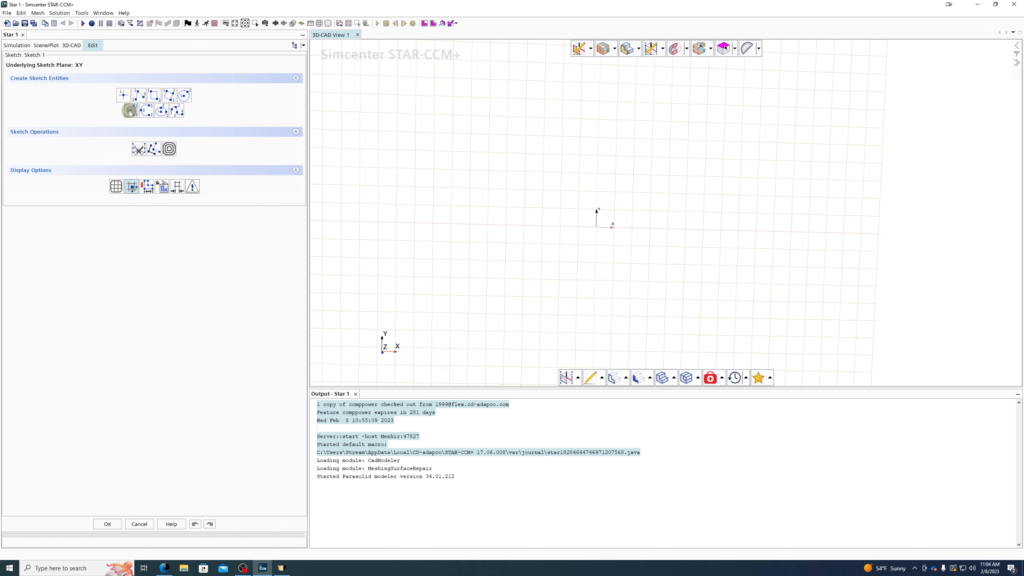
left_click(599, 225)
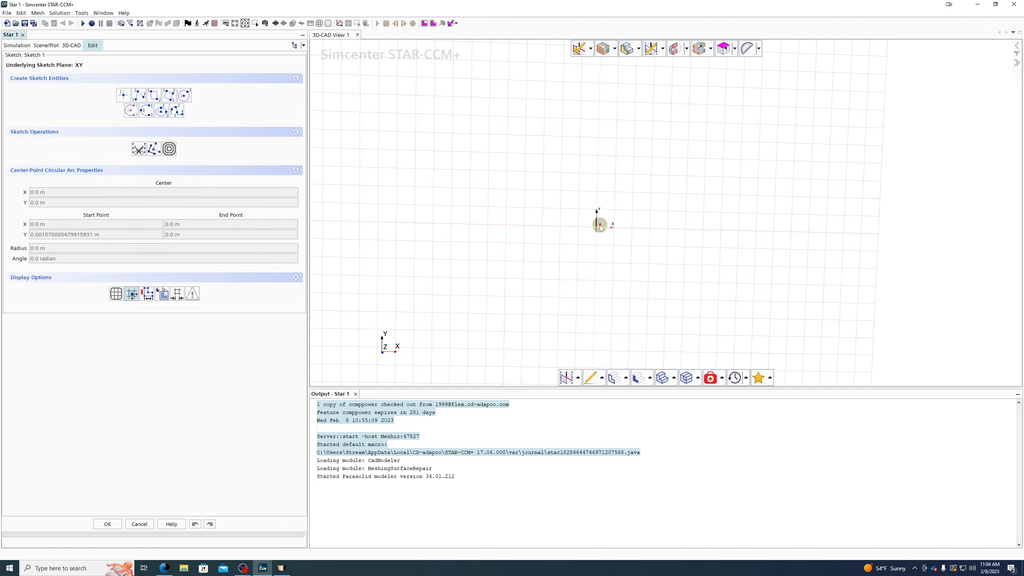
left_click(601, 246)
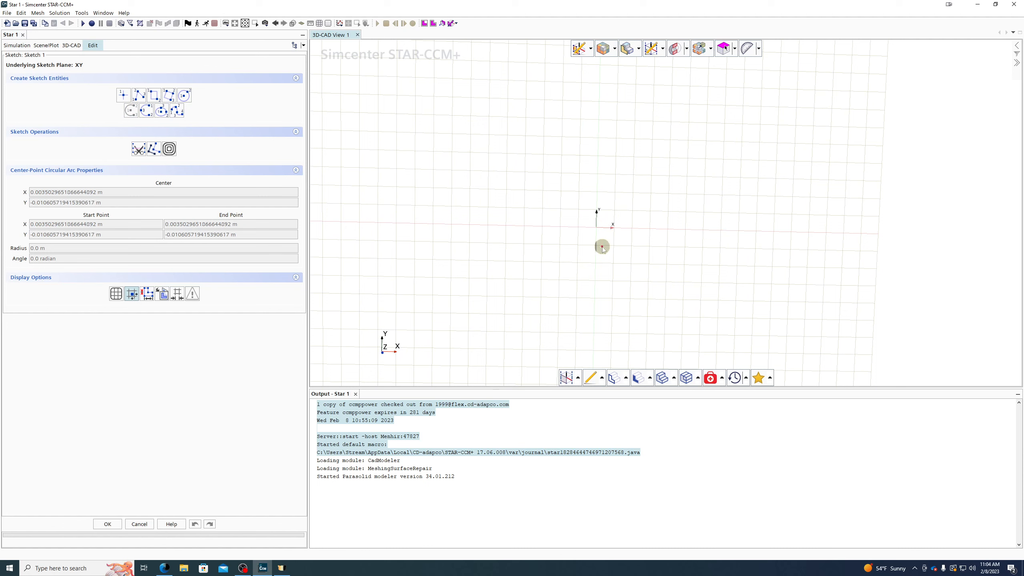
left_click(597, 228)
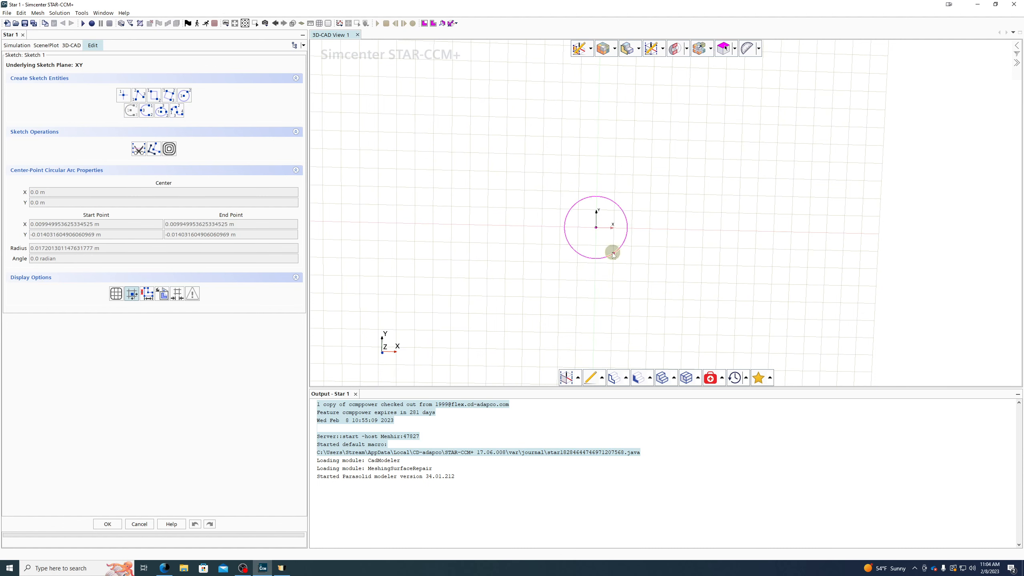
left_click(608, 245)
key("Escape")
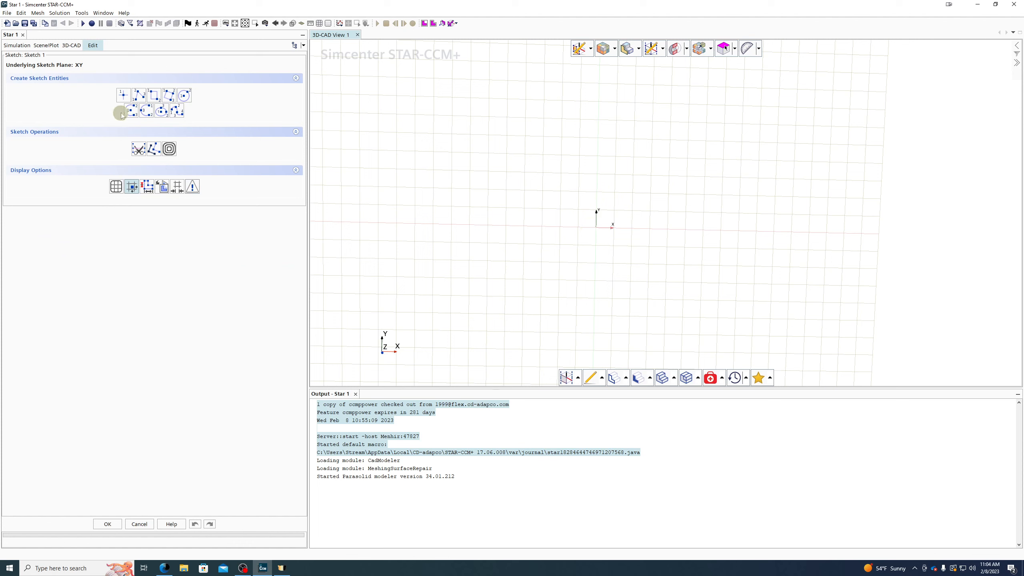
Draw a center-point circular arc around the origin, open toward positive X, with a radius of about 0.015 m
left_click(126, 113)
left_click(596, 227)
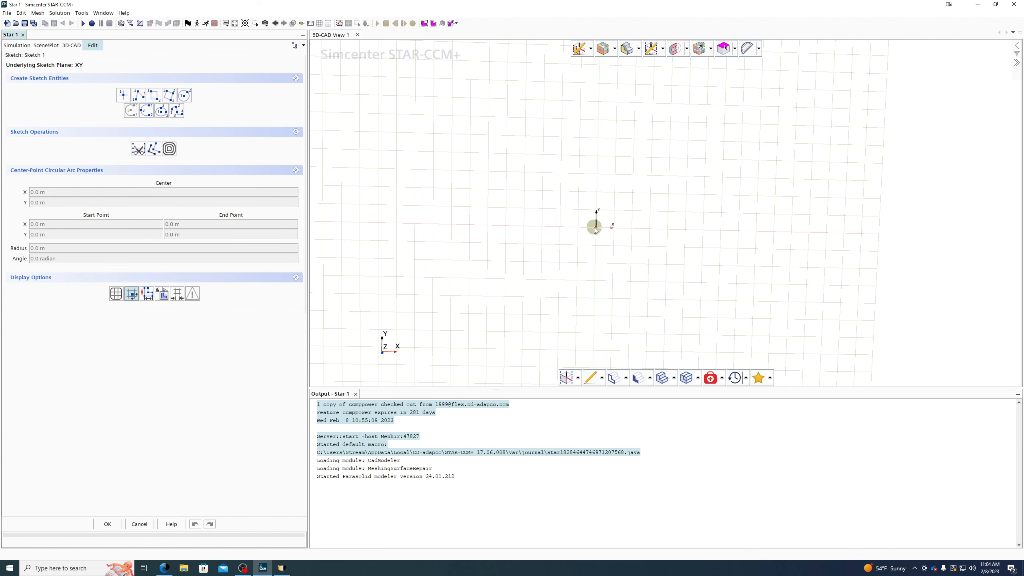
left_click(597, 211)
left_click(606, 202)
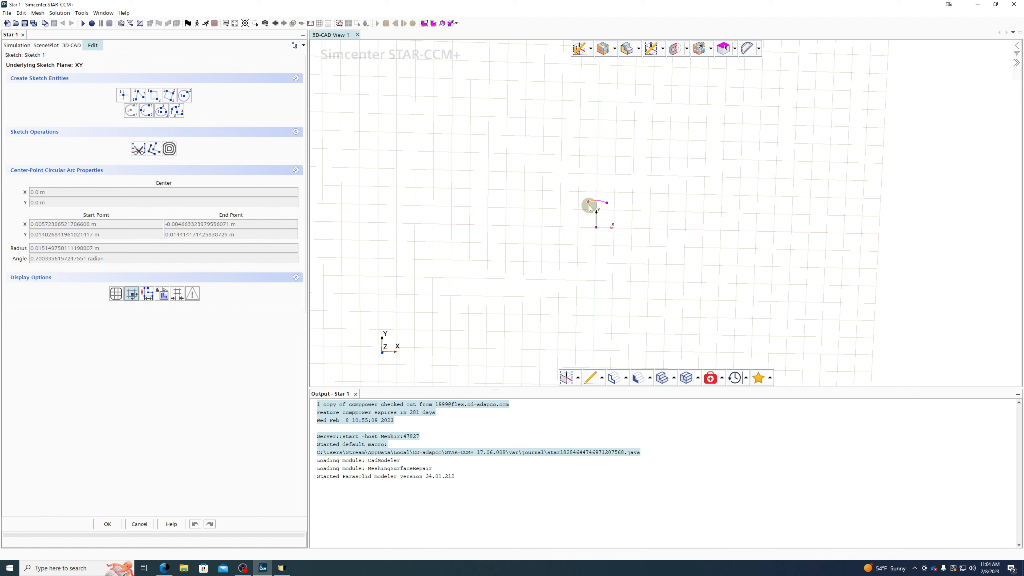
left_click(602, 244)
Draw two lines from the arc's upper end to a tip at the lower right and back to the arc's lower end, closing a teardrop profile
left_click(138, 96)
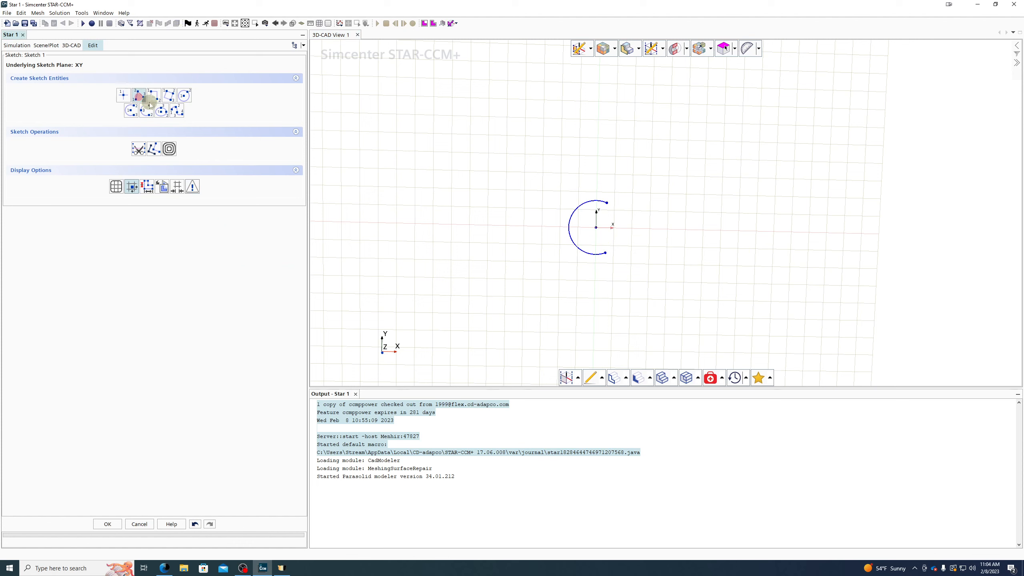
left_click(608, 203)
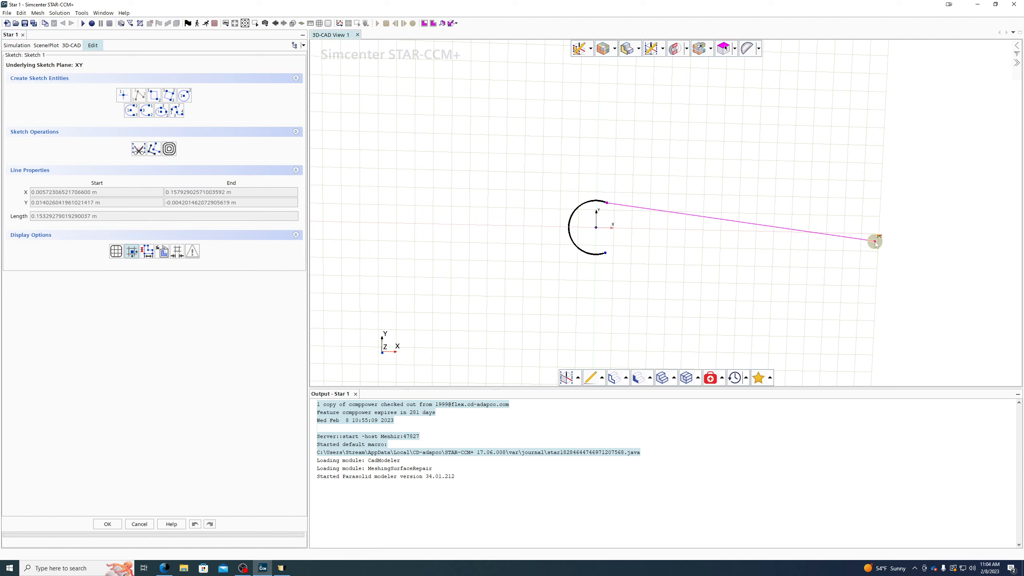
left_click(854, 309)
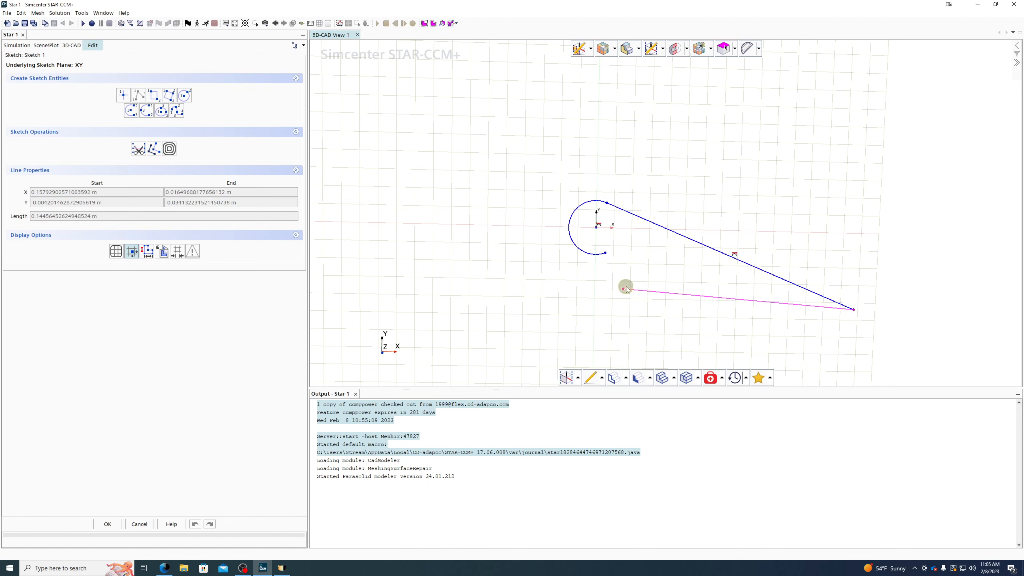
left_click(605, 253)
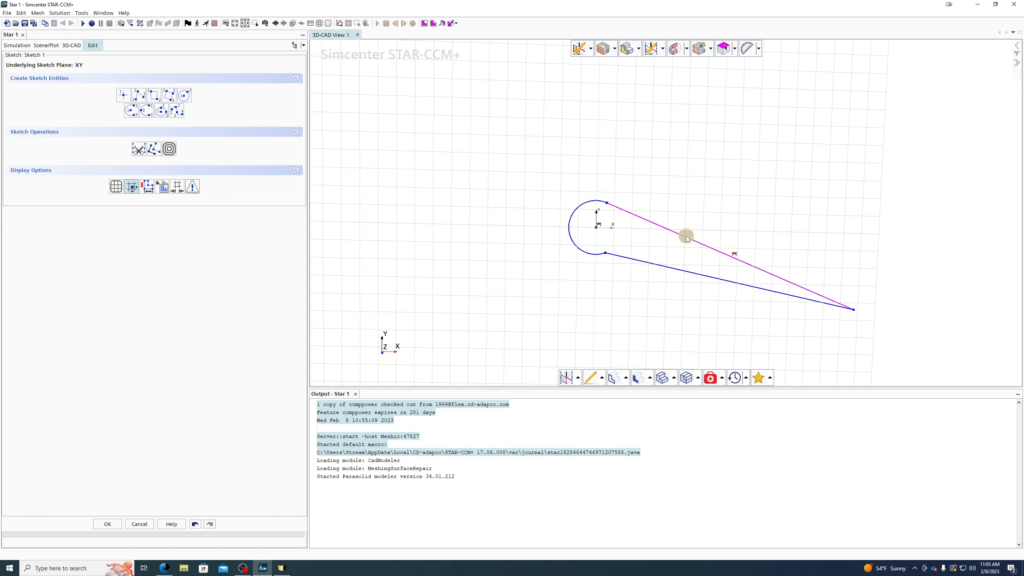
Apply a tangent constraint between the arc and the lower line
left_click(593, 257)
left_click(617, 255, "ctrl")
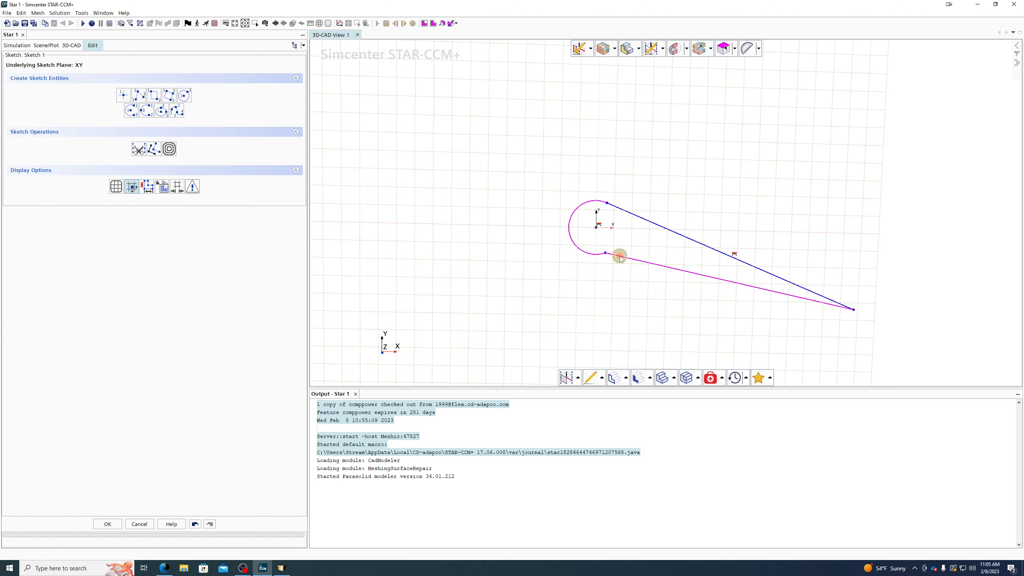
right_click(620, 258)
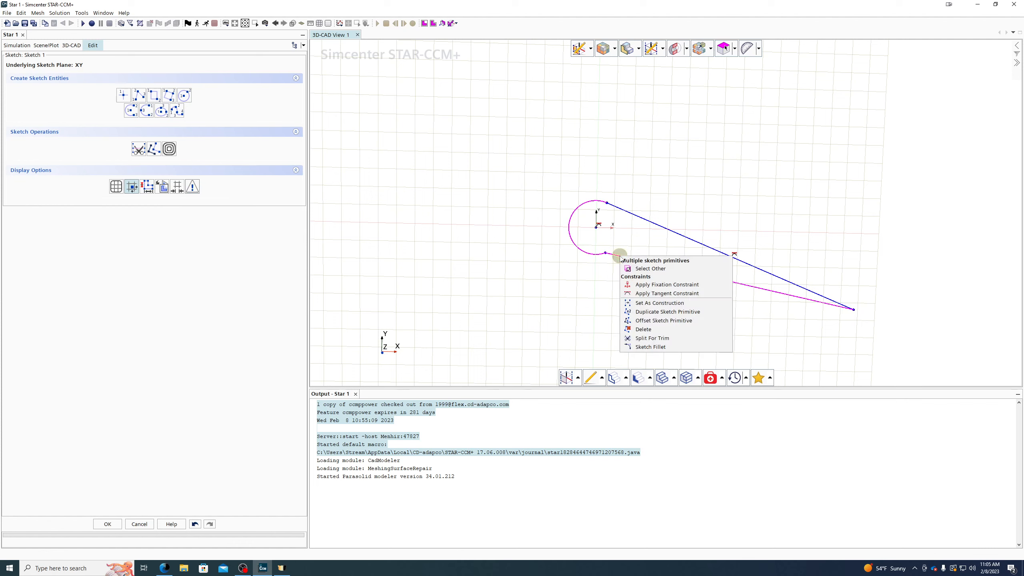
left_click(641, 294)
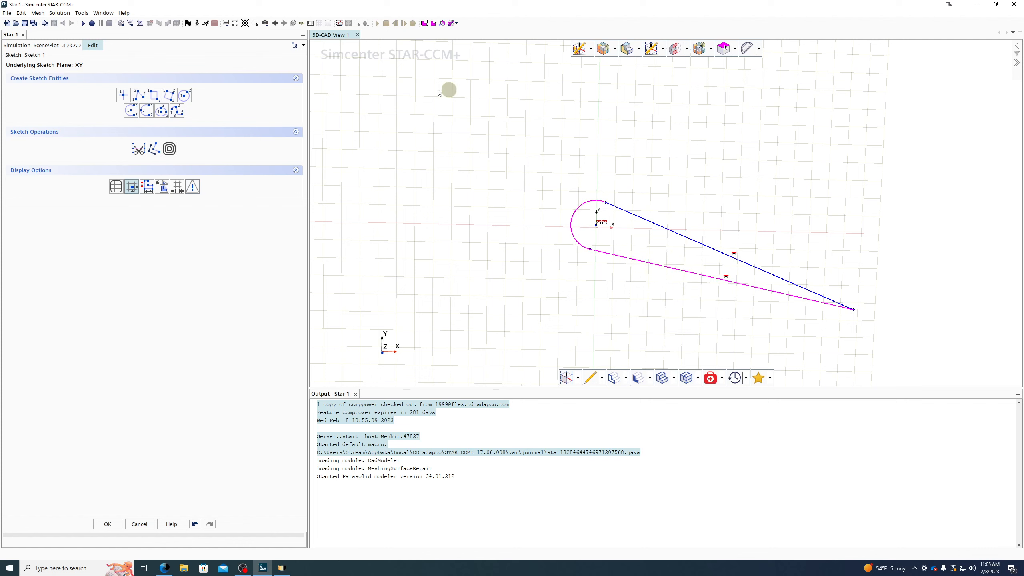
Draw a line from the arc's center to the tip where the two tangent lines meet
left_click(139, 95)
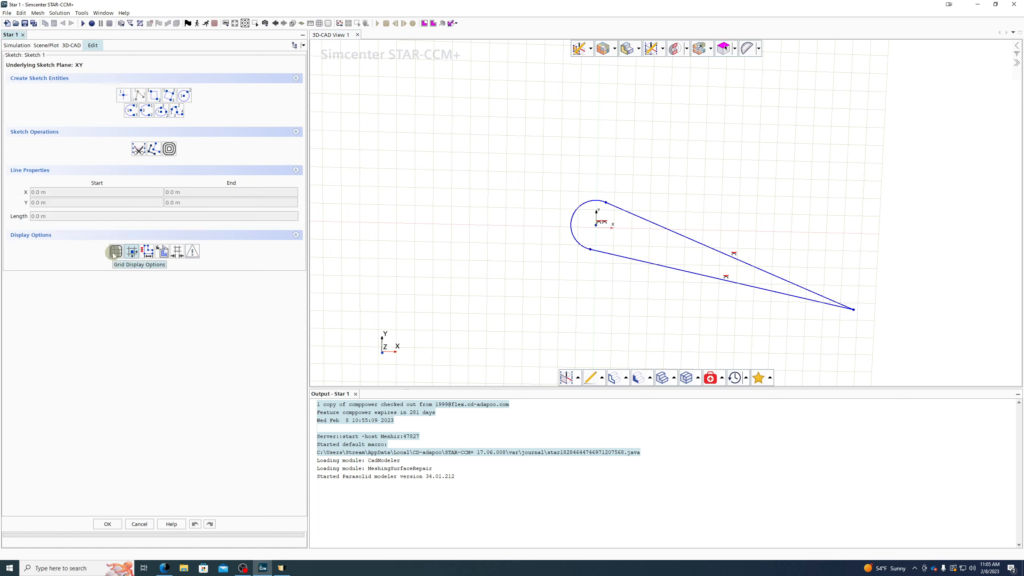
left_click(82, 236)
left_click(83, 236)
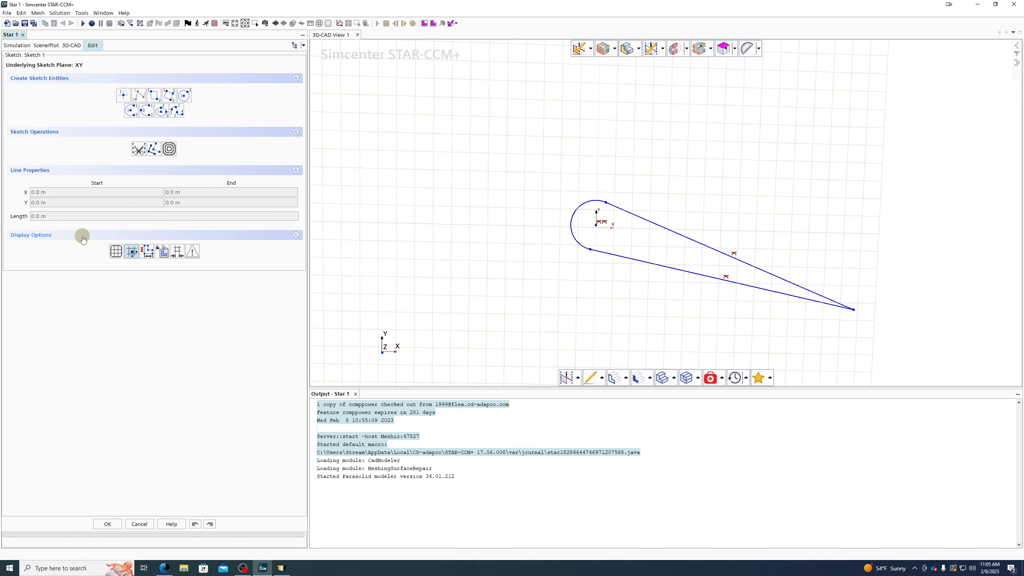
left_click(594, 226)
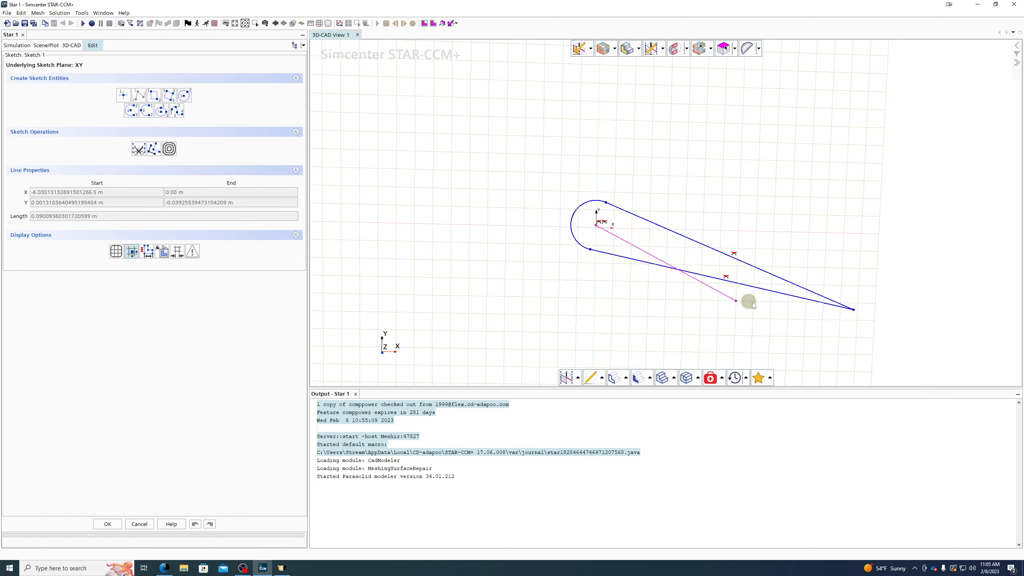
left_click(854, 310)
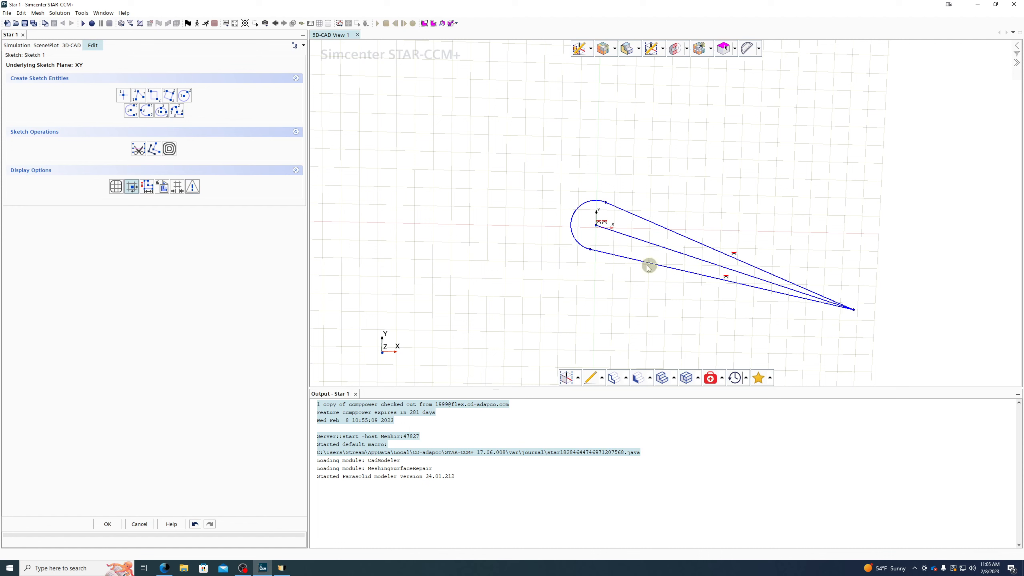
Set the line from the arc's center to the tip as construction geometry and apply a horizontal constraint to it
left_click(635, 240)
right_click(634, 241)
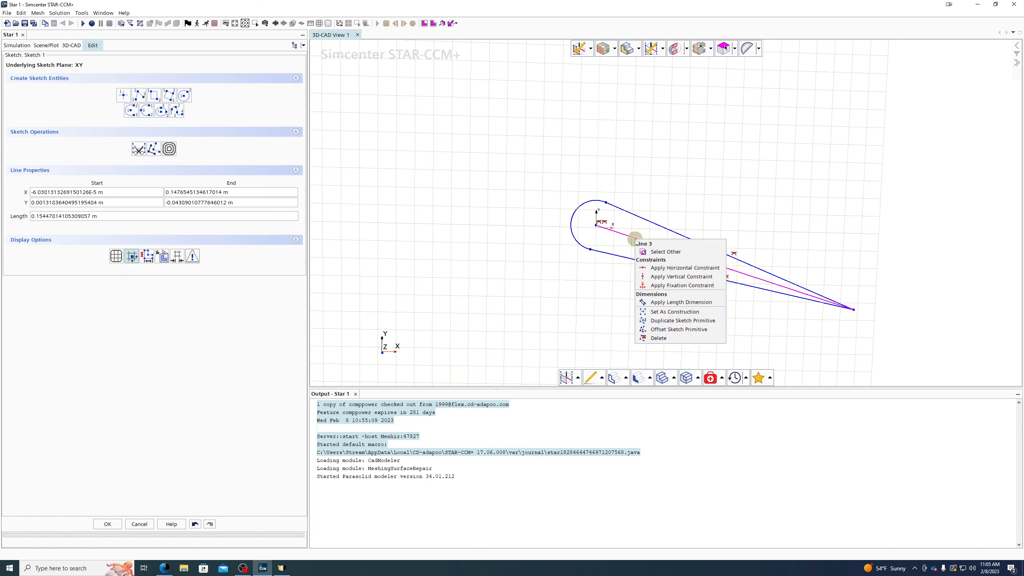
left_click(669, 312)
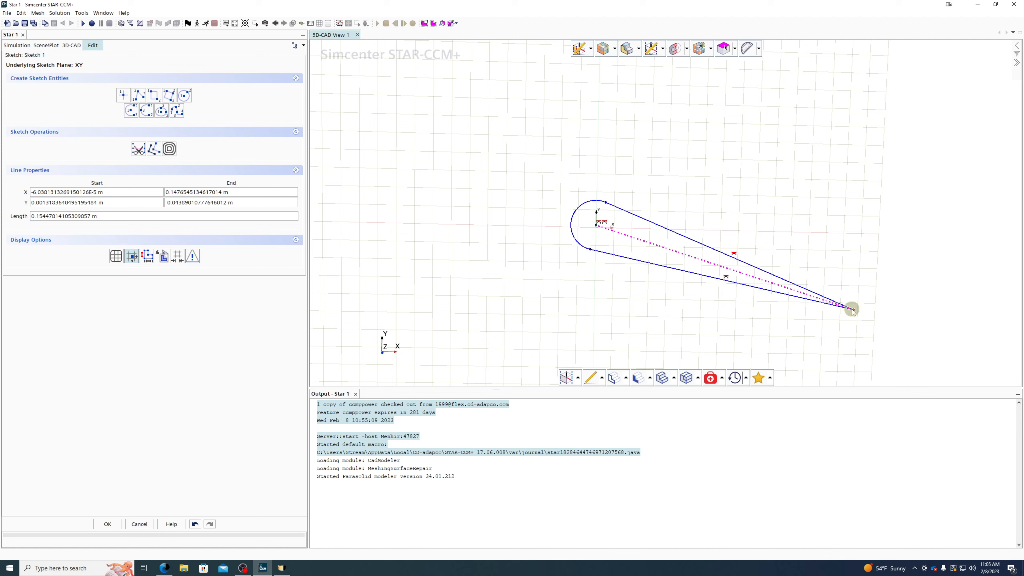
right_click(652, 242)
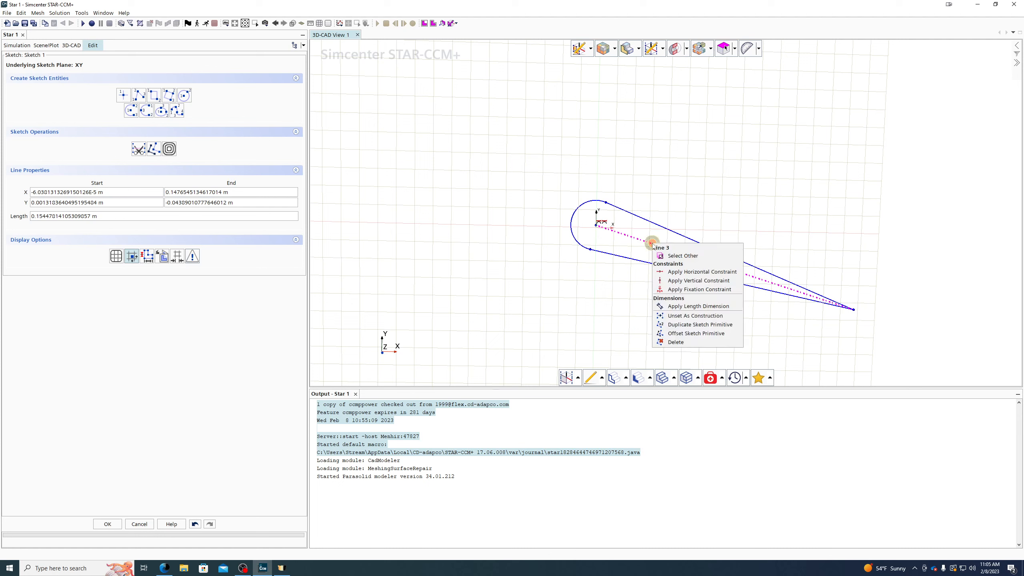
left_click(677, 272)
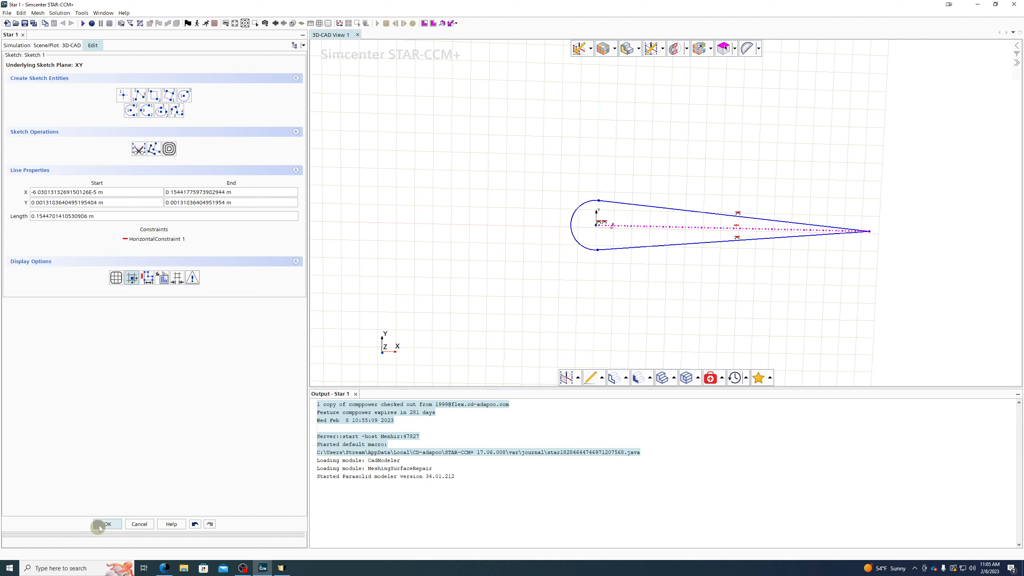
Apply a radius dimension of 0.05 m to the circular arc
left_click(590, 202)
right_click(592, 201)
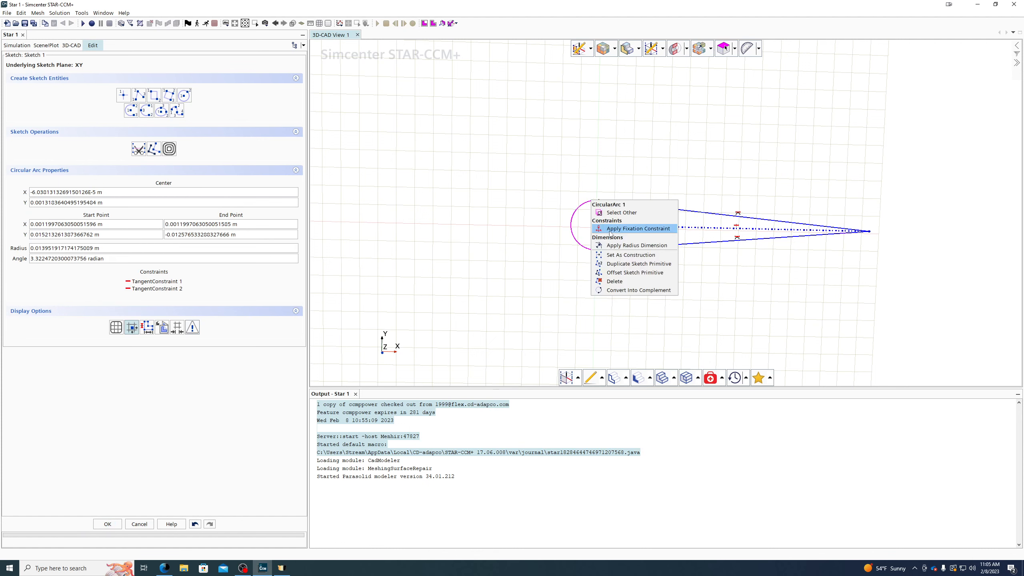
left_click(622, 245)
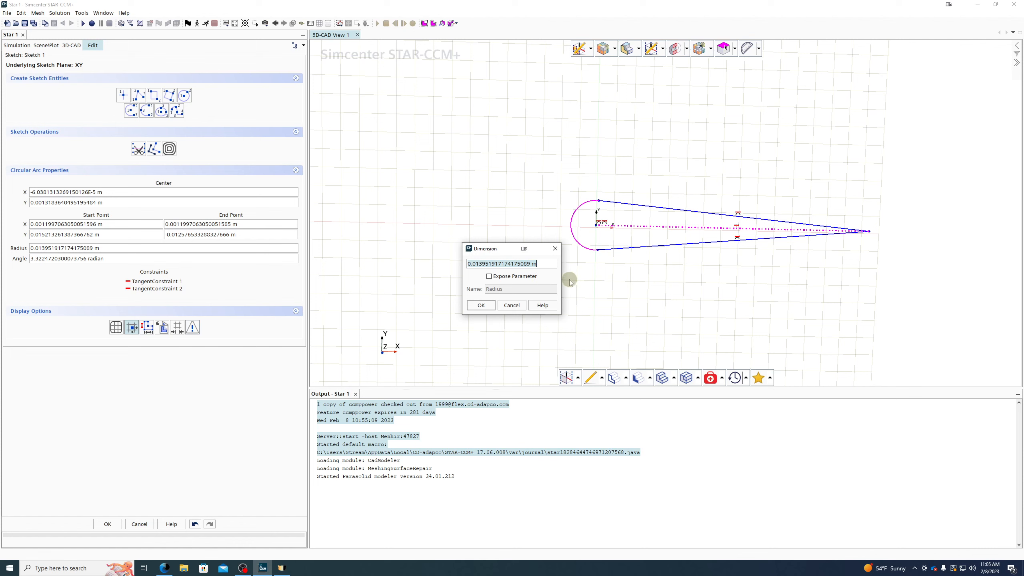
type("0.05")
left_click(480, 305)
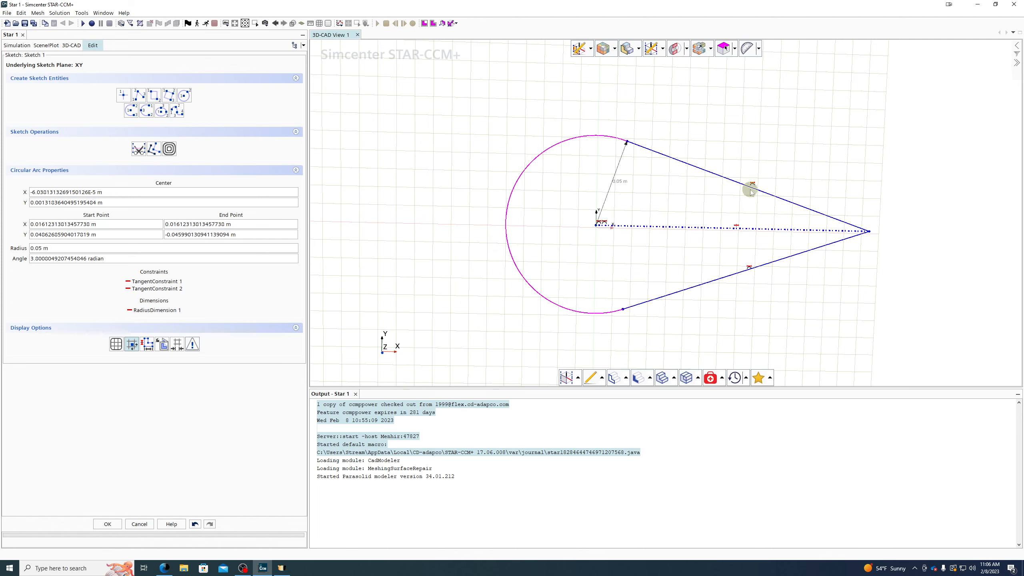
Apply a length dimension of 2 ft to the horizontal construction line
left_click(869, 231)
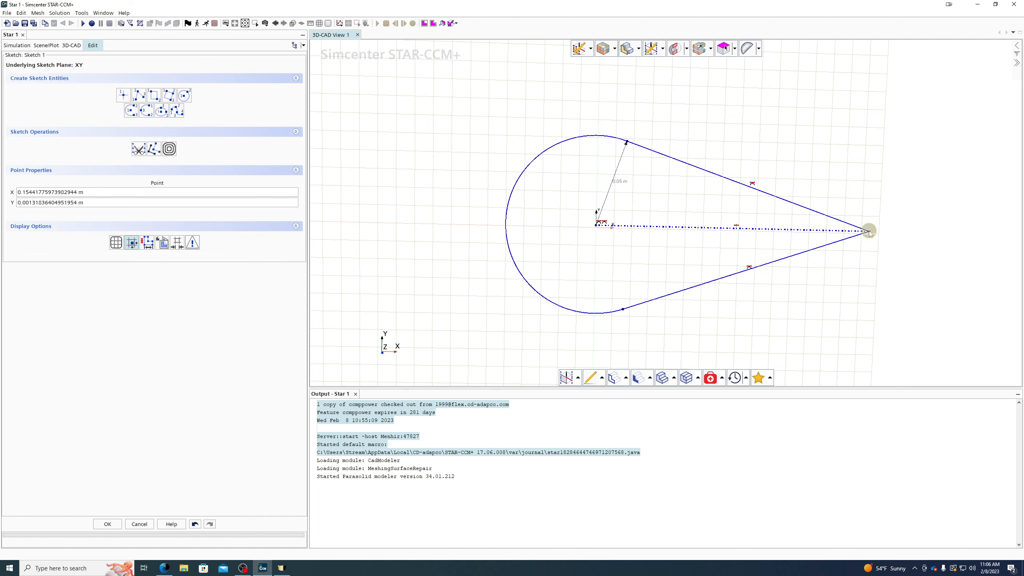
right_click(800, 229)
left_click(847, 258)
type("0.5 m")
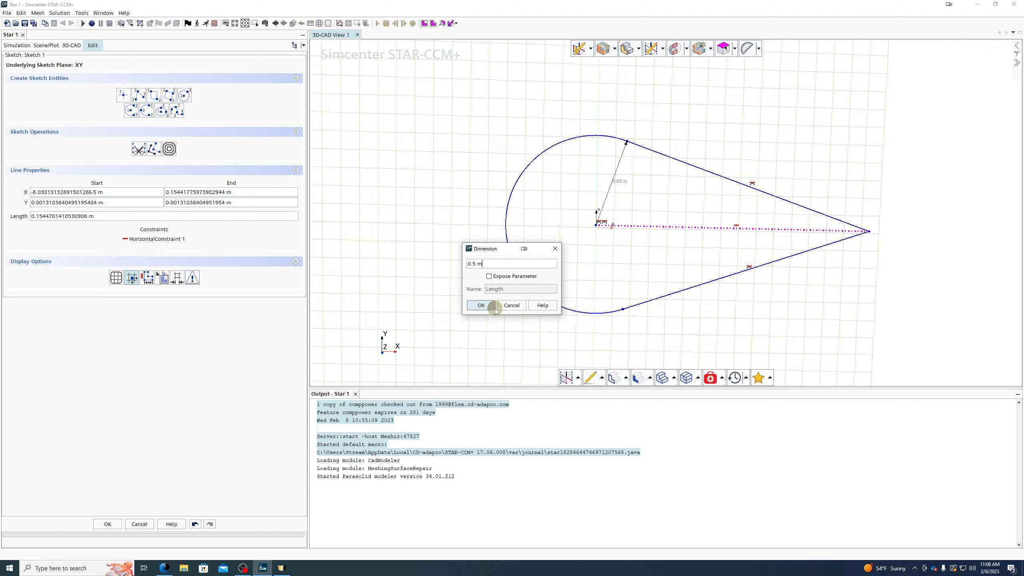
left_click(495, 260)
left_click_drag(470, 263, 497, 264)
type("2 ft")
left_click(481, 305)
scroll(552, 231, "down", 5)
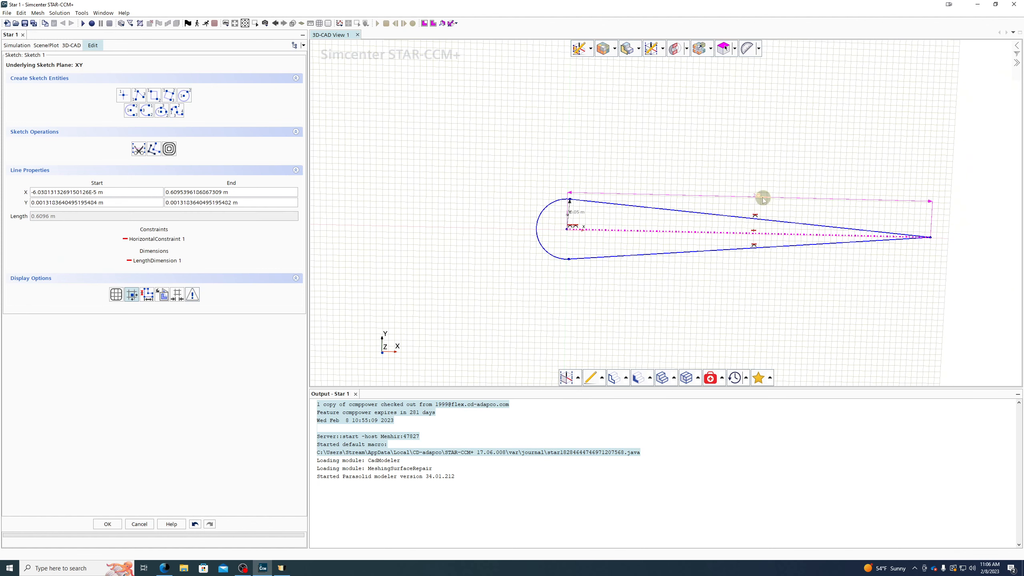
Move the radius dimension outside the arc to its upper left and finish the sketch
left_click_drag(576, 212, 514, 197)
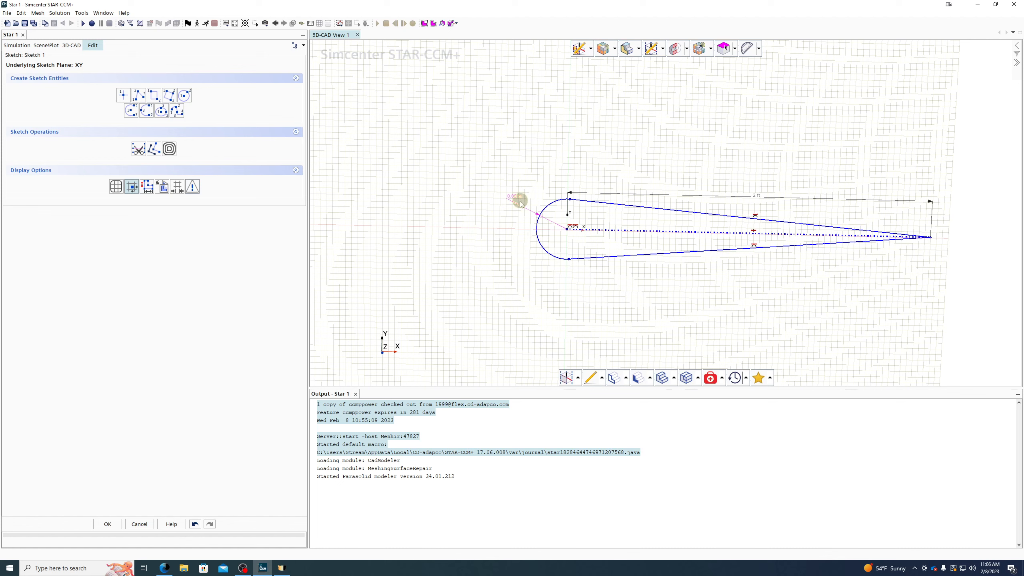
left_click(539, 230)
right_click(538, 231)
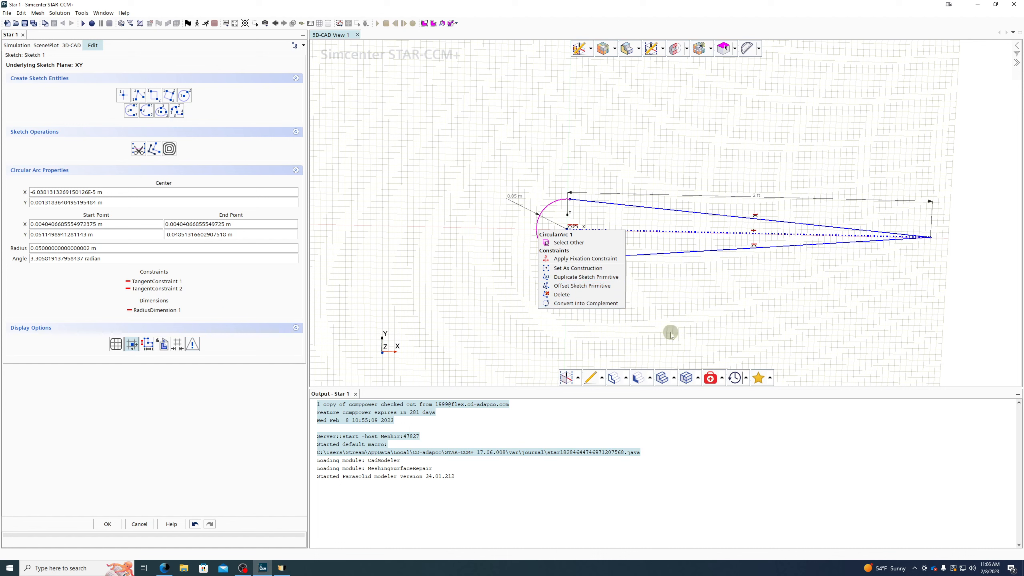
left_click(820, 334)
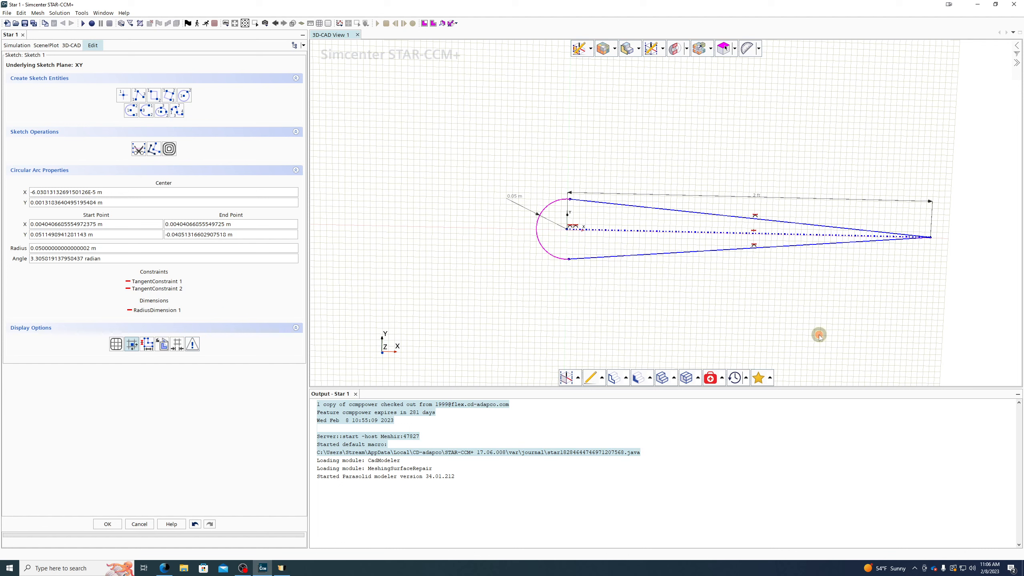
right_click(674, 208)
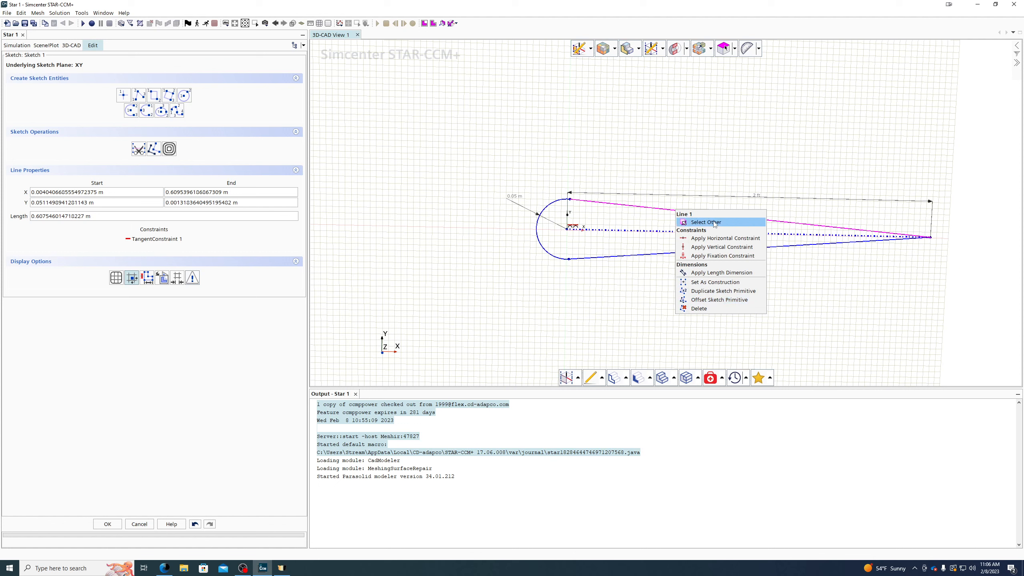
left_click(508, 320)
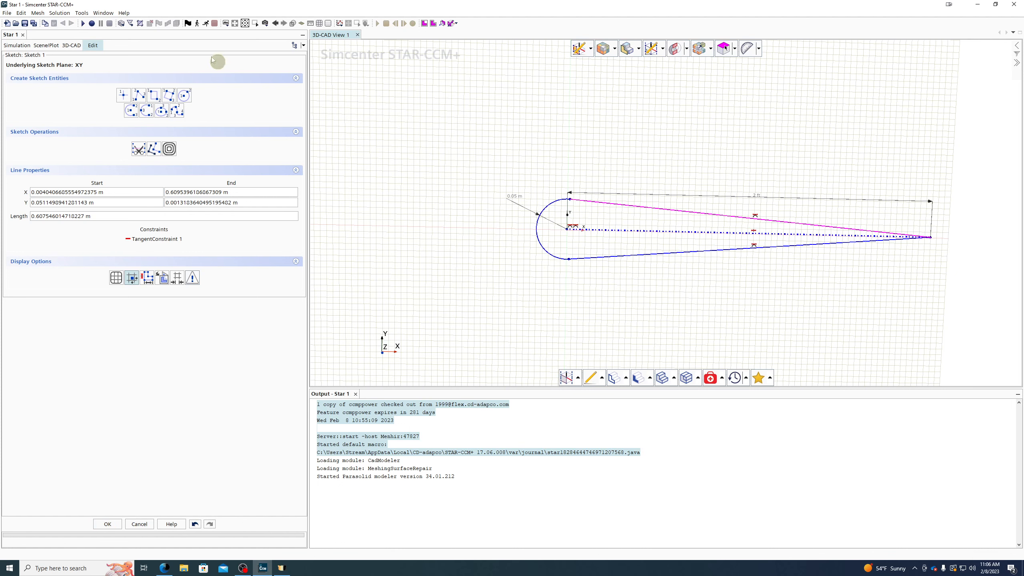
left_click(107, 523)
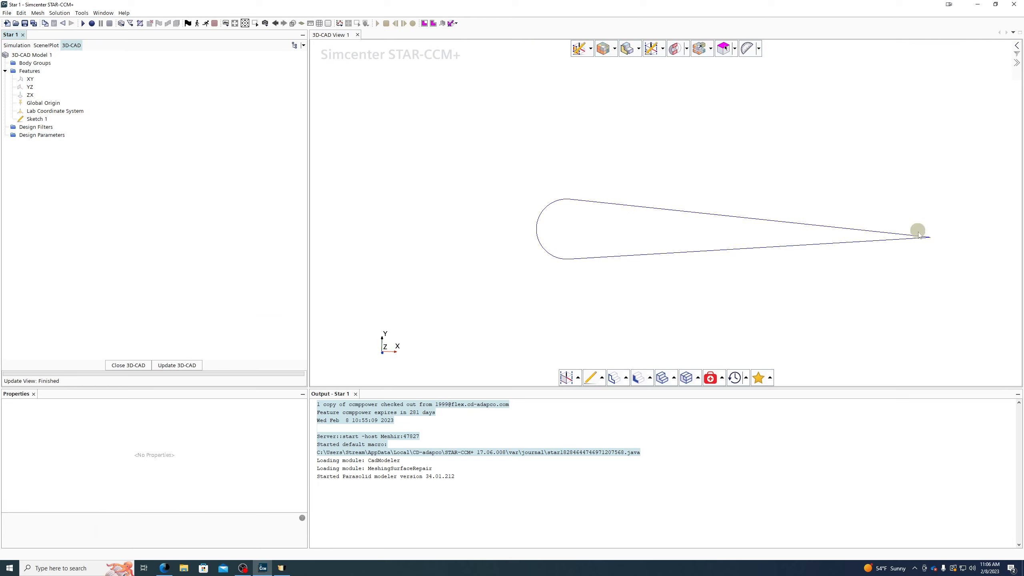
Preview a solid one-way extrusion of Sketch 1 with a distance of about 0.2134 m
left_click(36, 118)
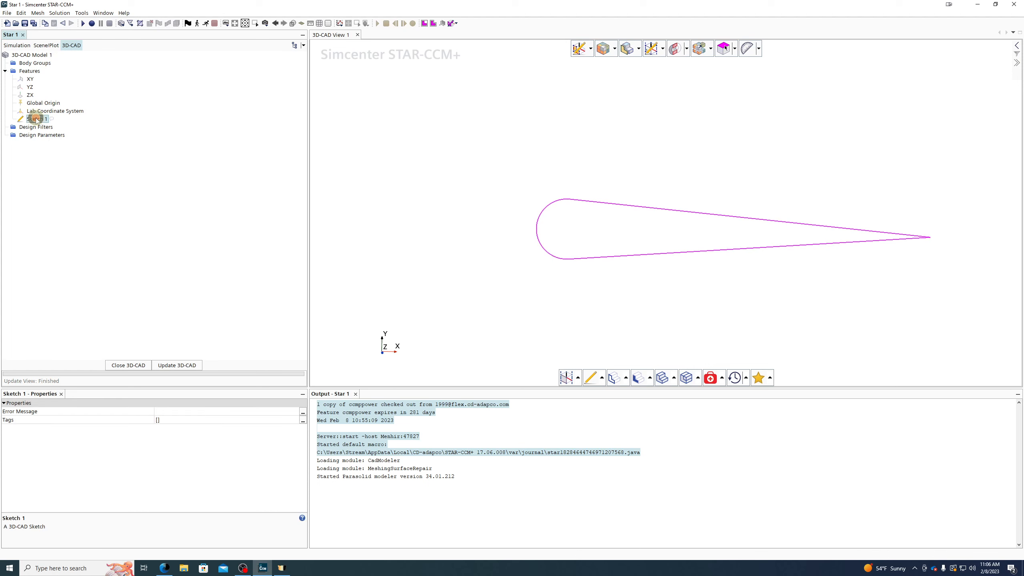
right_click(35, 119)
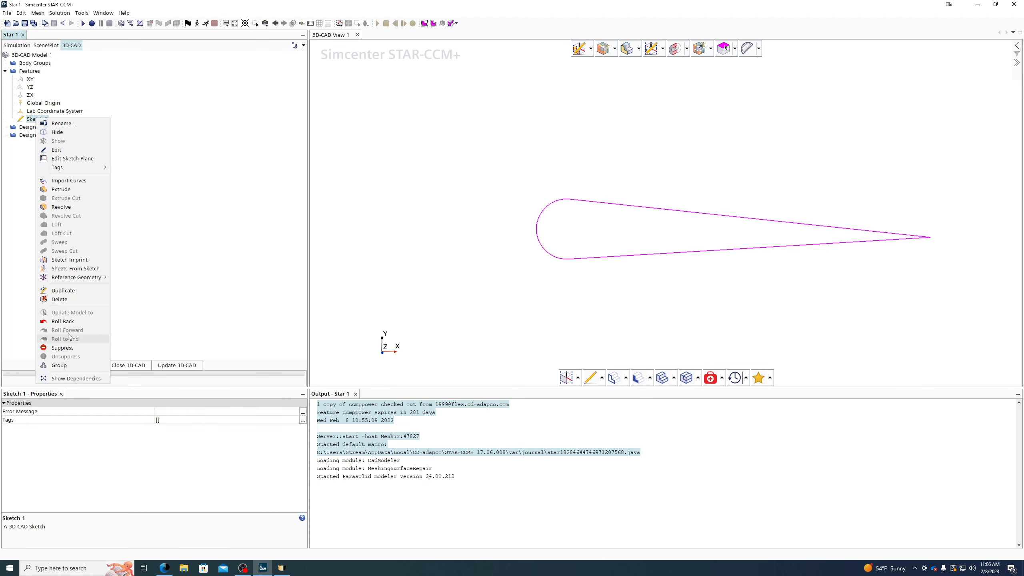
mouse_move(67, 280)
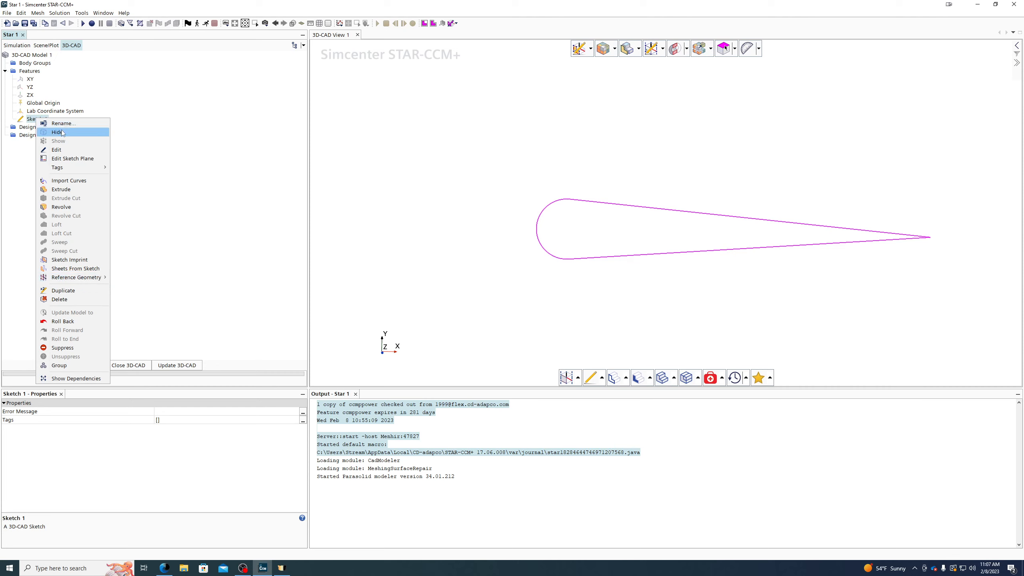
left_click(64, 192)
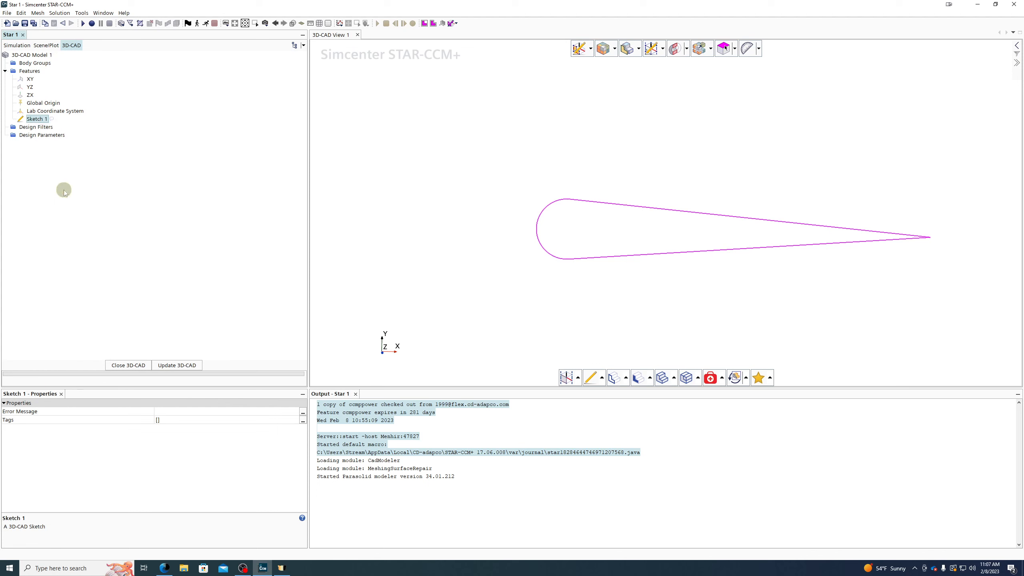
left_click_drag(571, 236, 566, 218)
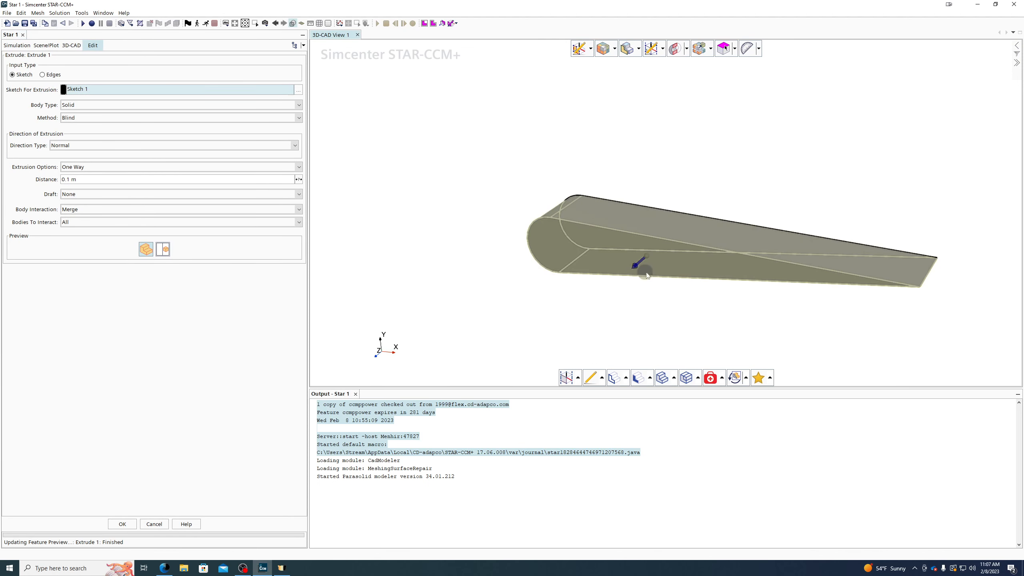
left_click_drag(637, 266, 636, 335)
Try the Sheet body type for the extrusion, return it to Solid, and cancel the feature
left_click(80, 105)
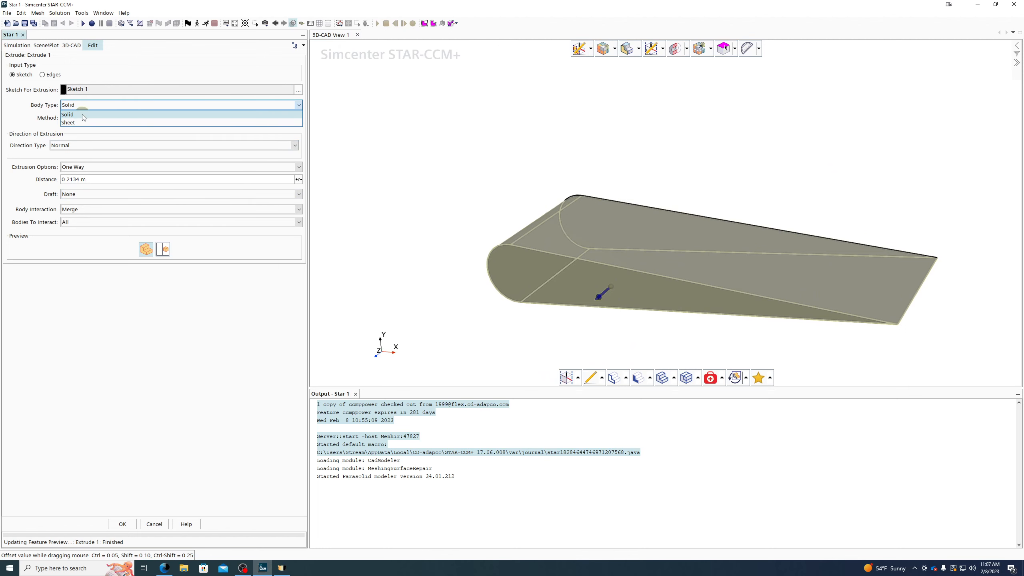
left_click(80, 123)
left_click(92, 105)
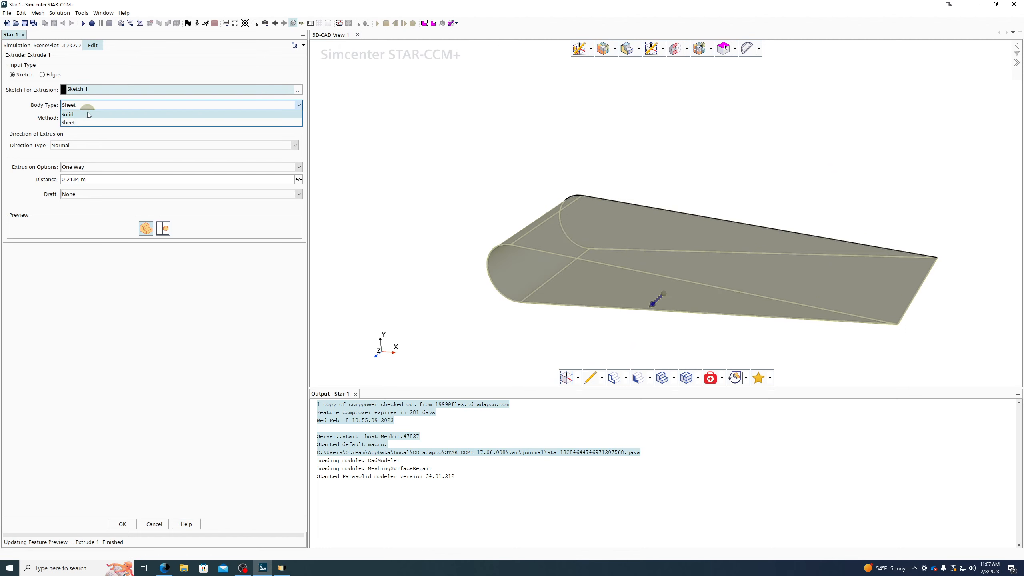
left_click(84, 115)
left_click(79, 117)
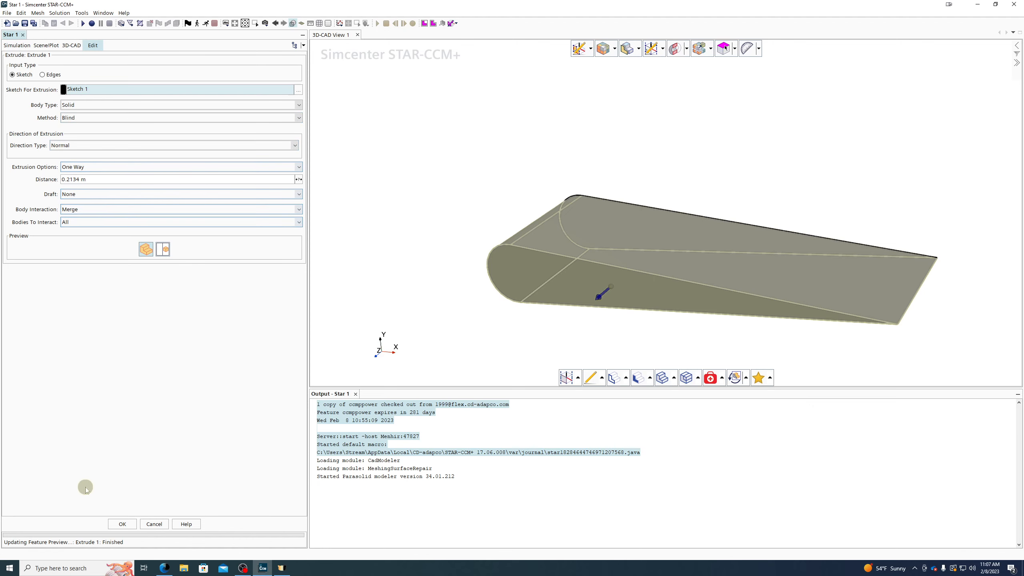
left_click(157, 524)
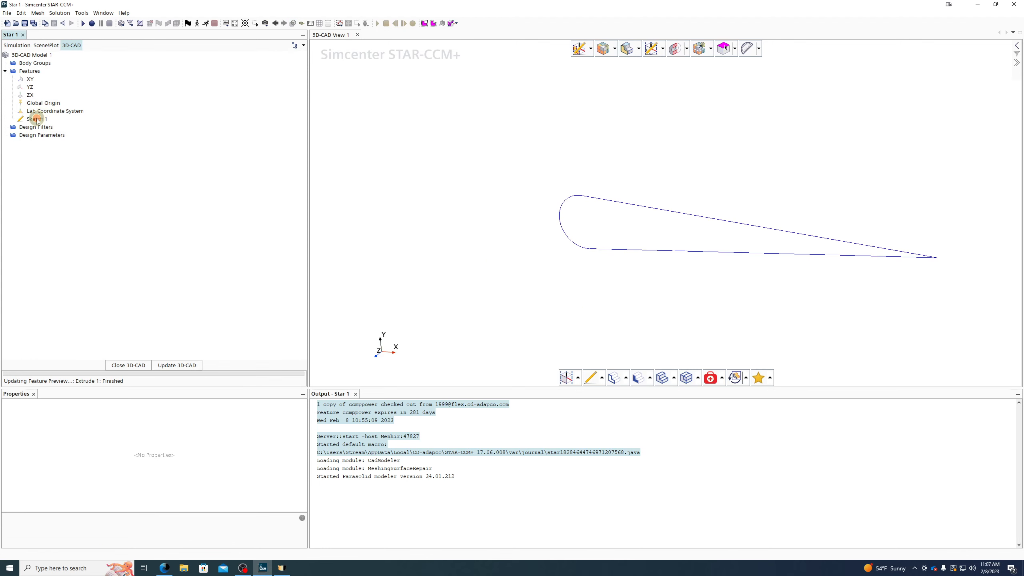
Try a solid one-way revolve of Sketch 1 by 100 degrees about construction line Line 3
right_click(37, 118)
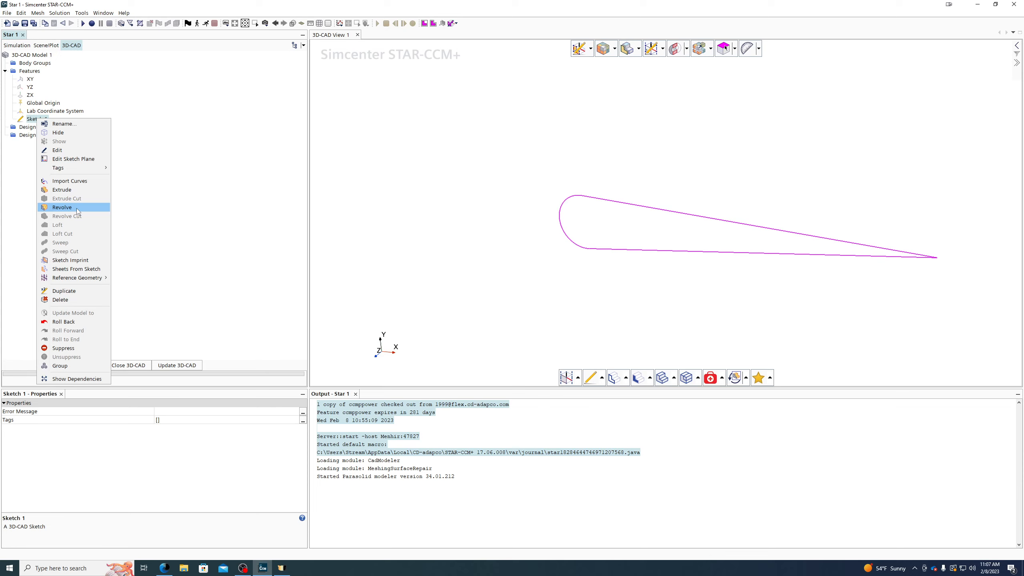
left_click(76, 208)
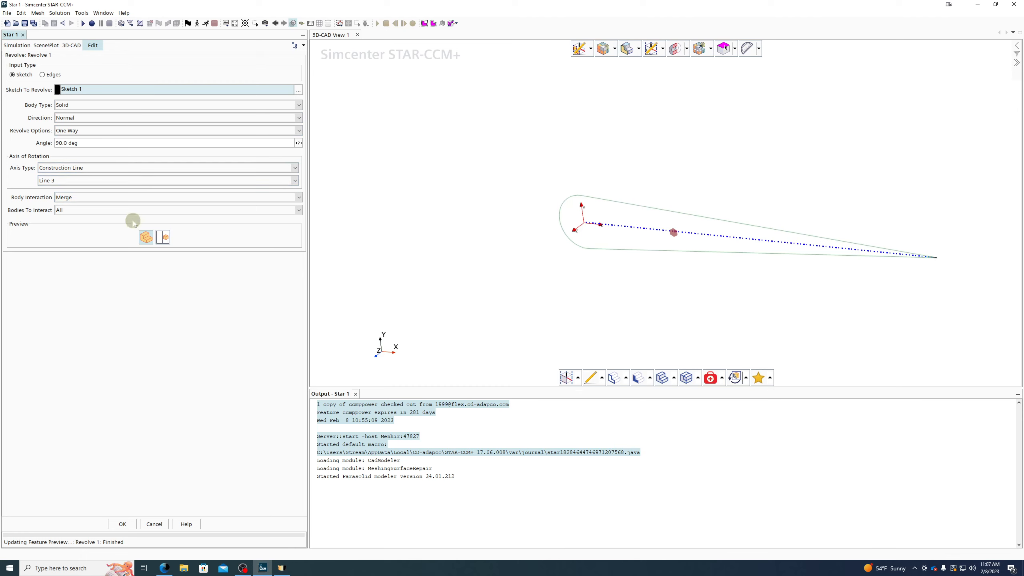
left_click(85, 143)
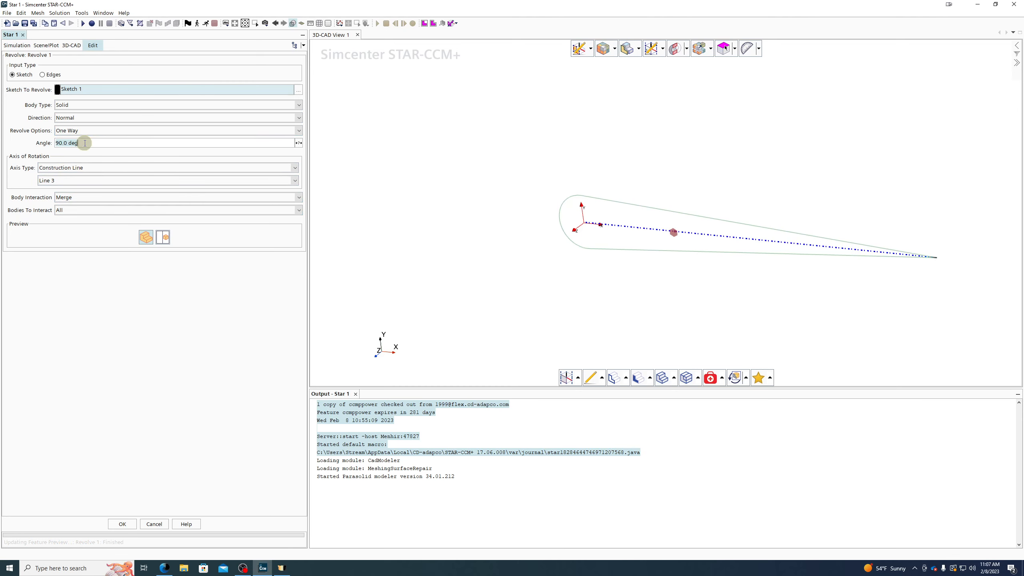
type("100")
key("Return")
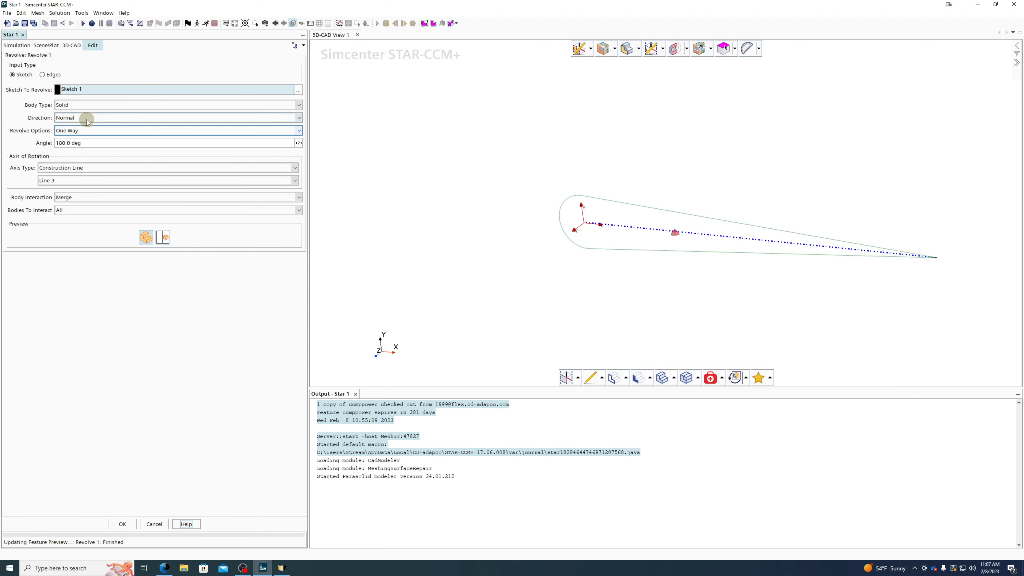
left_click(77, 105)
left_click(74, 115)
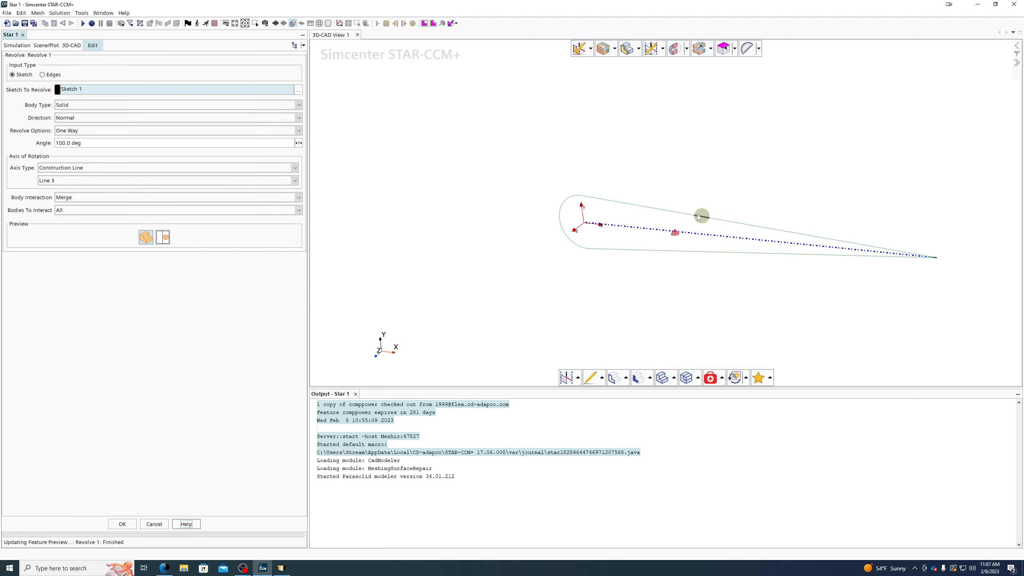
Try the Specified axis type for the revolve, reselect the teardrop sketch as input, and cancel the feature
left_click(647, 207)
left_click(610, 213)
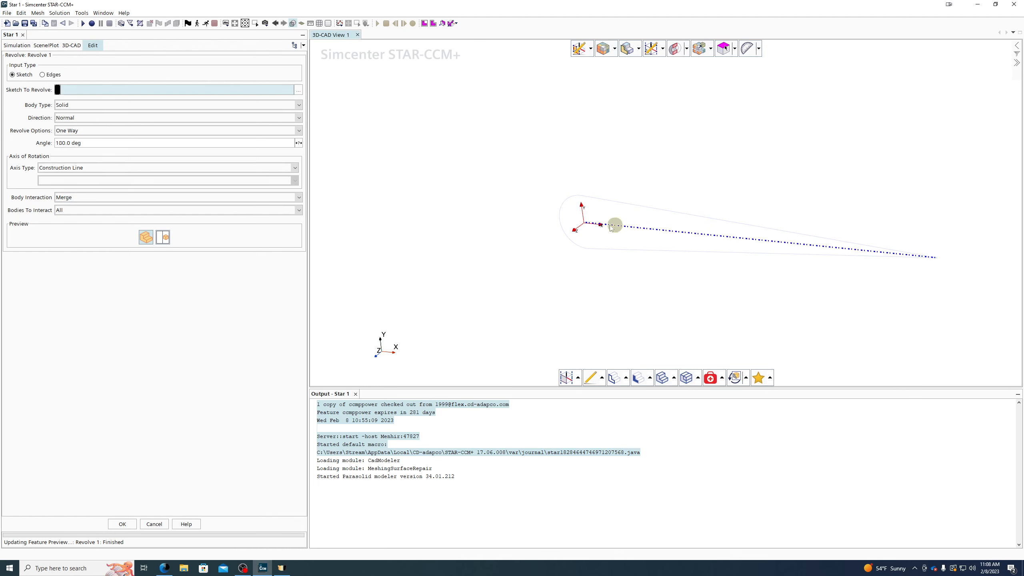
left_click(103, 166)
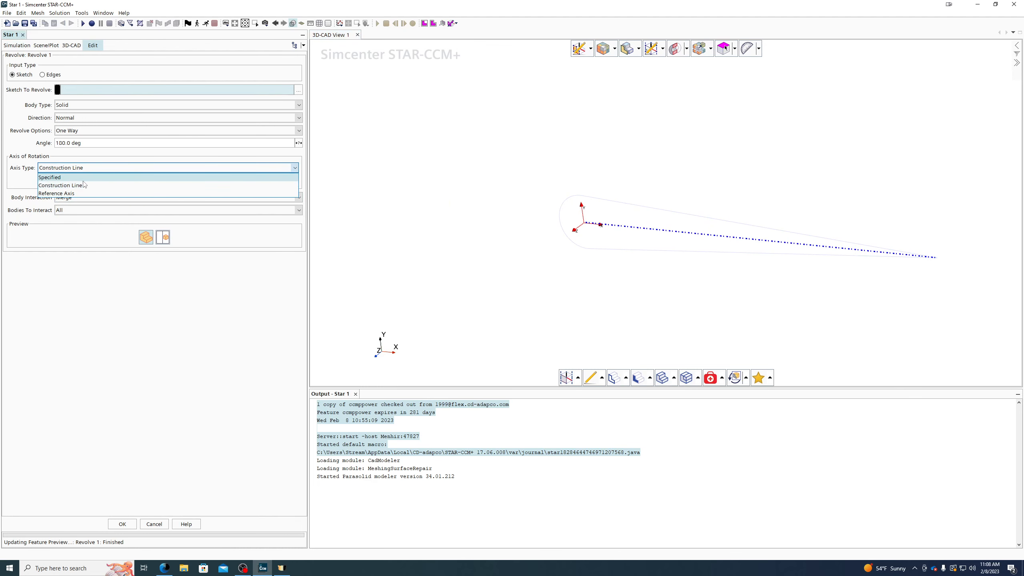
left_click(83, 180)
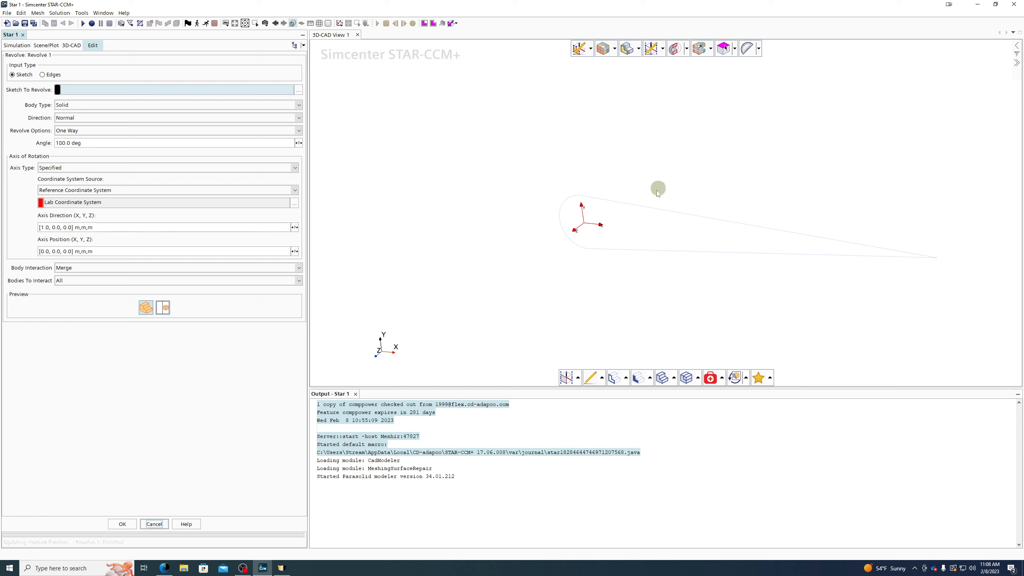
left_click(635, 206)
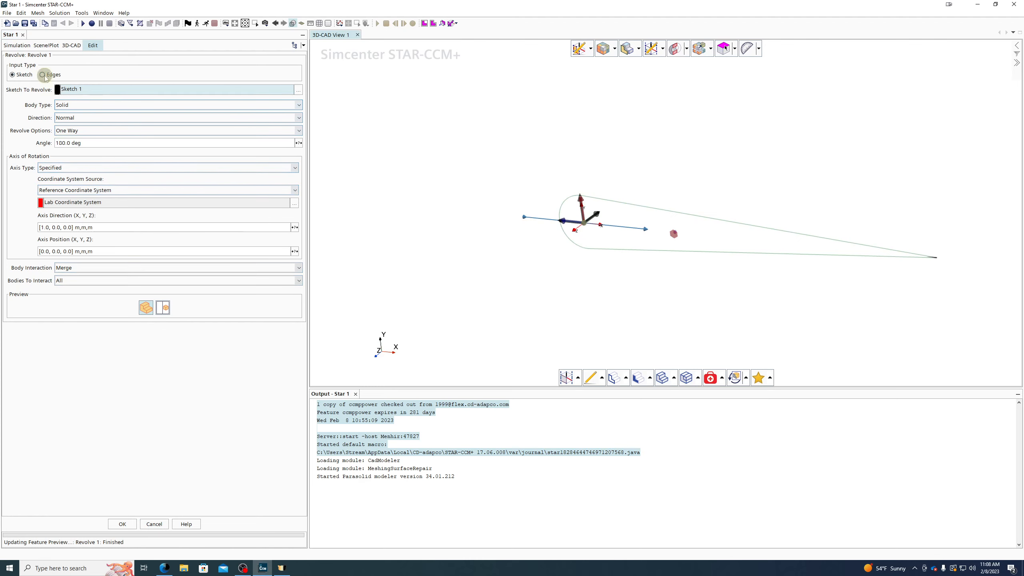
left_click(154, 524)
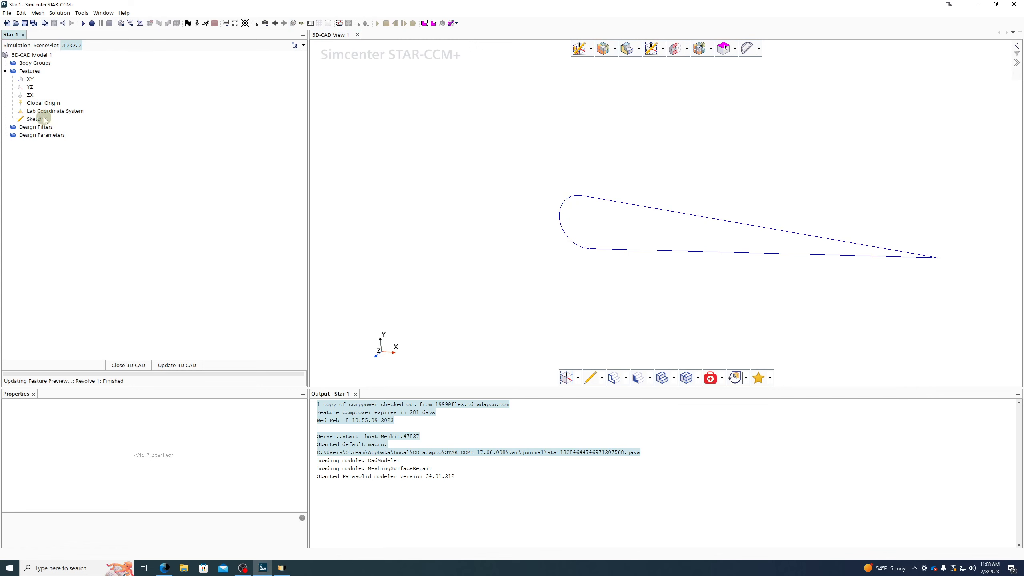
Set up a solid blind extrusion of Sketch 1 in the normal direction, one way with a distance of 0.1 m
right_click(44, 119)
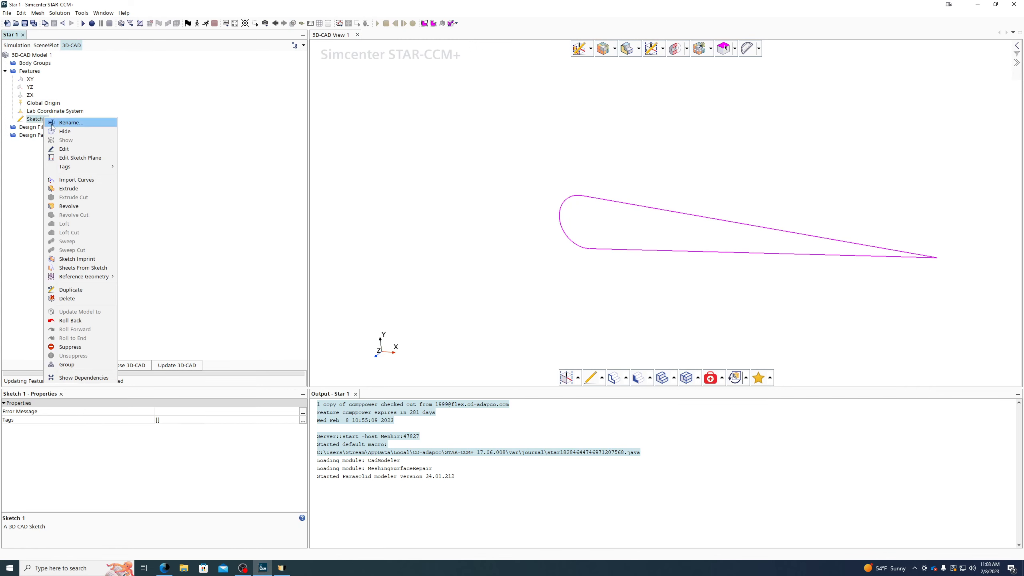
left_click(65, 190)
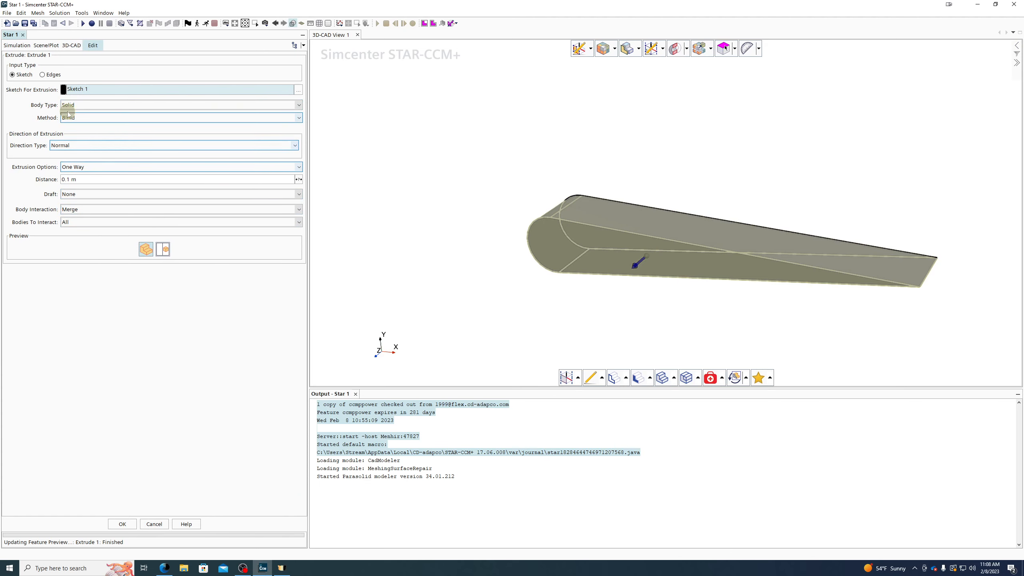
left_click(68, 167)
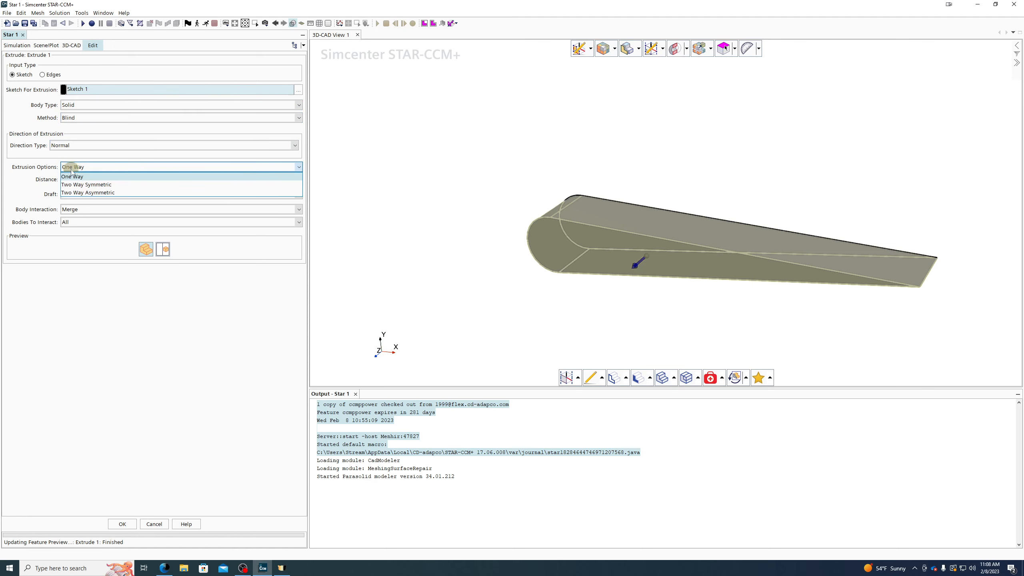
left_click(76, 176)
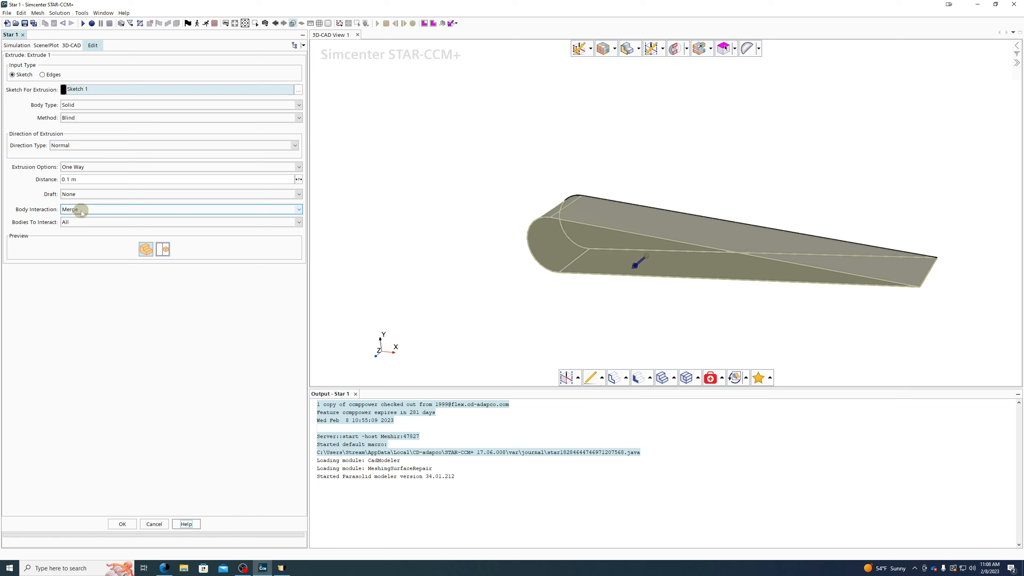
Try the None and Imprint body interactions for the extrusion and return the option to Merge
left_click(82, 210)
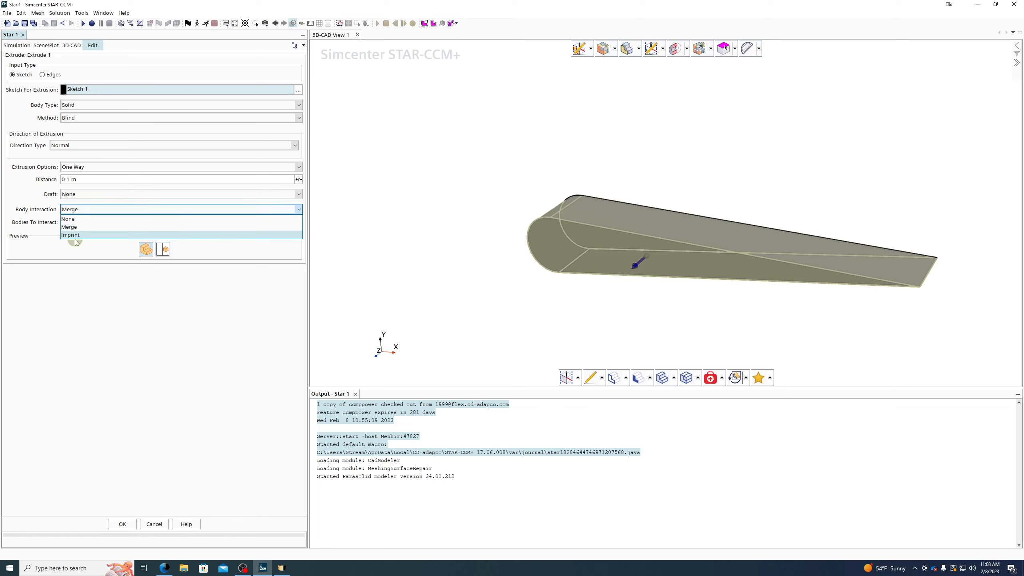
left_click(70, 227)
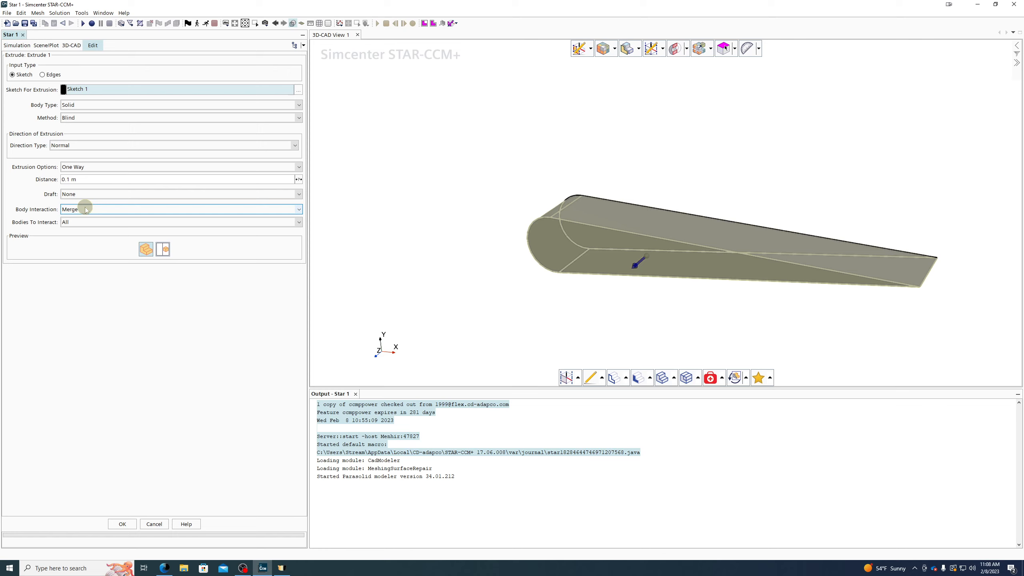
left_click(86, 209)
left_click(81, 215)
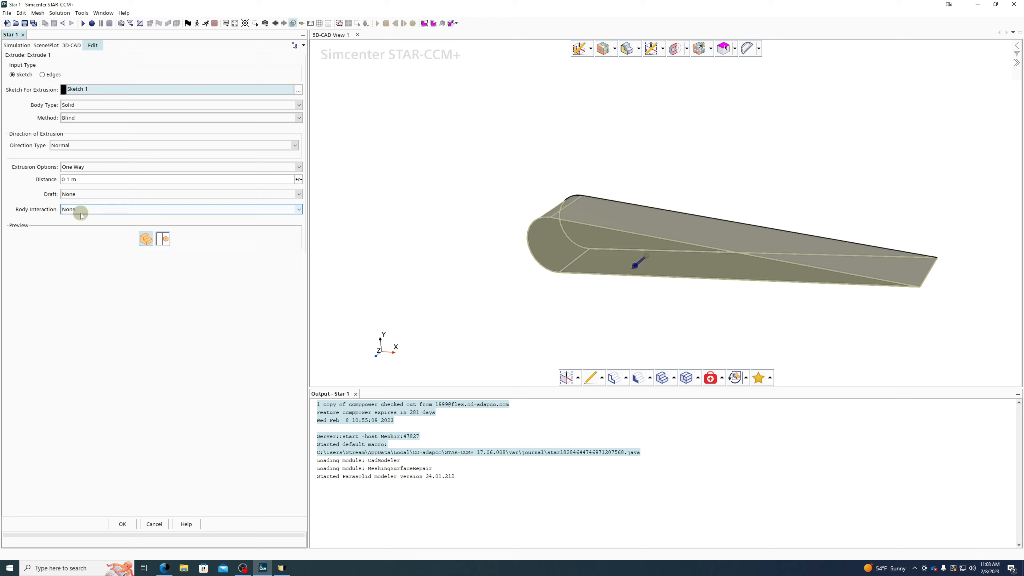
left_click(81, 209)
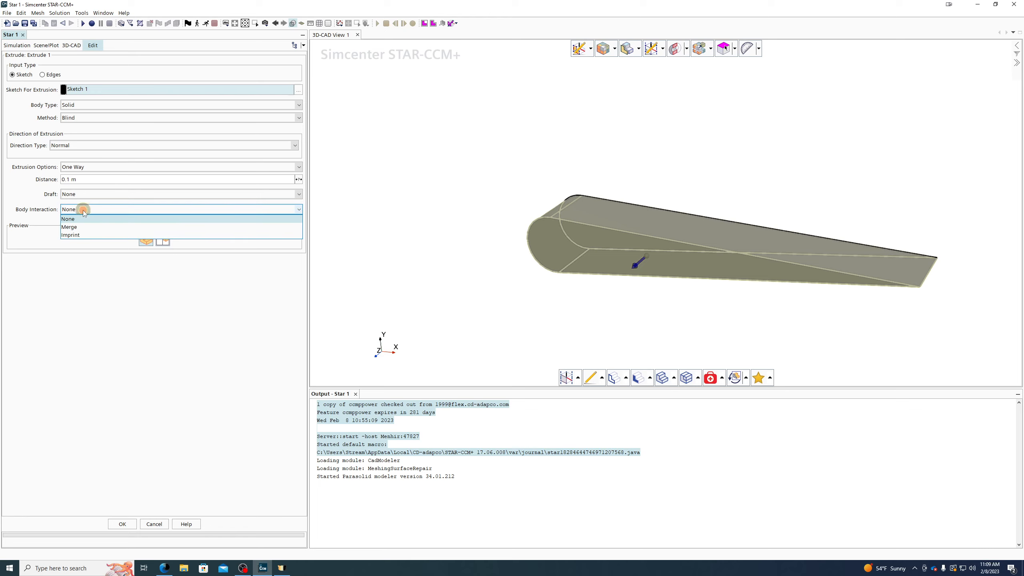
left_click(81, 227)
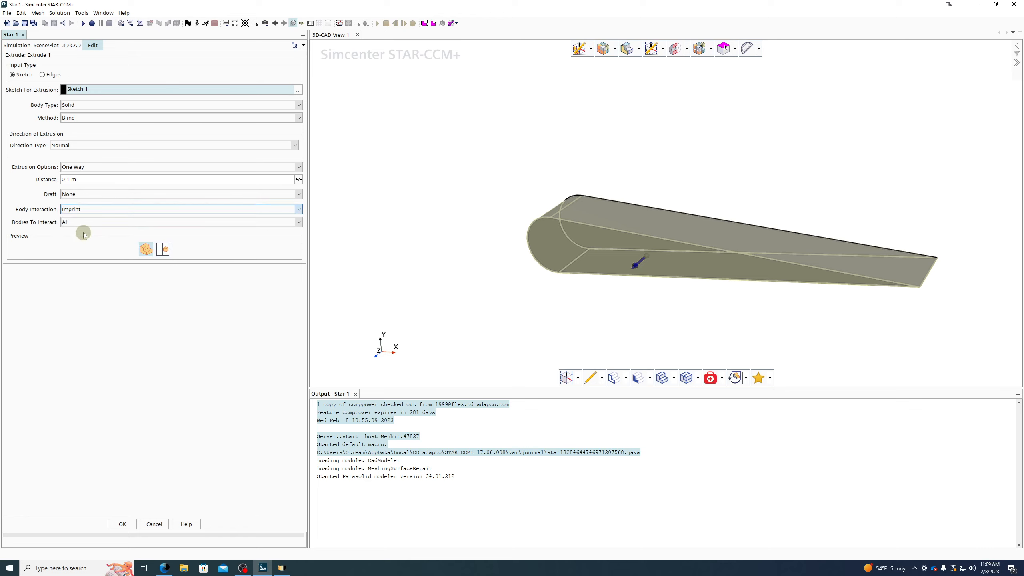
left_click(72, 210)
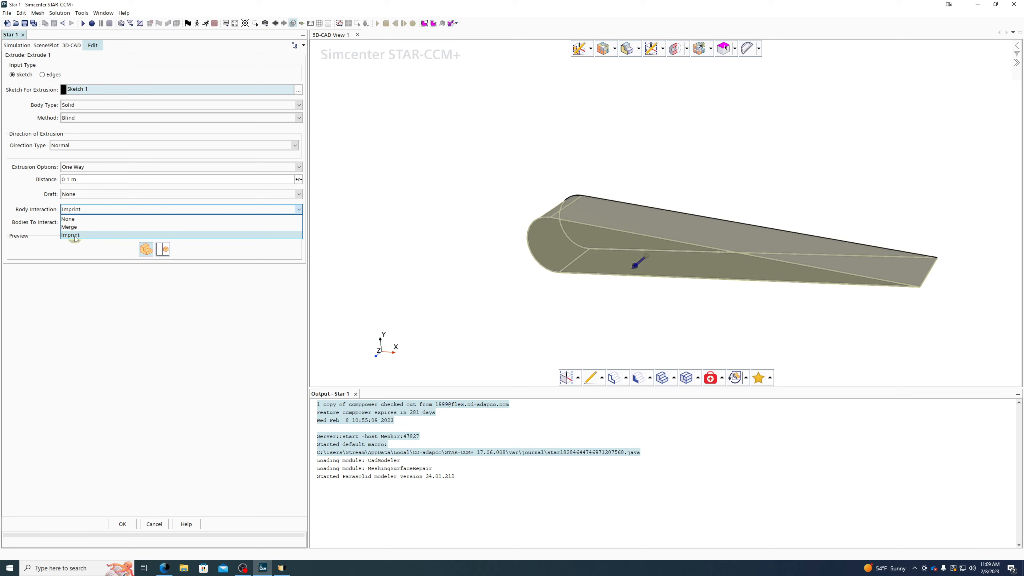
left_click(81, 227)
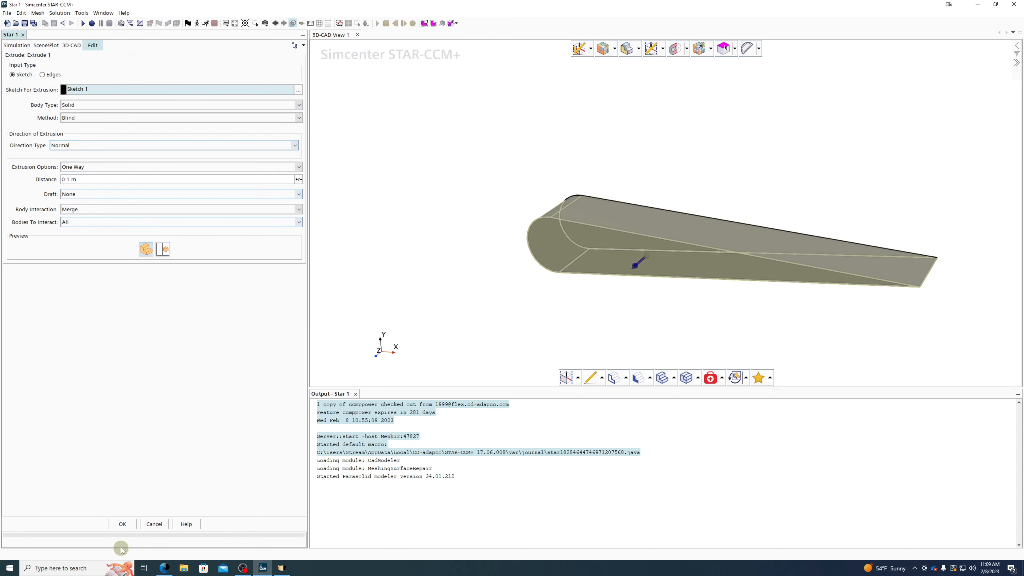
Create the extruded teardrop body and inspect its shape from different angles
left_click(122, 524)
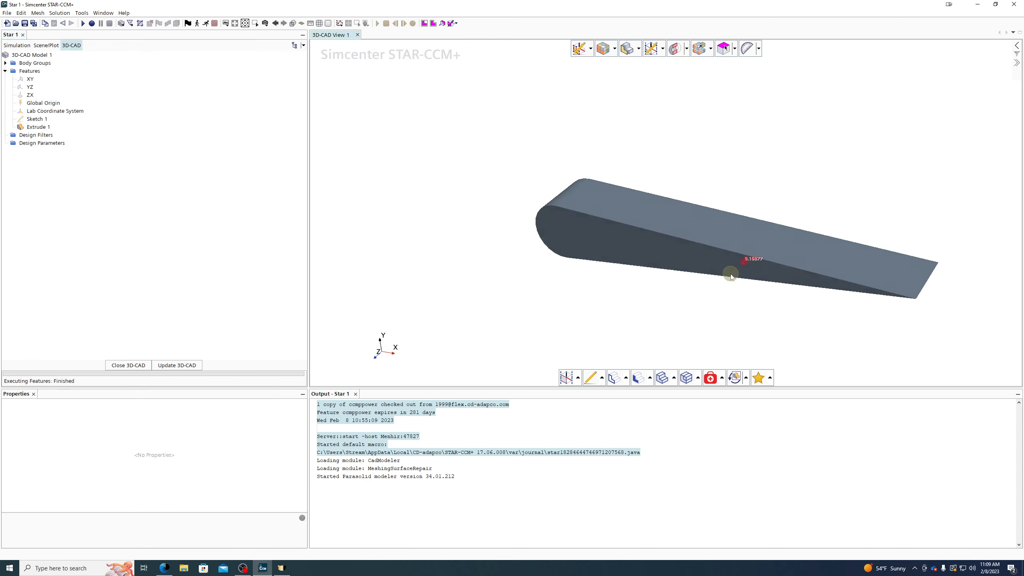
left_click_drag(731, 276, 755, 276)
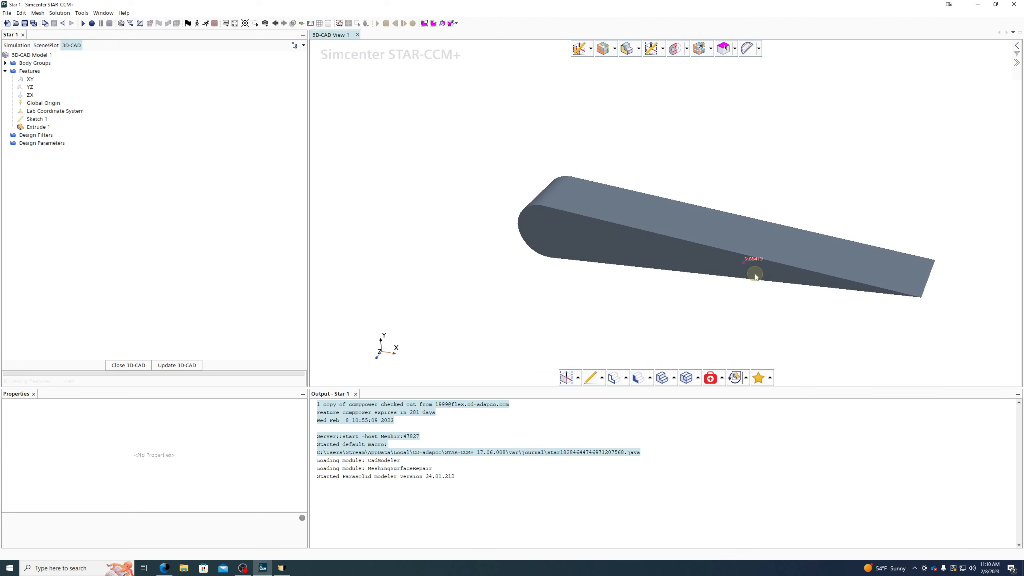
left_click(37, 128)
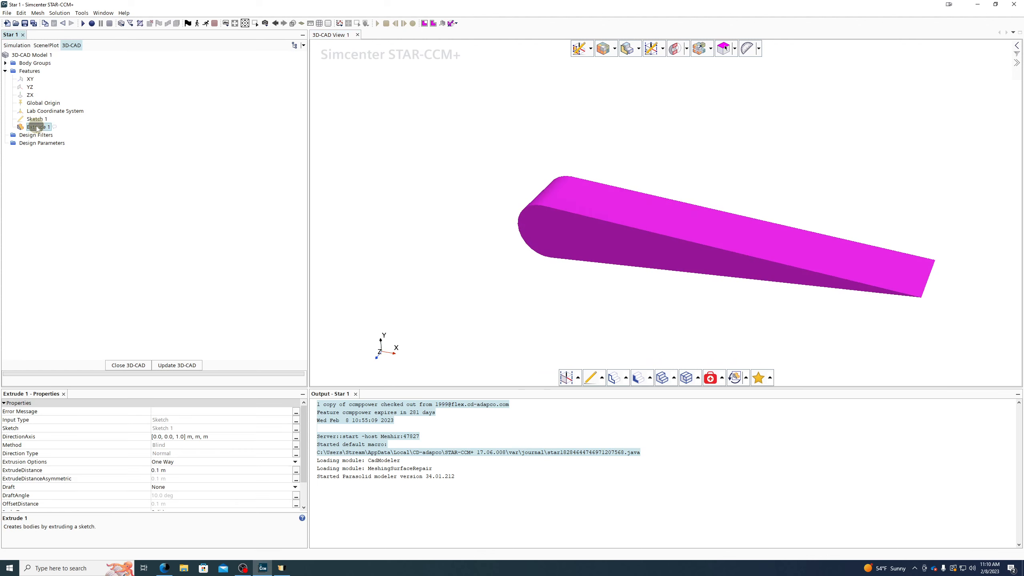
right_click(35, 57)
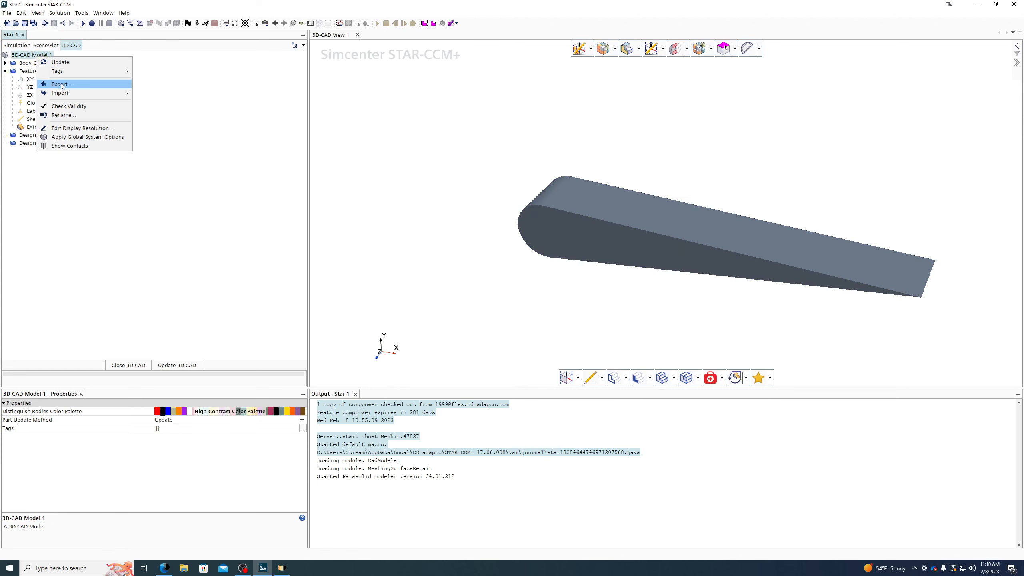
left_click(188, 92)
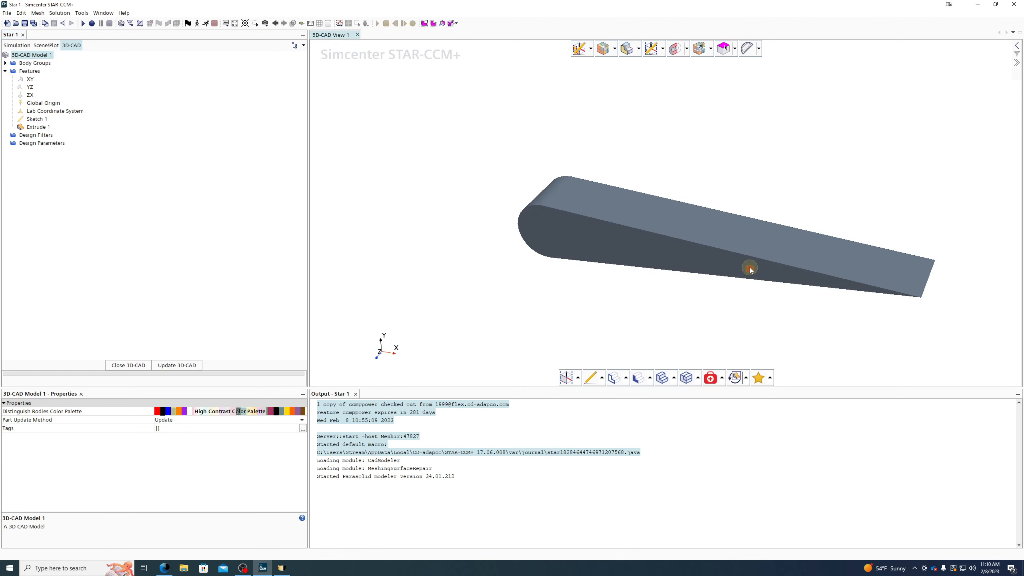
left_click_drag(747, 270, 690, 209)
Check the Parts node in the simulation tree and return to the 3D-CAD model's feature tree
left_click(17, 45)
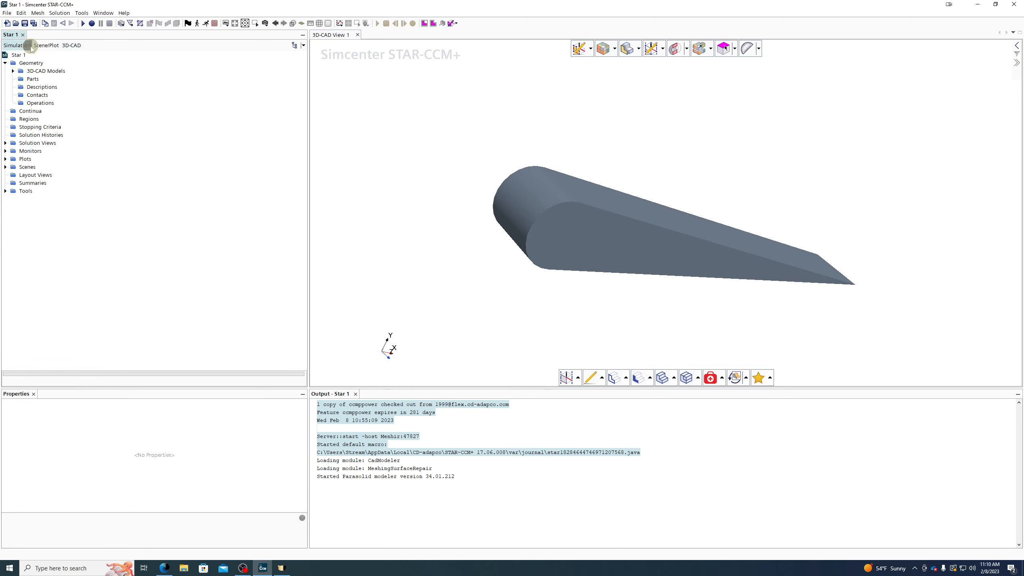
left_click(32, 78)
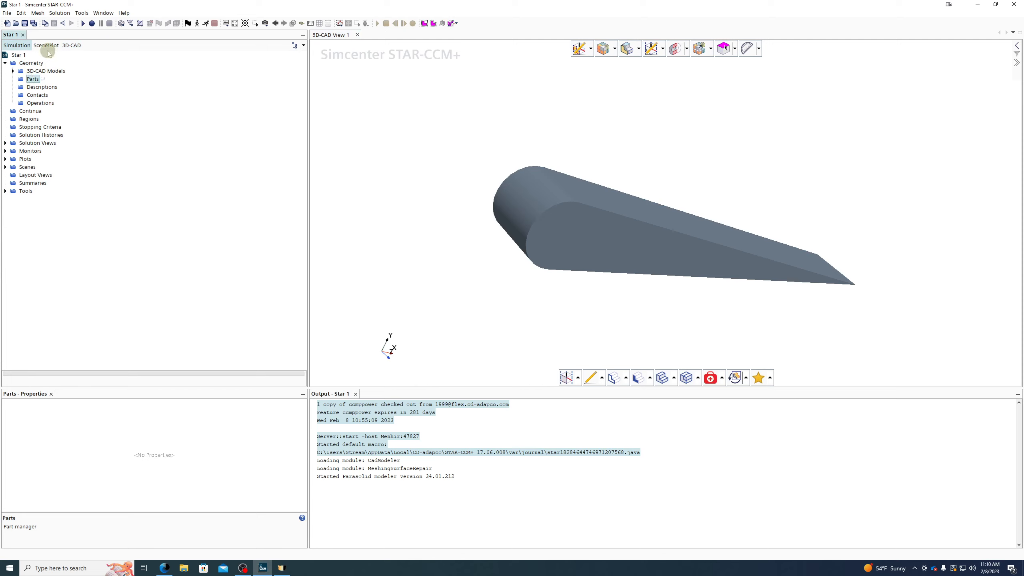
left_click(70, 46)
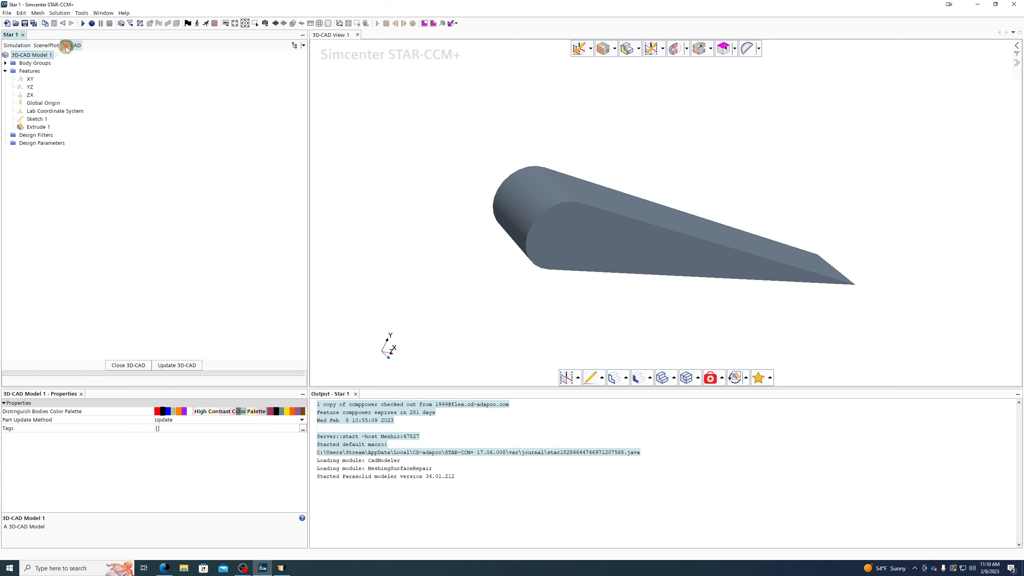
Update 3D-CAD Model 1 and close the 3D-CAD environment
right_click(33, 55)
left_click(12, 39)
left_click(85, 49)
left_click(167, 367)
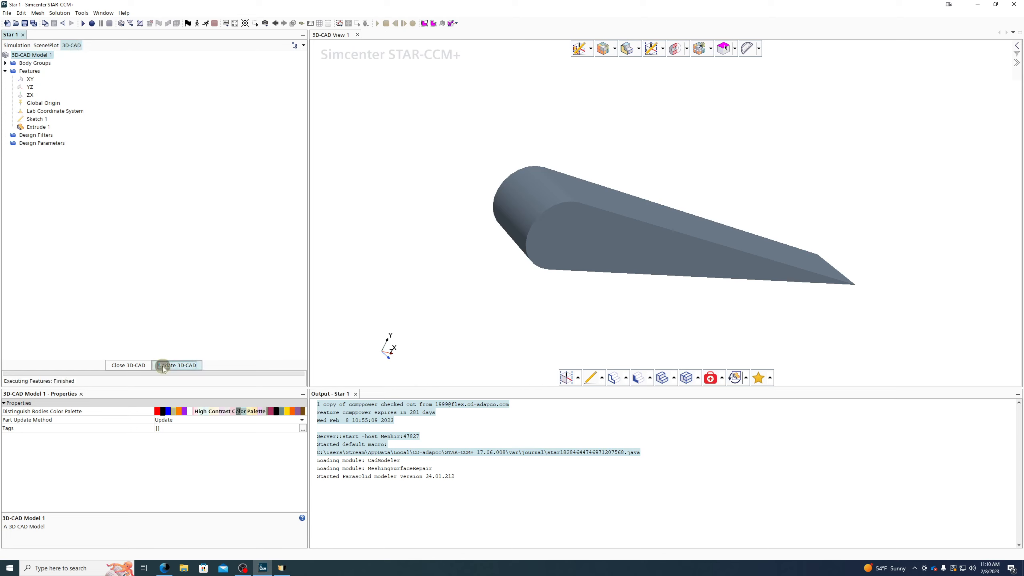
left_click(132, 368)
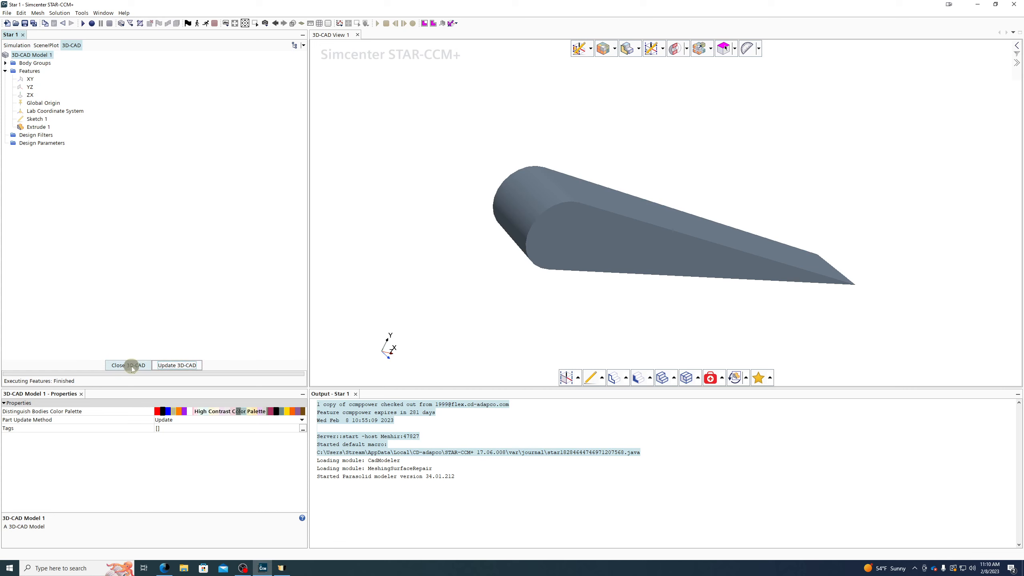
Examine the body groups, Body 1 and design parameters under 3D-CAD Model 1 in the simulation tree
left_click(14, 71)
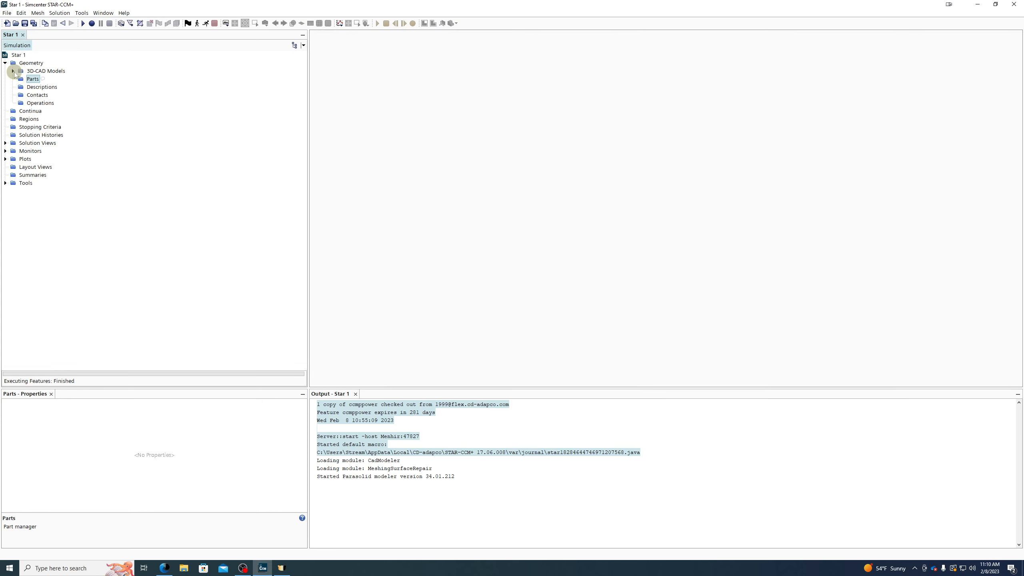
left_click(14, 71)
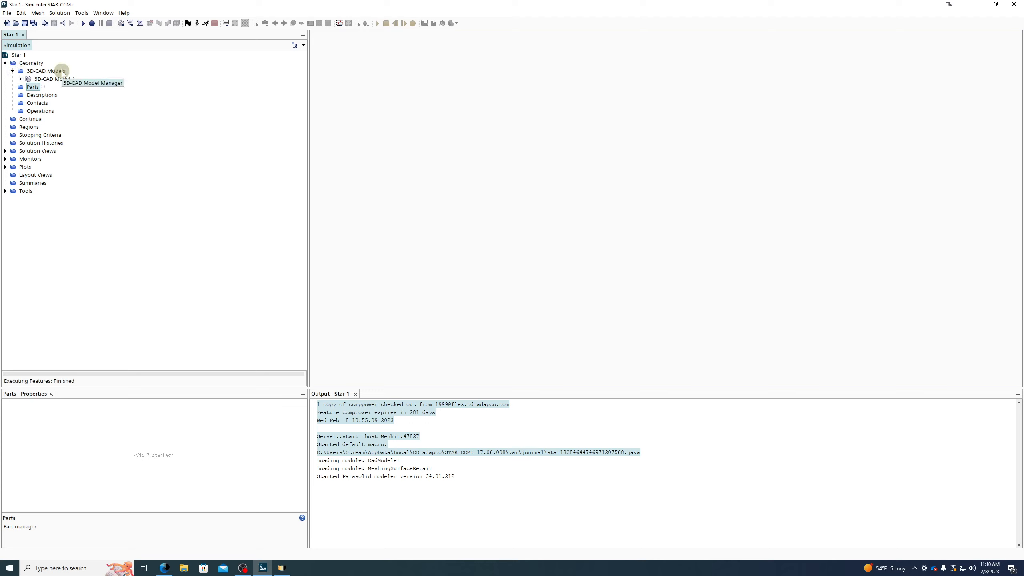
left_click(33, 79)
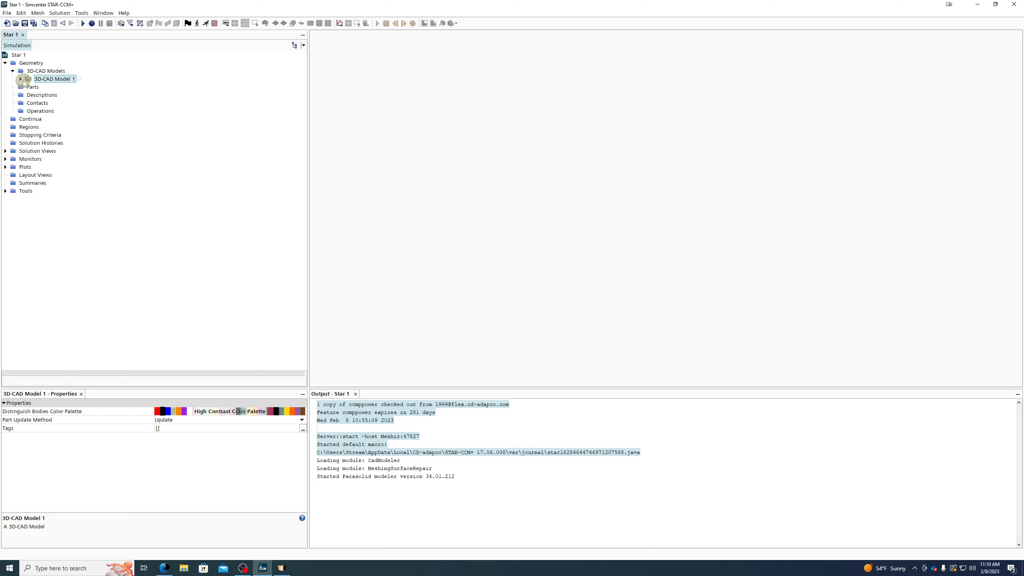
left_click(20, 79)
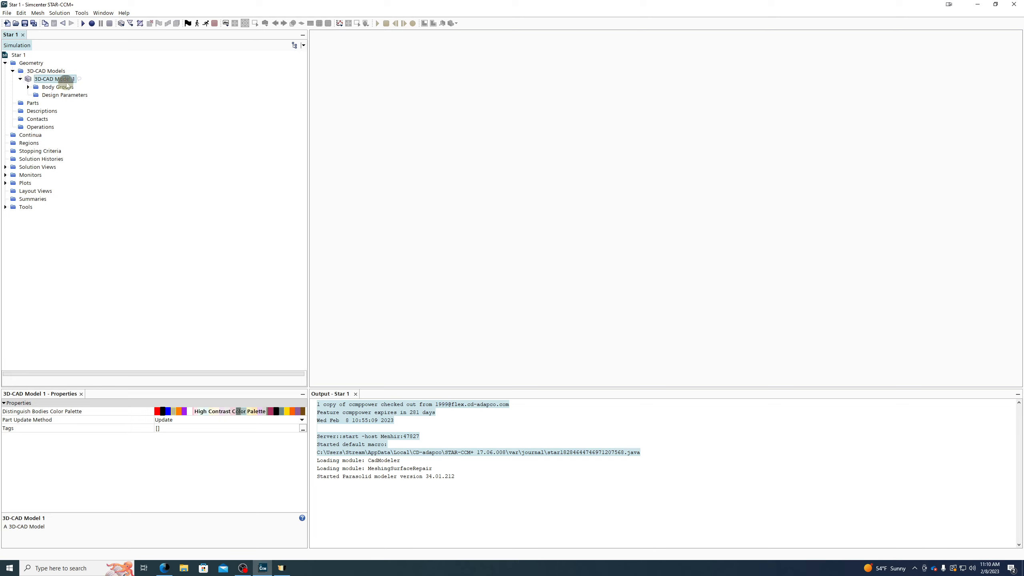
left_click(28, 87)
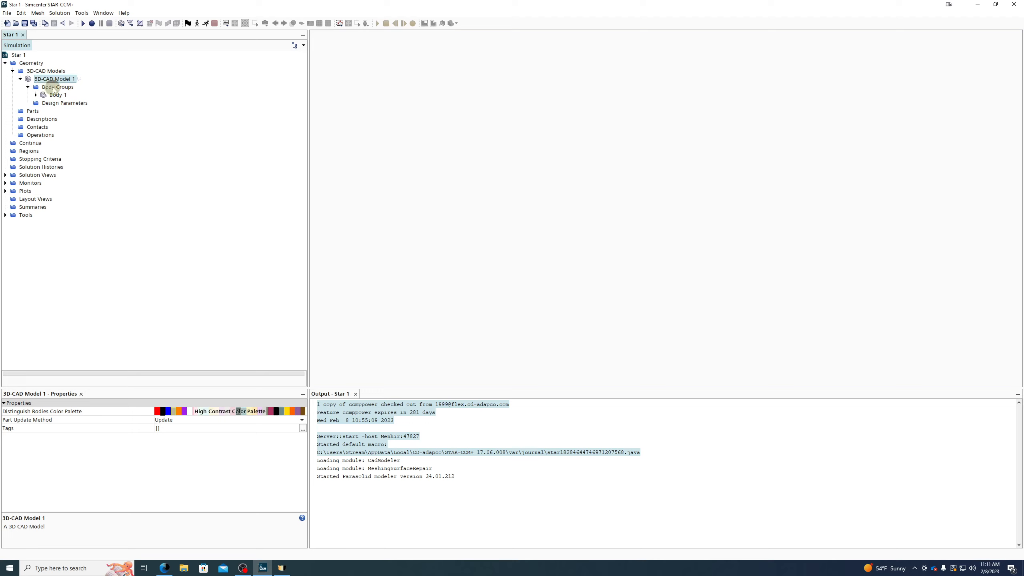
left_click(47, 95)
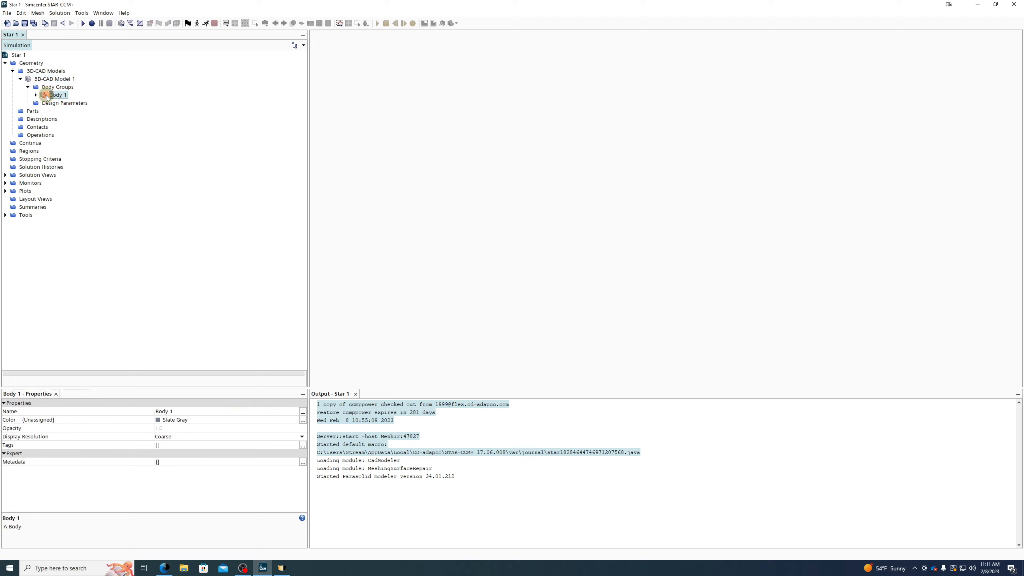
left_click(47, 103)
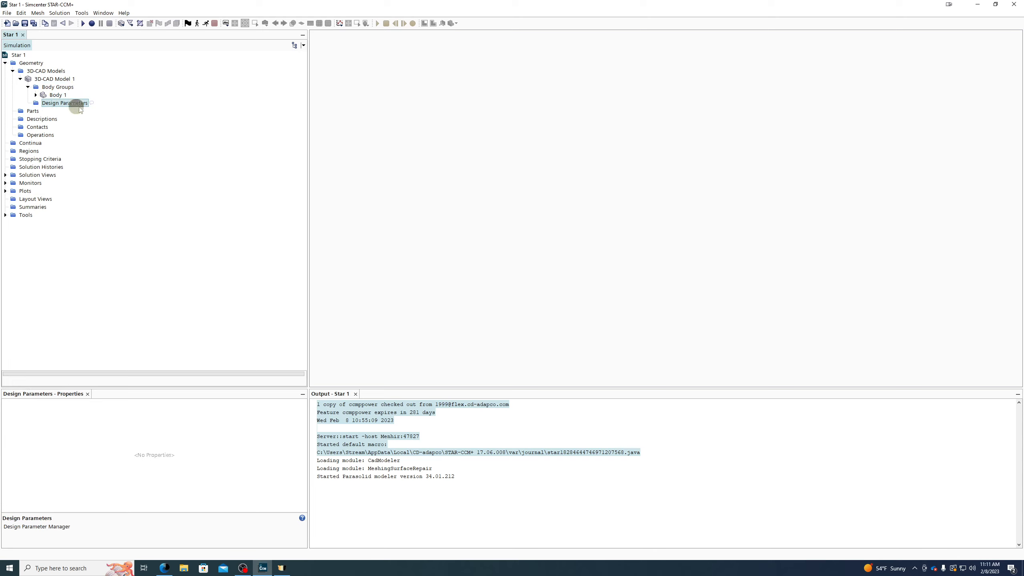
left_click(48, 98)
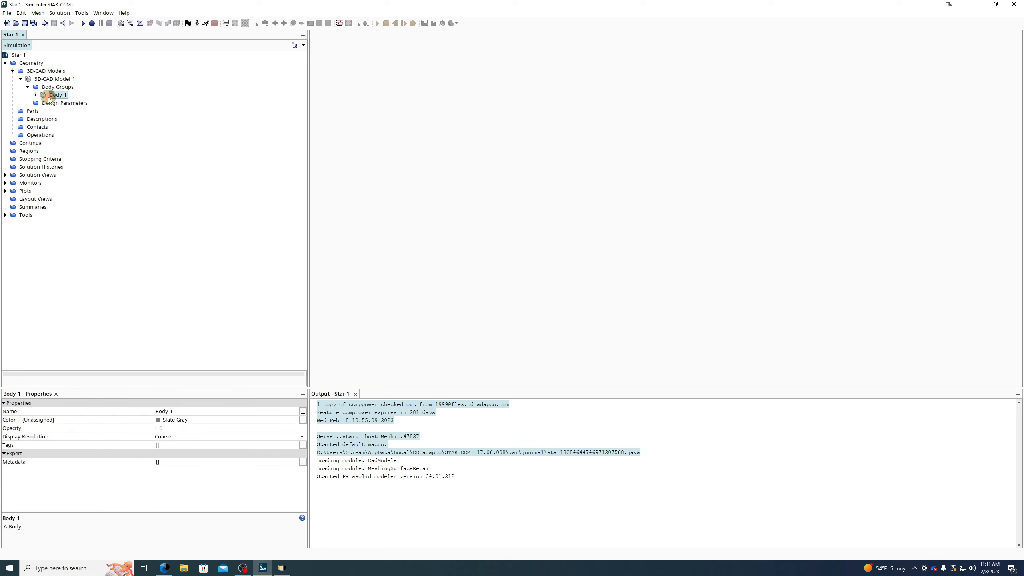
right_click(49, 99)
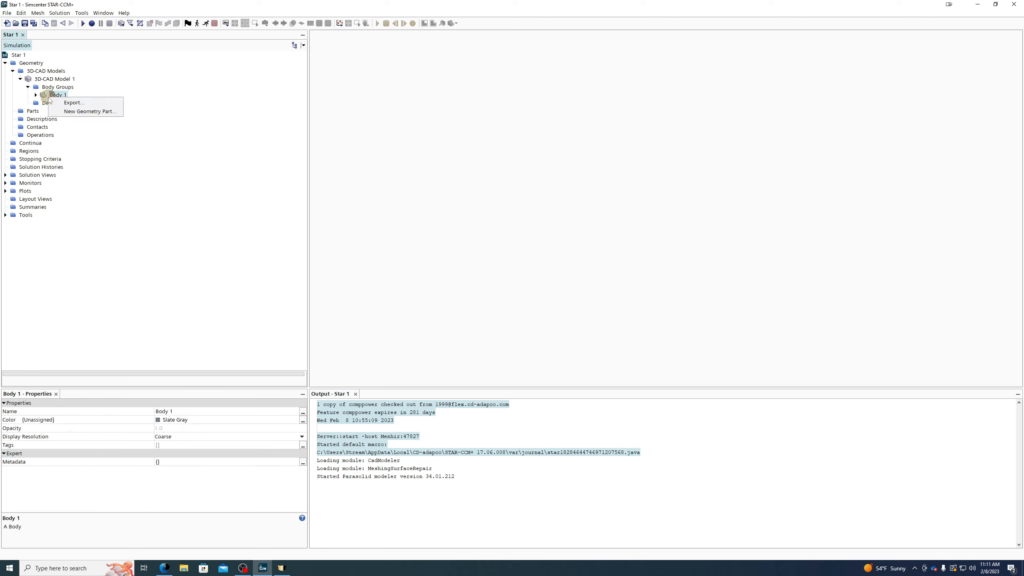
right_click(37, 78)
left_click(122, 54)
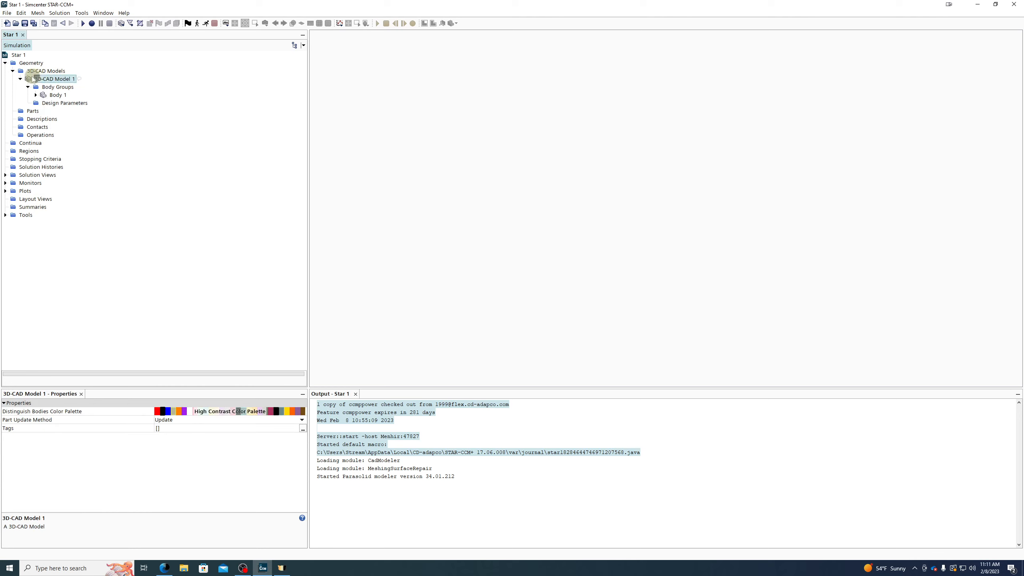
left_click(20, 79)
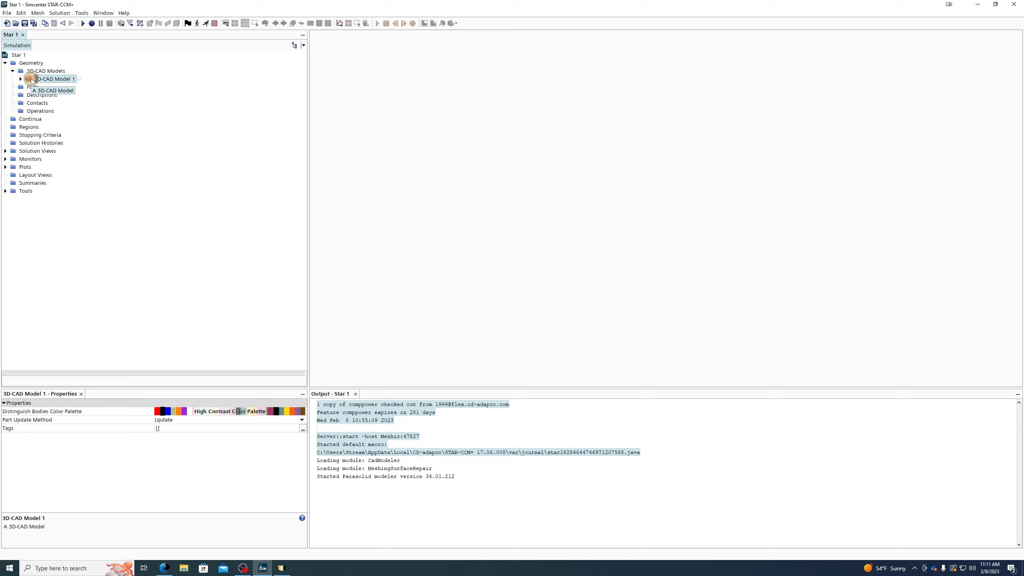
Create a geometry part from 3D-CAD Model 1 as a CAD Part with 3D-CAD Association, using sharp CAD edges and medium tessellation density
right_click(31, 79)
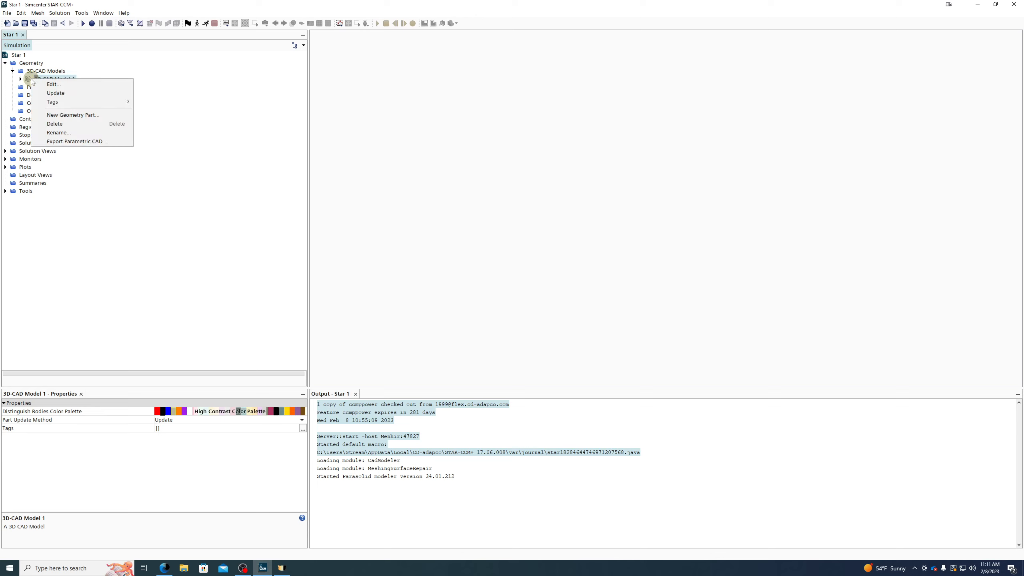
left_click(81, 115)
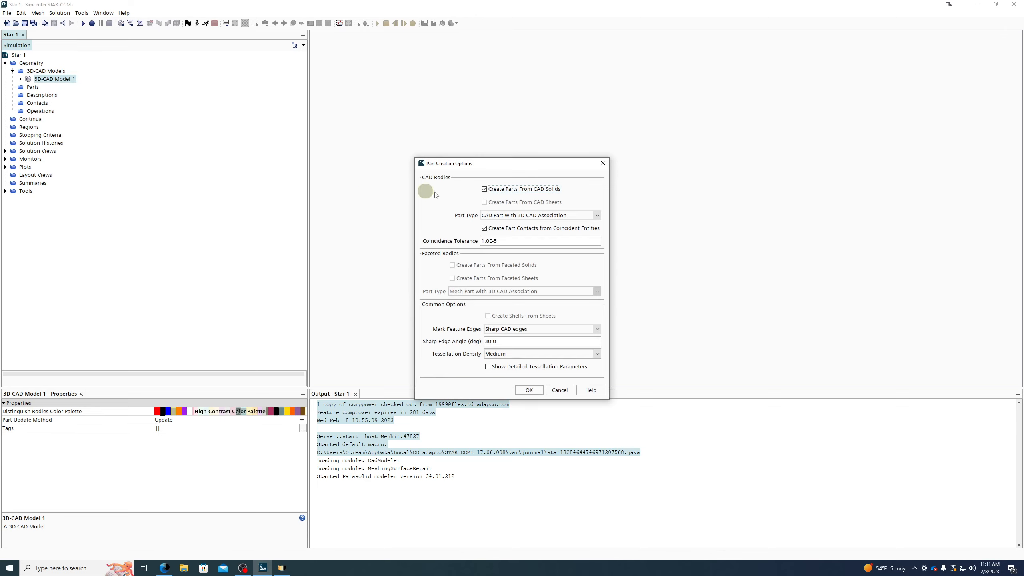
left_click(573, 216)
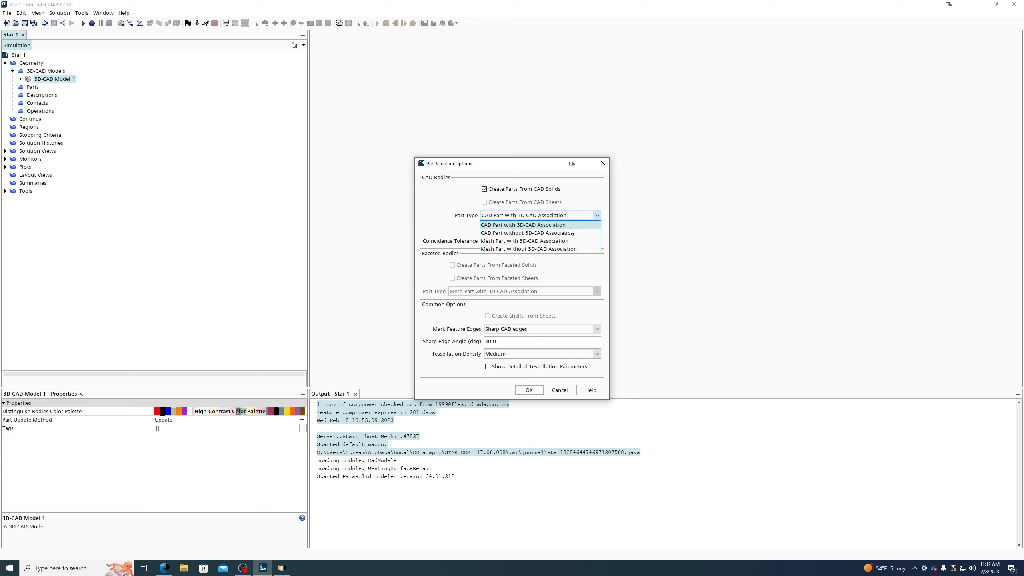
left_click(531, 225)
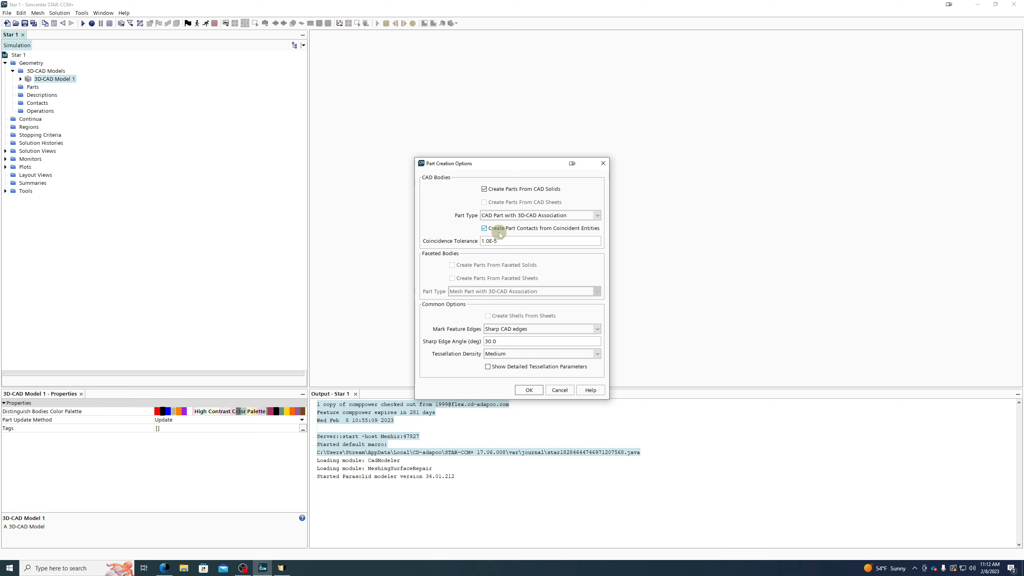
double_click(505, 245)
left_click(527, 392)
left_click(524, 342)
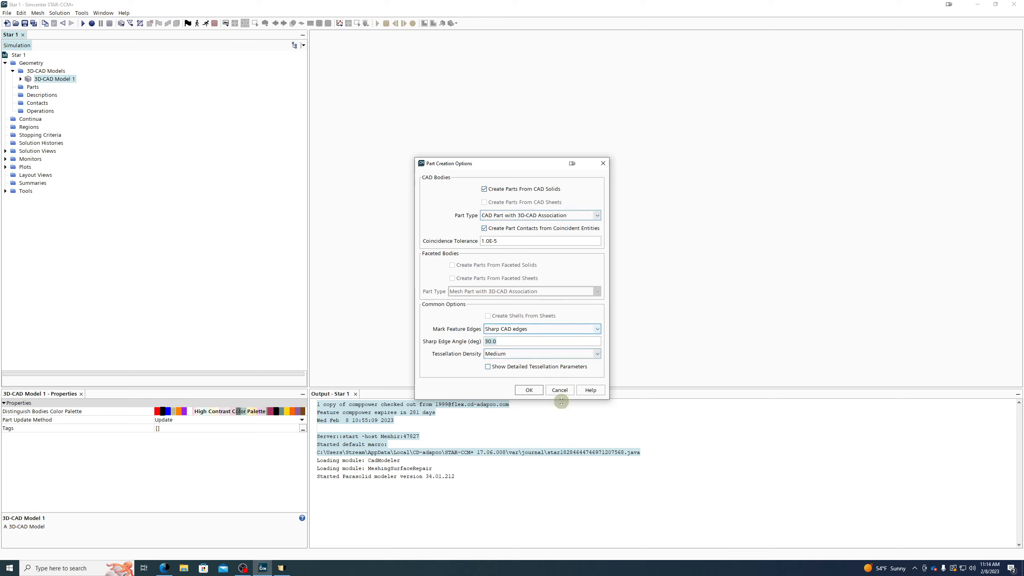
left_click(528, 390)
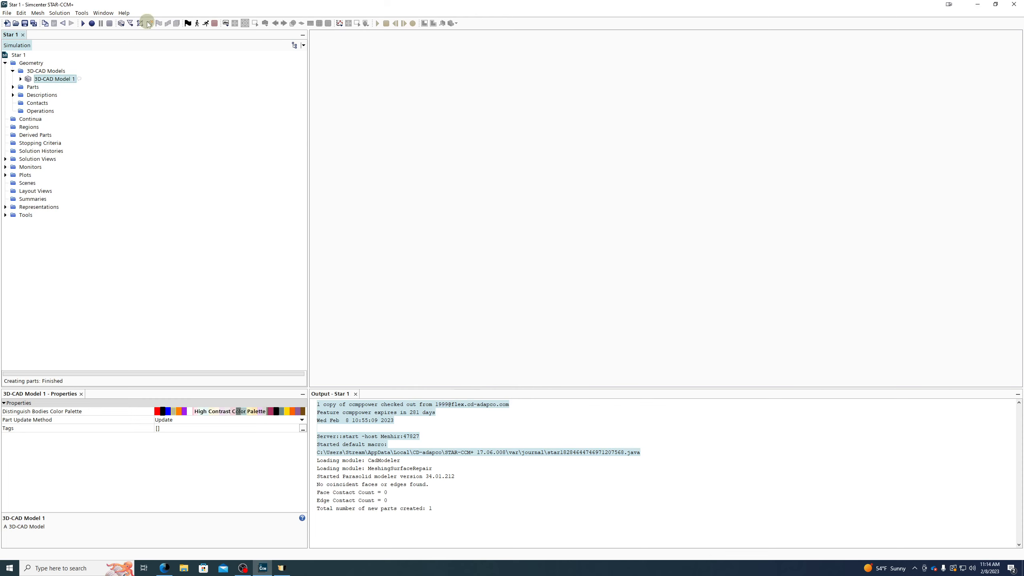
Examine the Body 1 part with its surfaces and curves, and compare it with the contents of 3D-CAD Model 1
left_click(14, 87)
left_click(13, 87)
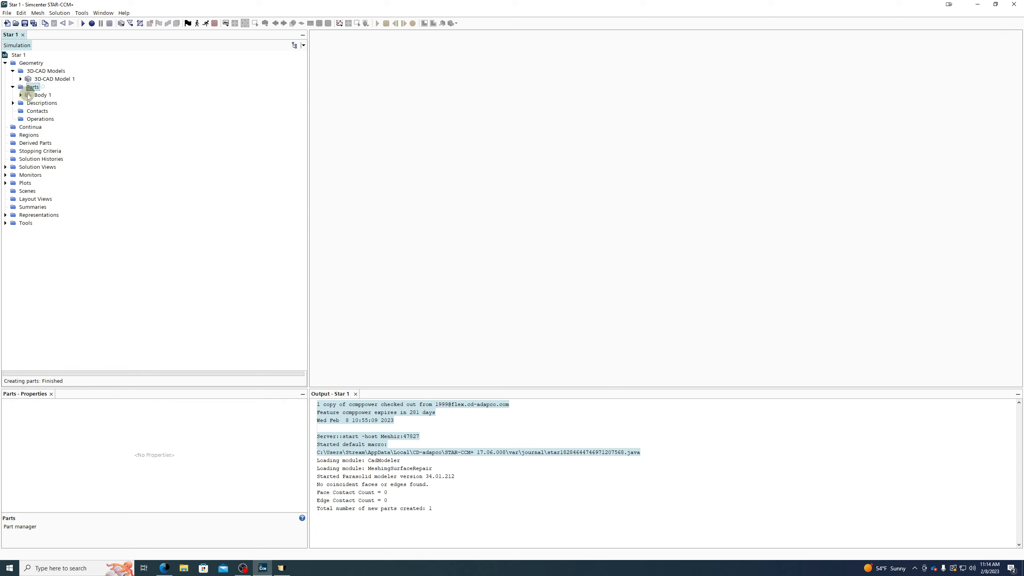
left_click(21, 96)
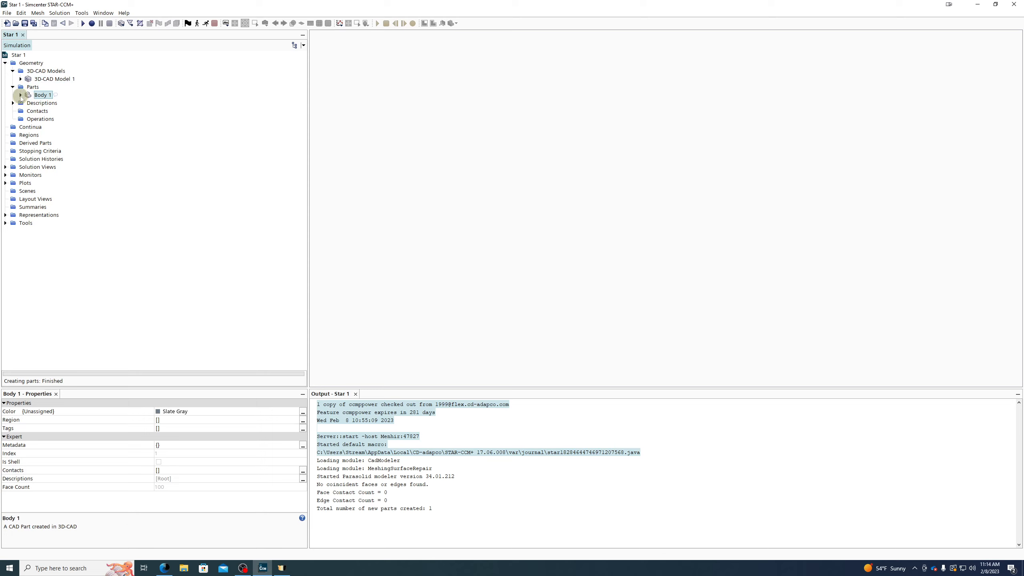
left_click(20, 95)
left_click(20, 79)
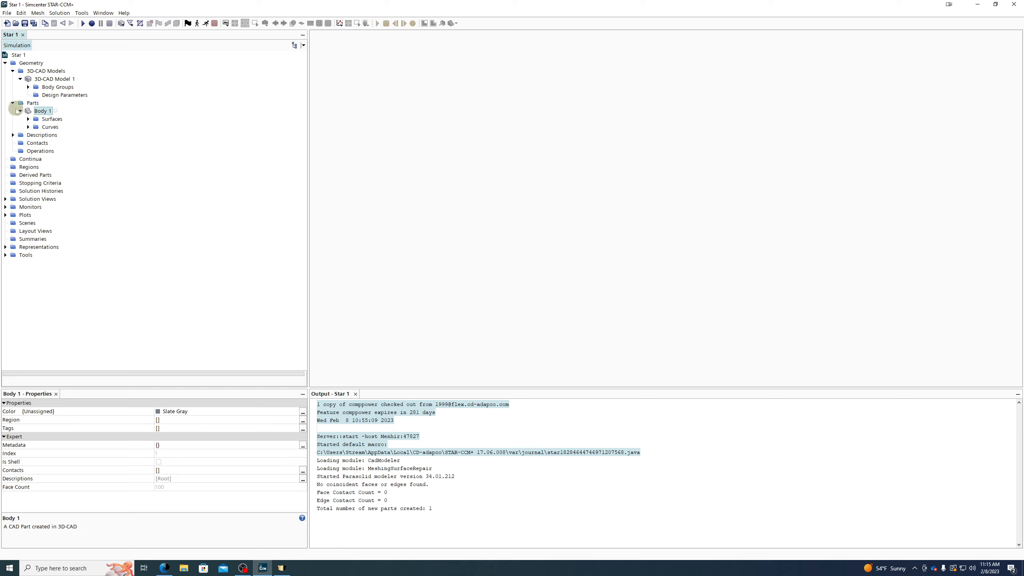
left_click(20, 105)
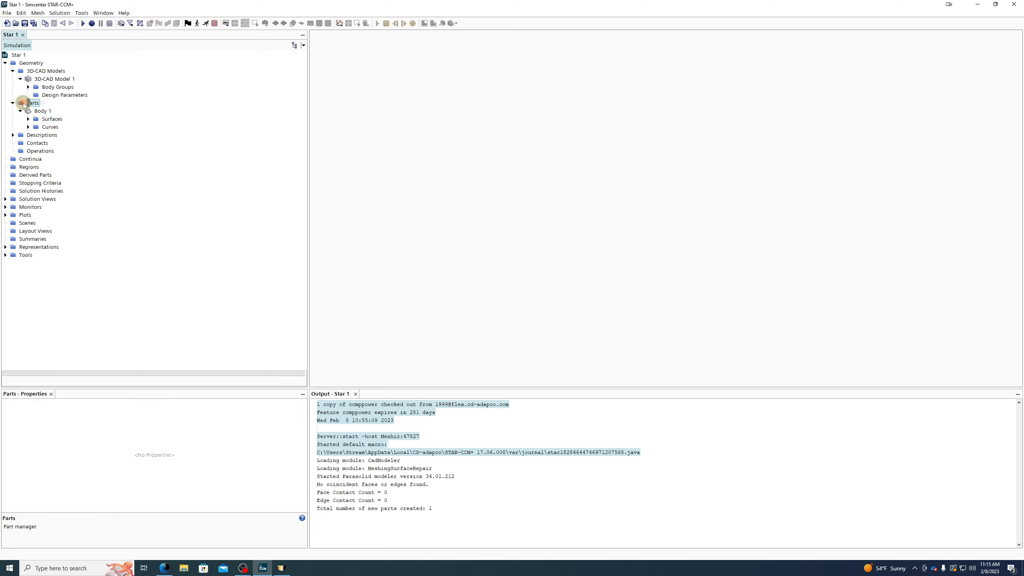
left_click(43, 113)
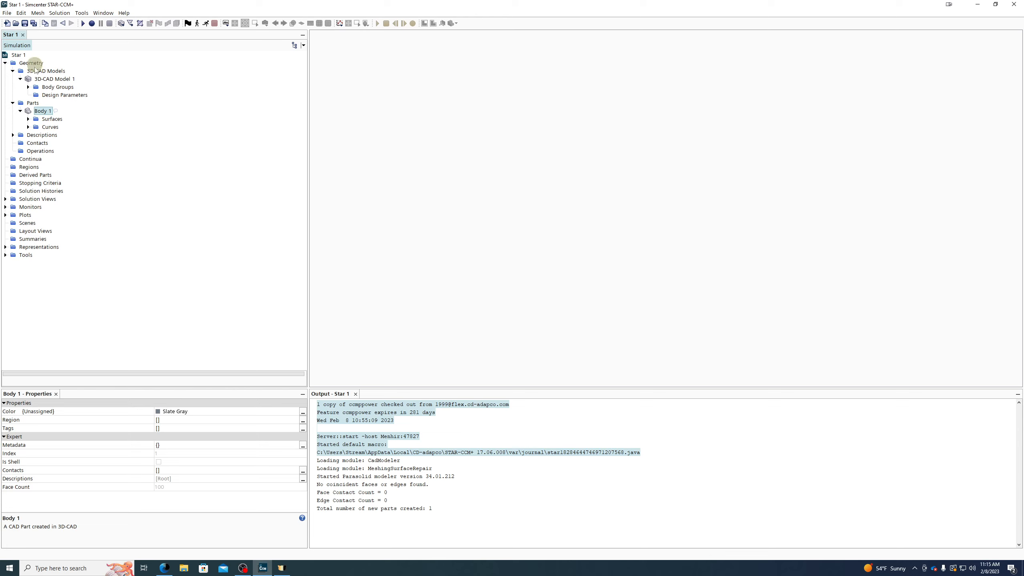
right_click(29, 103)
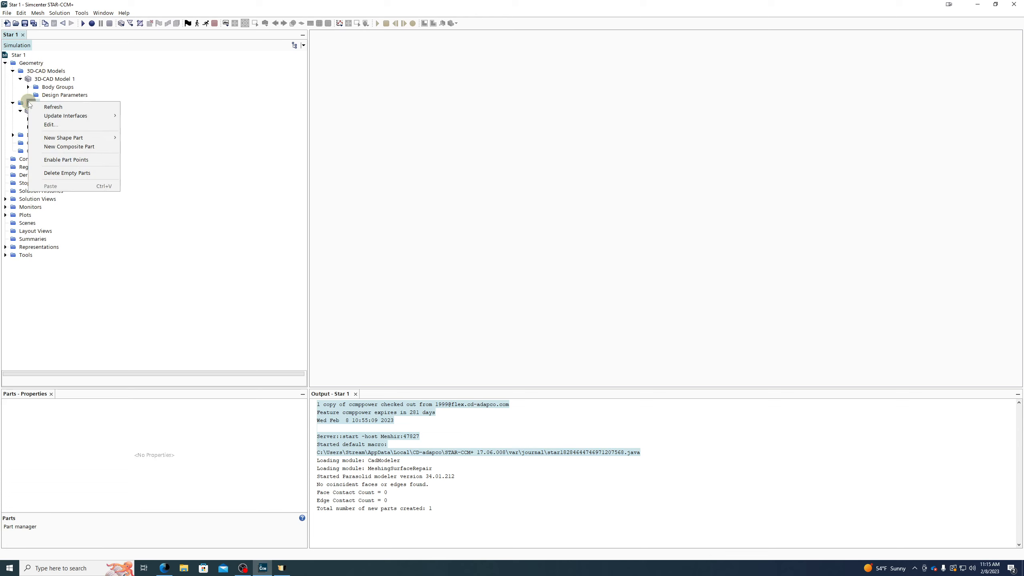
Start a surface mesh import and browse to the Z: network drive
left_click(8, 14)
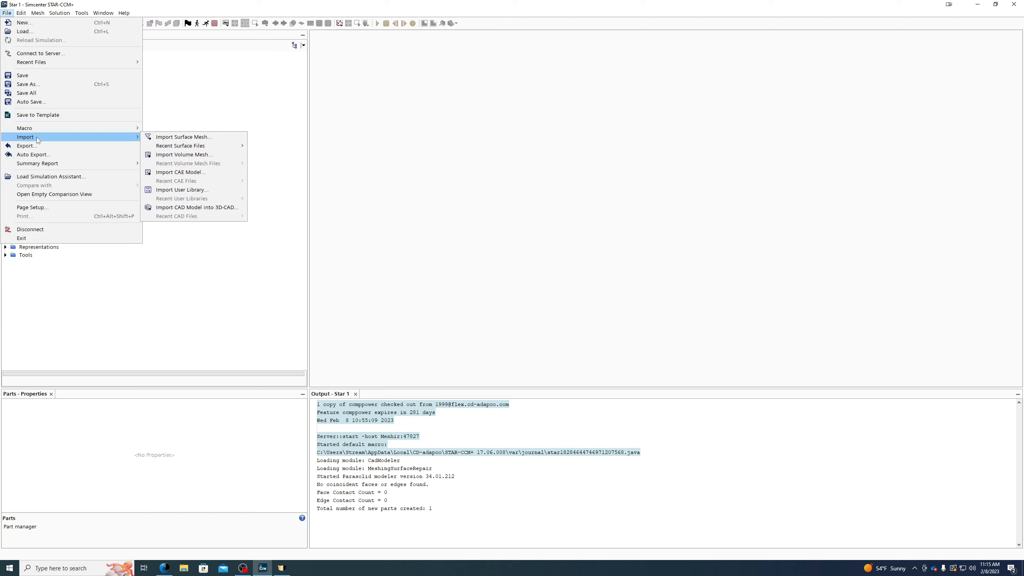
mouse_move(100, 137)
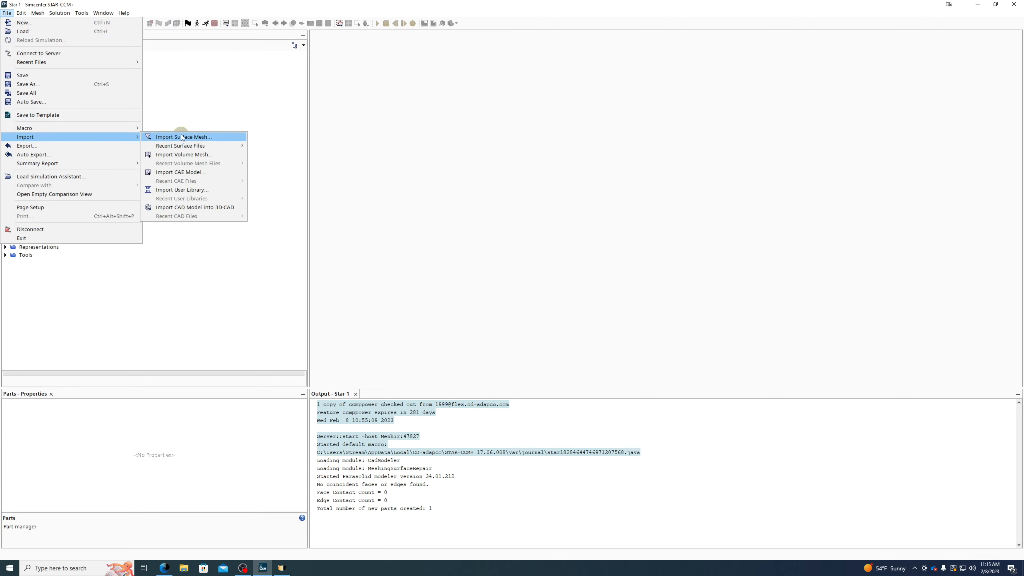
left_click(182, 137)
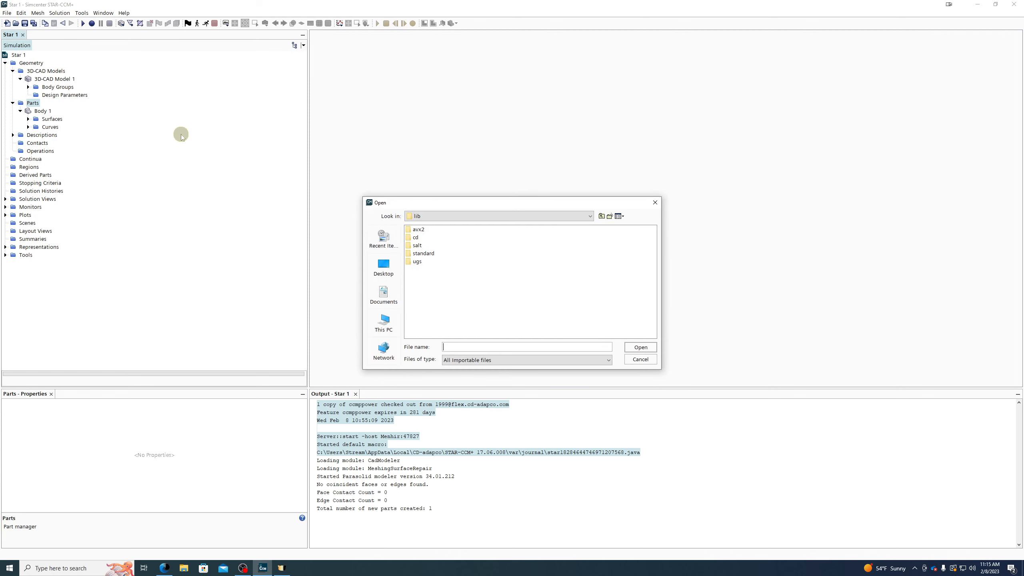
left_click(389, 273)
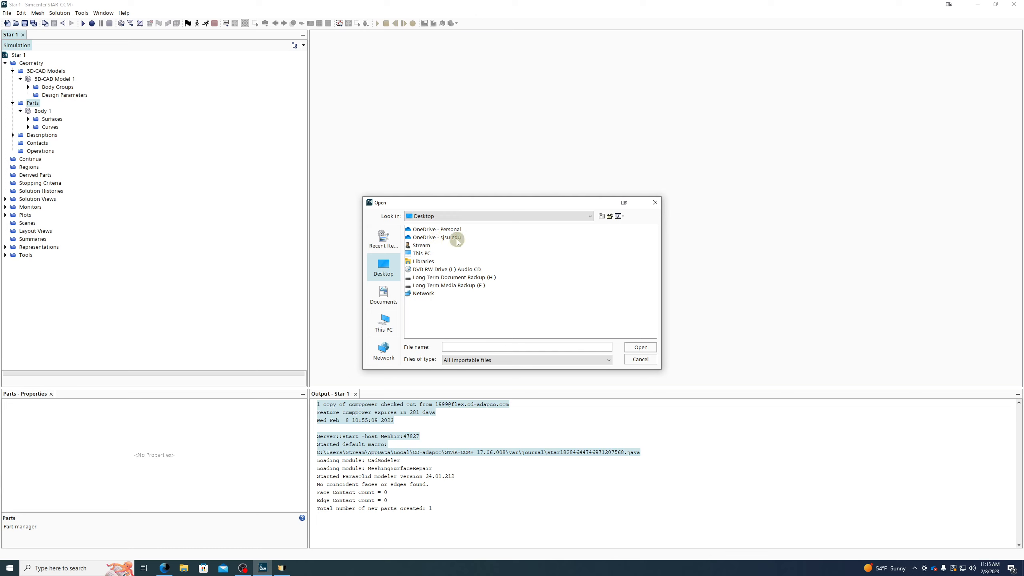
left_click(383, 323)
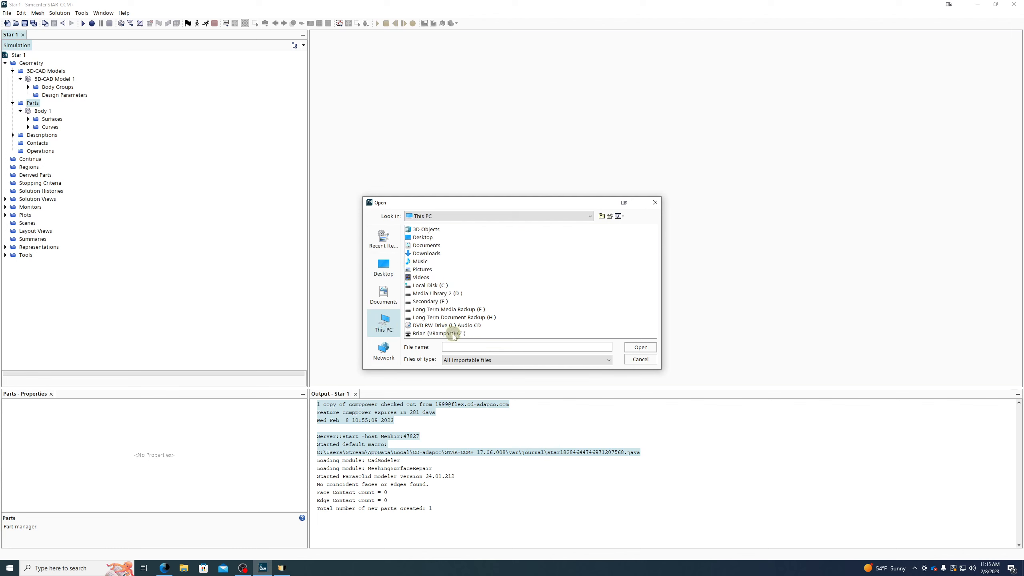
double_click(440, 334)
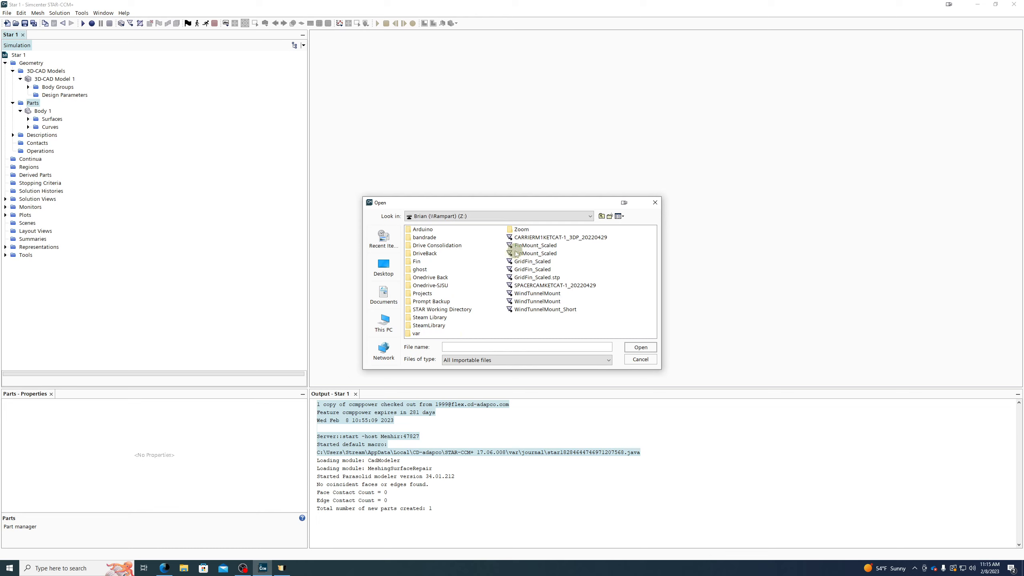
Check the fin, spacer and WindTunnelMount files for import, and open the STAR Working Directory folder
left_click(553, 245)
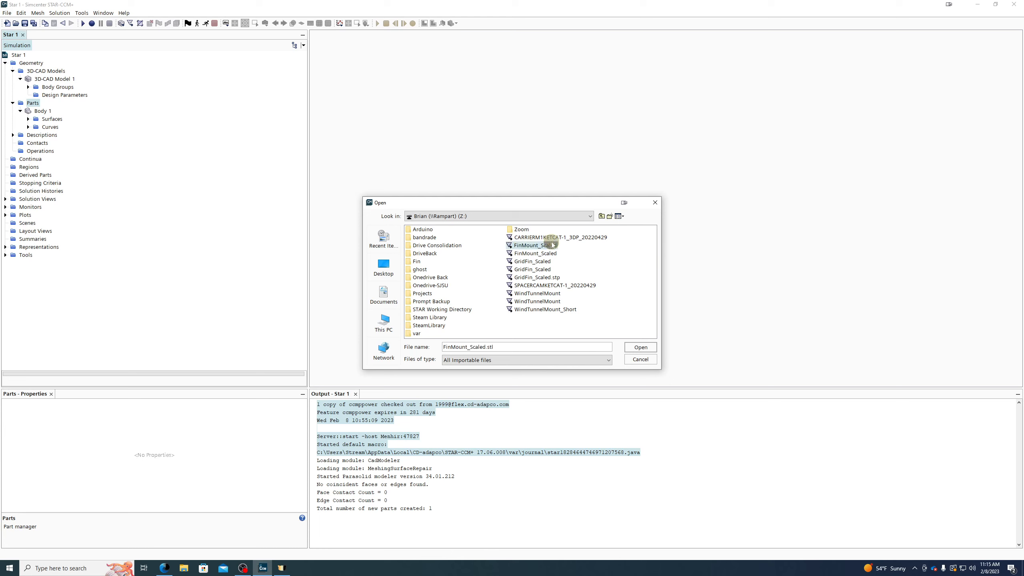
left_click(545, 269)
left_click(546, 286)
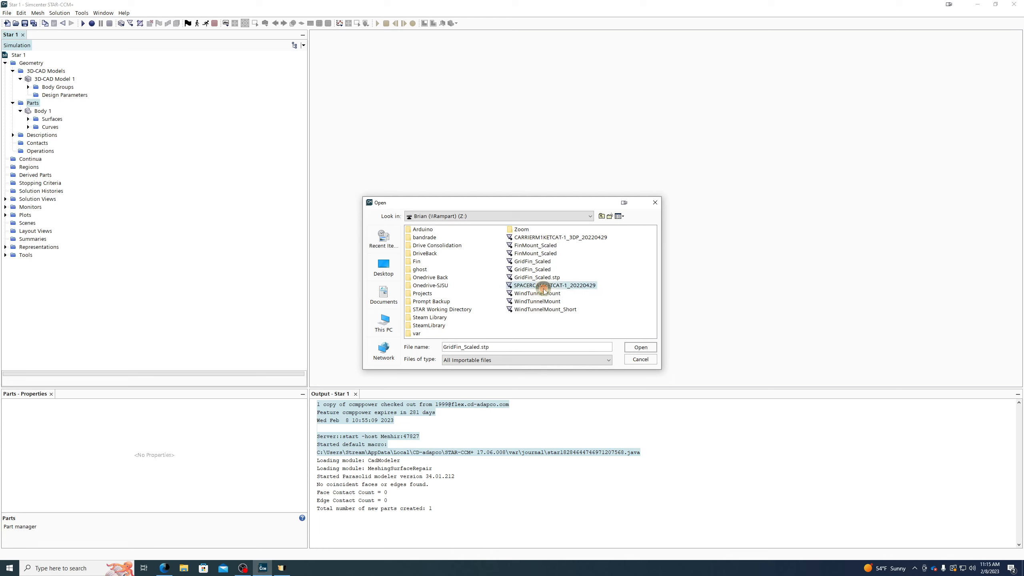
left_click(546, 302)
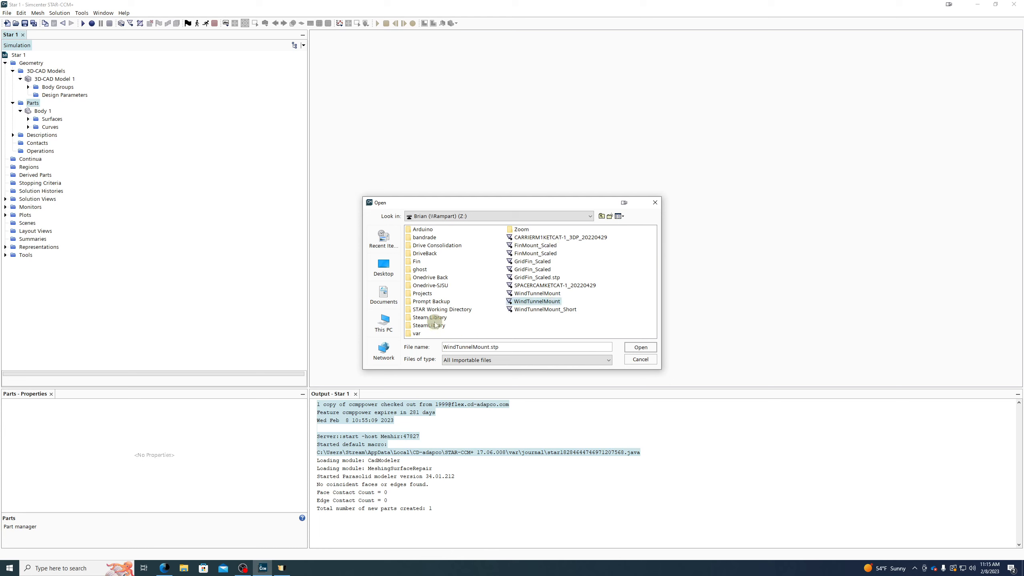
double_click(433, 309)
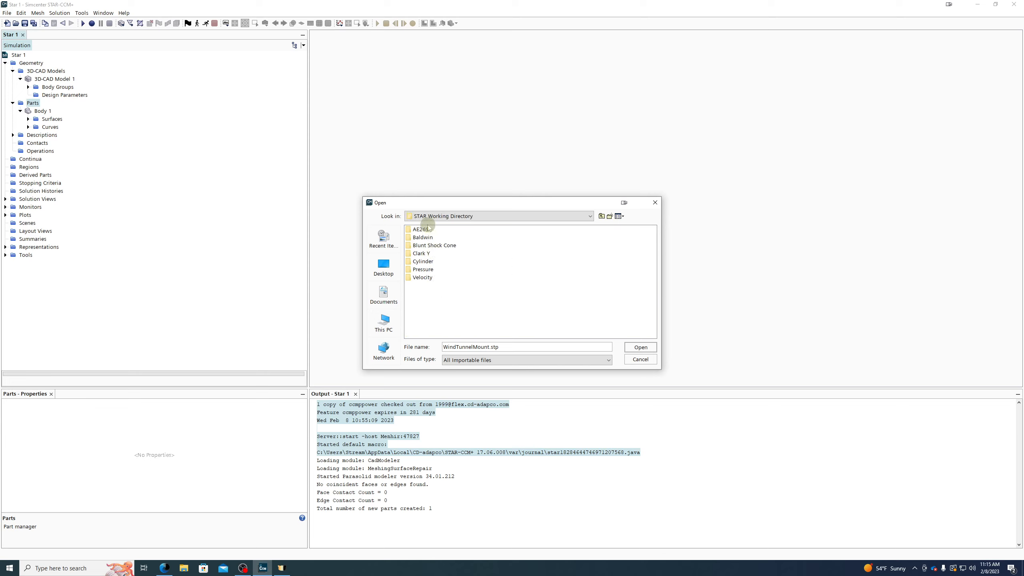
left_click(424, 253)
double_click(424, 253)
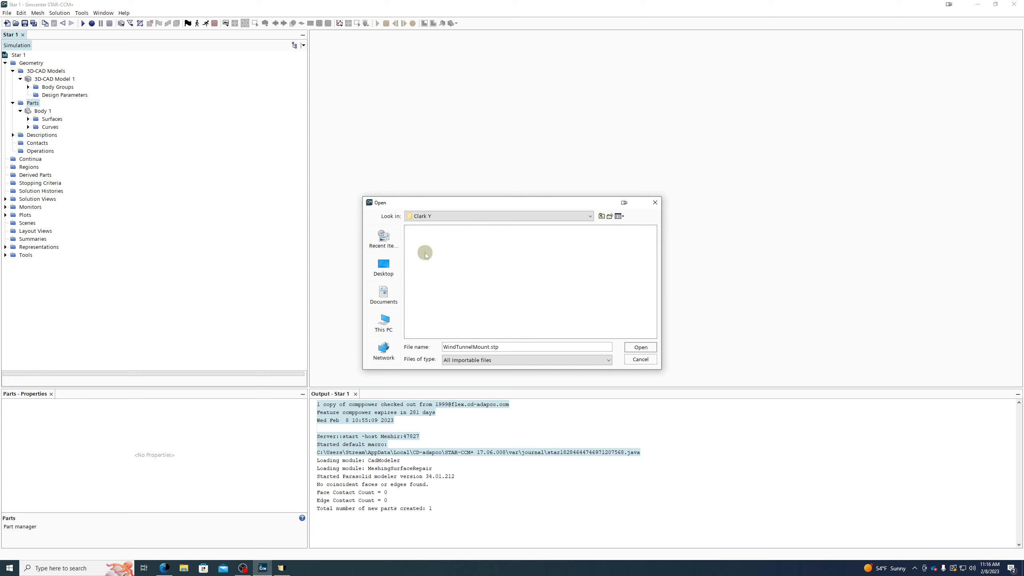
left_click(602, 215)
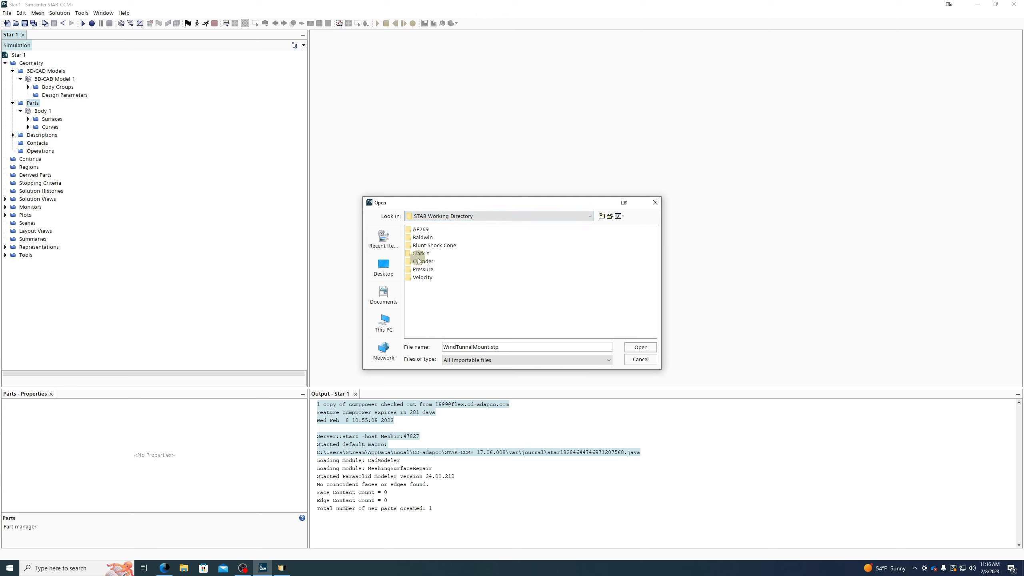
double_click(419, 261)
left_click(604, 216)
Open the Parasolid file NACA4412_2mmrndTE.x_t from the AE269 folder for import
left_click(425, 230)
double_click(425, 230)
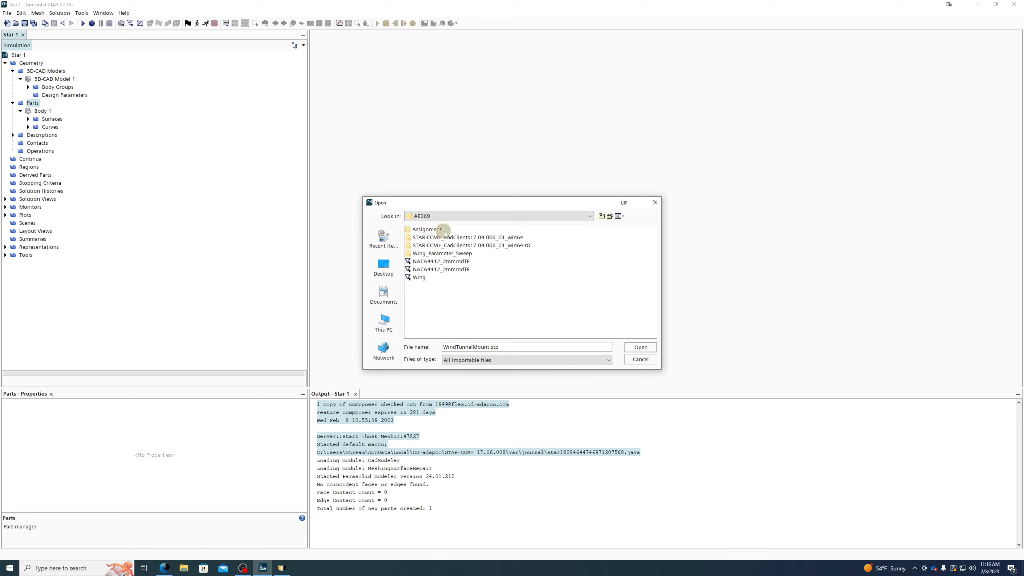
left_click(459, 262)
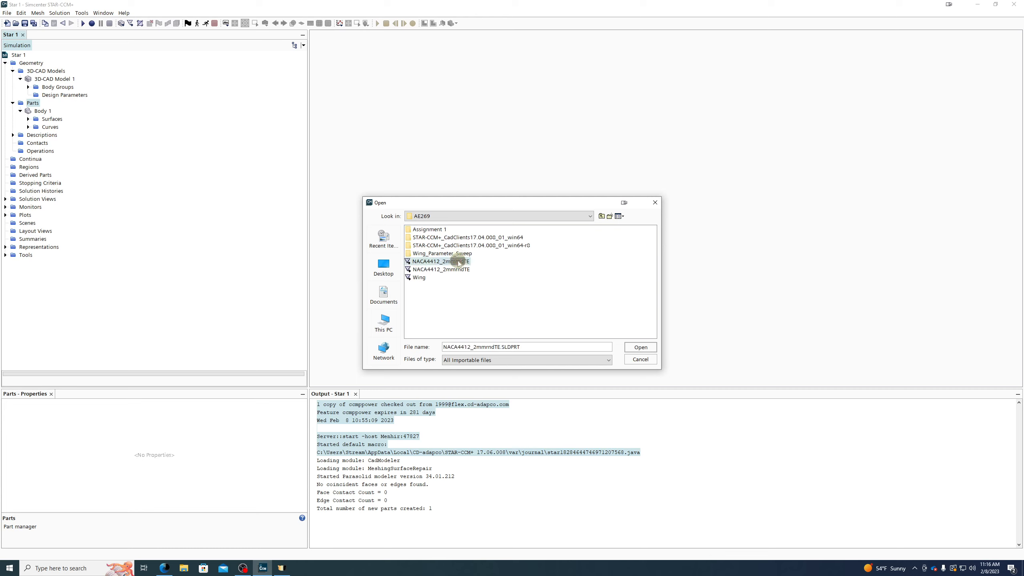
left_click(458, 270)
left_click(500, 349)
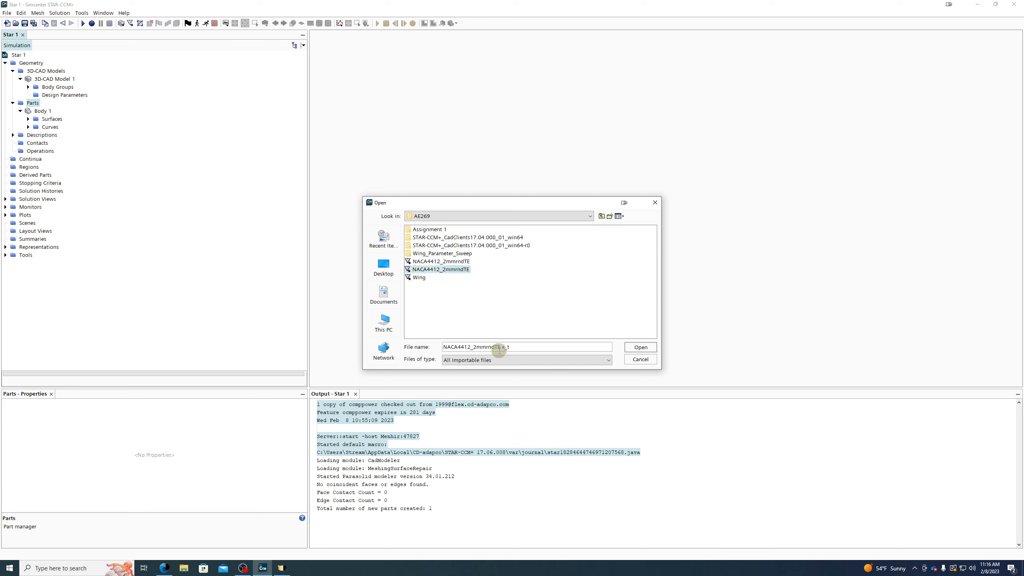
left_click_drag(500, 347, 516, 347)
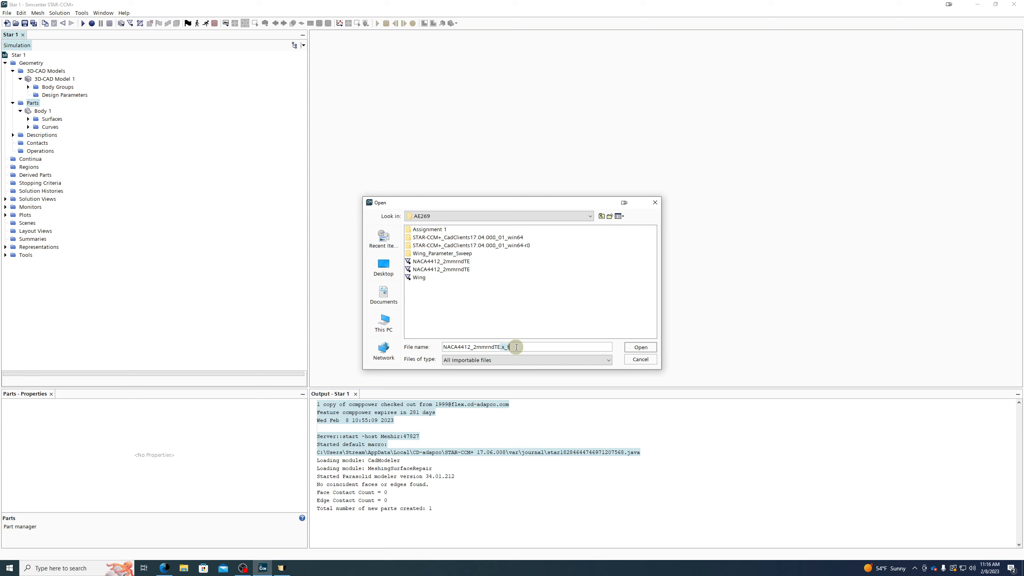
left_click(517, 347)
double_click(507, 347)
left_click(434, 269)
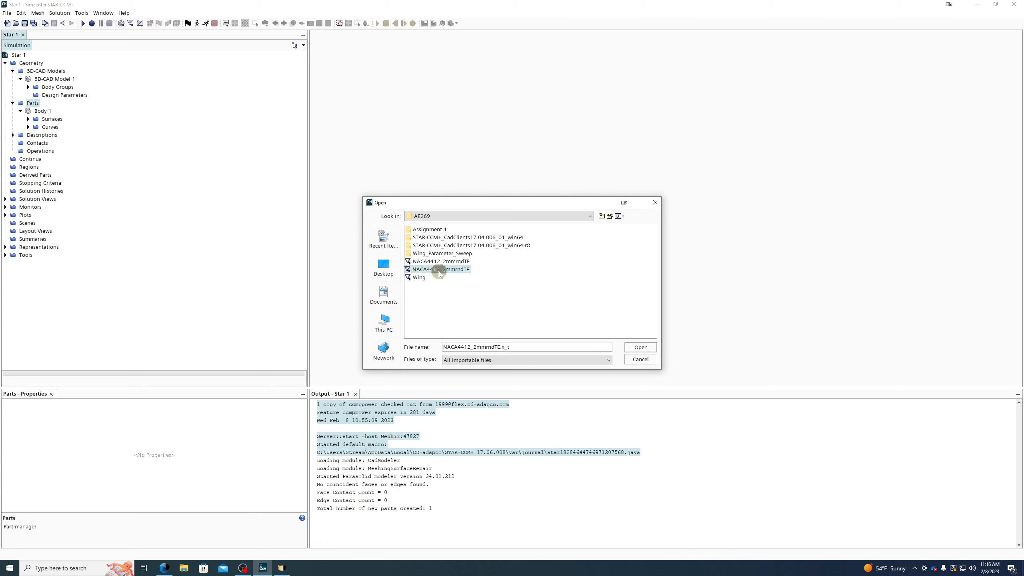
left_click(640, 347)
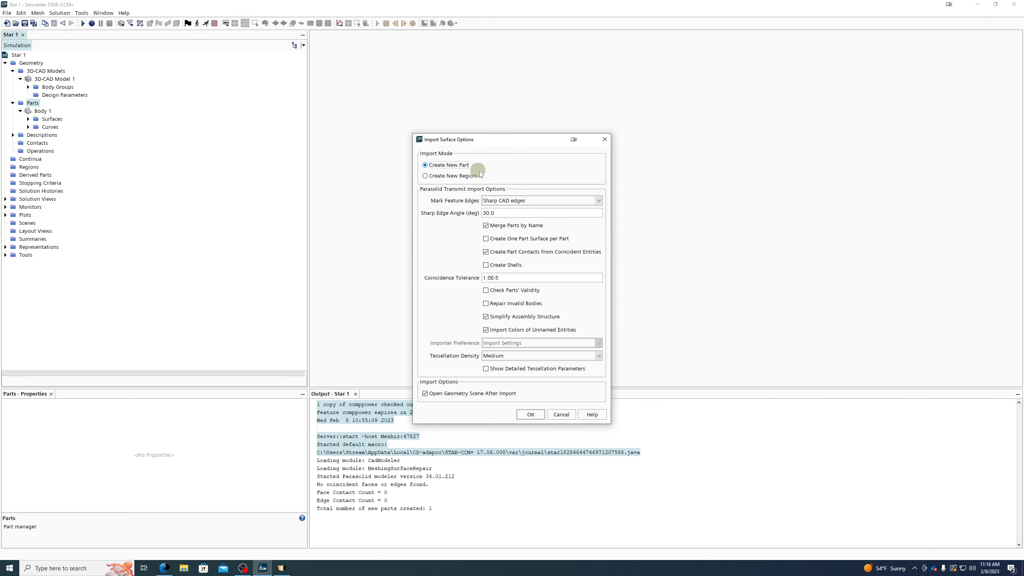
Import the wing as a new part with Create One Part Surface per Part off and Open Geometry Scene After Import on
left_click(551, 239)
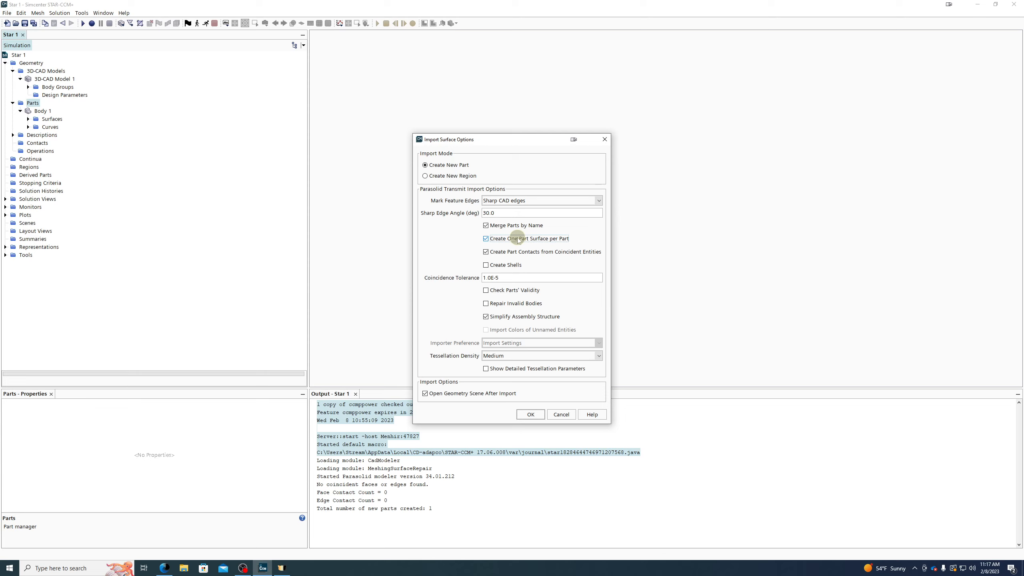
left_click(518, 239)
left_click(566, 239)
left_click(493, 240)
left_click(425, 393)
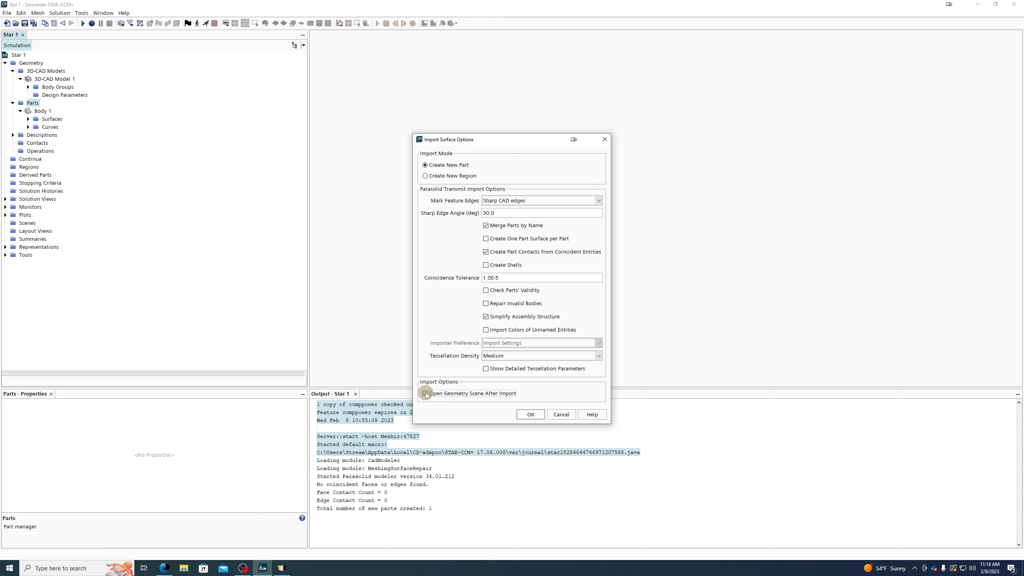
left_click(529, 414)
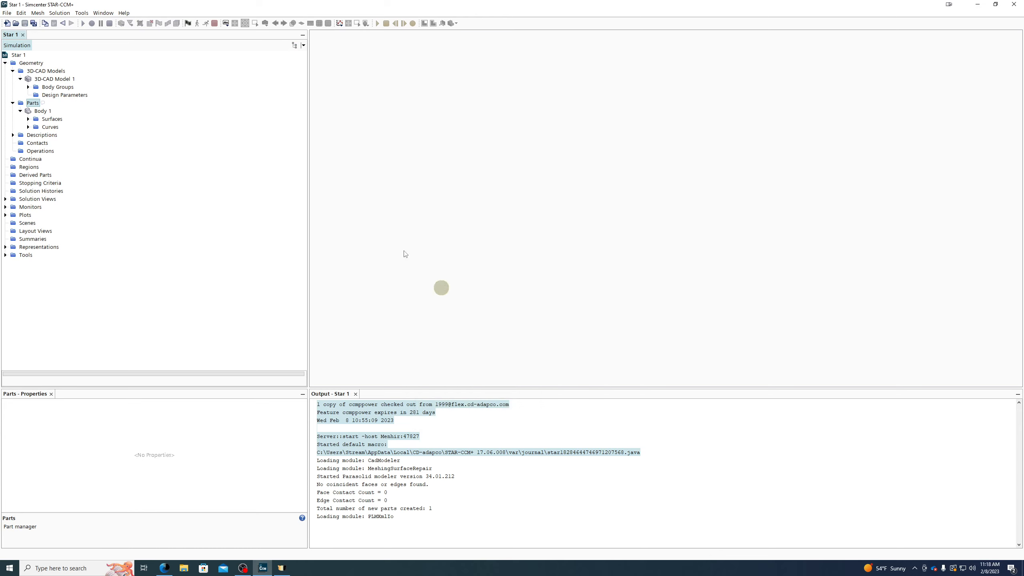
Check the displayers and attributes of Geometry Scene 1 under Scenes
mouse_move(718, 182)
left_mouse_down()
mouse_move(699, 220)
mouse_move(686, 197)
mouse_move(662, 196)
left_mouse_up()
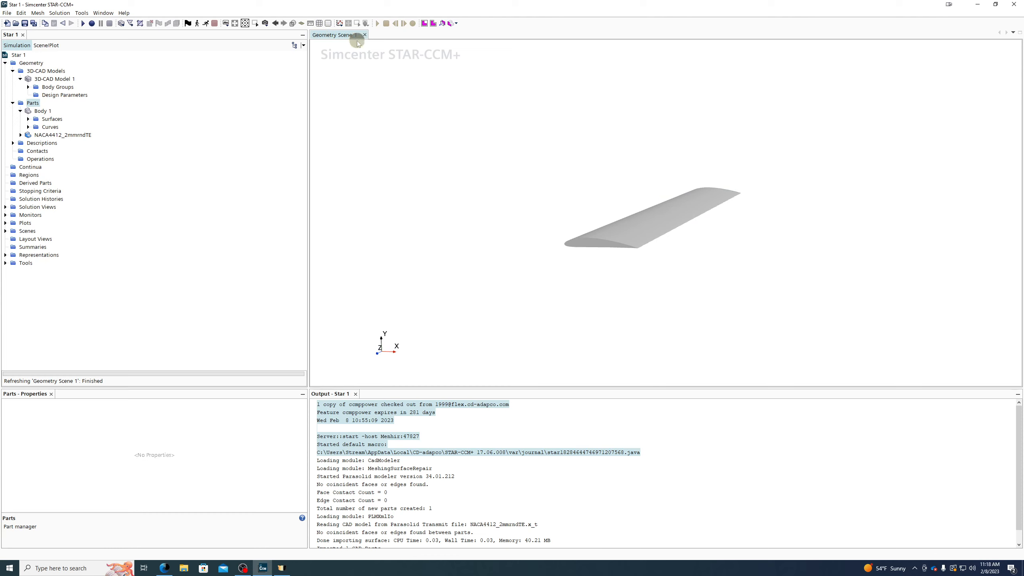
left_click(5, 231)
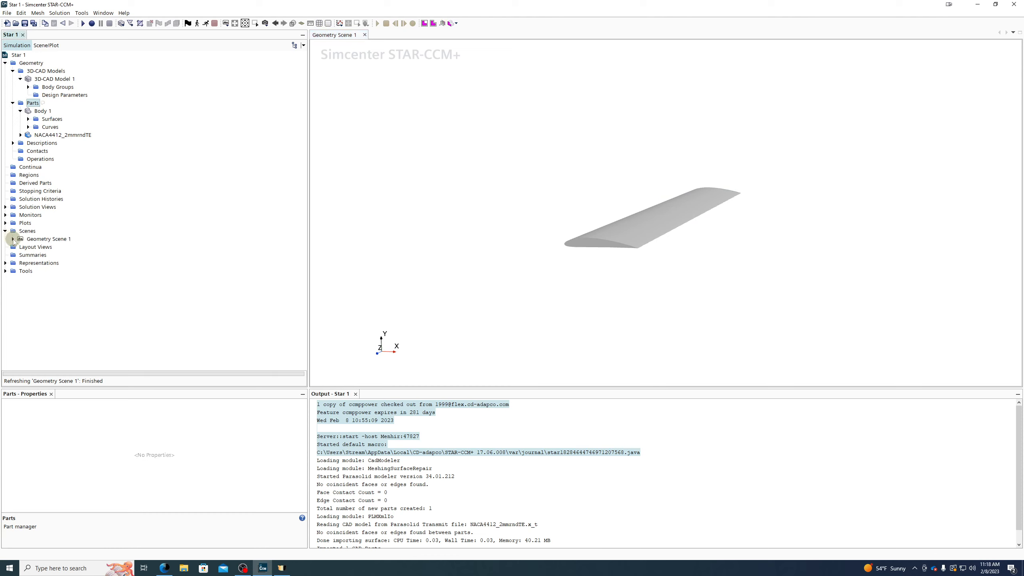
left_click(13, 239)
left_click(20, 232)
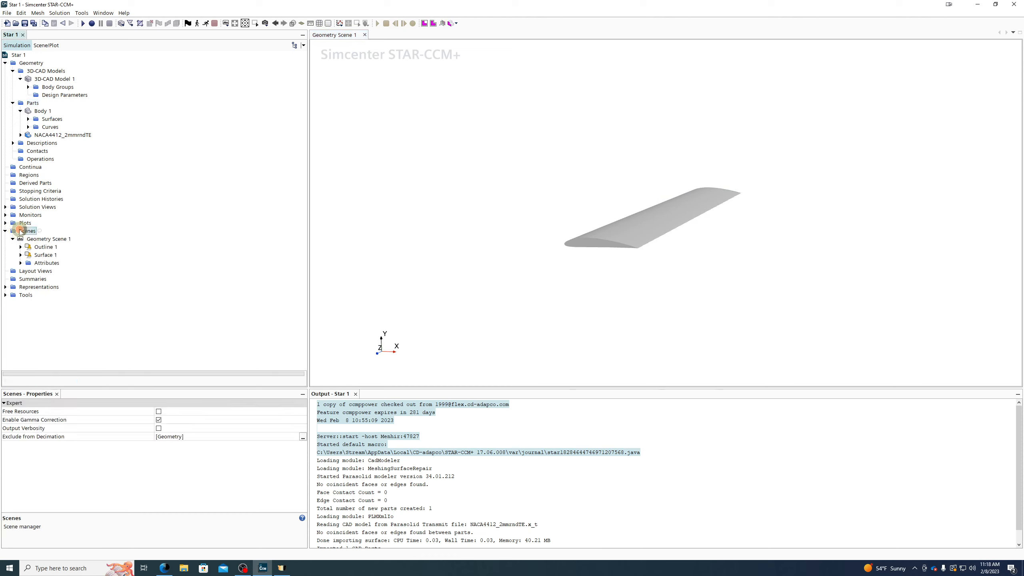
left_click(38, 238)
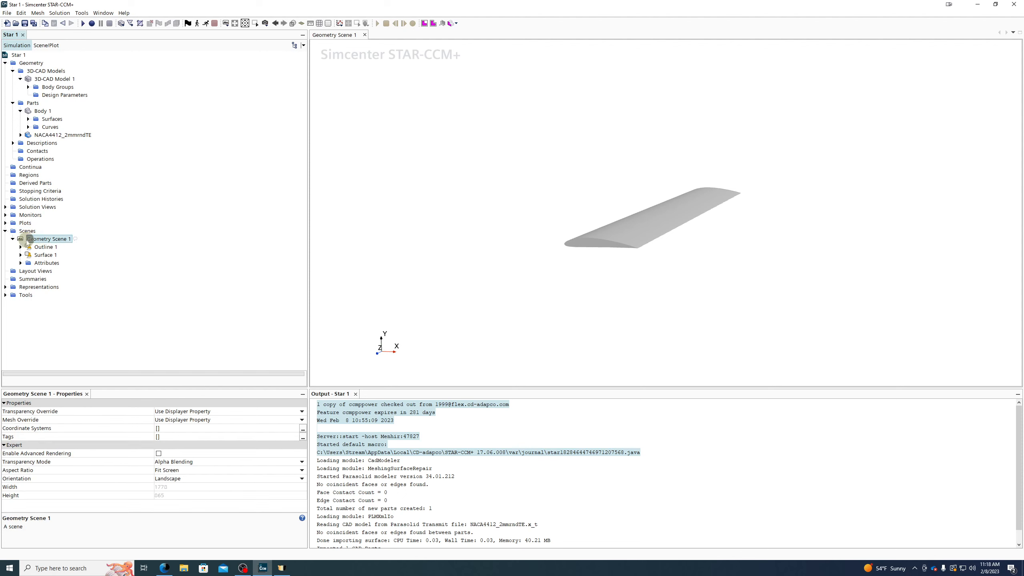
left_click(6, 232)
Examine the wing and the small teardrop body in the geometry scene, selecting their surfaces to tell them apart
mouse_move(512, 222)
left_mouse_down()
mouse_move(526, 235)
mouse_move(658, 212)
mouse_move(706, 171)
mouse_move(496, 140)
mouse_move(437, 219)
mouse_move(530, 260)
mouse_move(515, 258)
mouse_move(526, 224)
left_mouse_up()
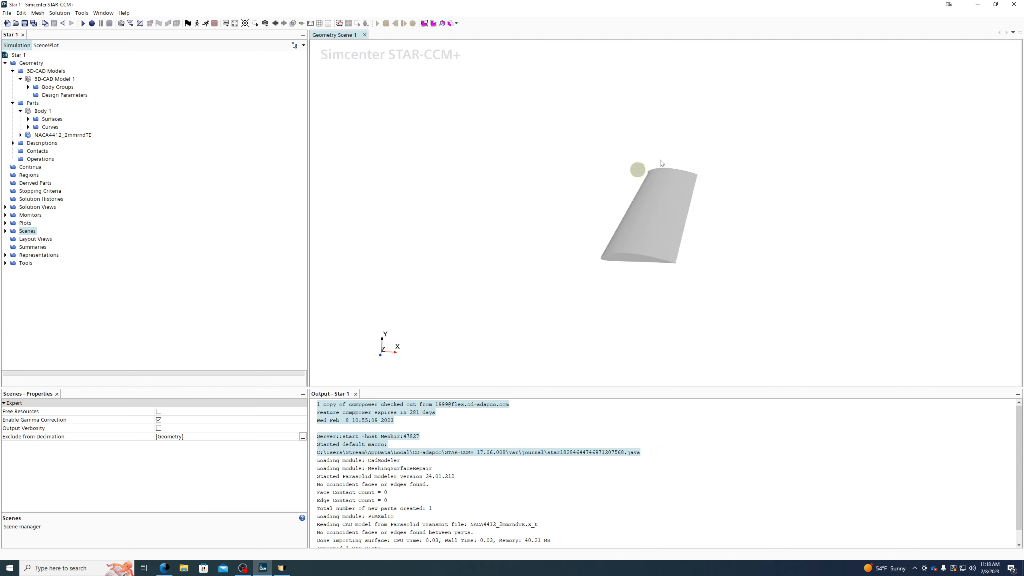
scroll(638, 175, "up", 10)
mouse_move(643, 161)
left_mouse_down()
mouse_move(651, 210)
mouse_move(701, 229)
mouse_move(495, 162)
mouse_move(616, 253)
mouse_move(671, 205)
mouse_move(772, 215)
mouse_move(606, 224)
mouse_move(612, 245)
mouse_move(684, 266)
mouse_move(592, 284)
mouse_move(627, 160)
left_mouse_up()
left_click(612, 245)
scroll(636, 159, "down", 10)
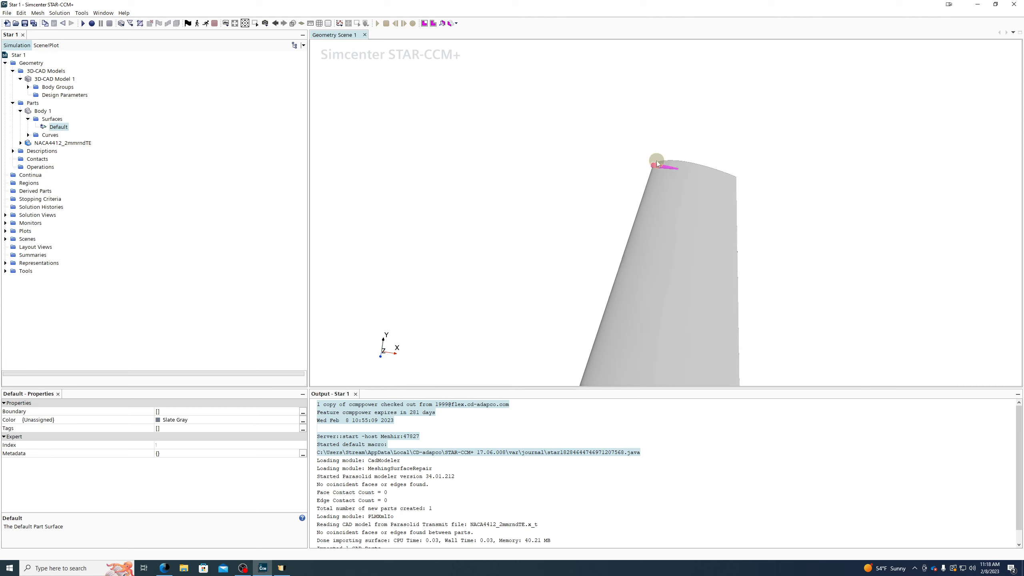
mouse_move(639, 344)
left_mouse_down()
mouse_move(624, 311)
mouse_move(628, 341)
left_mouse_up()
left_click(627, 356)
left_click(741, 336)
left_click_drag(760, 293, 806, 201)
left_click(725, 213)
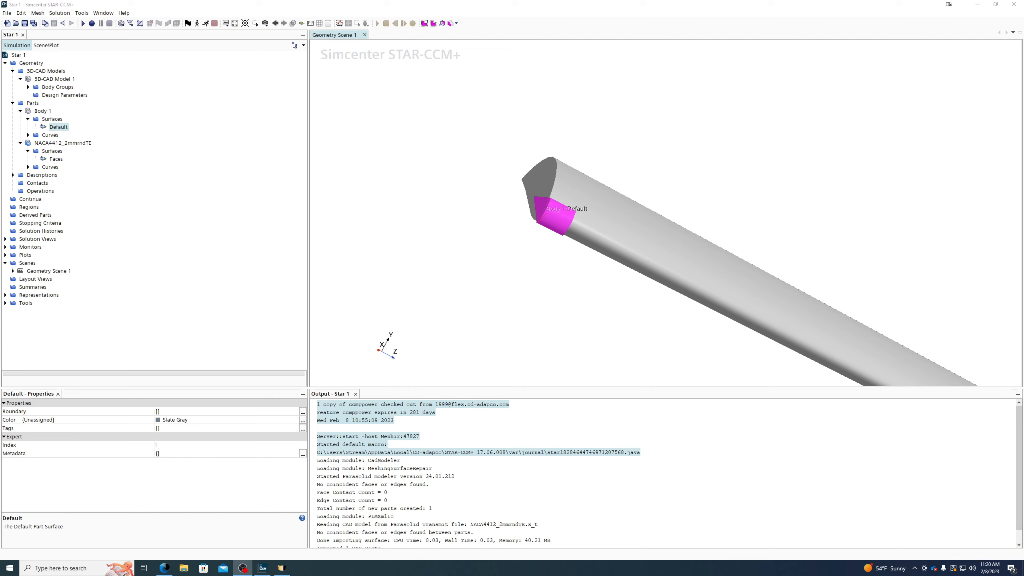
mouse_move(675, 148)
left_mouse_down()
mouse_move(549, 148)
mouse_move(665, 213)
mouse_move(630, 208)
mouse_move(735, 244)
mouse_move(809, 251)
mouse_move(899, 153)
left_mouse_up()
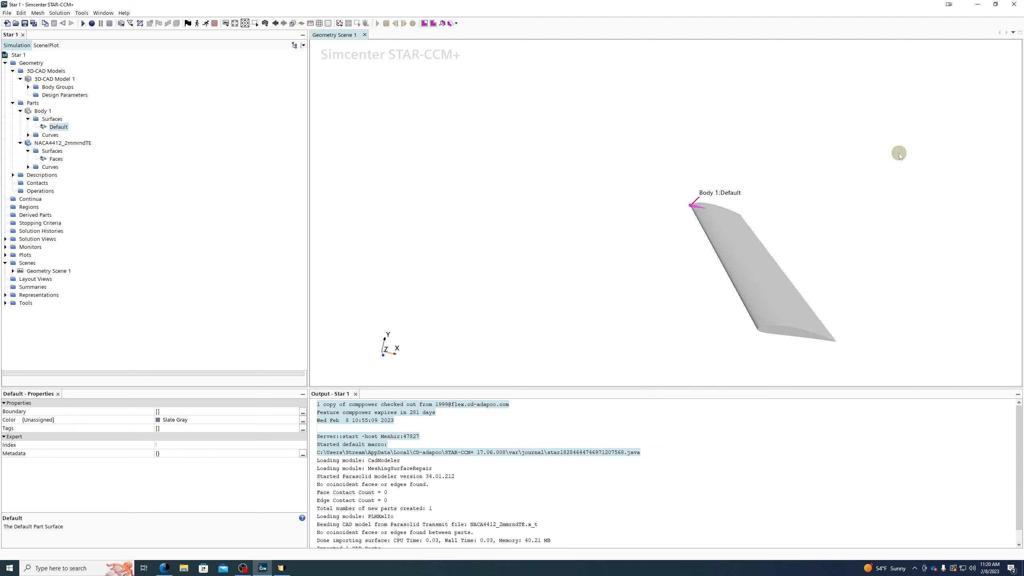
Review the surface import options and highlight the NACA4412_2mmrndTE part and its Faces surface in the scene
left_click(753, 265)
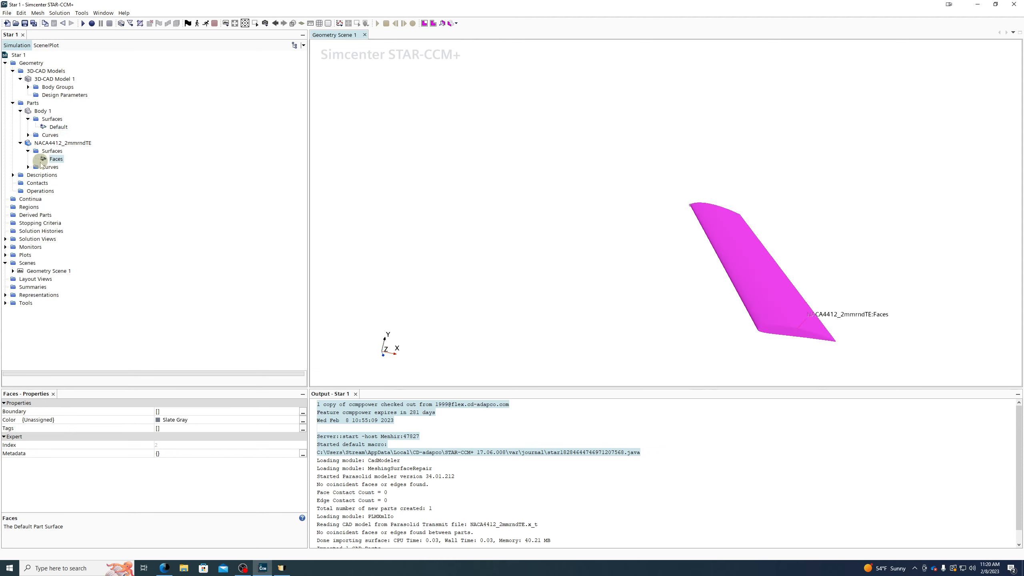
left_click(7, 12)
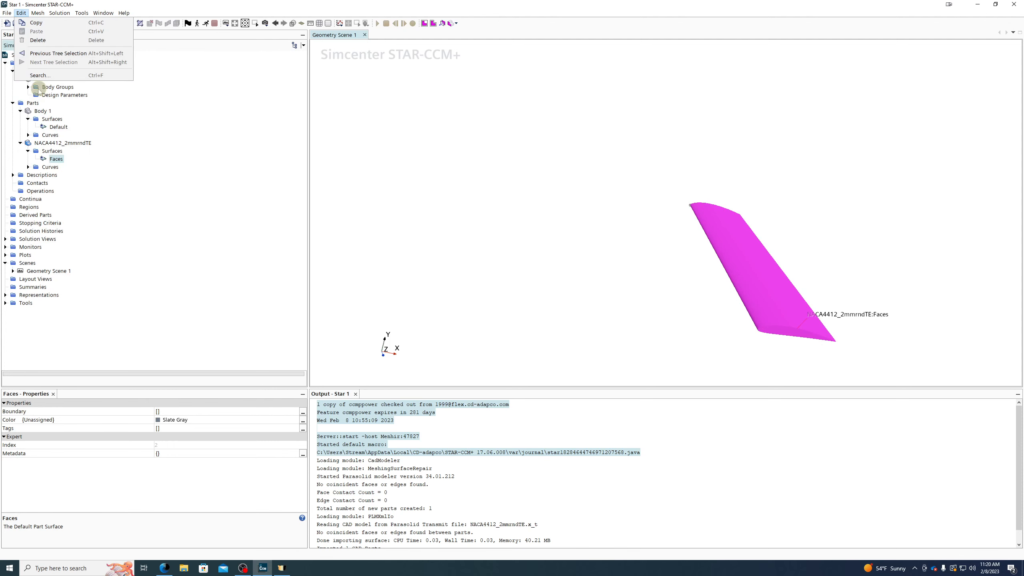
mouse_move(18, 137)
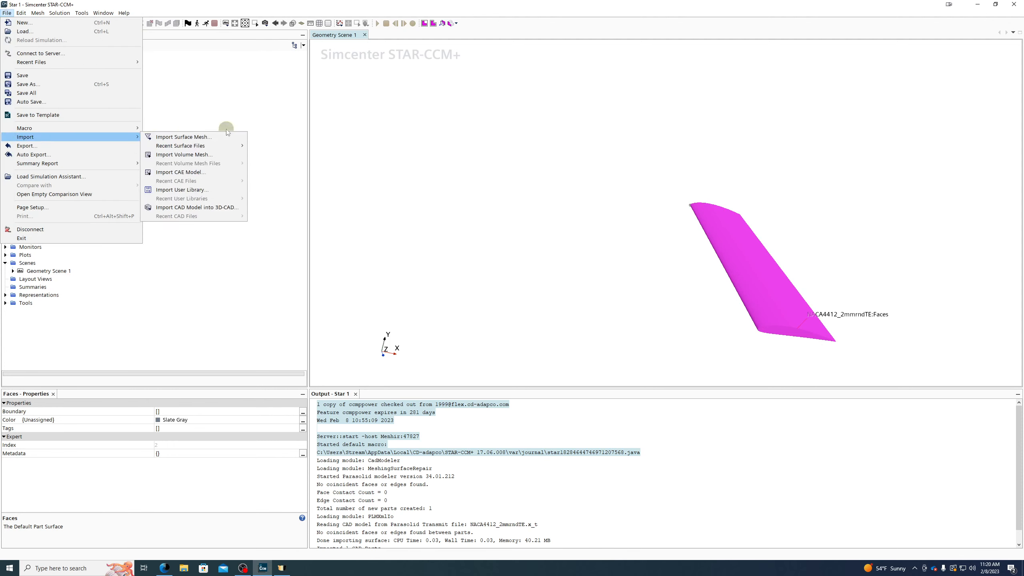
left_click(200, 106)
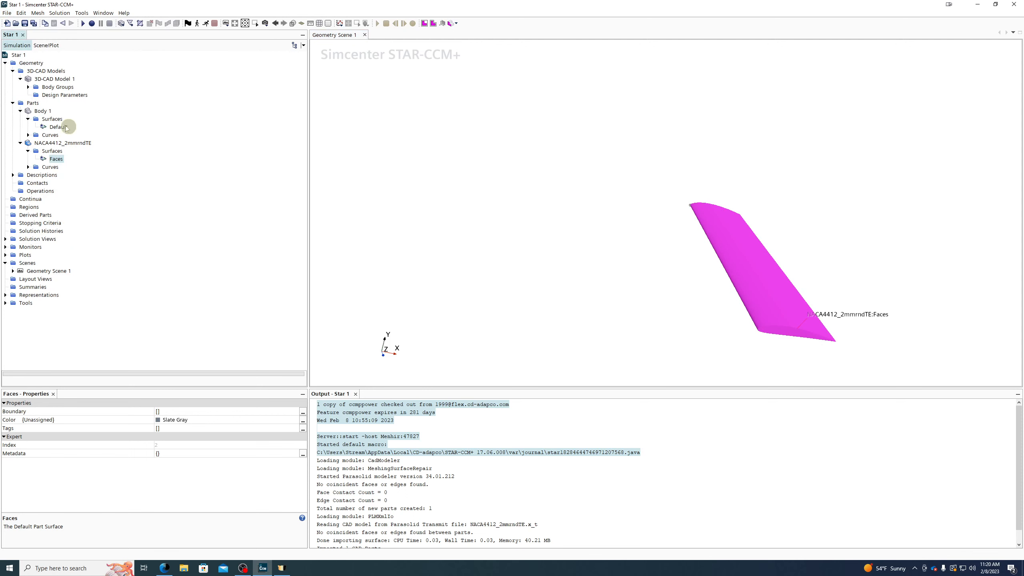
left_click(34, 103)
left_click(52, 143)
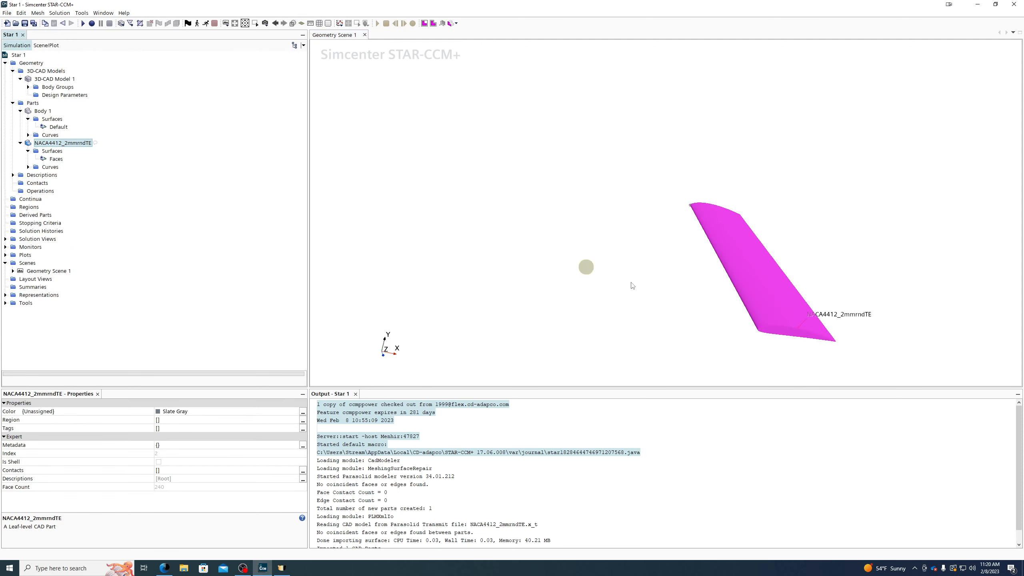
left_click_drag(888, 336, 563, 218)
left_click(544, 259)
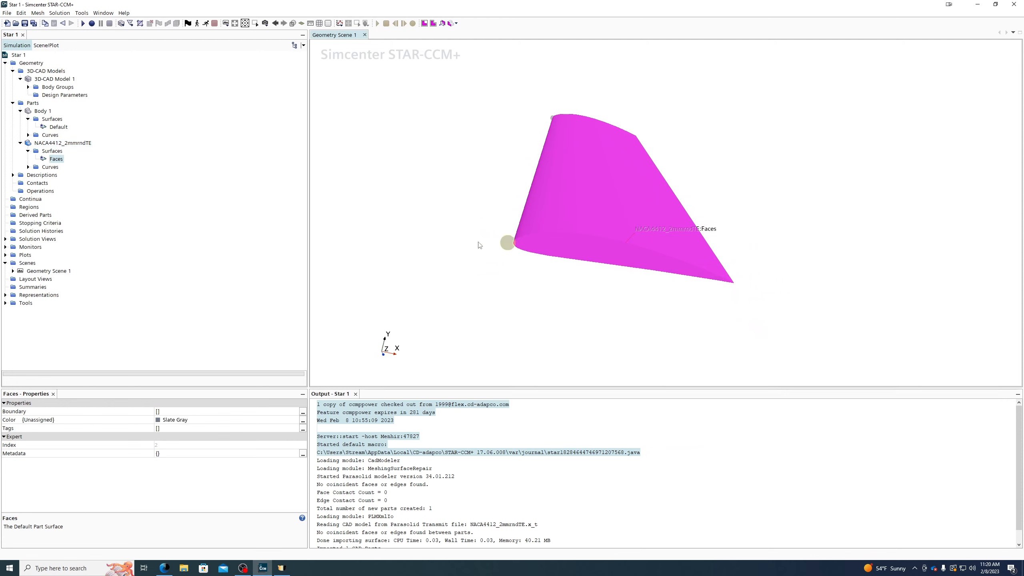
left_click(64, 144)
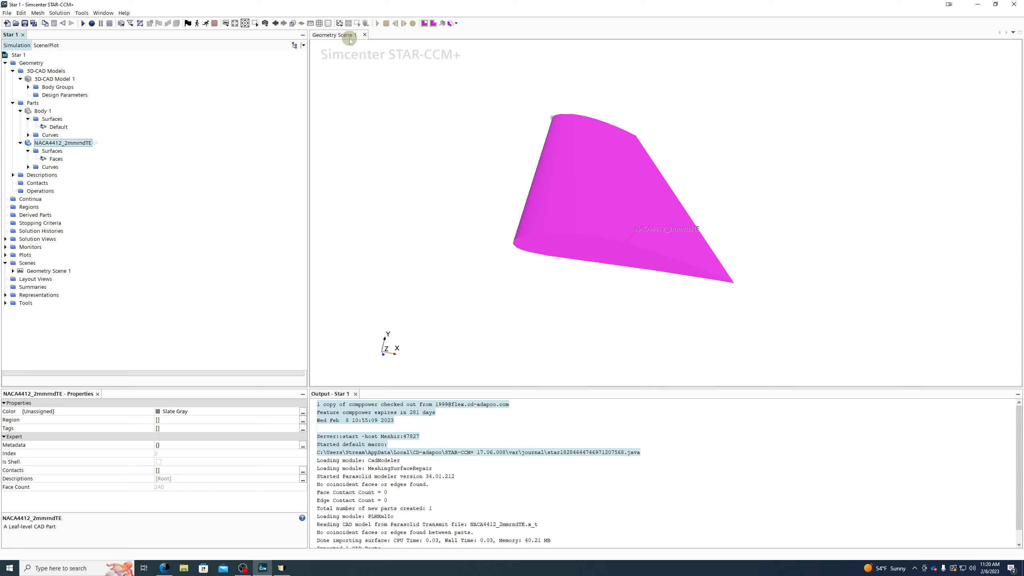
Create a second geometry scene and check the wing's Faces and Body 1's Default surface in it
right_click(27, 263)
mouse_move(56, 268)
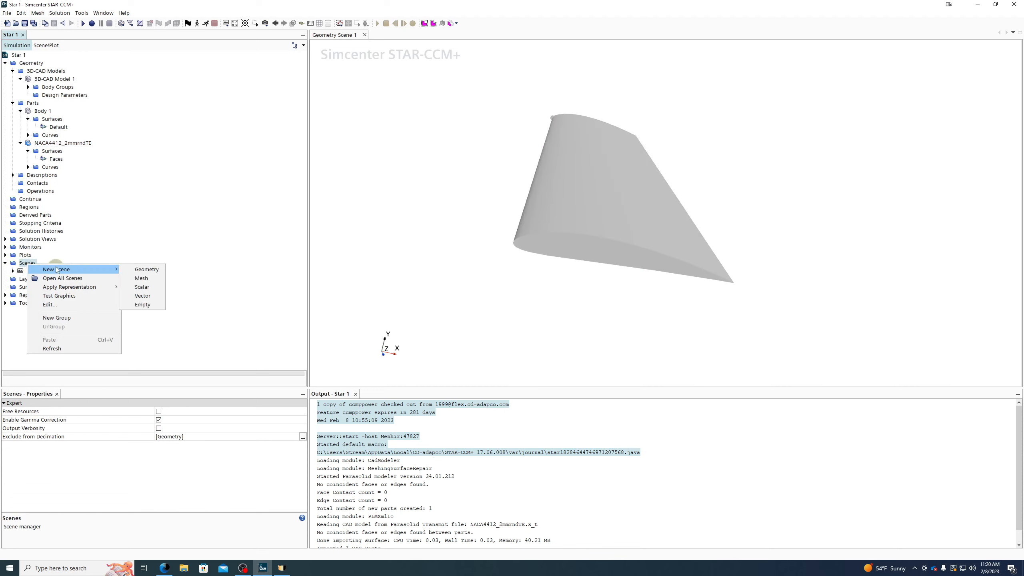
left_click(149, 269)
left_click_drag(528, 186, 601, 170)
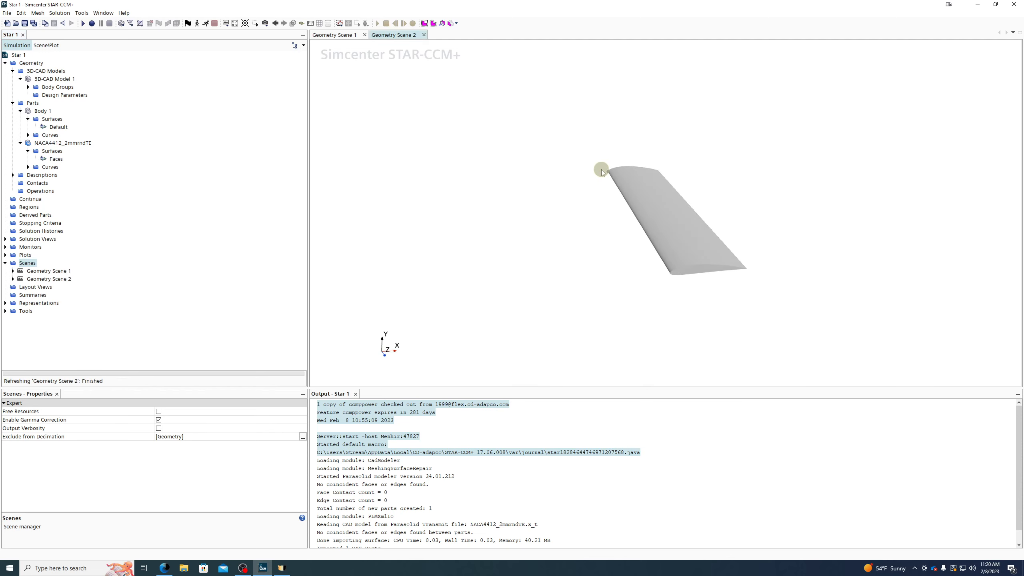
scroll(602, 170, "up", 5)
left_click(628, 184)
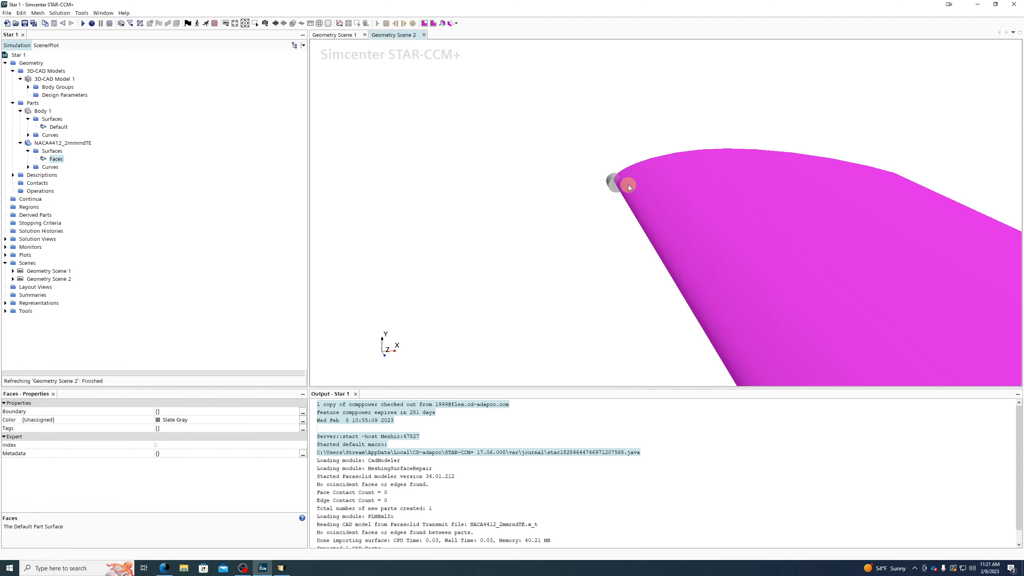
left_click(613, 186)
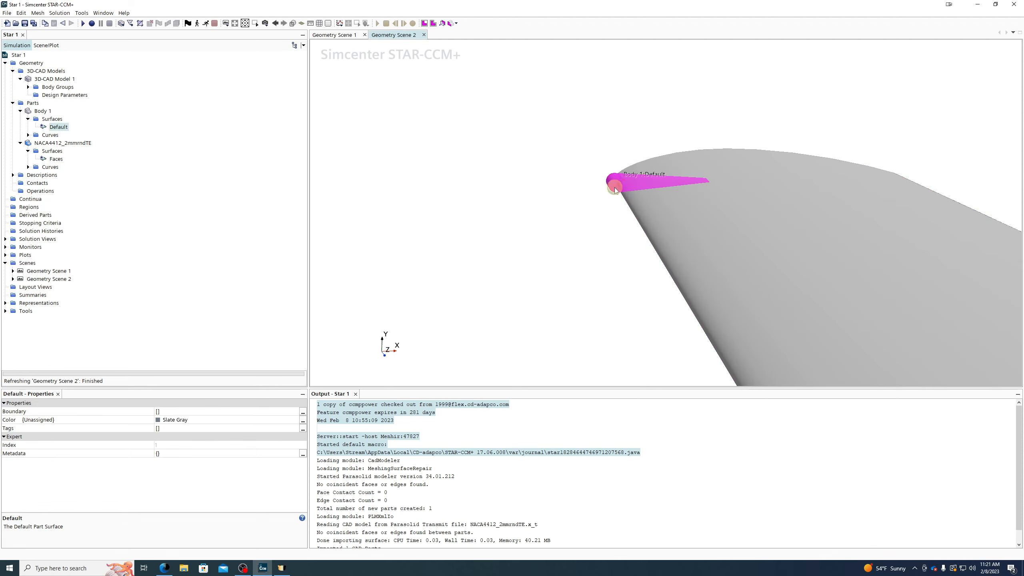
Close Geometry Scene 2 and delete it from the simulation
left_click(423, 35)
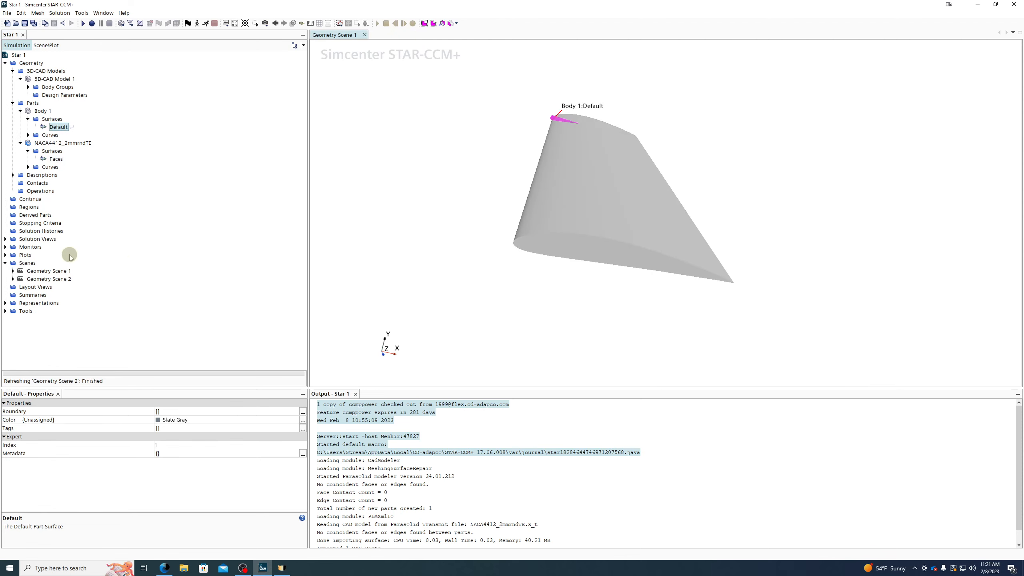
left_click(47, 279)
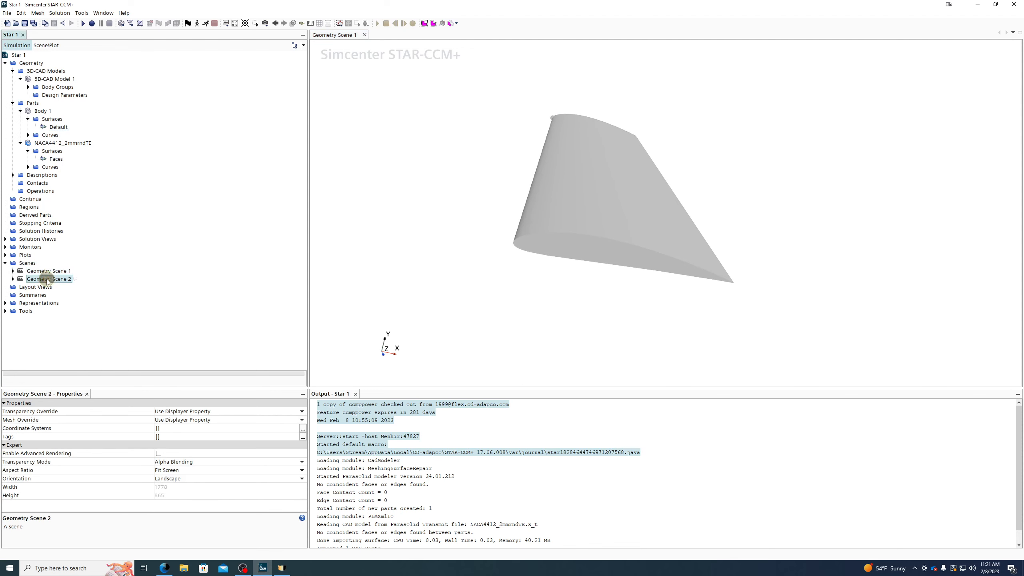
key("Delete")
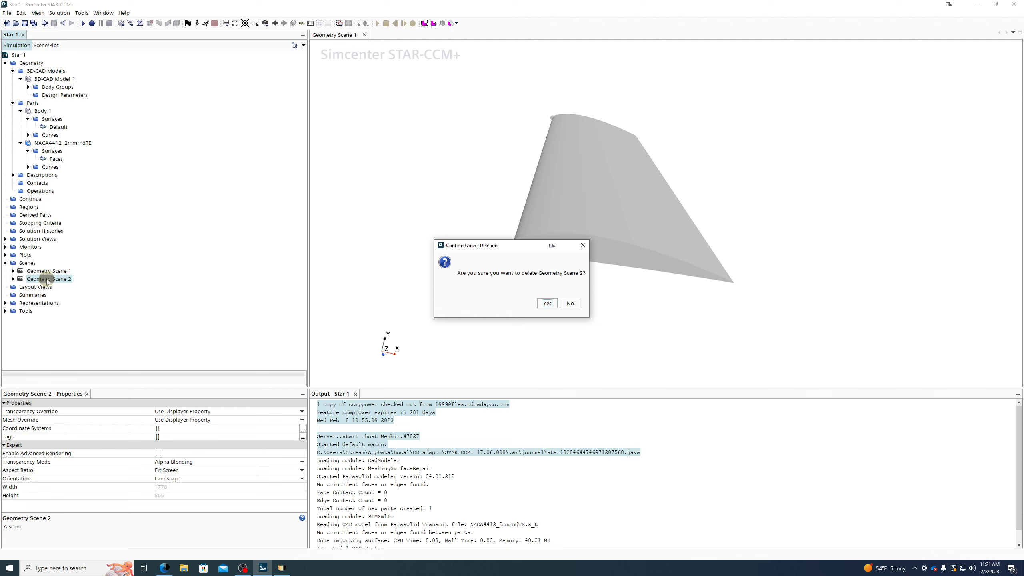
key("Return")
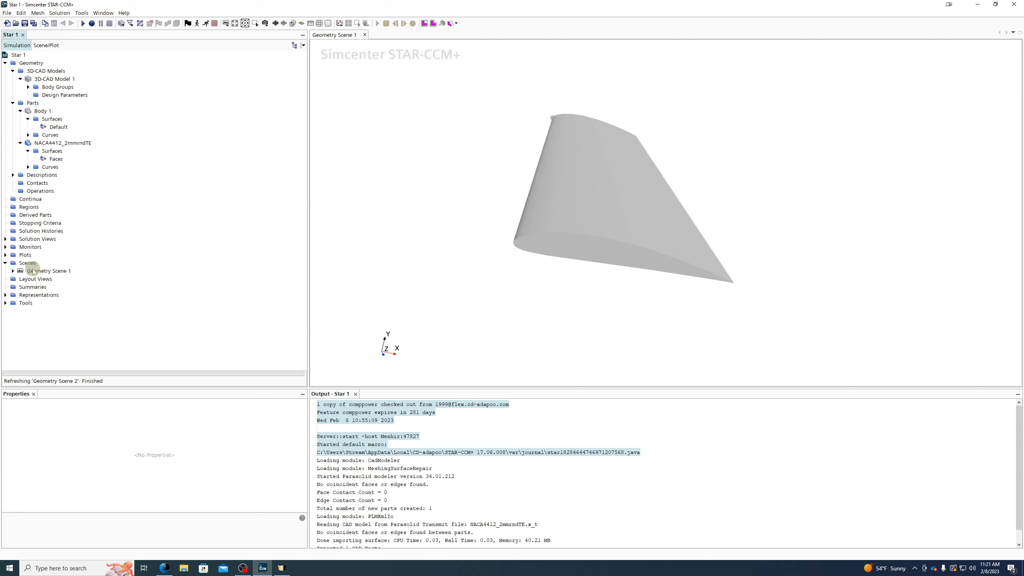
Check the options available for Geometry Scene 1 and highlight Body 1's Default surface at the wing's leading edge
right_click(35, 270)
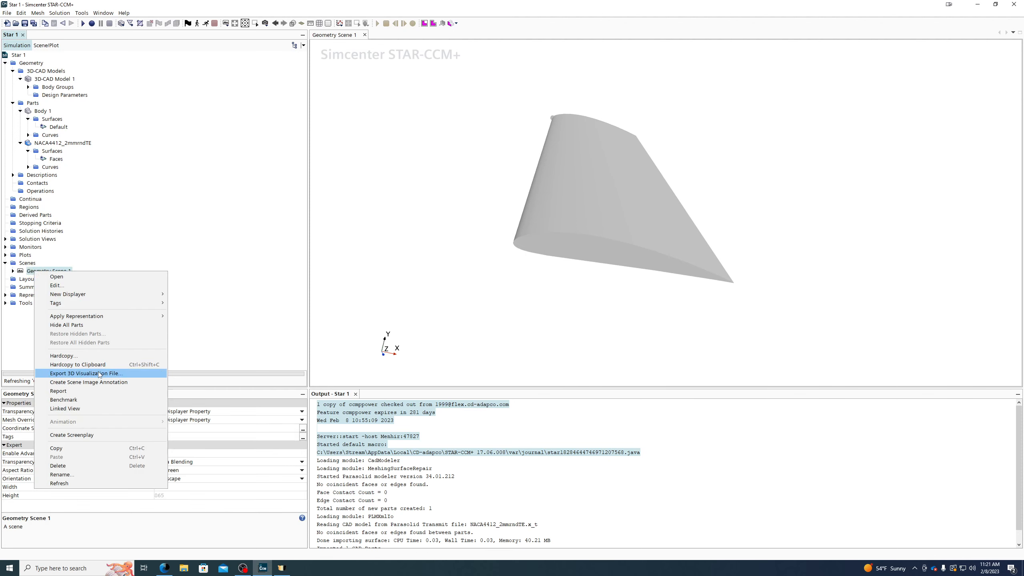
left_click(225, 152)
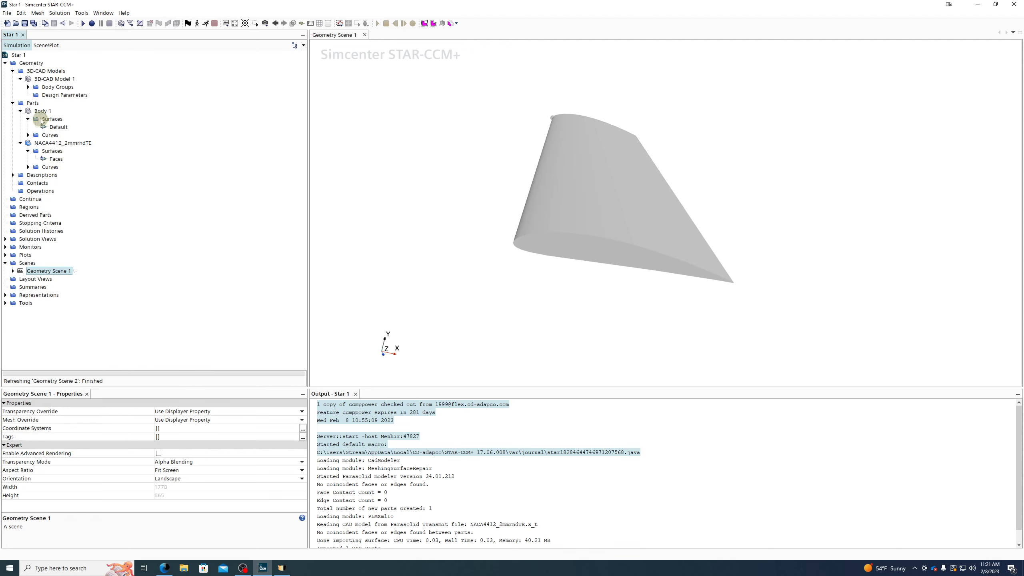
left_click(50, 128)
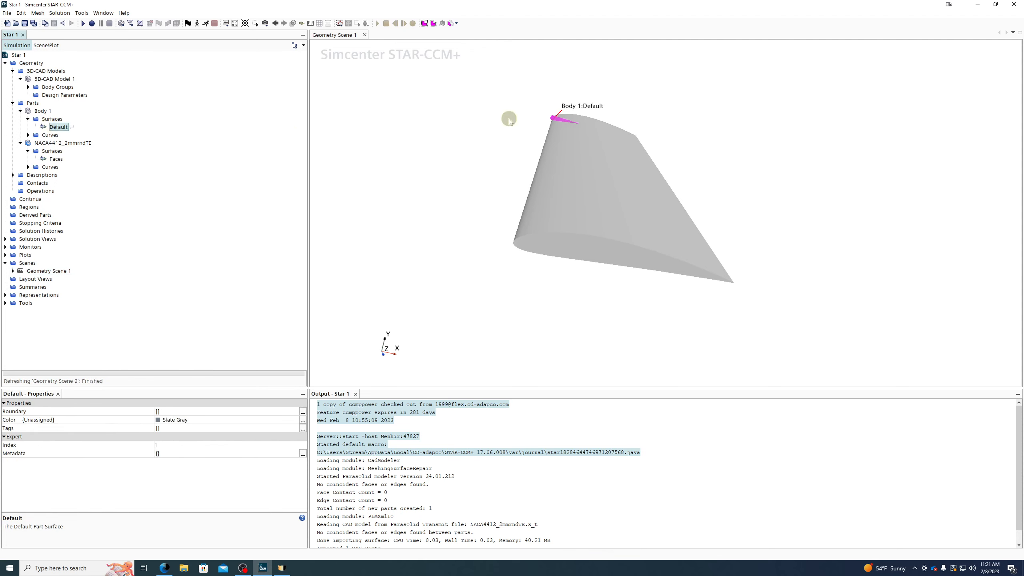
scroll(558, 111, "up", 3)
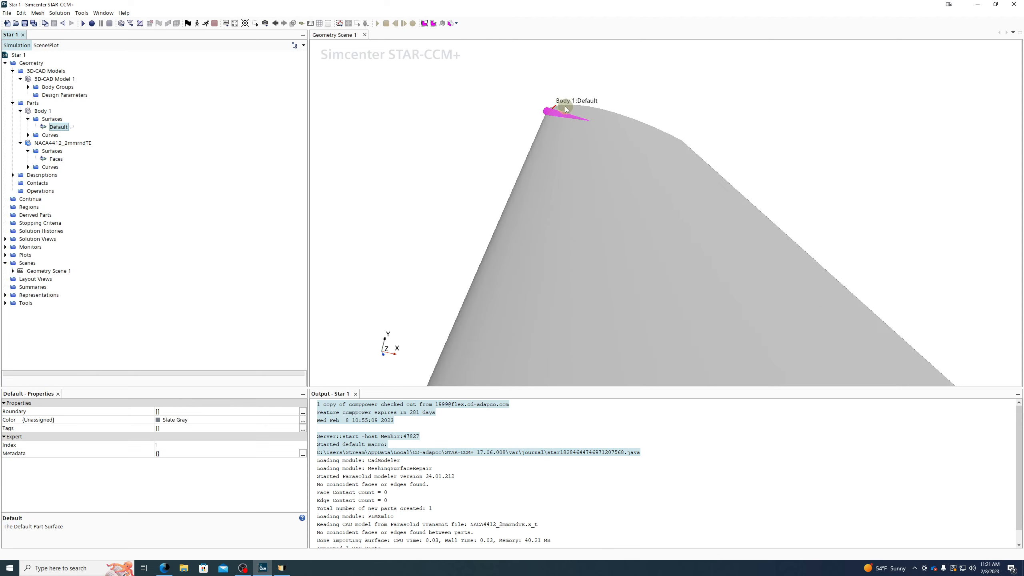
Begin a new block shape part under the geometry parts
right_click(33, 103)
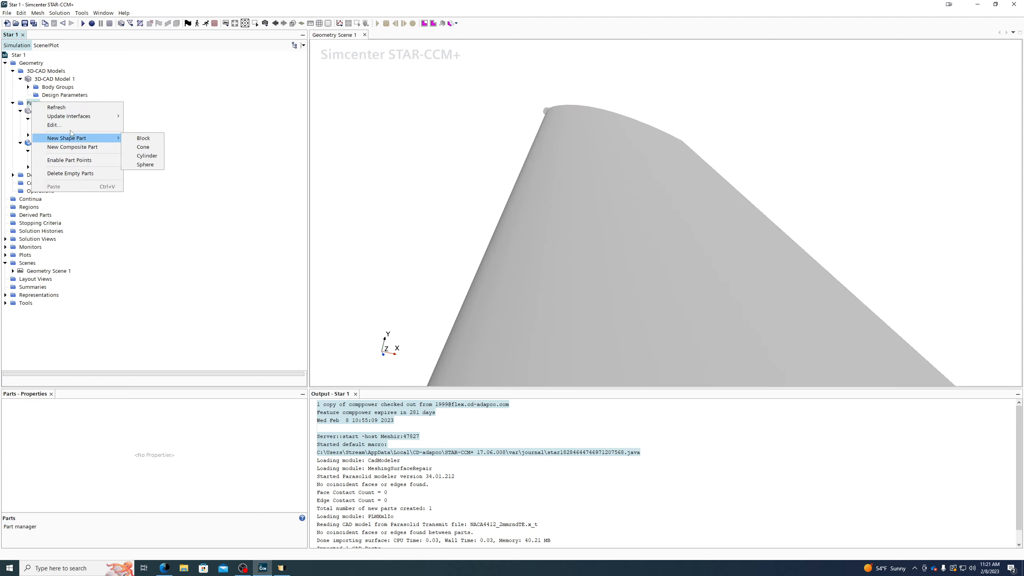
left_click(21, 108)
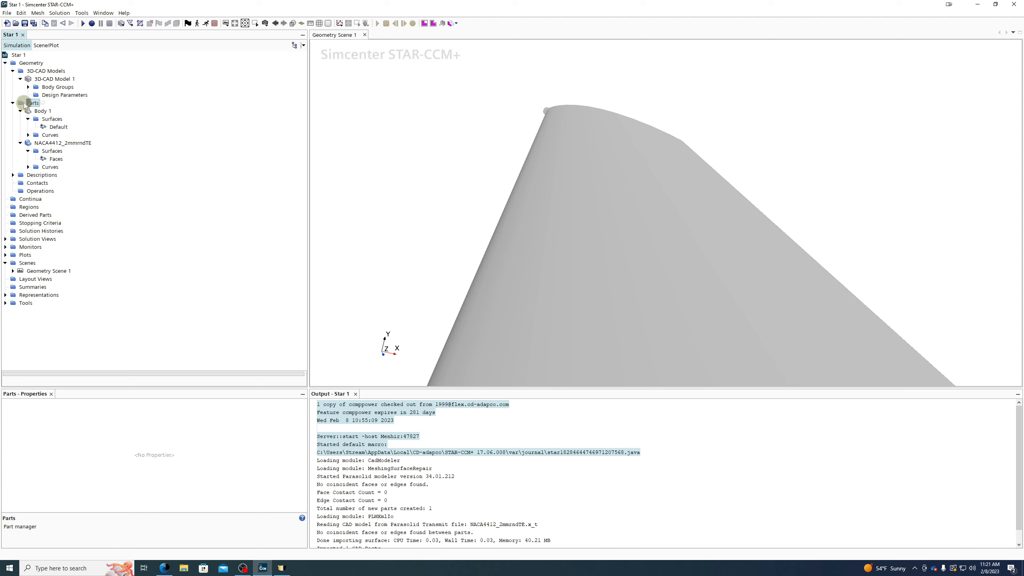
right_click(25, 103)
mouse_move(63, 140)
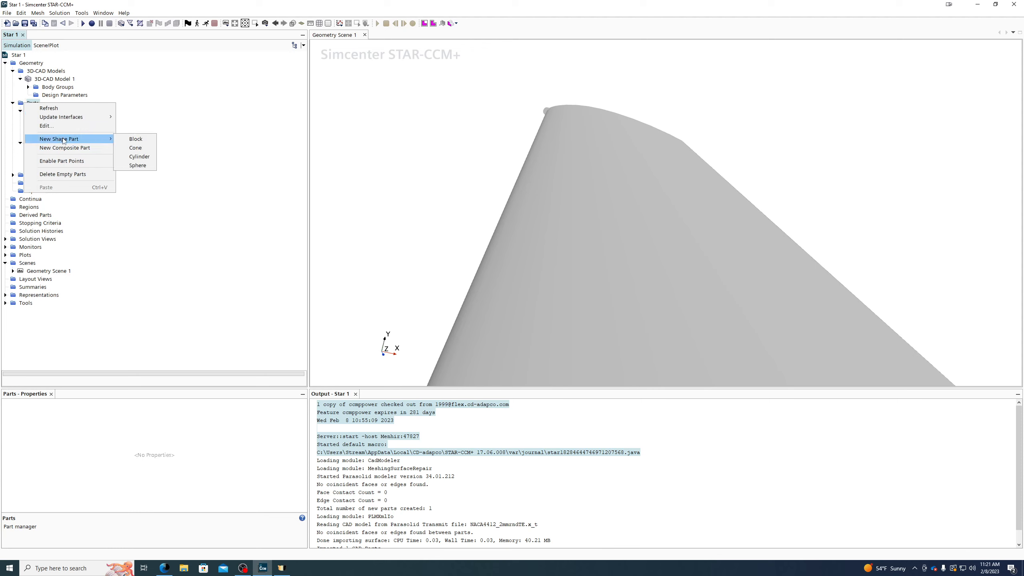
left_click(144, 139)
left_click(136, 139)
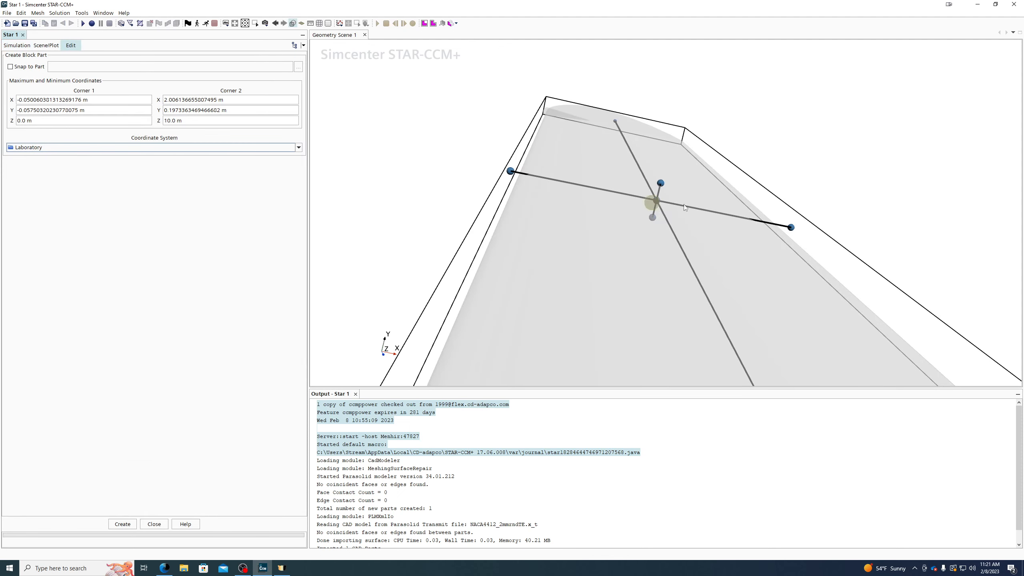
Stretch the block preview freehand around the wing to corners of about (-1.25, -1.11, 2.43) m and (3.90, 2.35, 9.54) m
left_click_drag(652, 205, 797, 160)
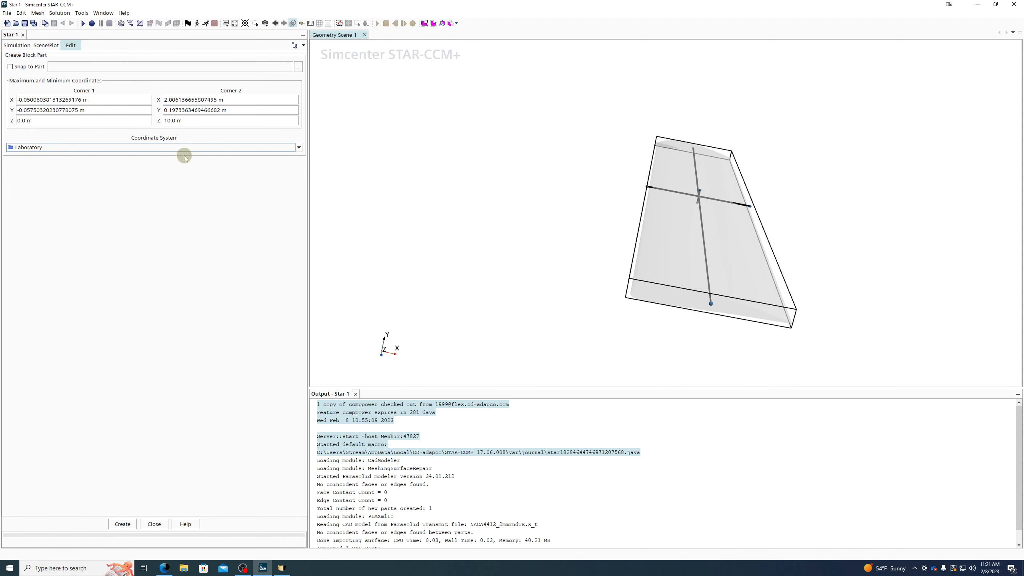
left_click_drag(635, 194, 500, 153)
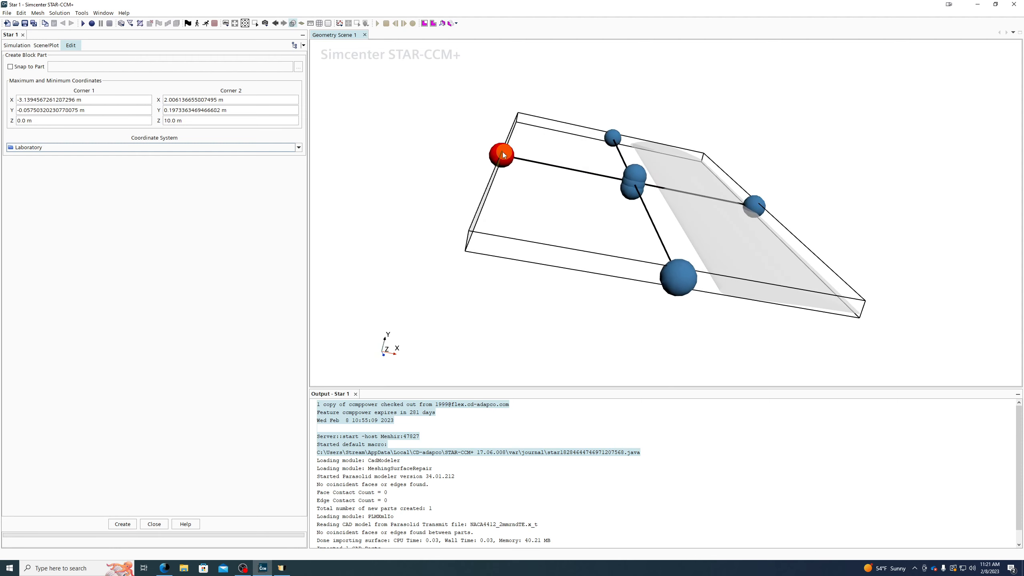
left_click_drag(636, 175, 651, 71)
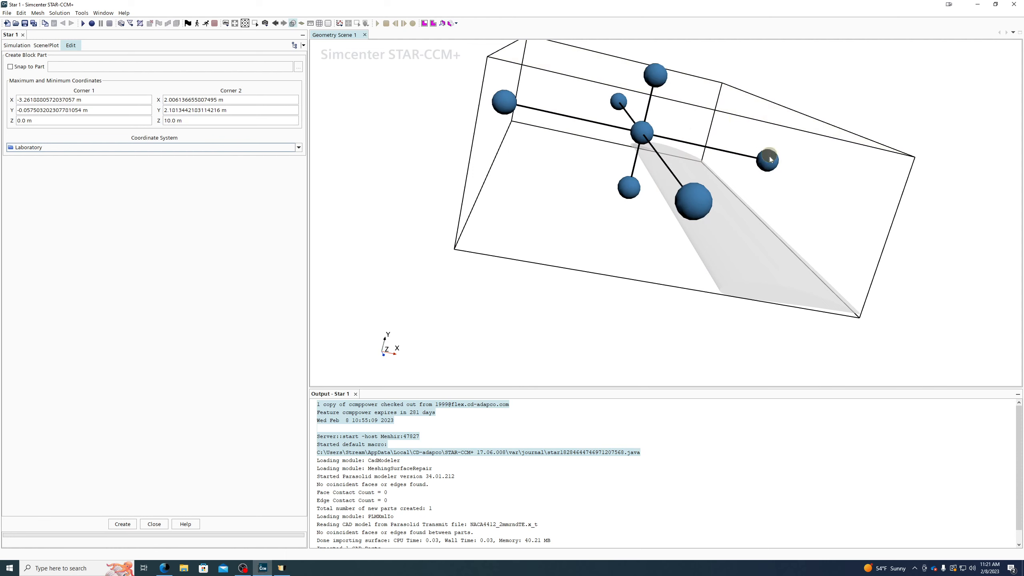
left_click_drag(768, 158, 582, 347)
left_click_drag(602, 196, 674, 196)
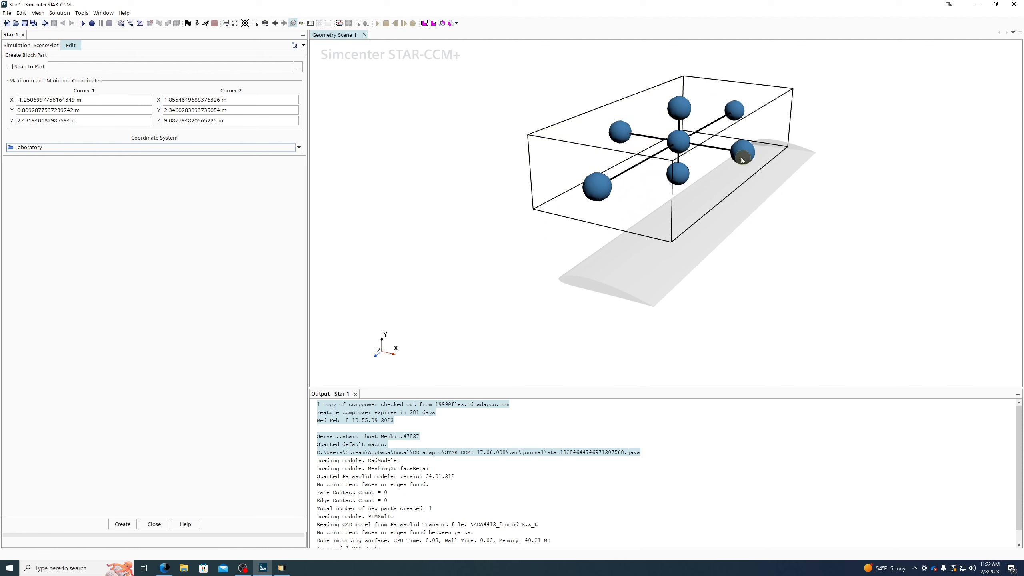
left_click_drag(748, 159, 837, 167)
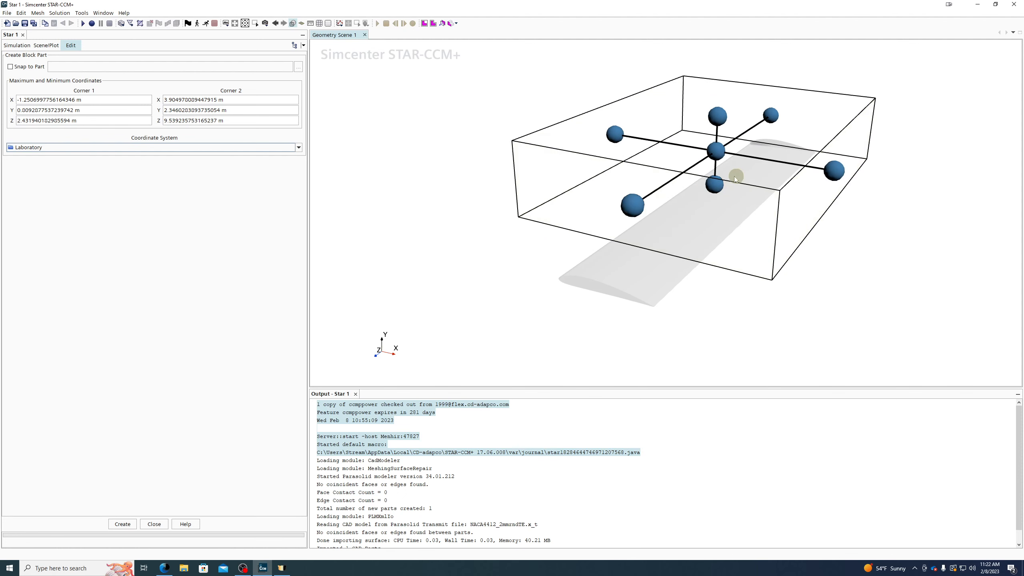
left_click_drag(714, 184, 711, 261)
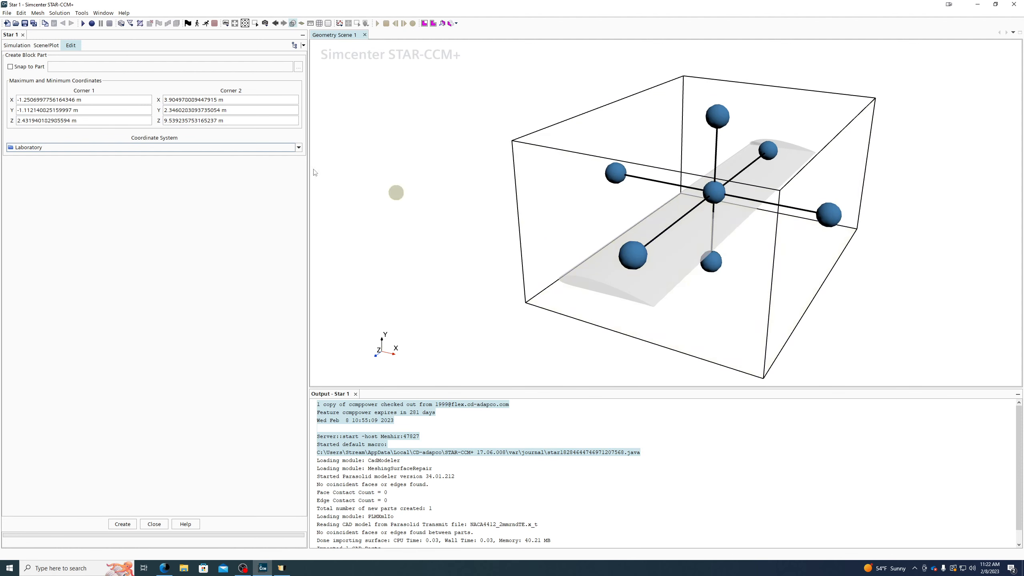
Set the block's Corner 1 coordinates to X -1 m, Y -1 m and Z -1 m
triple_click(118, 101)
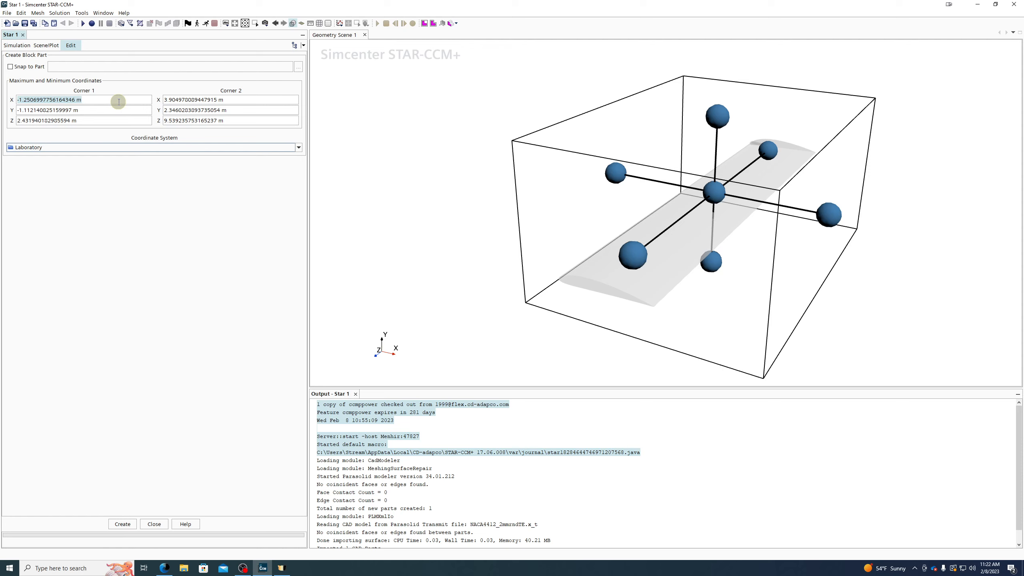
type("-1")
key("Tab")
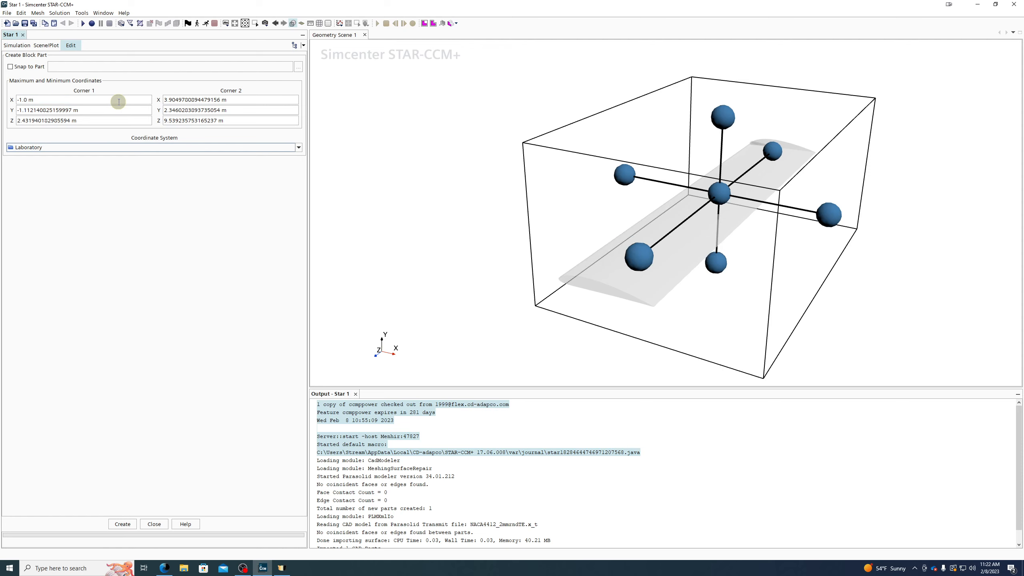
left_click_drag(85, 109, 0, 105)
type("-")
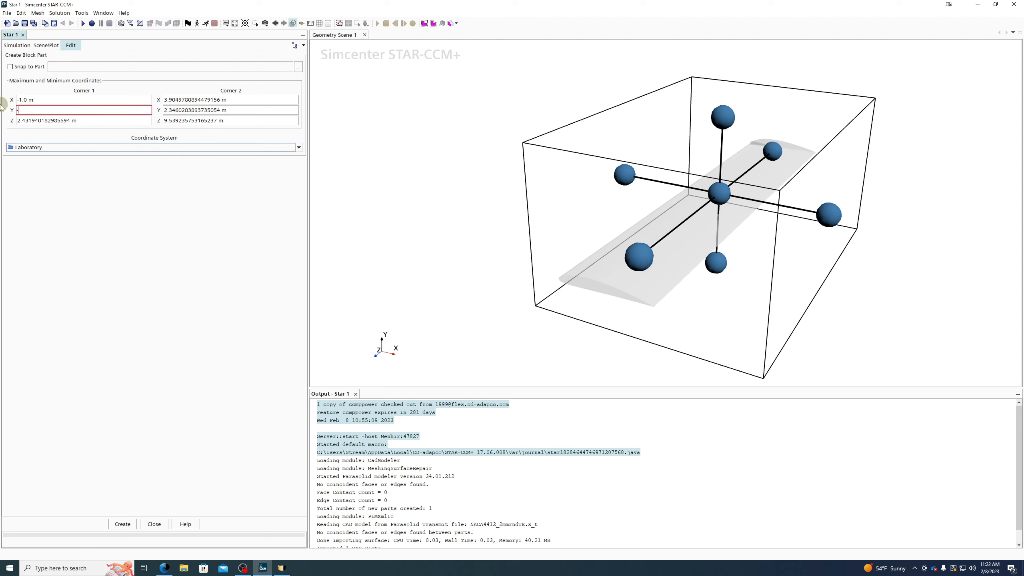
type("1")
key("Tab")
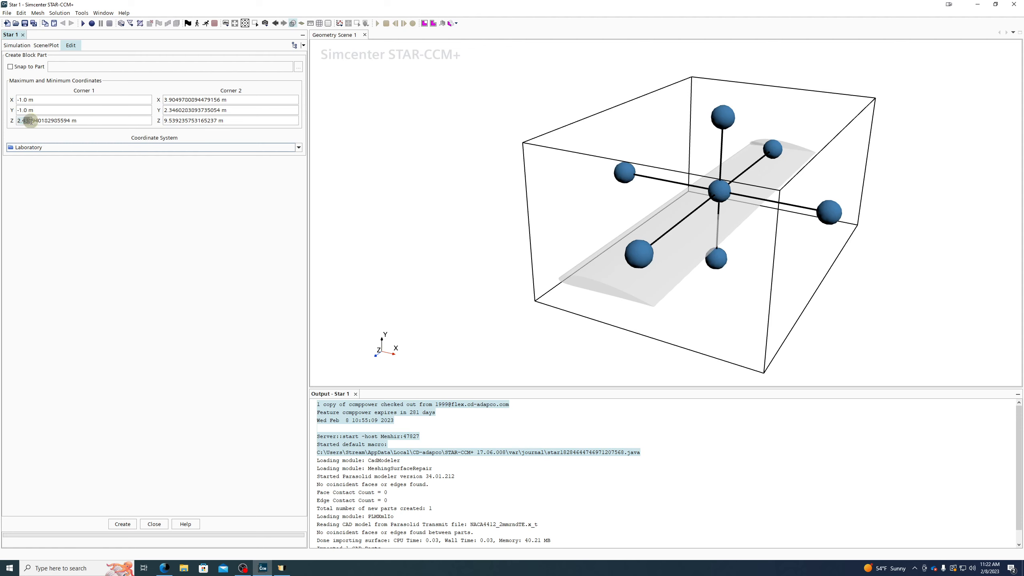
left_click_drag(92, 121, 4, 120)
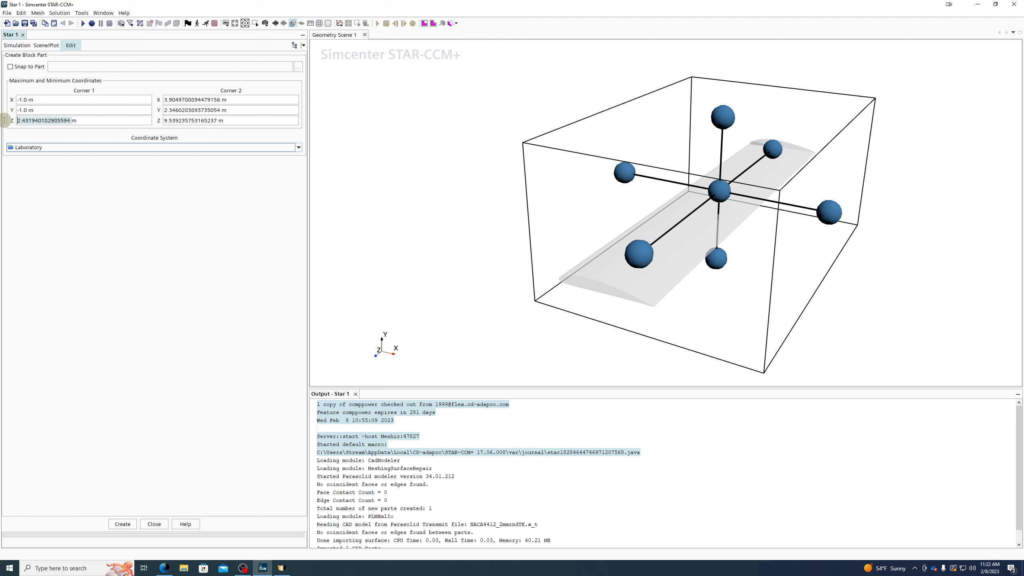
type("-1m")
key("Tab")
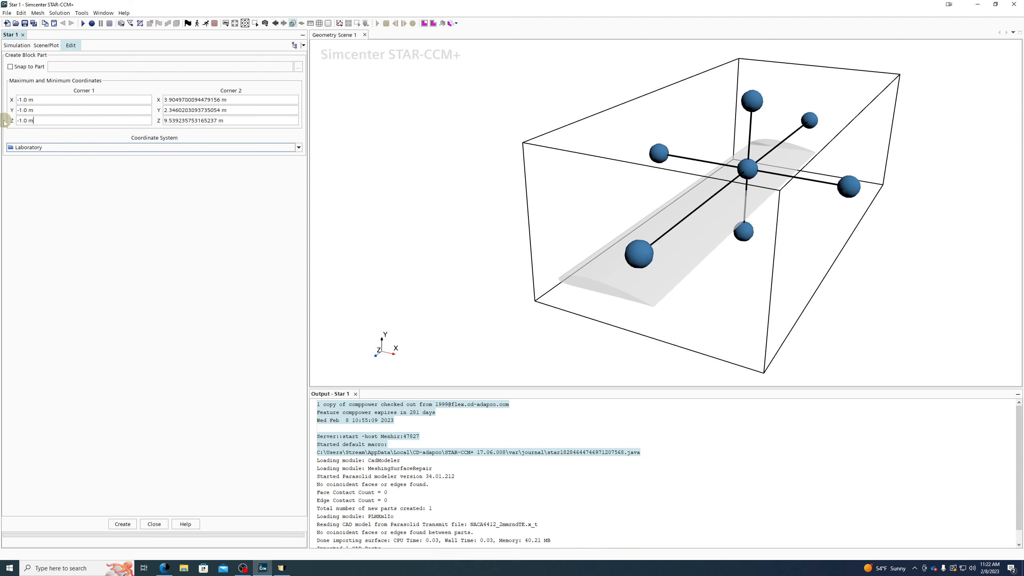
Set the block's Corner 2 coordinates to X 1 m, Y 1 m and Z 1 m
triple_click(258, 95)
type("1")
key("Tab")
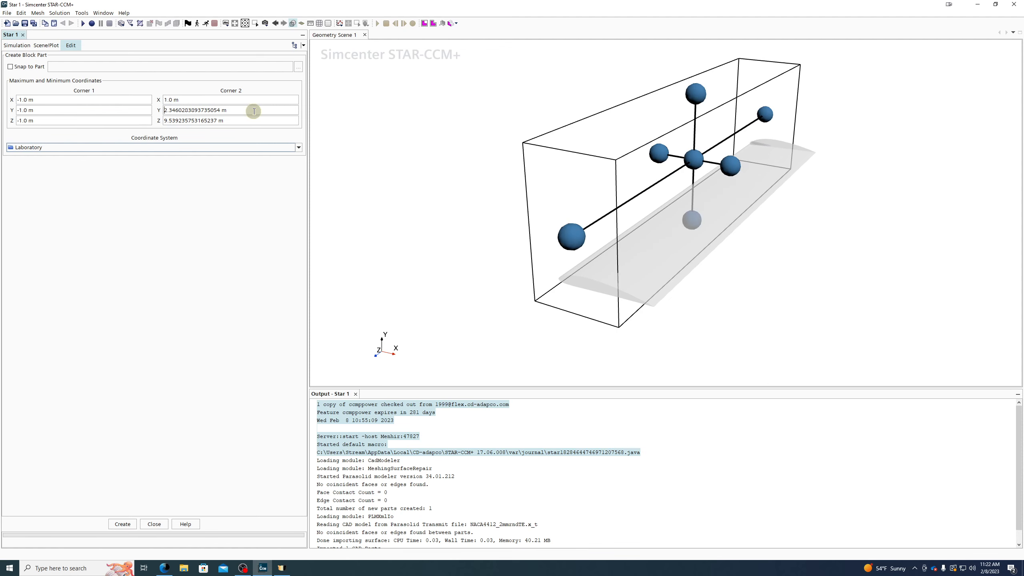
double_click(254, 110)
triple_click(254, 111)
type("1")
key("Tab")
double_click(252, 119)
triple_click(251, 120)
type("1")
left_click(373, 189)
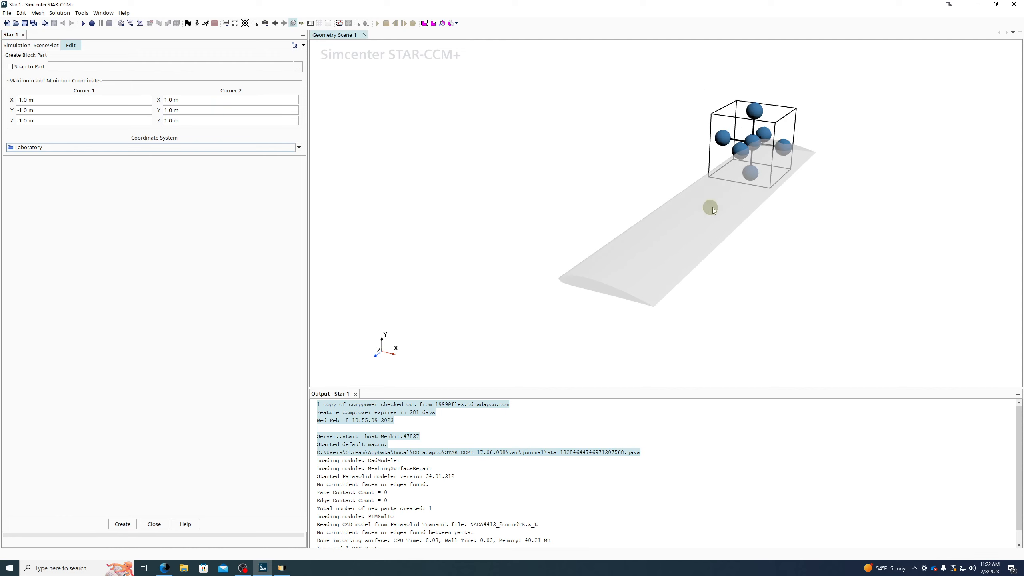
Keep the Laboratory coordinate system for the block and create the part
scroll(777, 123, "up", 5)
mouse_move(864, 147)
left_mouse_down()
mouse_move(774, 216)
mouse_move(828, 244)
mouse_move(842, 228)
mouse_move(812, 175)
mouse_move(716, 172)
mouse_move(766, 175)
left_mouse_up()
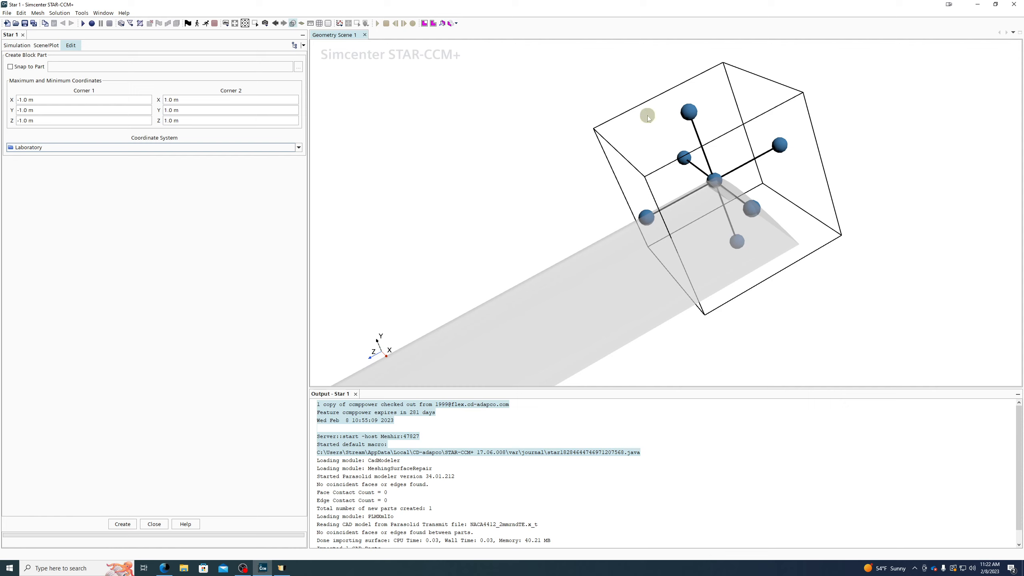
left_click(294, 147)
left_click(240, 158)
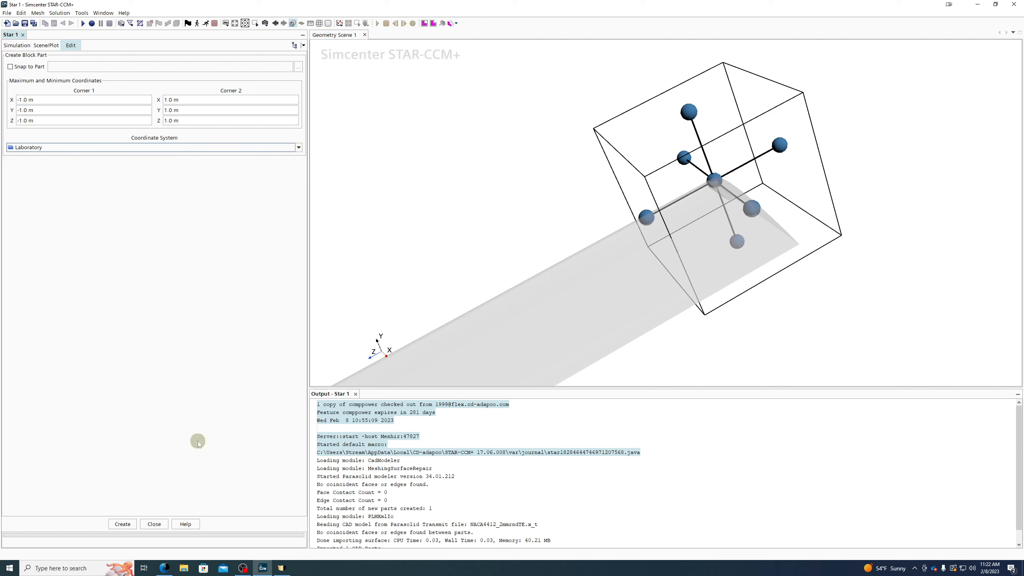
left_click(127, 525)
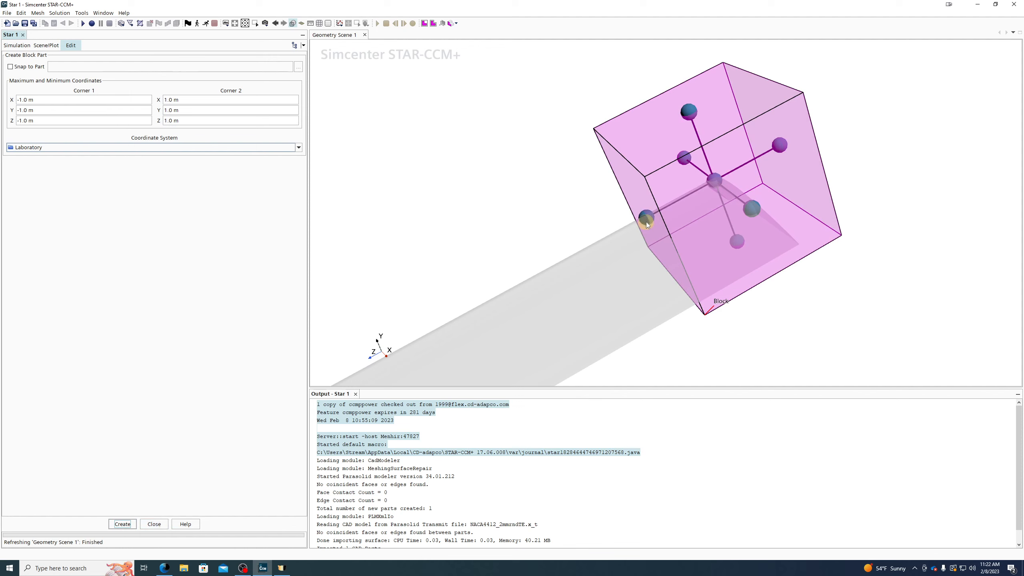
Stretch the preview to corners of about (-1, -1, -3.4) m and (2.5, 2.0, 3.6) m, create a second block and finish block creation
left_click_drag(657, 209, 457, 315)
left_click_drag(865, 434, 871, 440)
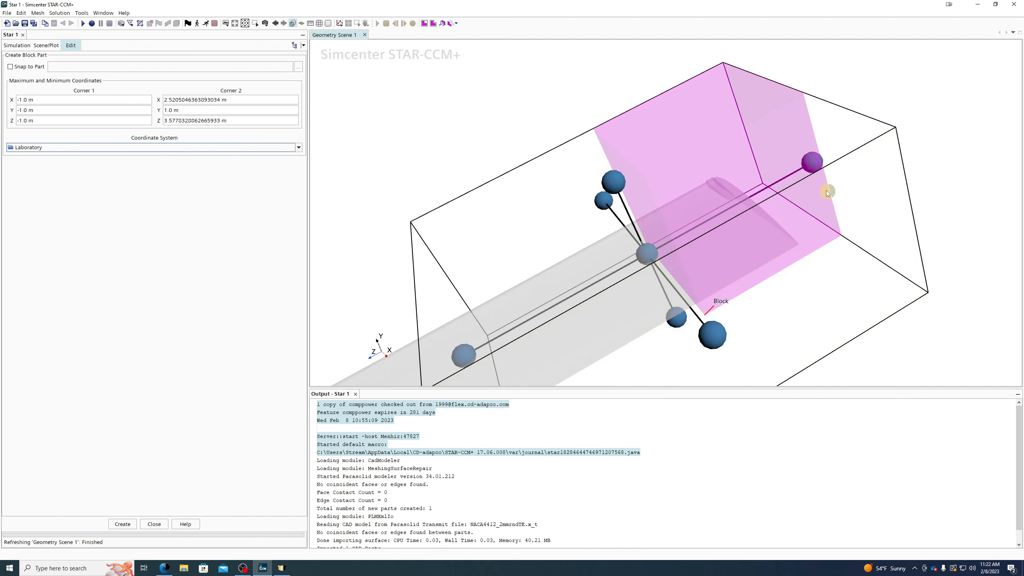
left_click_drag(810, 156, 1003, 83)
left_click_drag(707, 131, 670, 35)
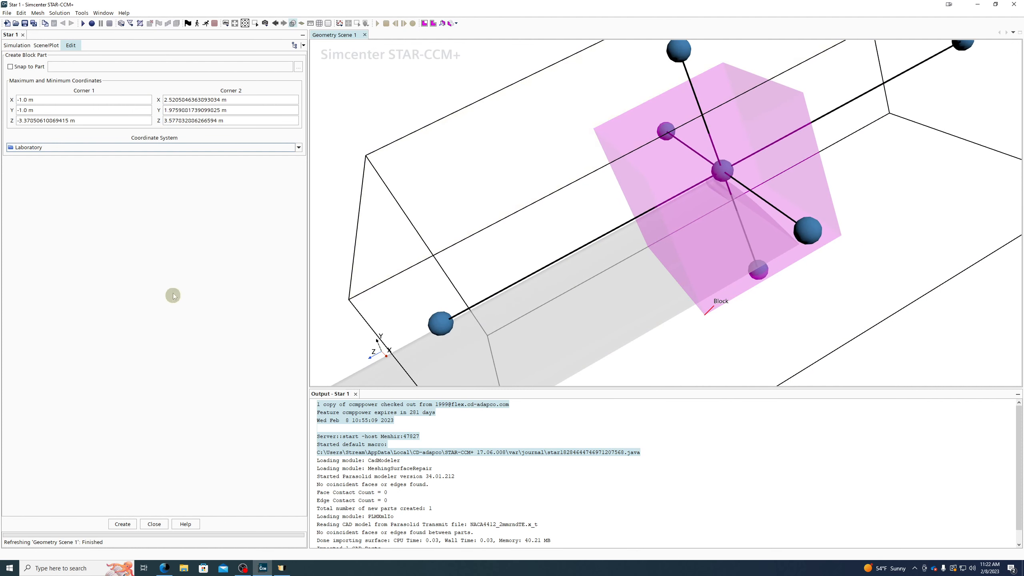
left_click(122, 524)
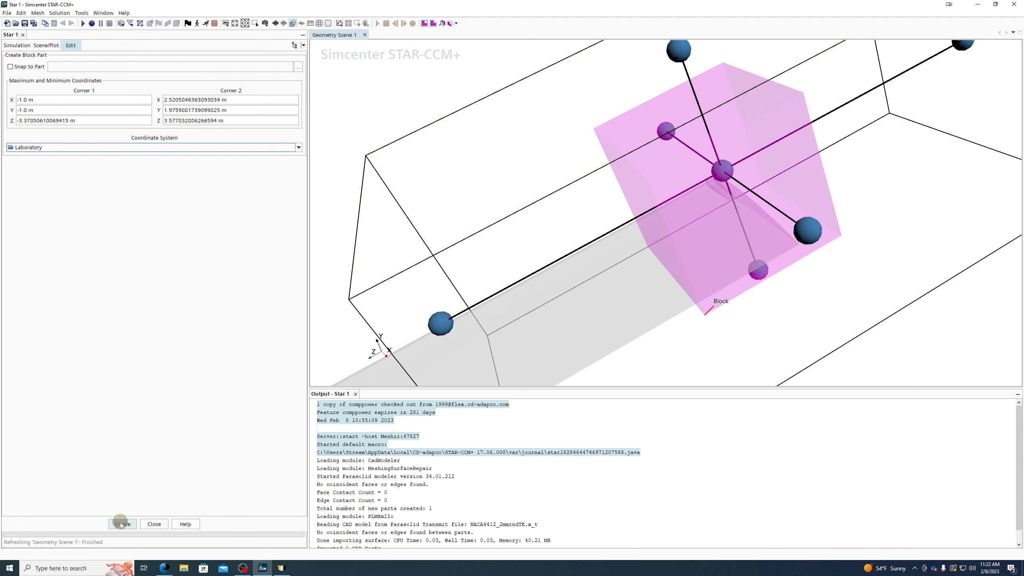
left_click(154, 523)
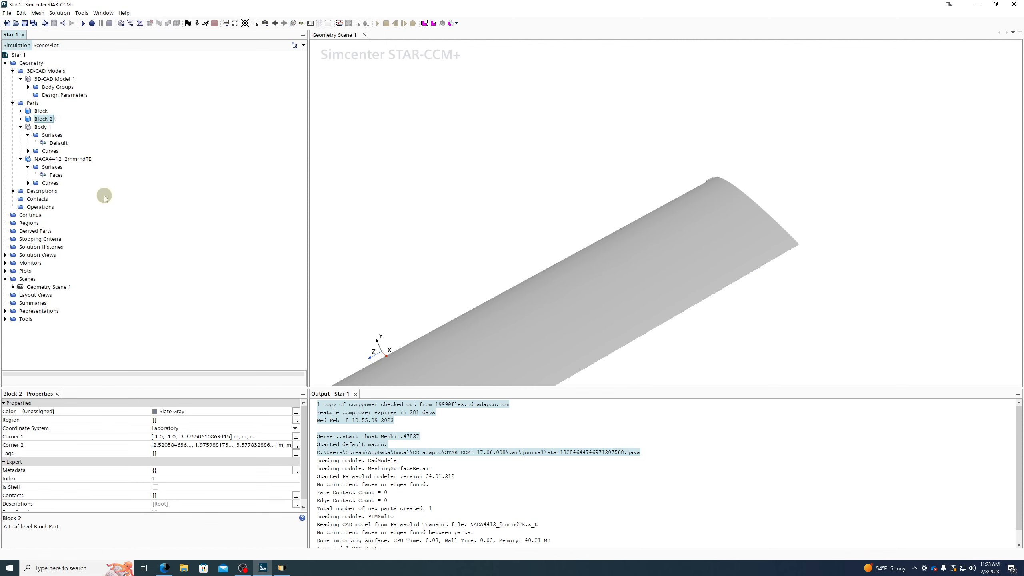
Highlight Block and Block 2 in the scene, individually and together, to compare their extents around the wing
left_click(41, 112)
left_click(40, 119)
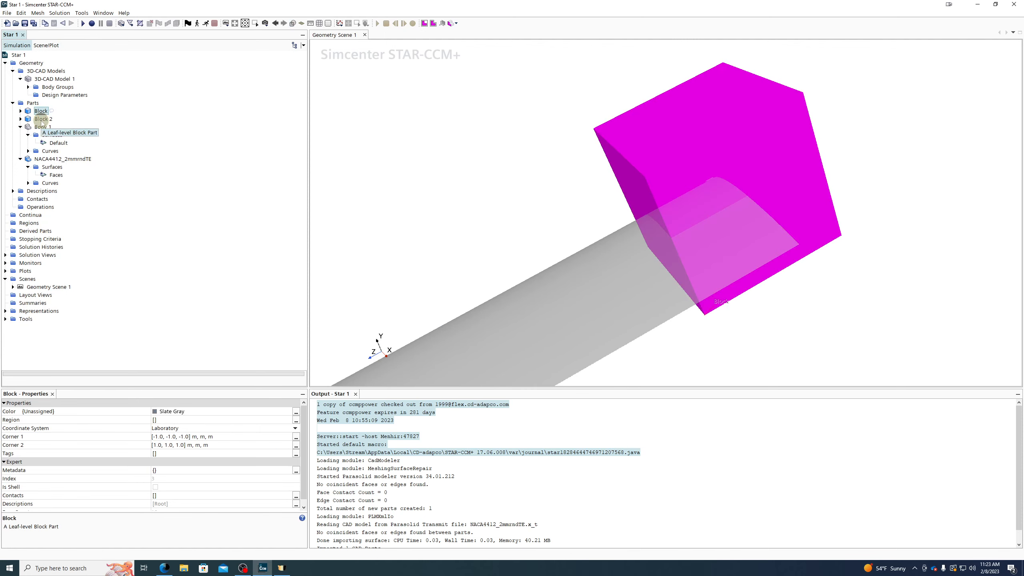
scroll(624, 211, "down", 4)
left_click_drag(660, 202, 701, 193)
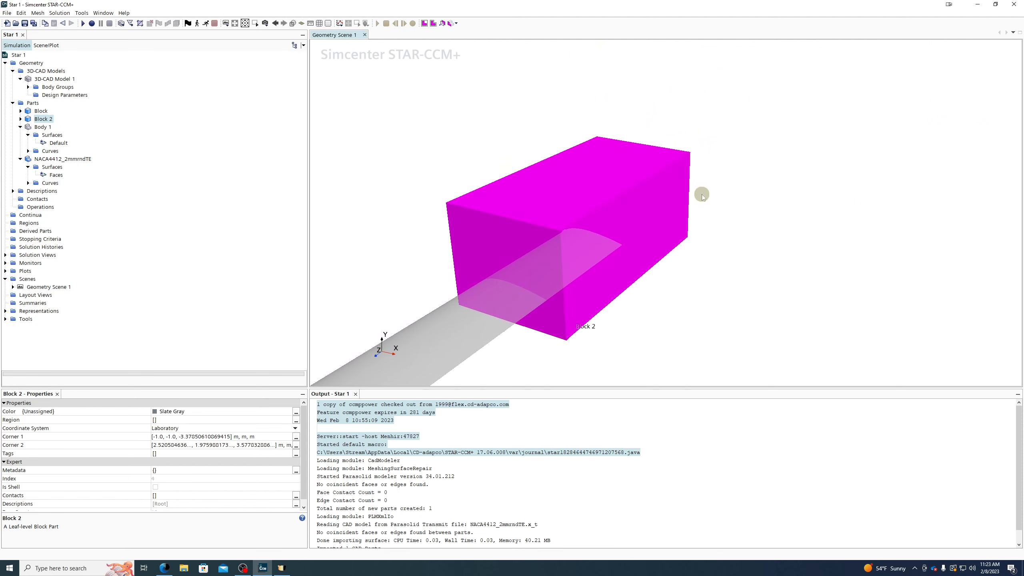
left_click(34, 111)
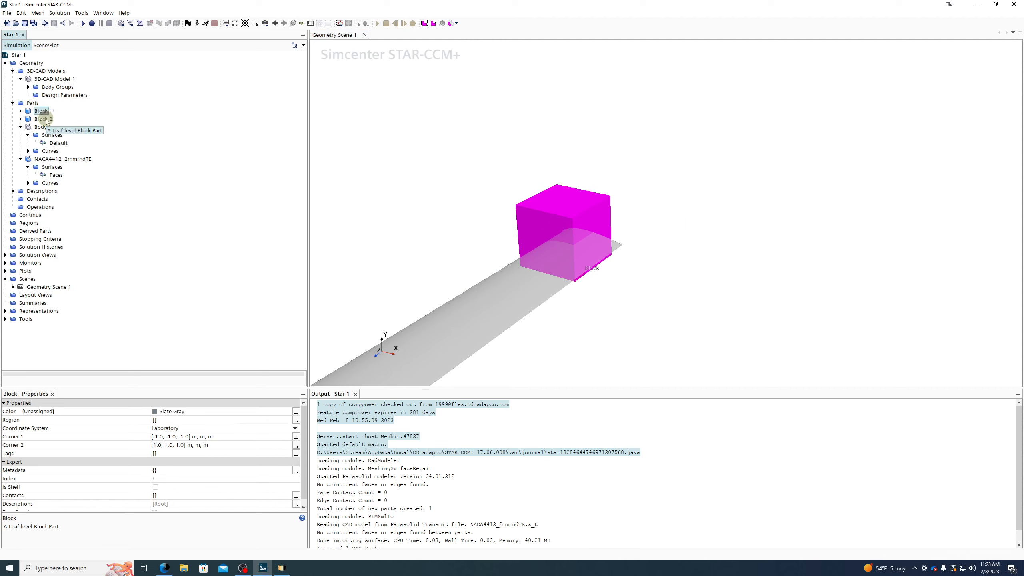
left_click(43, 119, "ctrl")
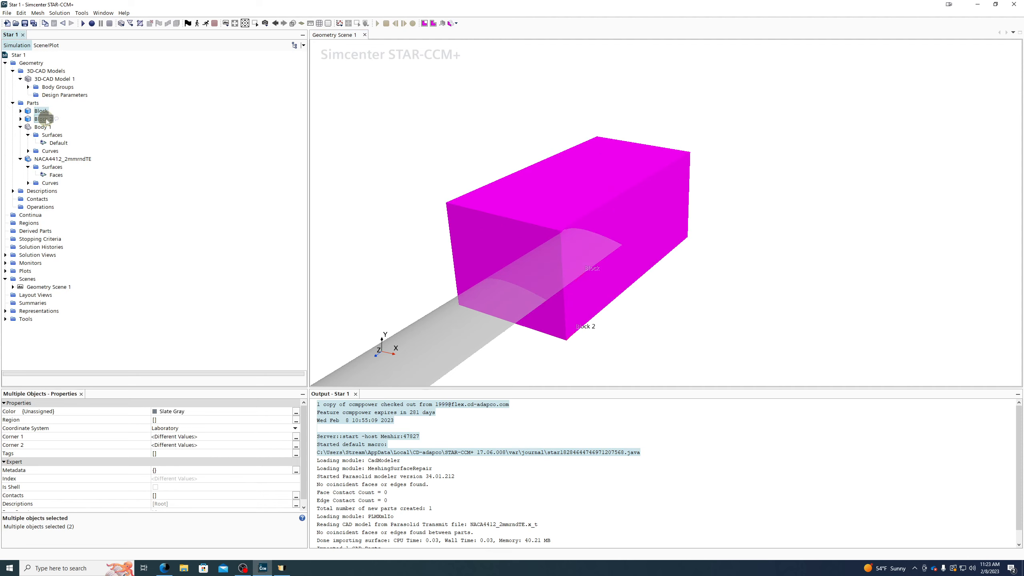
Begin a new cone shape part and set its end circular disc to X 5 m and Z 0 m
left_click(30, 103)
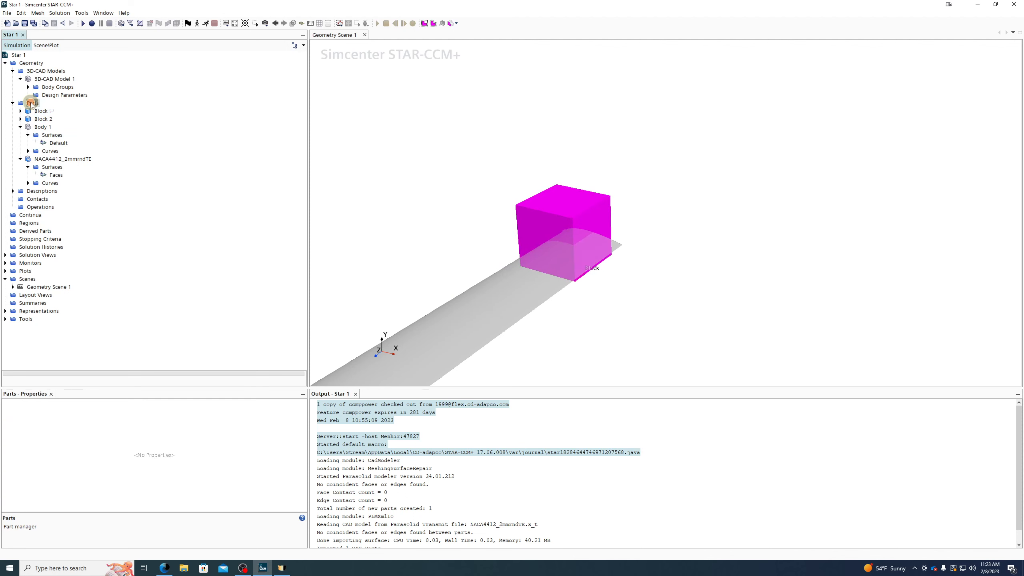
right_click(31, 103)
mouse_move(73, 138)
left_click(135, 148)
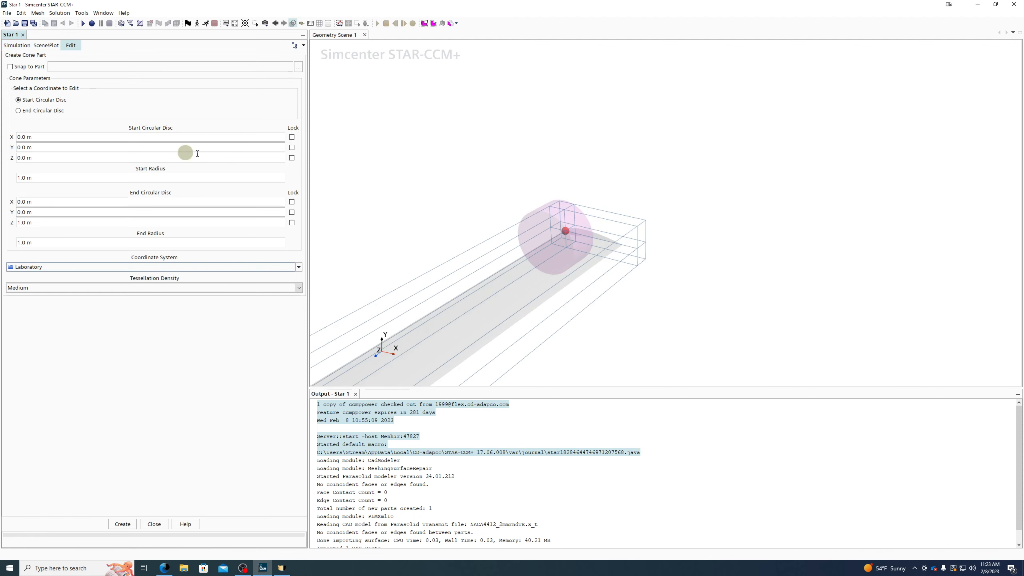
left_click_drag(416, 179, 520, 204)
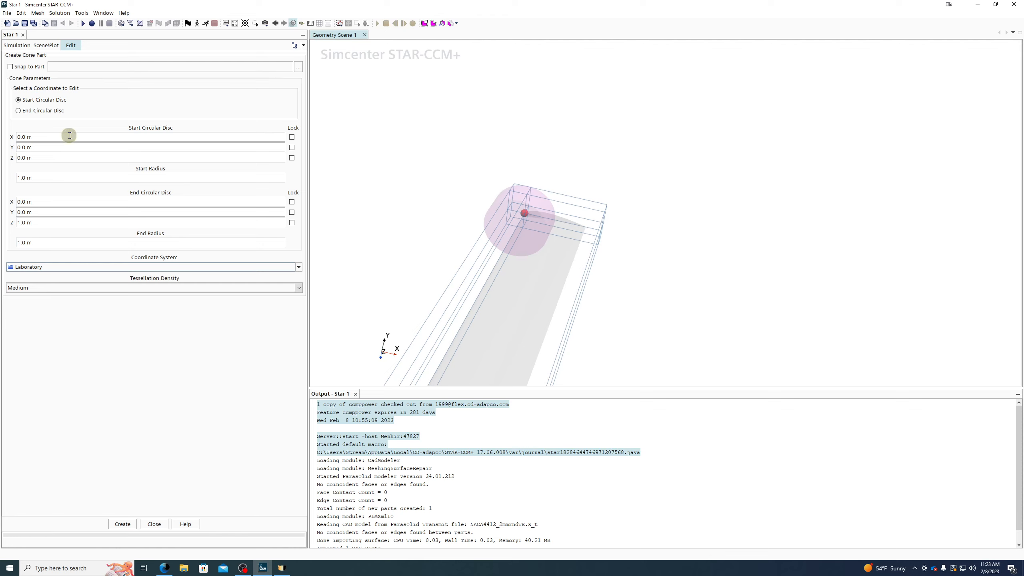
left_click(61, 202)
type("5")
left_click(55, 223)
type("0")
key("Return")
left_click_drag(597, 186, 530, 188)
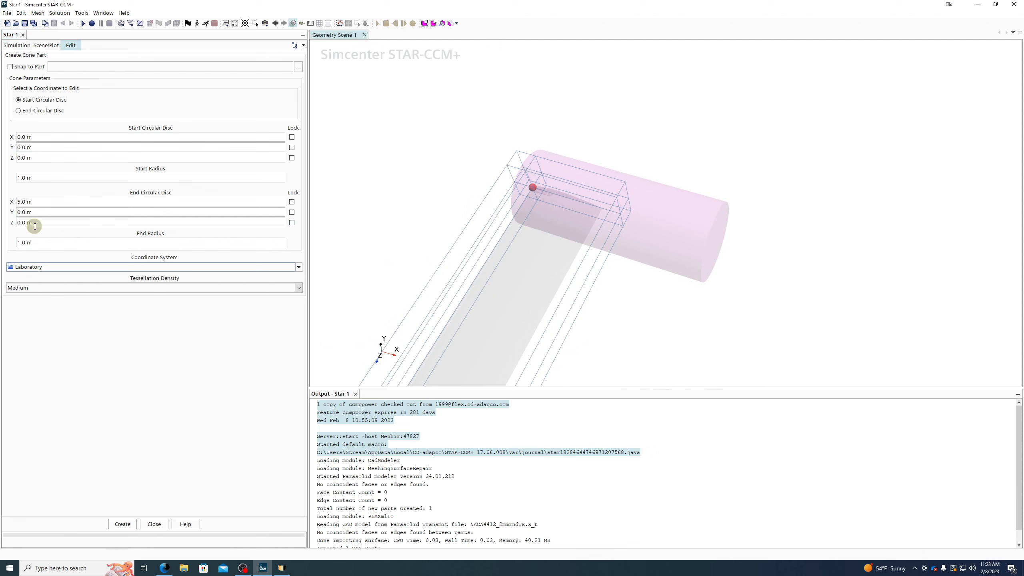
Set the Z coordinate of the cone's start circular disc to -2 m
left_click(39, 162)
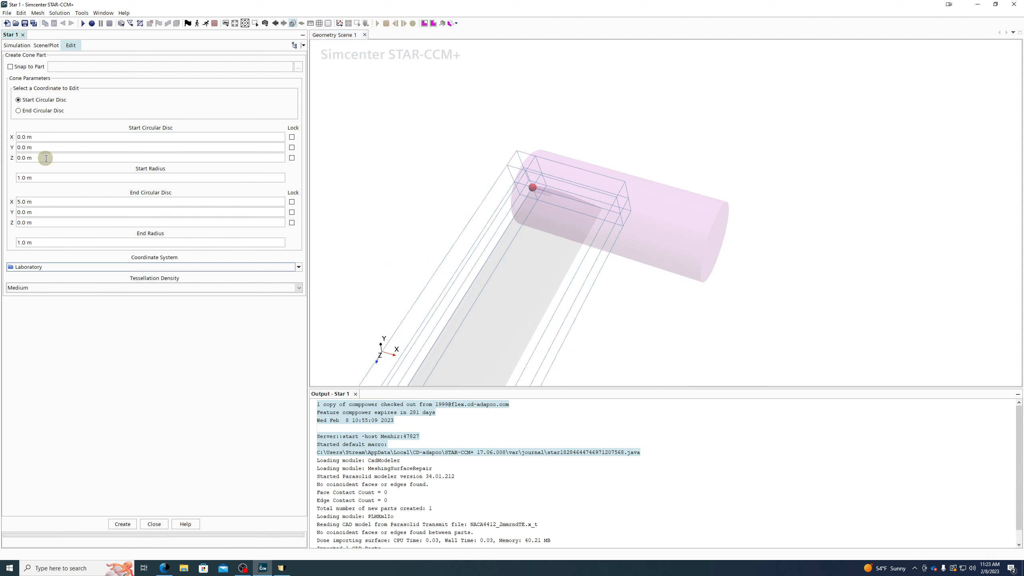
triple_click(46, 158)
type("-2")
key("Return")
left_click(91, 191)
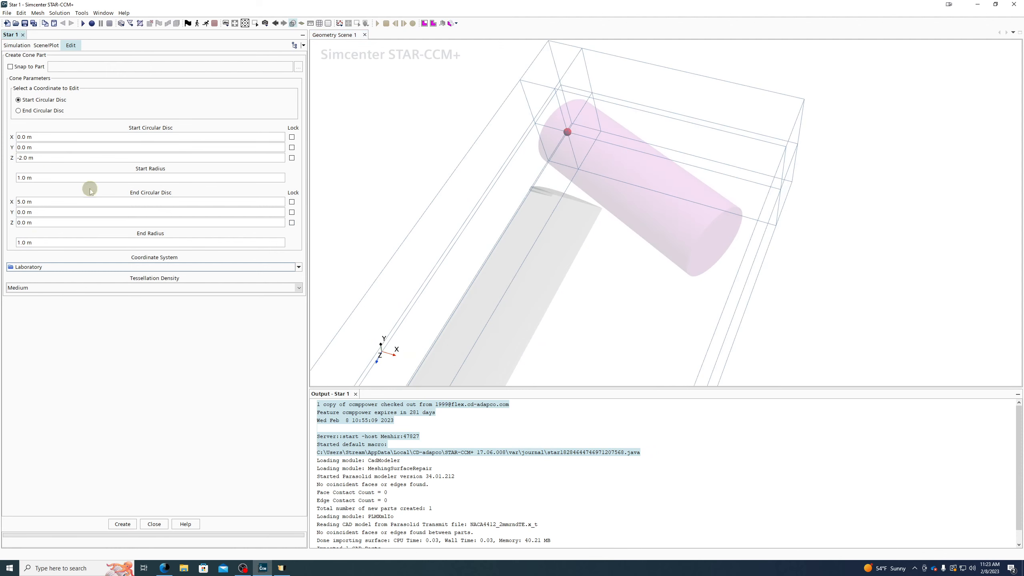
Set the Z coordinate of the cone's end circular disc to -2 m and make the end disc the coordinate being edited
triple_click(45, 222)
type("-2")
key("Return")
left_click_drag(544, 206, 336, 178)
triple_click(40, 137)
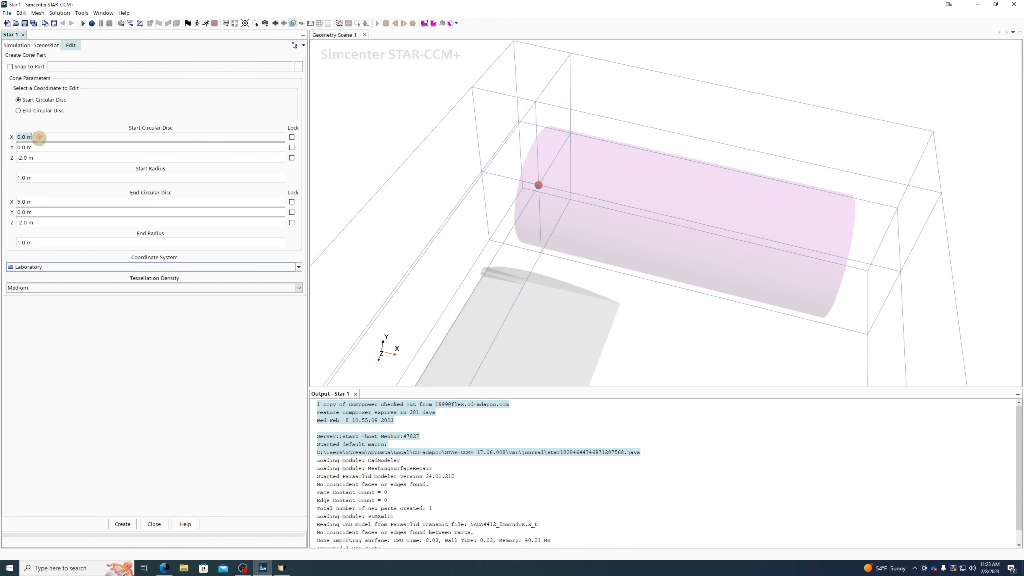
triple_click(39, 158)
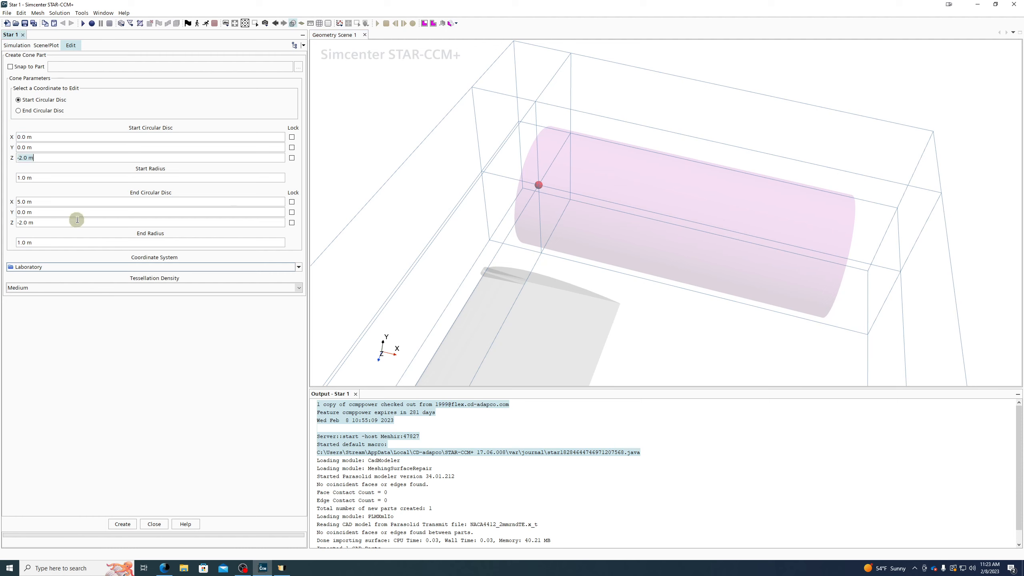
triple_click(71, 201)
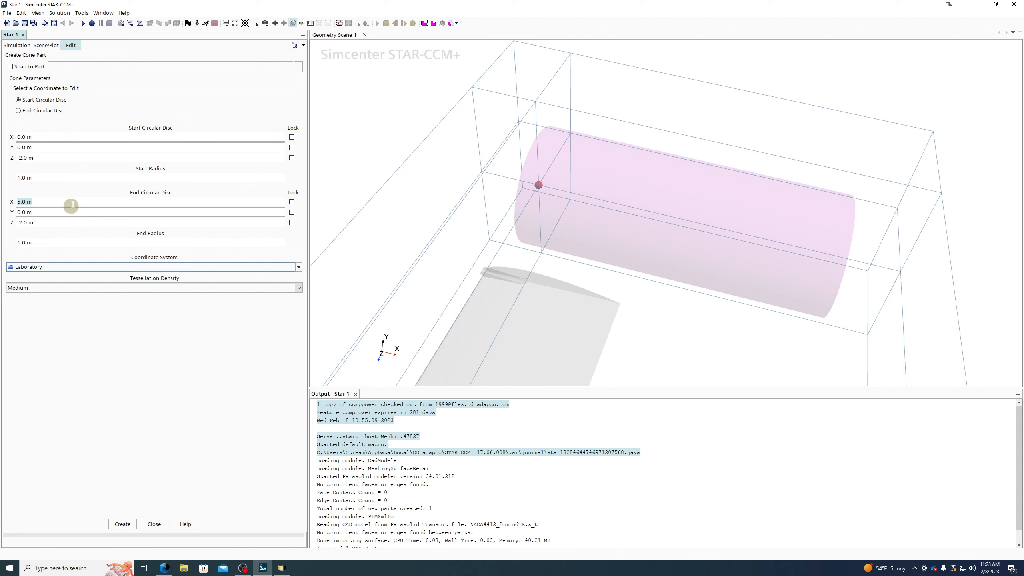
left_click(31, 110)
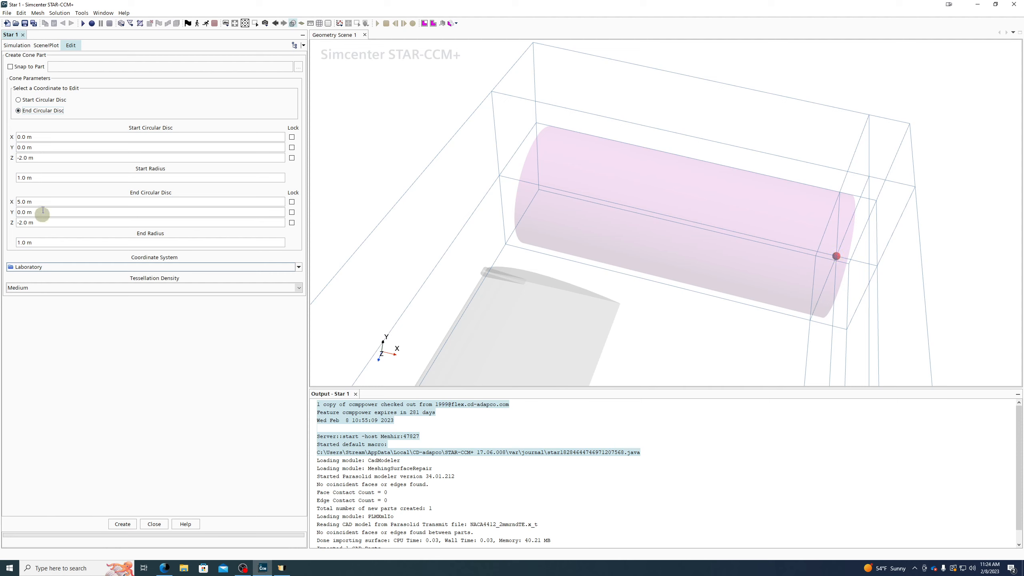
Set the cone's start radius to 0.05 m and nudge its end disc slightly to about X 5.06 m
left_click(45, 182)
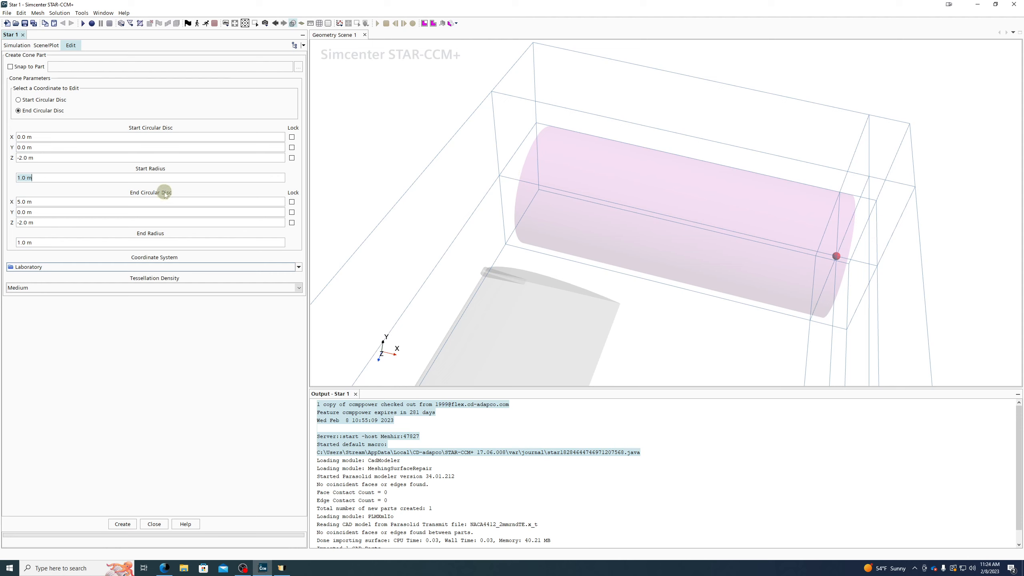
type("0.05")
key("Return")
left_click_drag(836, 255, 839, 257)
left_click_drag(604, 242, 605, 274)
scroll(565, 226, "up", 5)
right_click_drag(564, 226, 739, 263)
Try a start radius of 0 m on the cone and inspect its tip
left_click_drag(43, 178, 6, 179)
type("0")
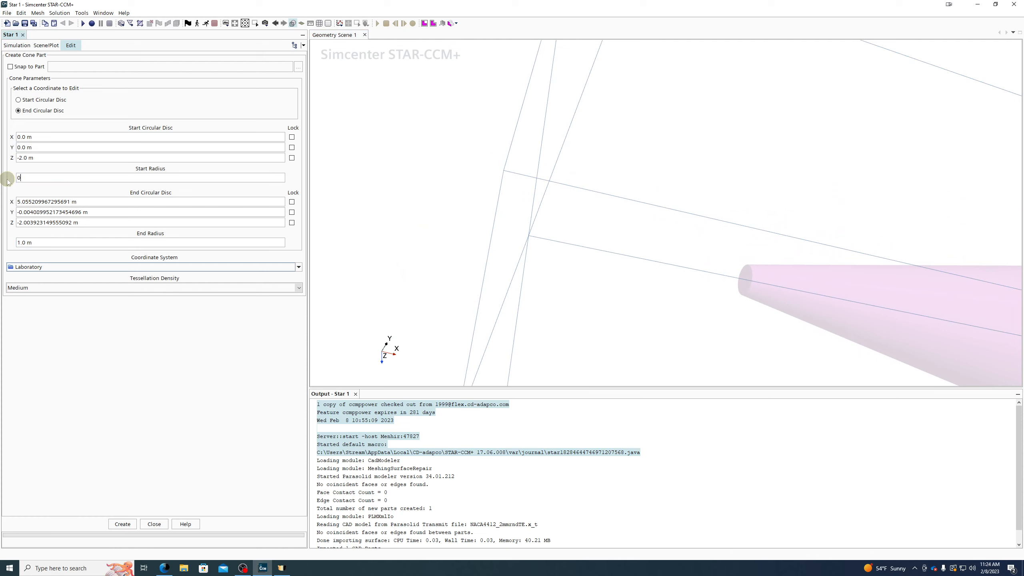
key("Return")
scroll(749, 280, "down", 2)
scroll(750, 284, "up", 5)
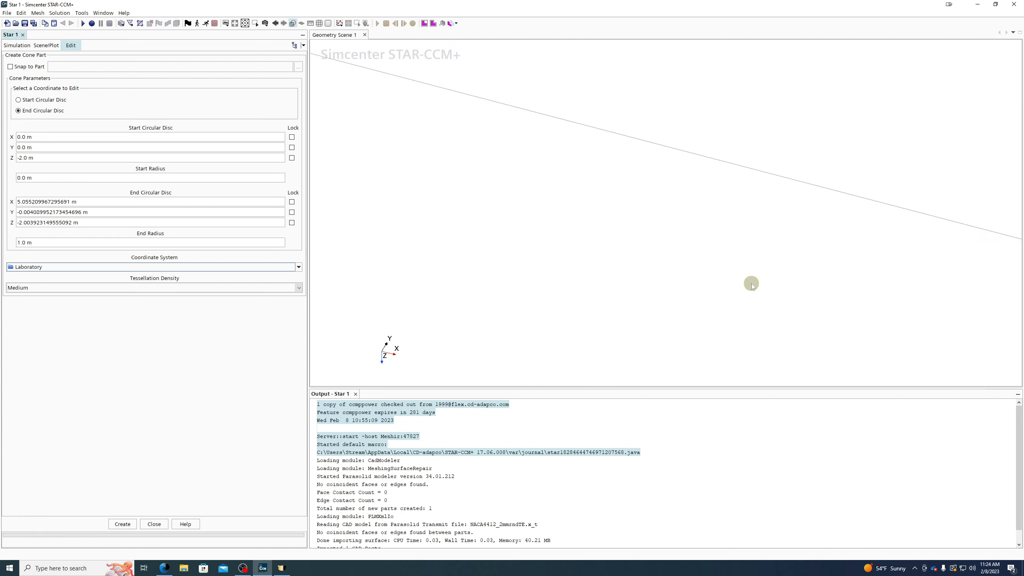
scroll(752, 280, "down", 3)
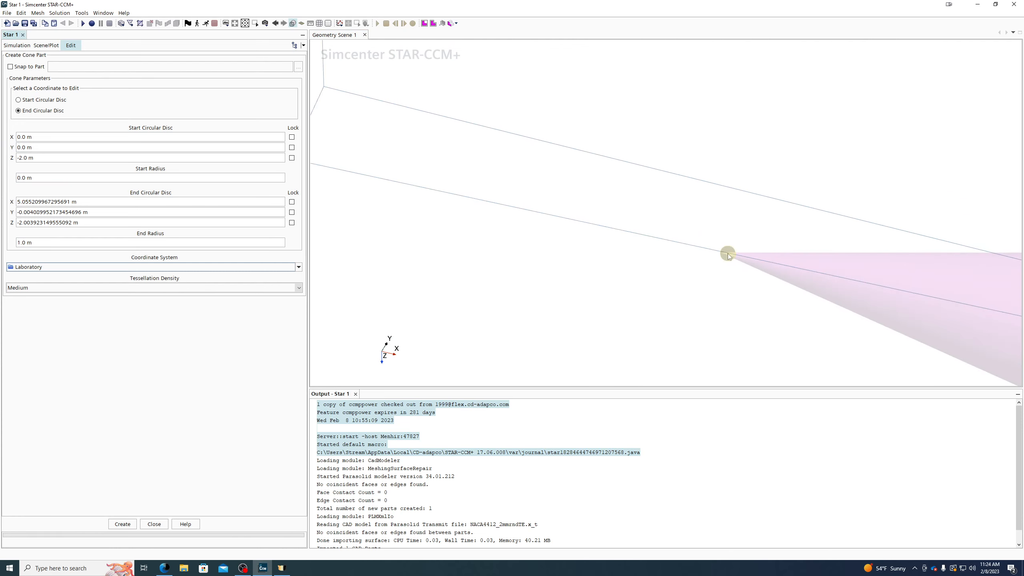
scroll(716, 252, "up", 3)
scroll(716, 252, "down", 3)
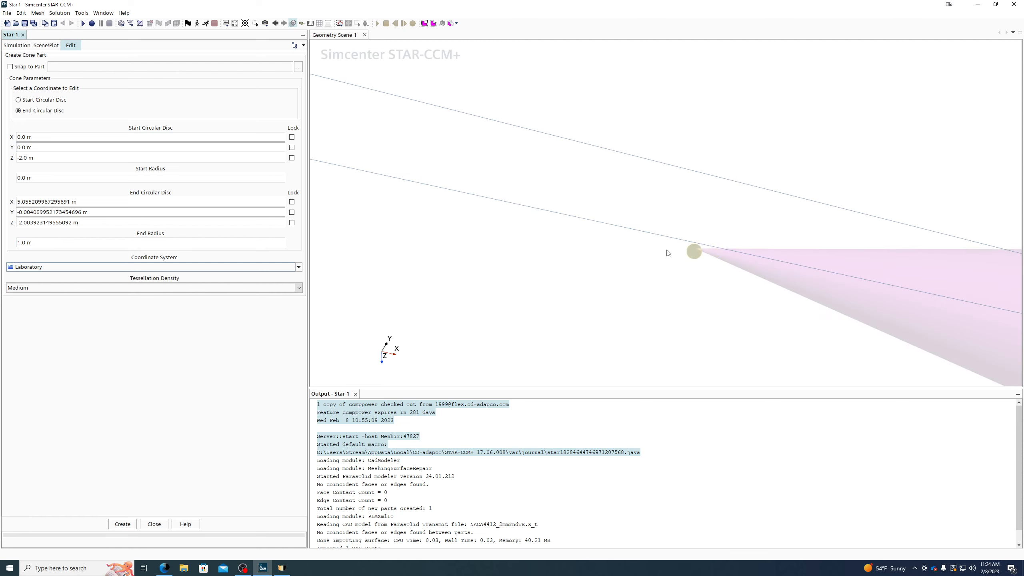
Change the cone's start radius to 0.05 m
left_click_drag(56, 178, 1, 177)
type("0.005")
key("BackSpace")
key("BackSpace")
type("5")
key("Return")
scroll(425, 212, "down", 6)
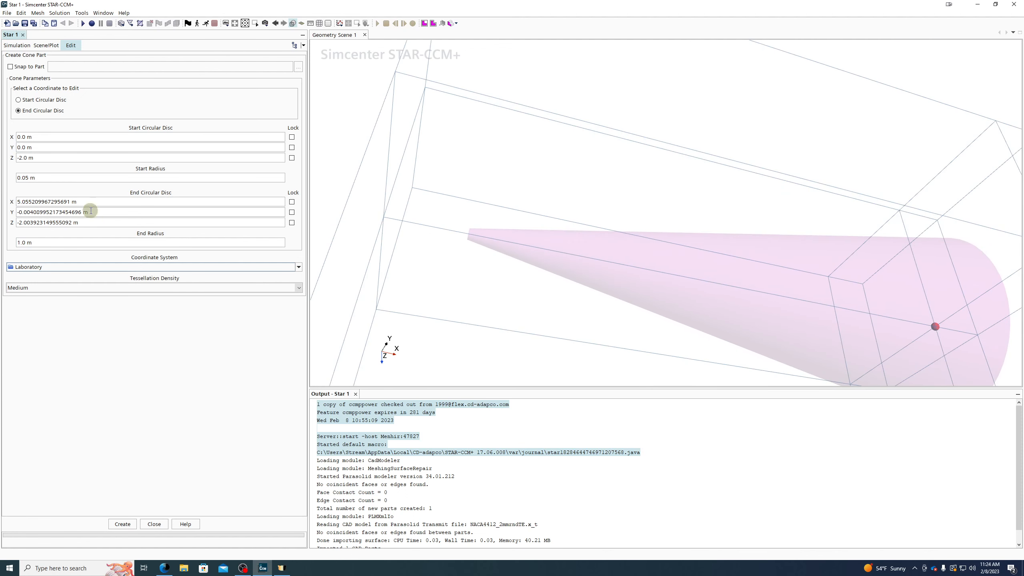
Set the cone's start radius to 2.0 m
left_click_drag(50, 178, 10, 178)
type("2.0")
key("Return")
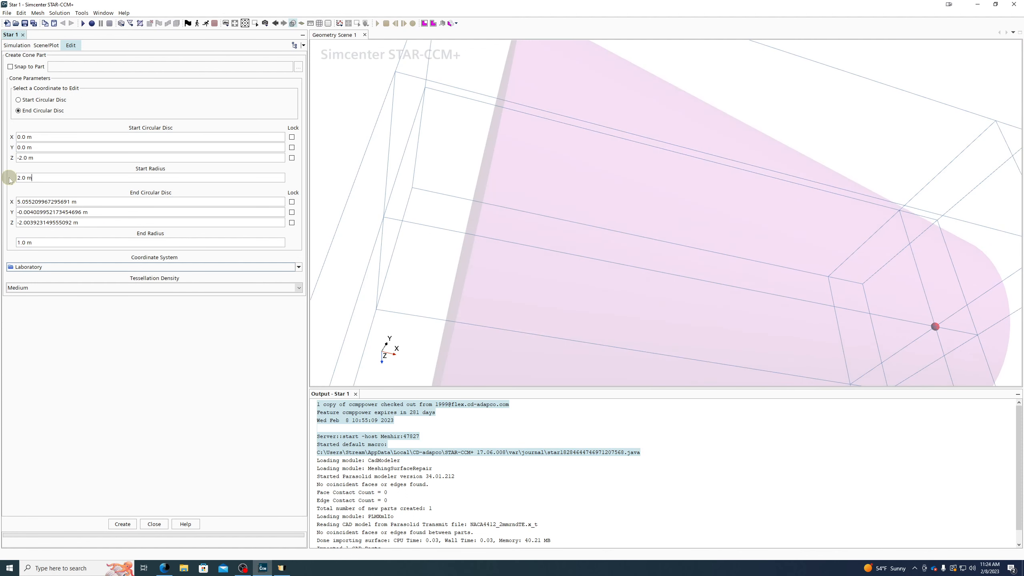
scroll(461, 170, "down", 5)
left_click_drag(461, 170, 500, 189)
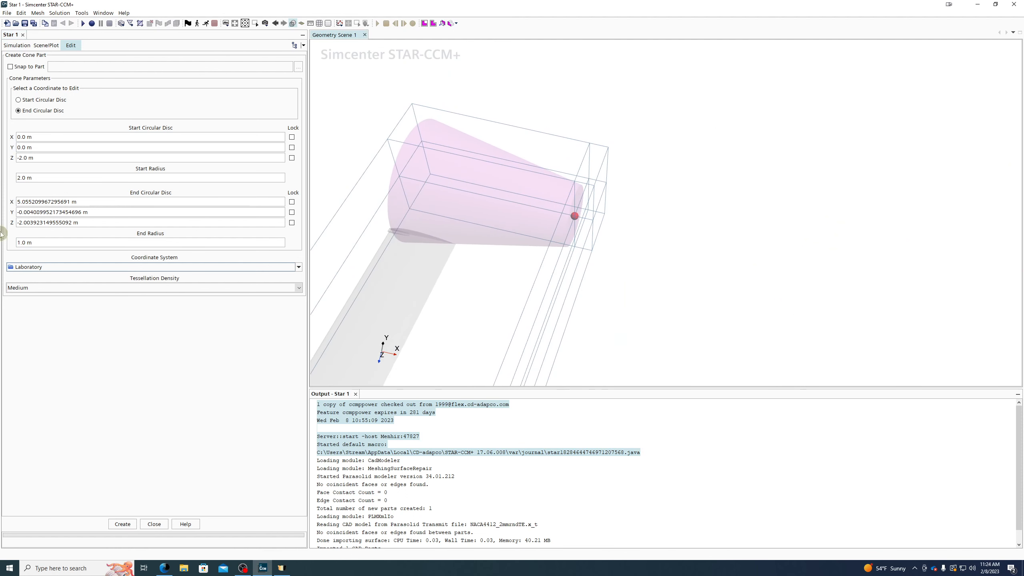
Set the cone's end radius to -0.05 m and move its end disc freehand in the scene
left_click_drag(41, 241, 11, 239)
key("BackSpace")
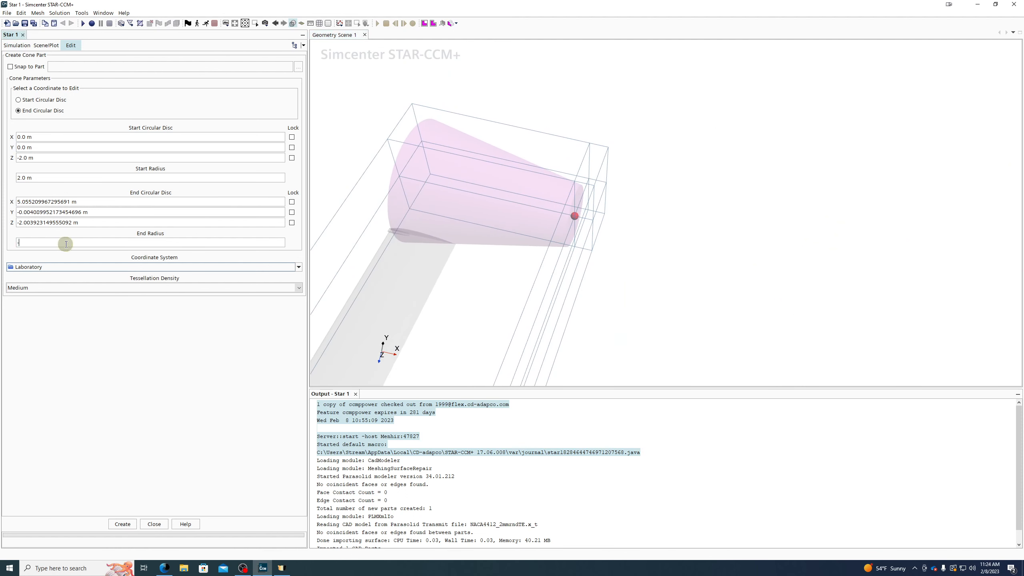
key("Return")
left_click_drag(574, 216, 561, 246)
Set the cone's end circular disc coordinates to X 5 m, Y 0 m and Z -2 m
left_click_drag(85, 203, 12, 201)
type("5")
key("Tab")
type("0")
key("Tab")
type("-2")
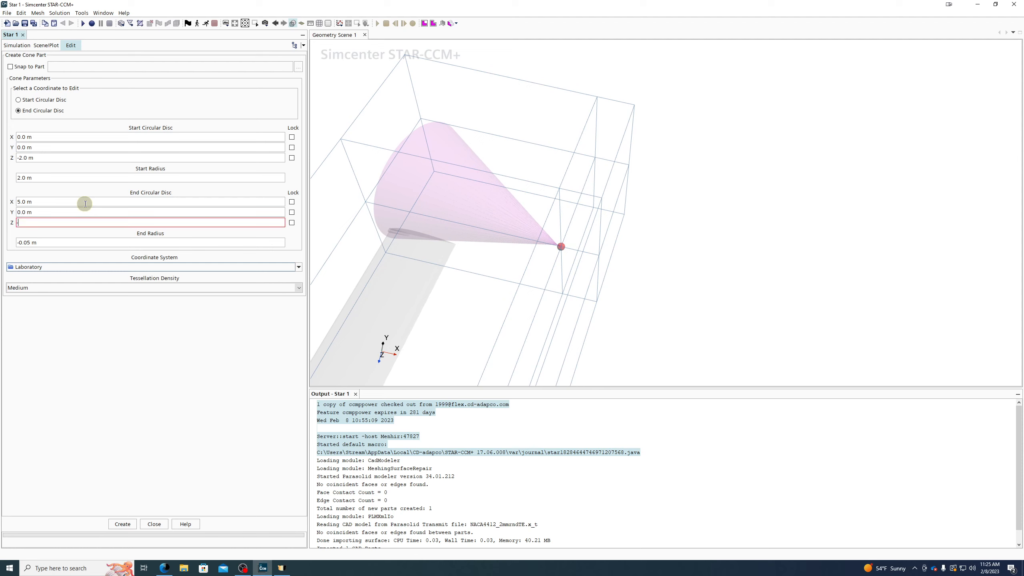
key("Tab")
left_click_drag(611, 276, 653, 171)
Re-enter the cone's end radius as -0.05 m and inspect the tip up close
left_click(50, 243)
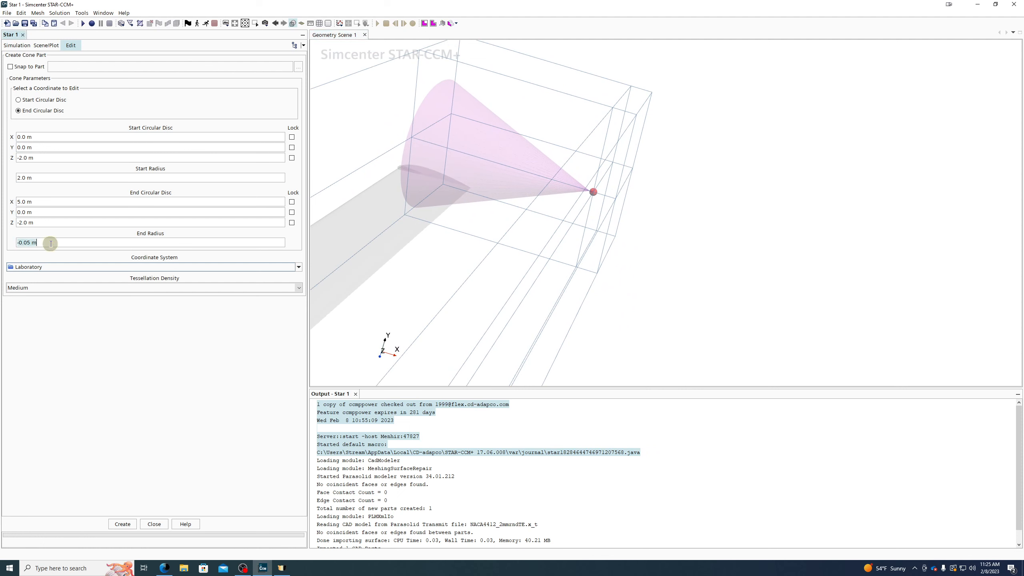
type("05")
key("Return")
scroll(588, 192, "up", 10)
left_click_drag(41, 243, 4, 242)
key("Left")
type(".0")
type("-")
key("Return")
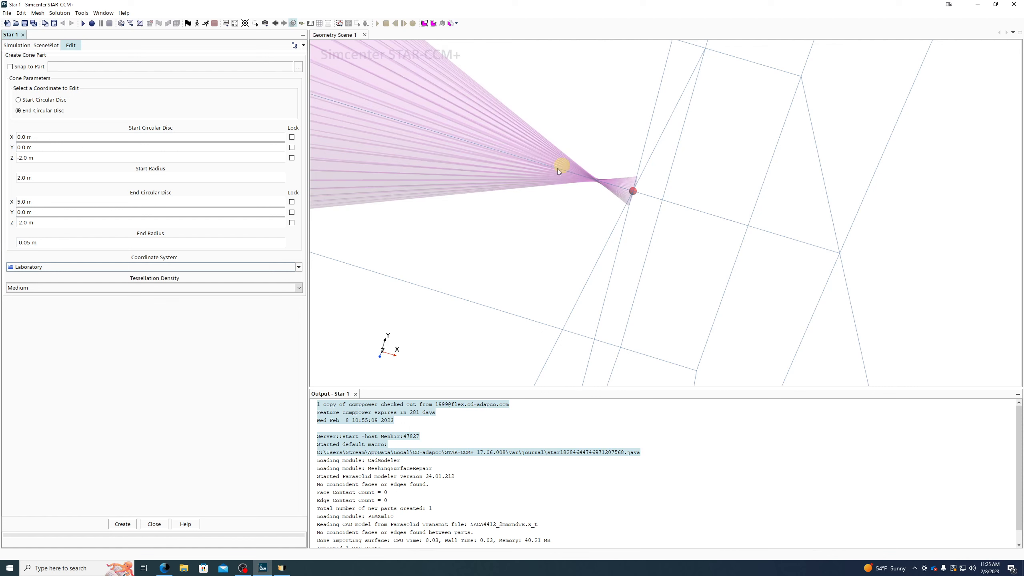
Correct the cone's end radius to 0.05 m, create the cone part and finish cone creation
left_click(19, 243)
key("BackSpace")
key("Return")
left_click(120, 524)
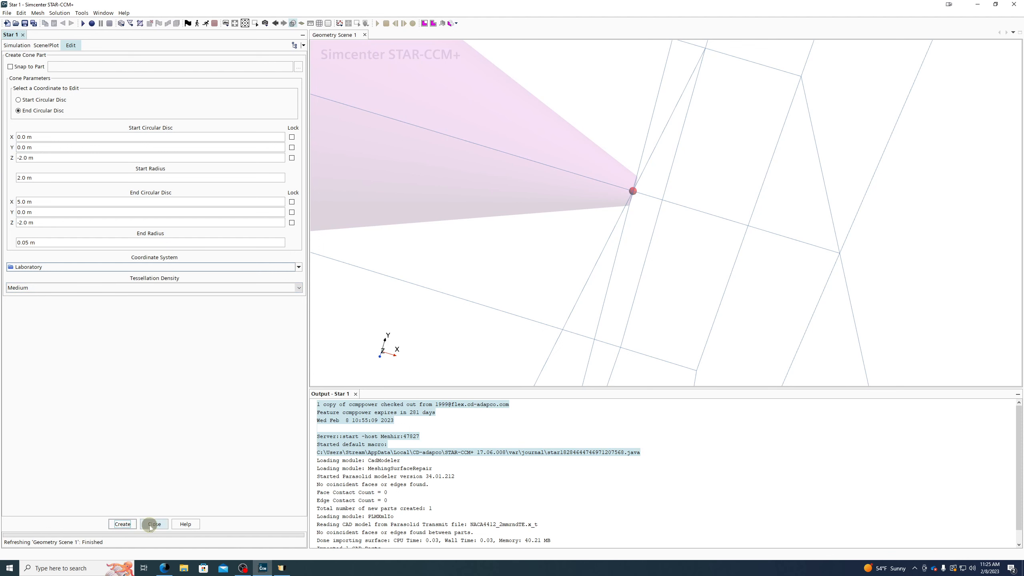
left_click(150, 524)
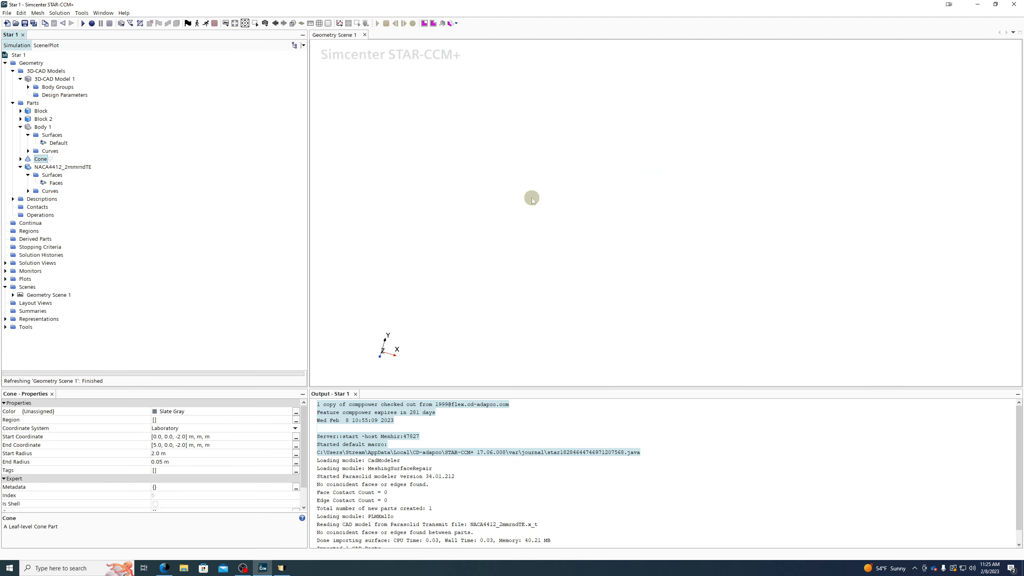
Begin a new cylinder shape part and move its start point freehand to about (0.97, -0.56, 2.23) m
right_click(22, 107)
mouse_move(81, 141)
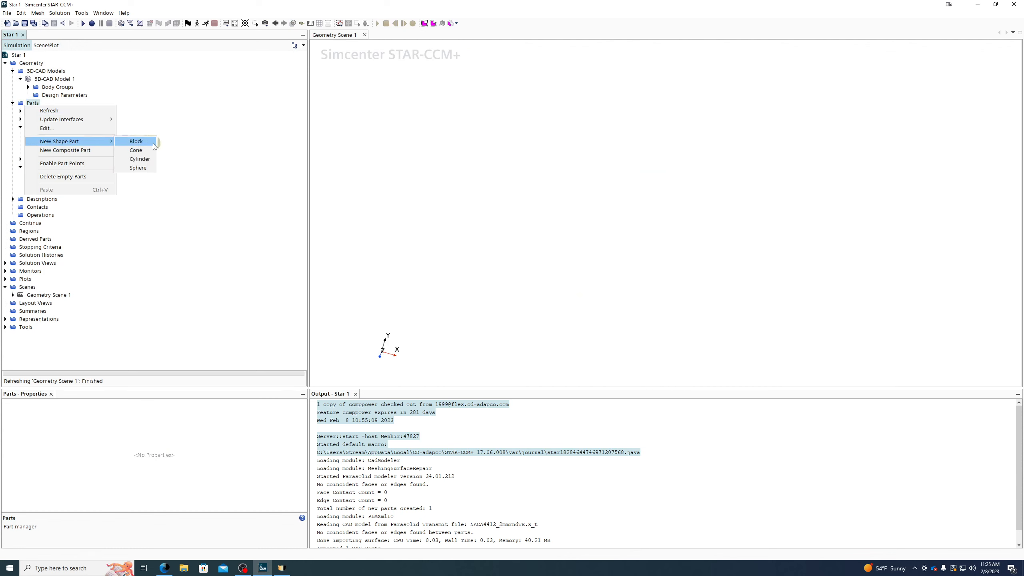
left_click(140, 158)
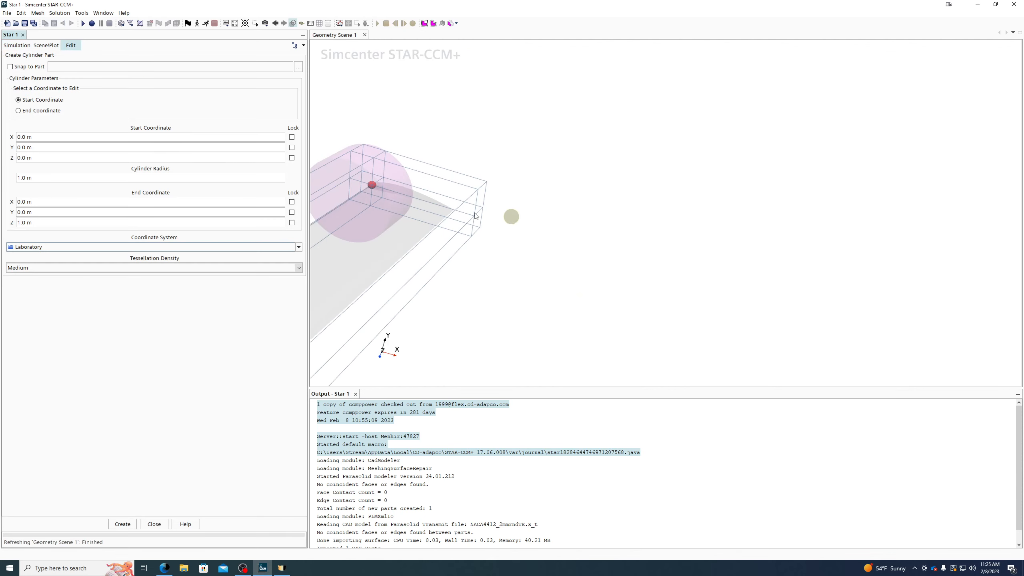
left_click_drag(474, 216, 436, 206)
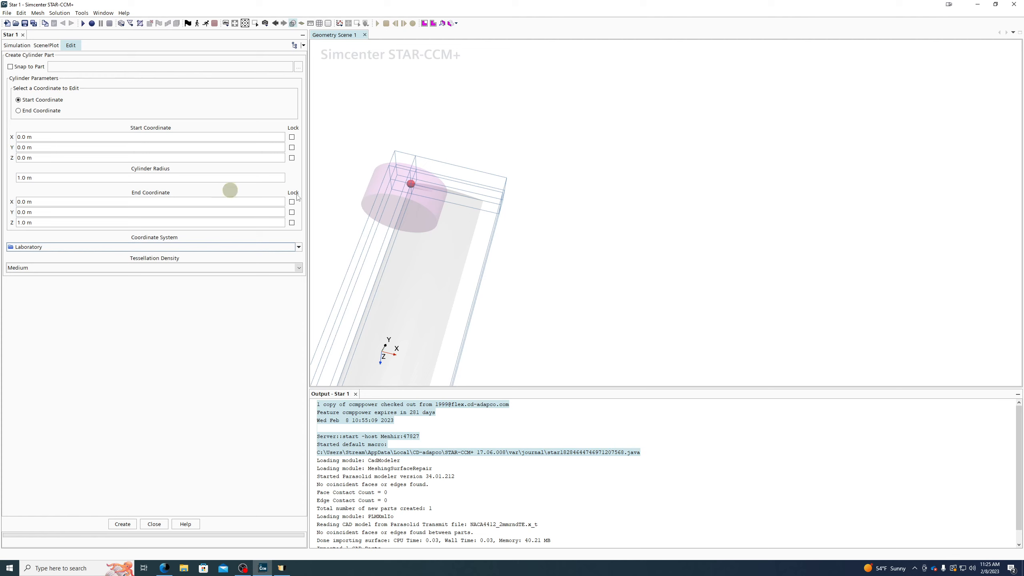
left_click_drag(410, 186, 558, 258)
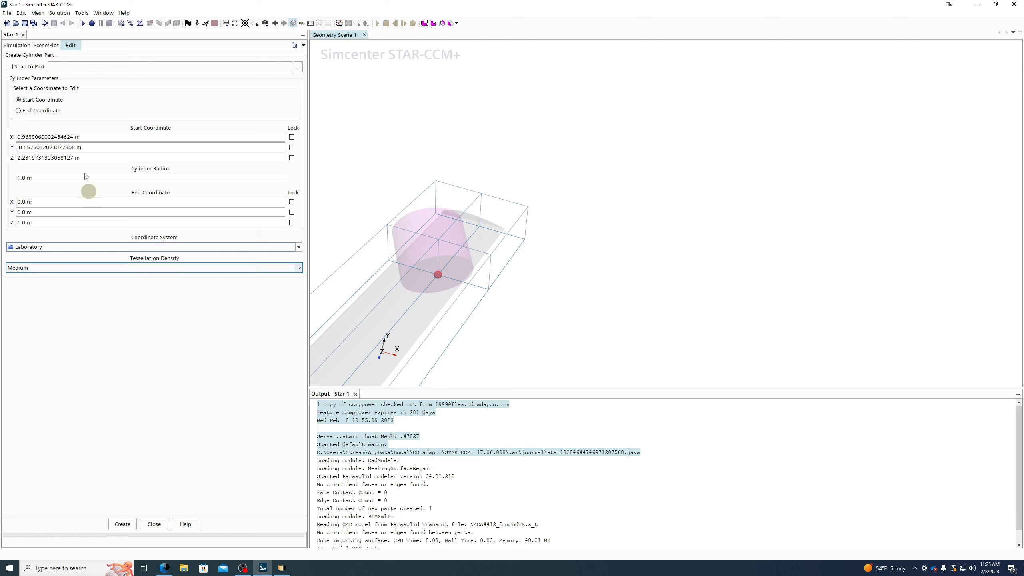
Set the cylinder's start coordinate to X 0 m, Y 10 m and Z 0 m
triple_click(90, 137)
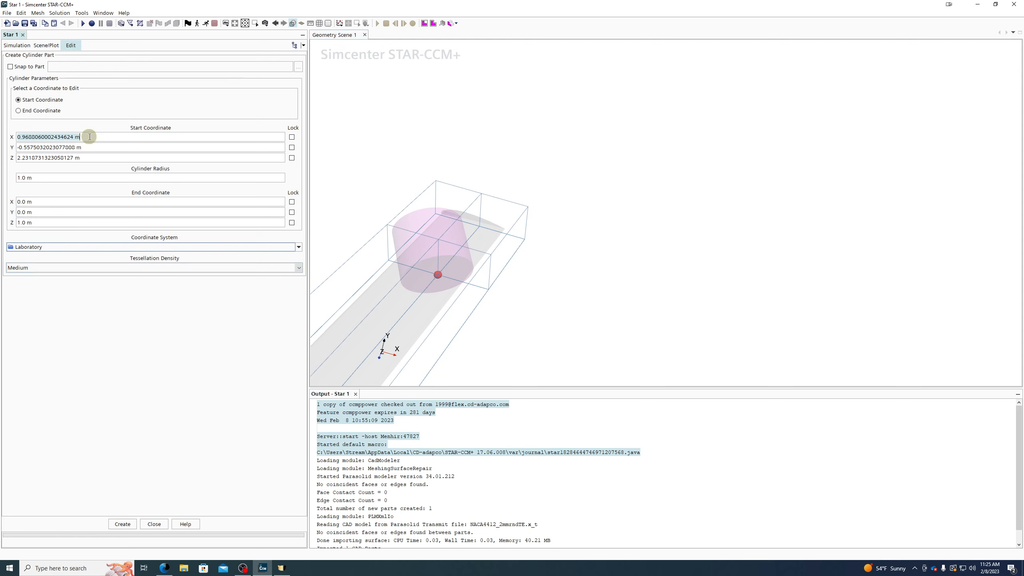
triple_click(94, 147)
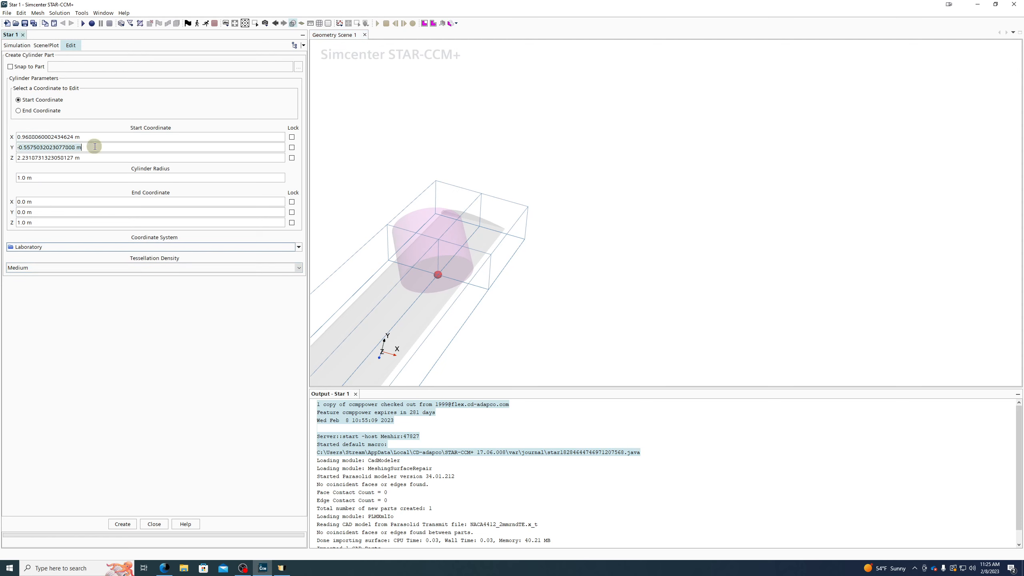
type("10")
triple_click(94, 137)
type("0")
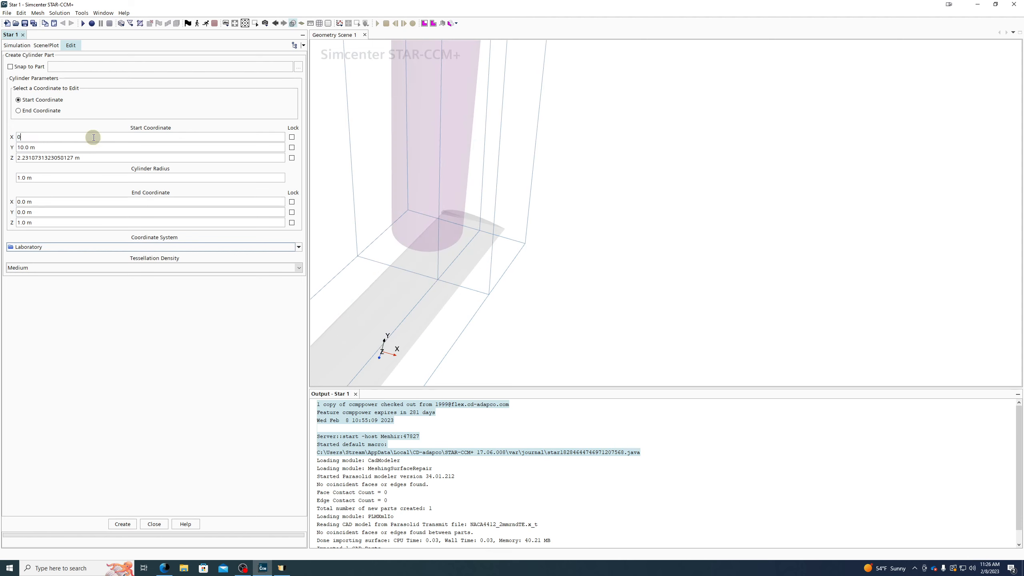
key("Return")
key("Tab")
key("Tab")
type("0")
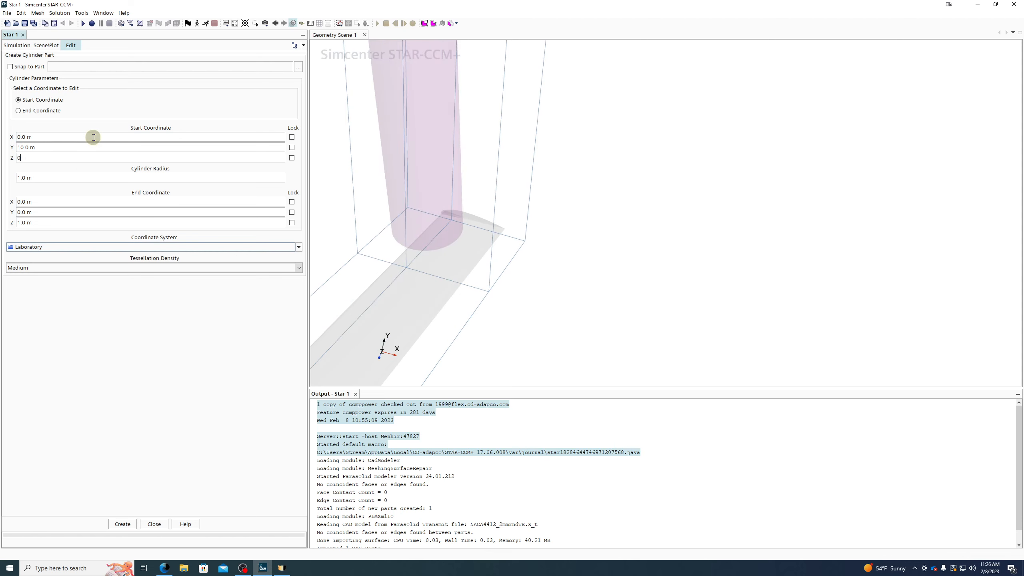
key("Return")
Set the cylinder's end coordinate to X 5 m, Y 10 m and Z 0 m
triple_click(64, 202)
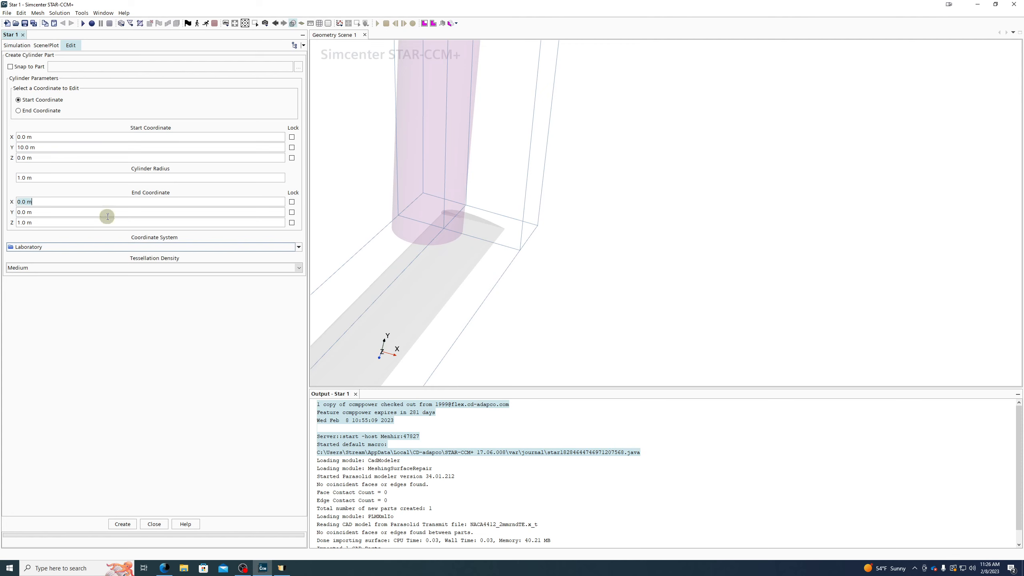
type("5")
key("Tab")
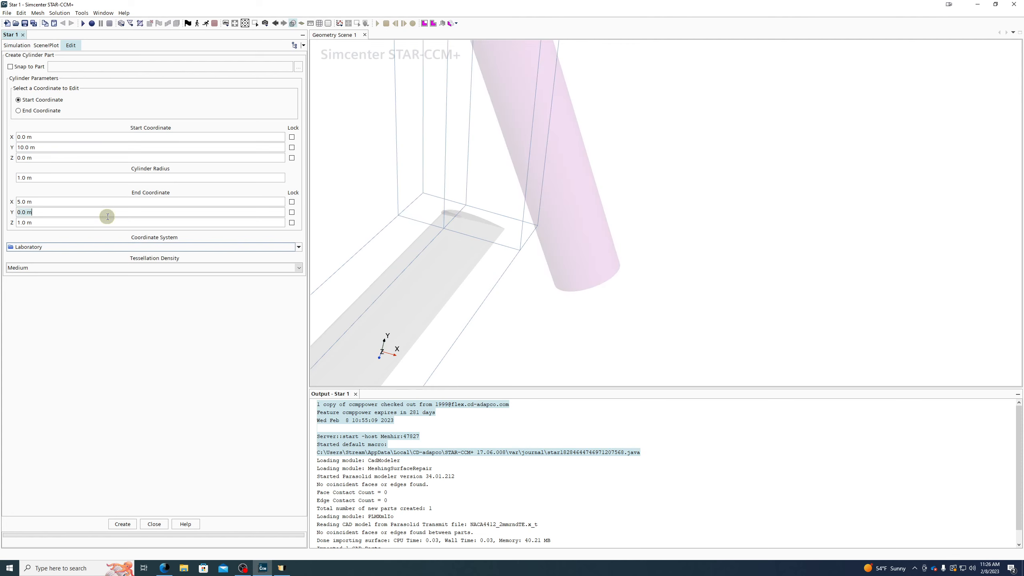
type("10")
key("Return")
key("Tab")
type("0")
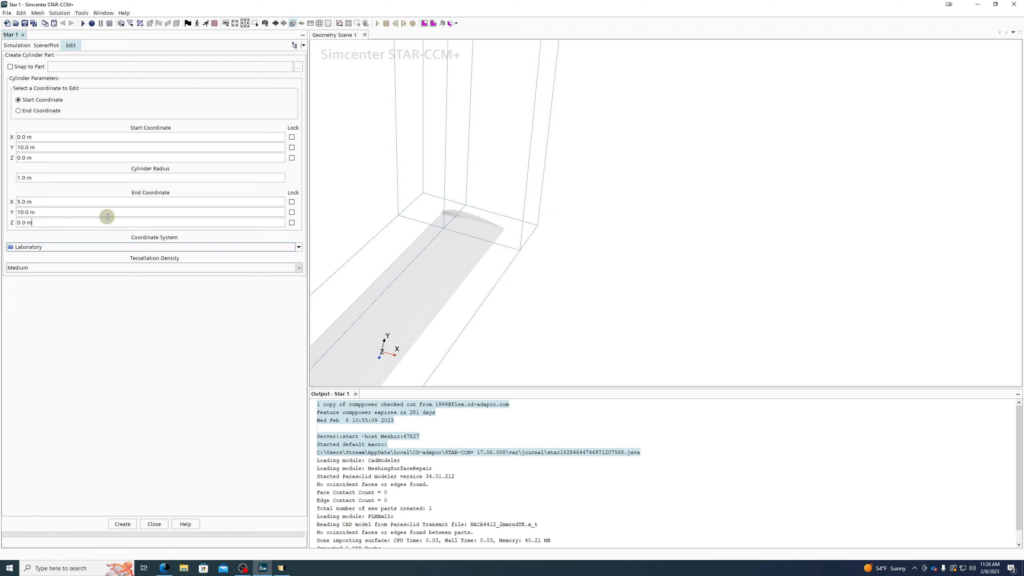
scroll(476, 185, "down", 8)
scroll(503, 101, "up", 7)
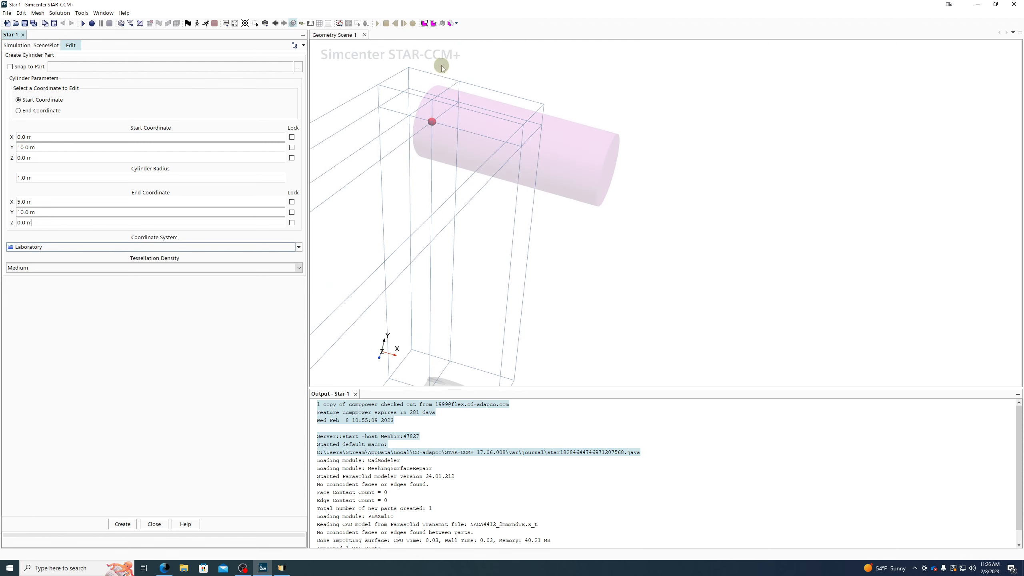
scroll(455, 100, "up", 3)
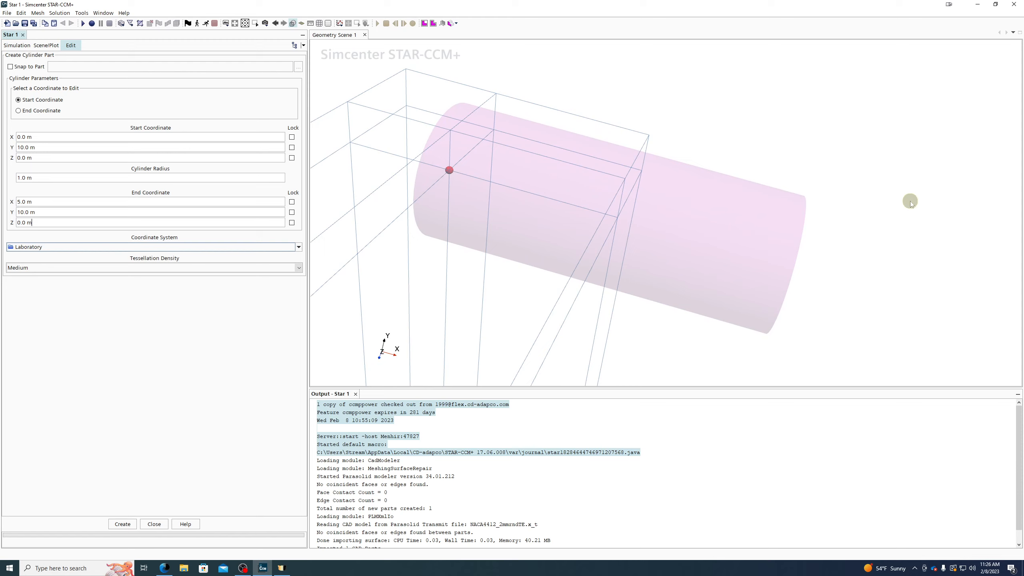
left_click_drag(910, 201, 210, 201)
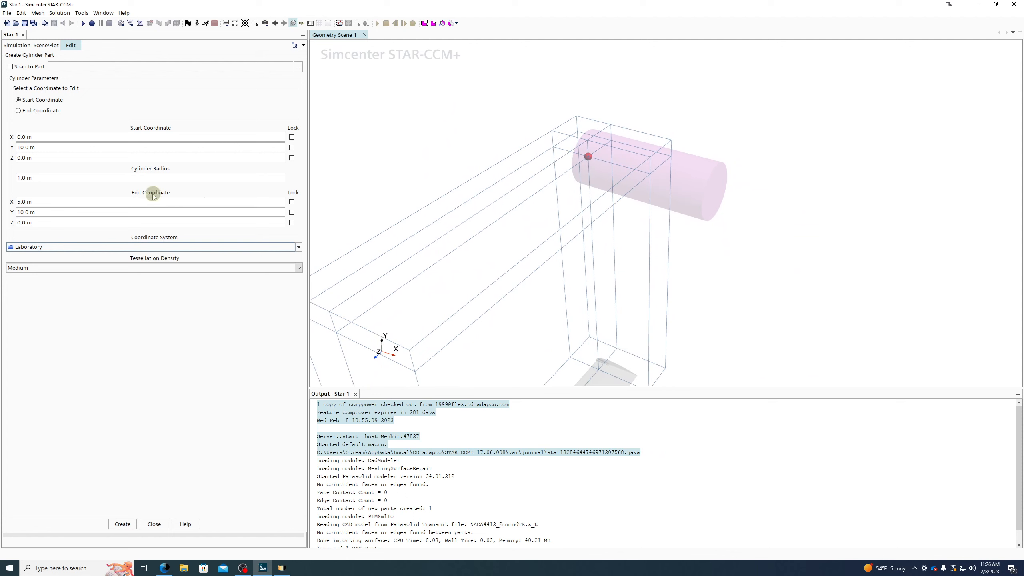
Set the cylinder radius to 0.5 m, create the cylinder part and finish cylinder creation
left_click(132, 175)
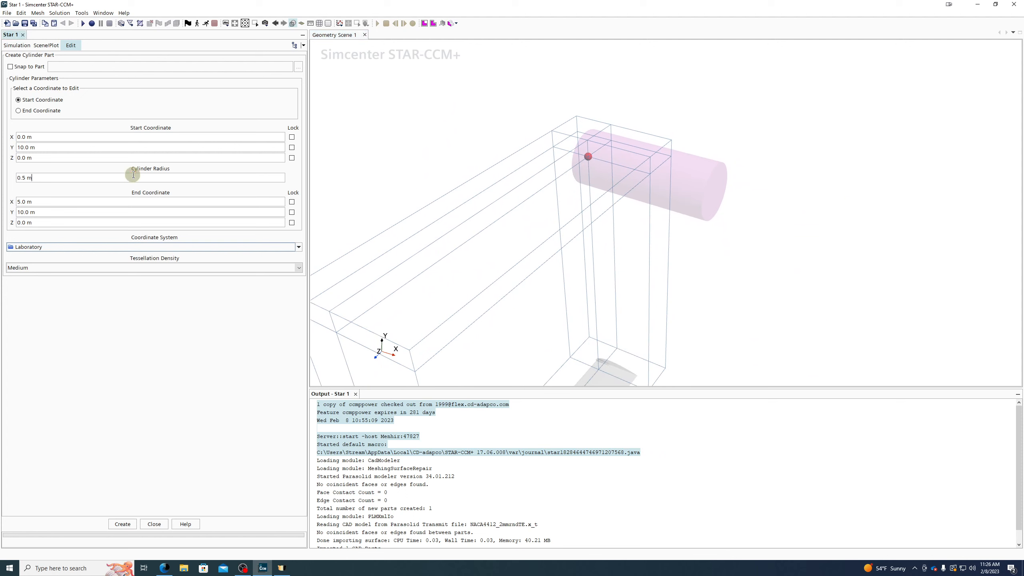
type("0.5 m")
key("Return")
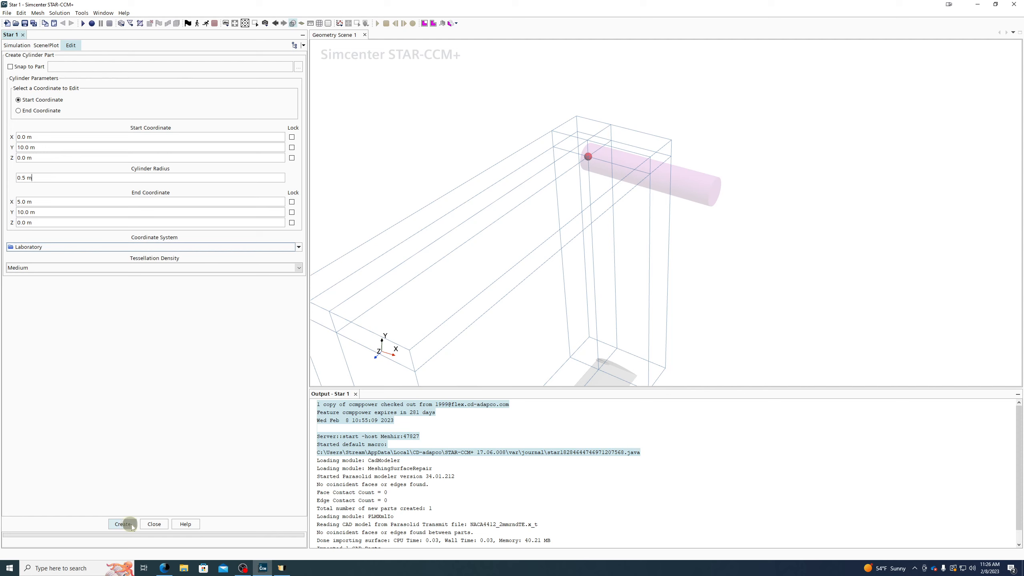
left_click(131, 524)
left_click(155, 524)
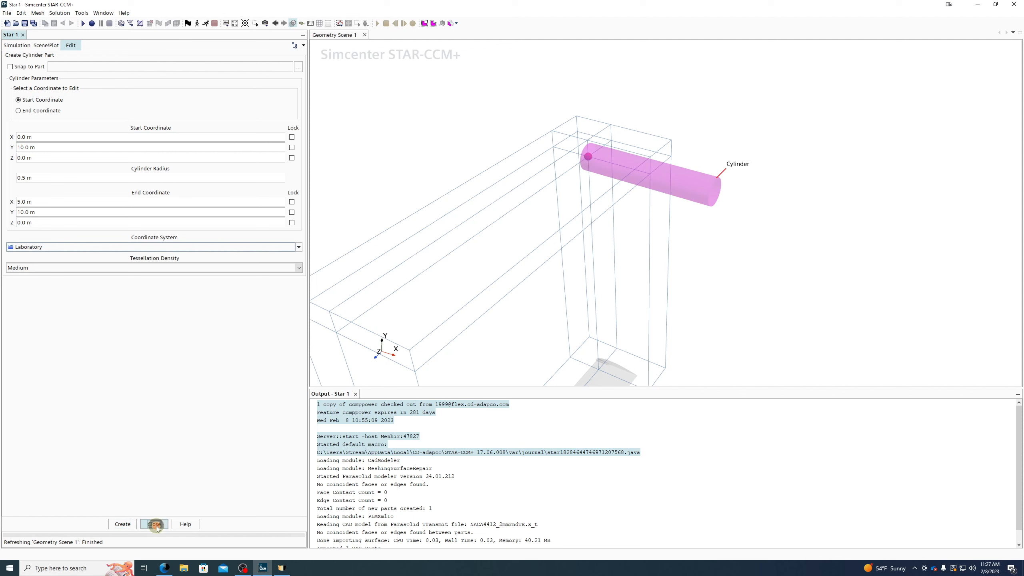
Highlight the Block, Block 2, Cone and Cylinder parts one after another in the geometry scene
left_click(45, 113)
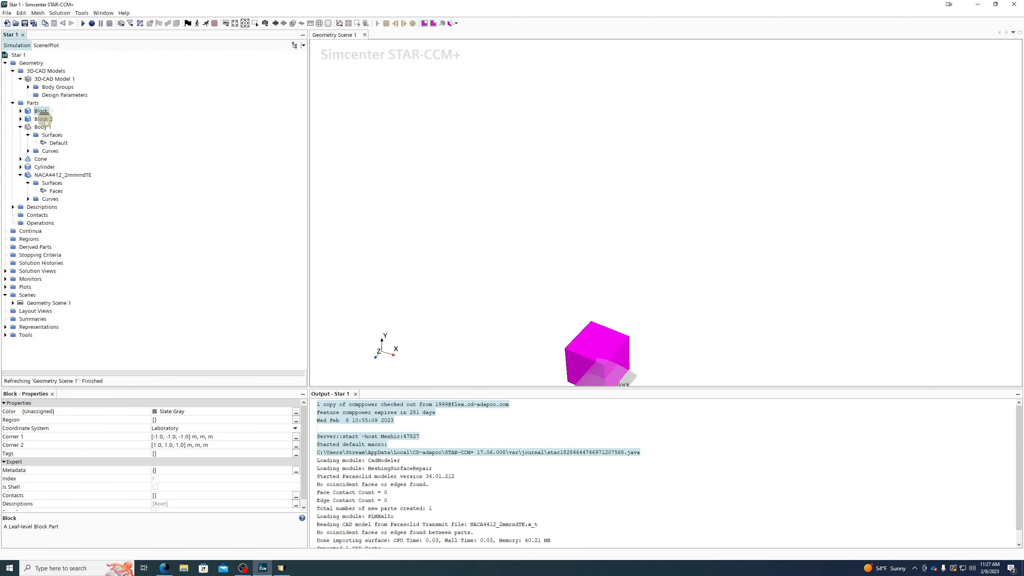
left_click(45, 118)
left_click(40, 159)
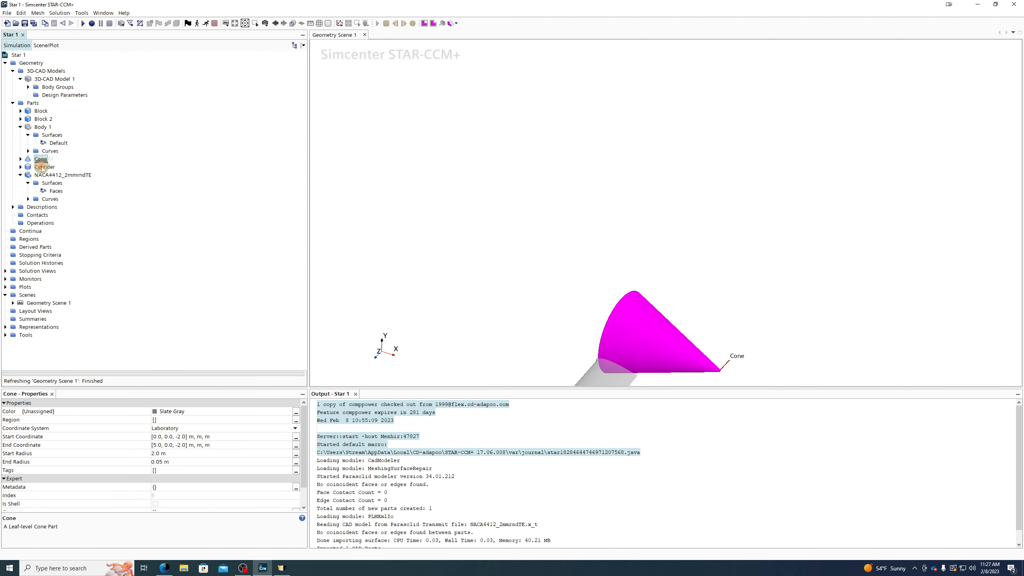
left_click(43, 167)
Begin a new sphere shape part and move its origin freehand to about (2.50, 0.70, -0.50) m
right_click(35, 106)
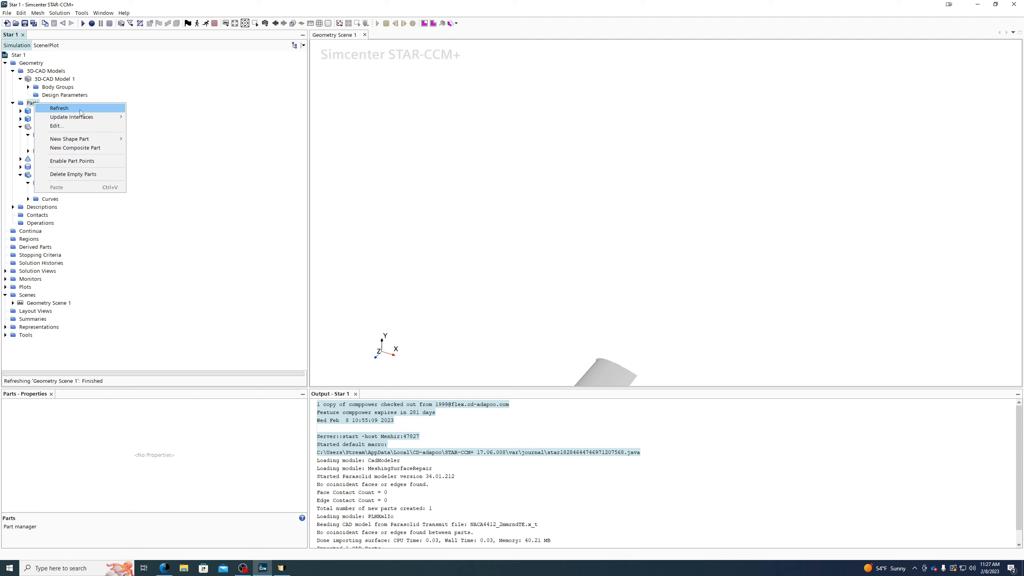
left_click(157, 168)
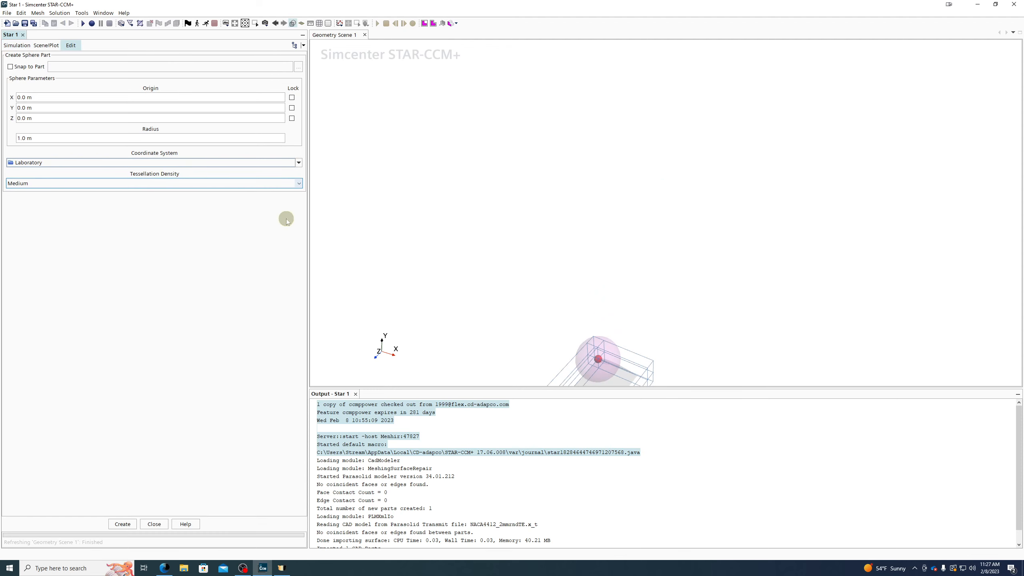
left_click_drag(662, 309, 661, 295)
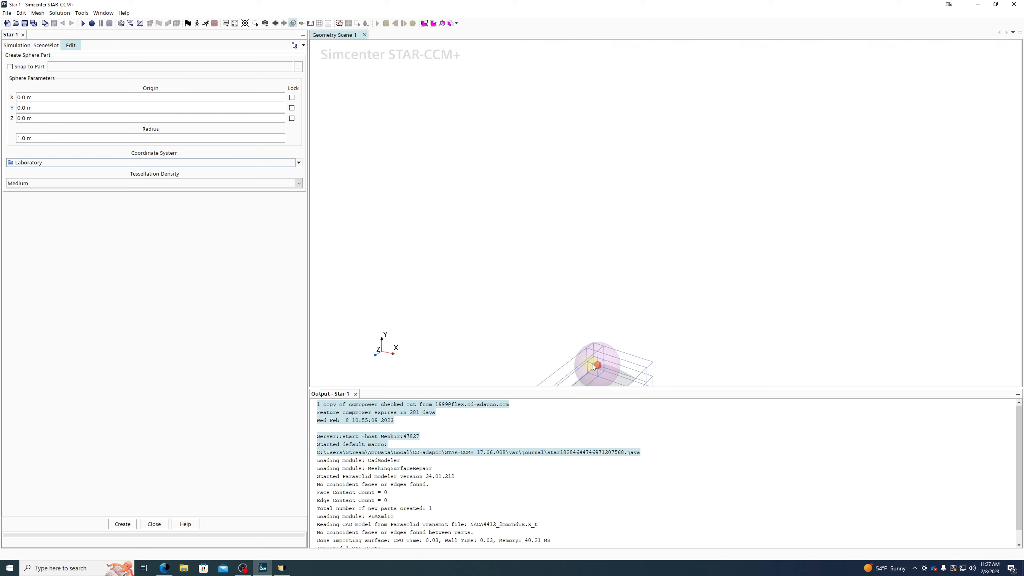
left_click_drag(592, 364, 597, 246)
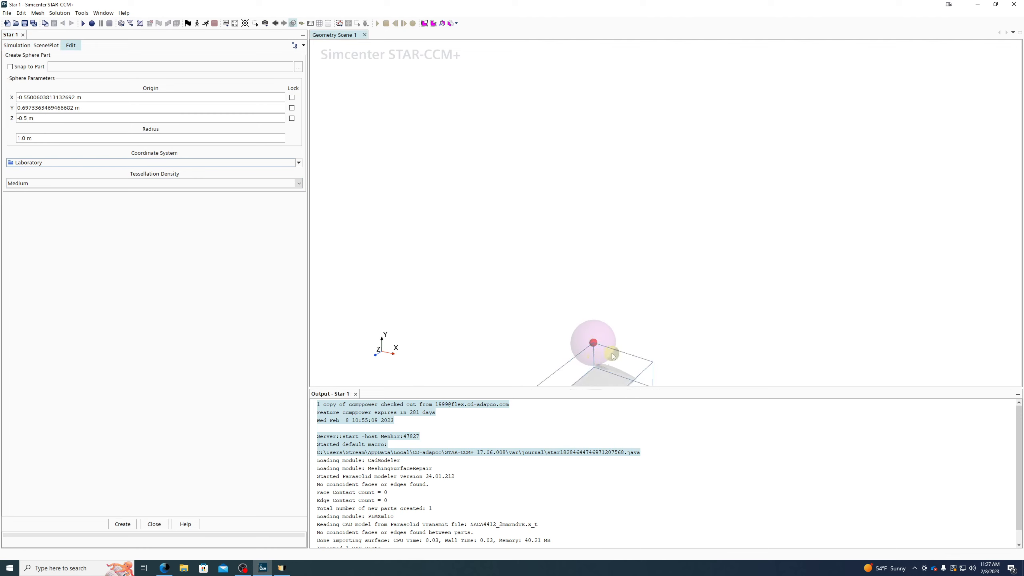
scroll(445, 155, "down", 3)
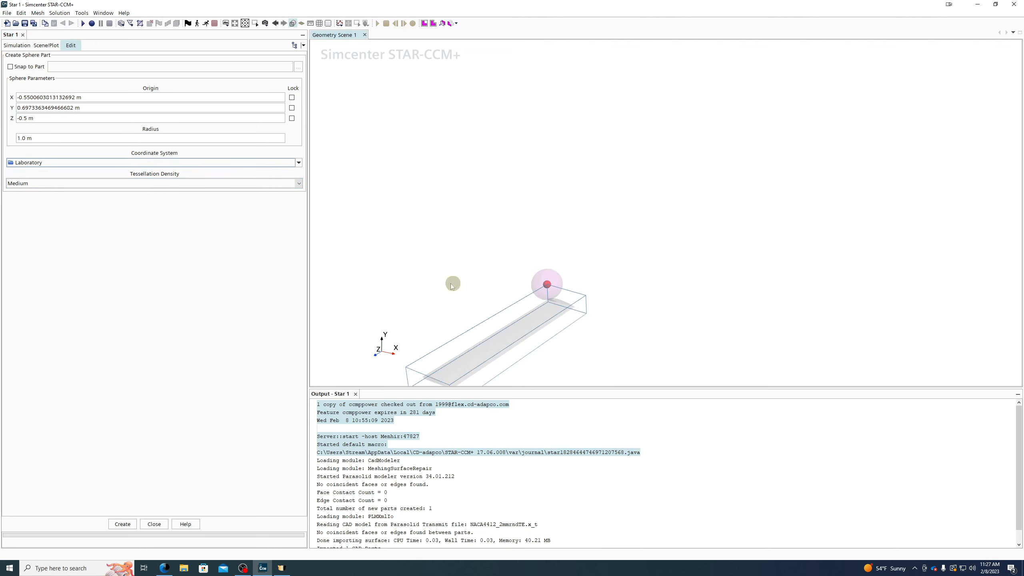
left_click_drag(561, 353, 773, 341)
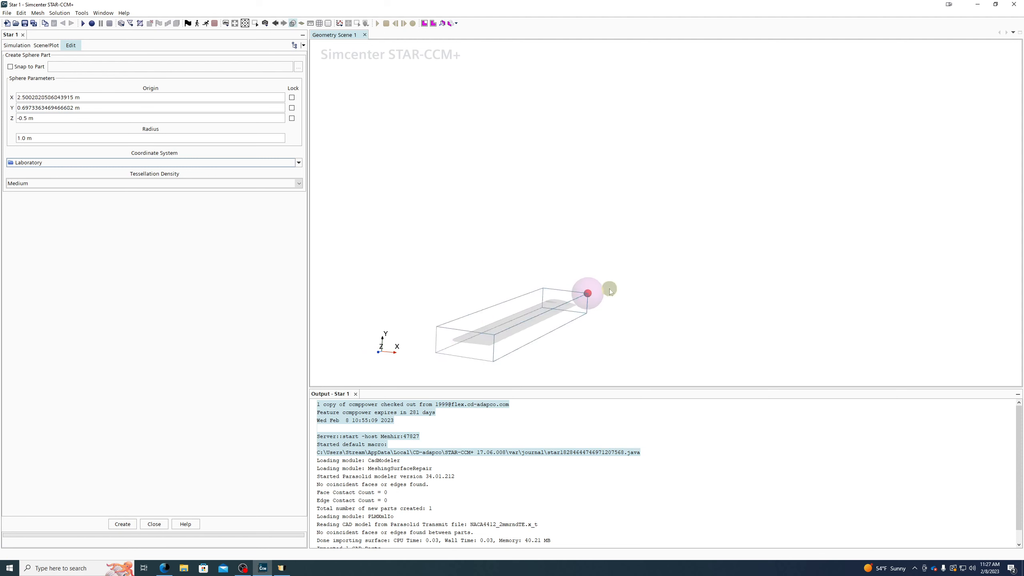
left_click_drag(608, 288, 621, 309)
Set the sphere's origin to X 0 m, Y -10 m and Z 0 m
left_click(96, 95)
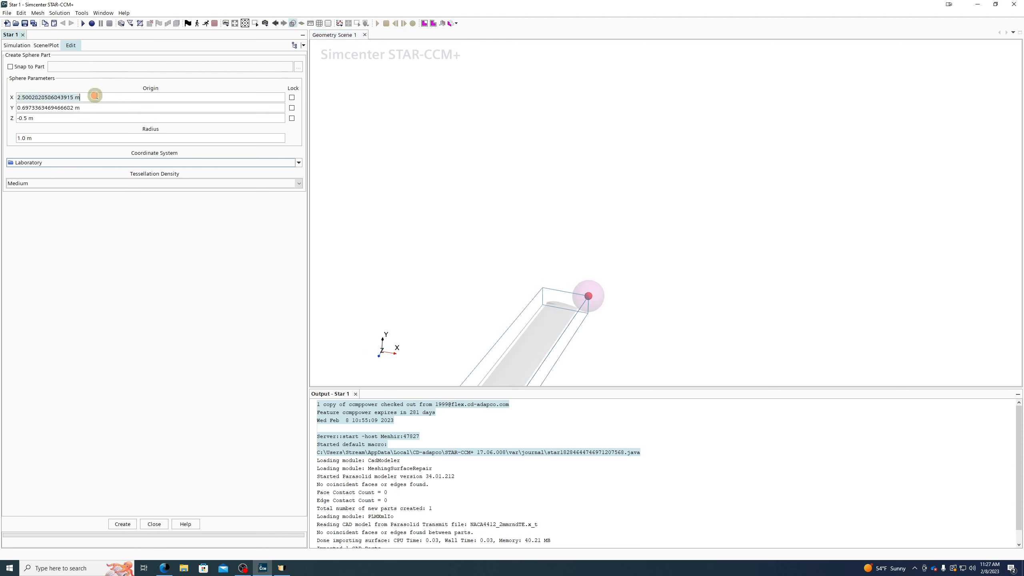
type("0")
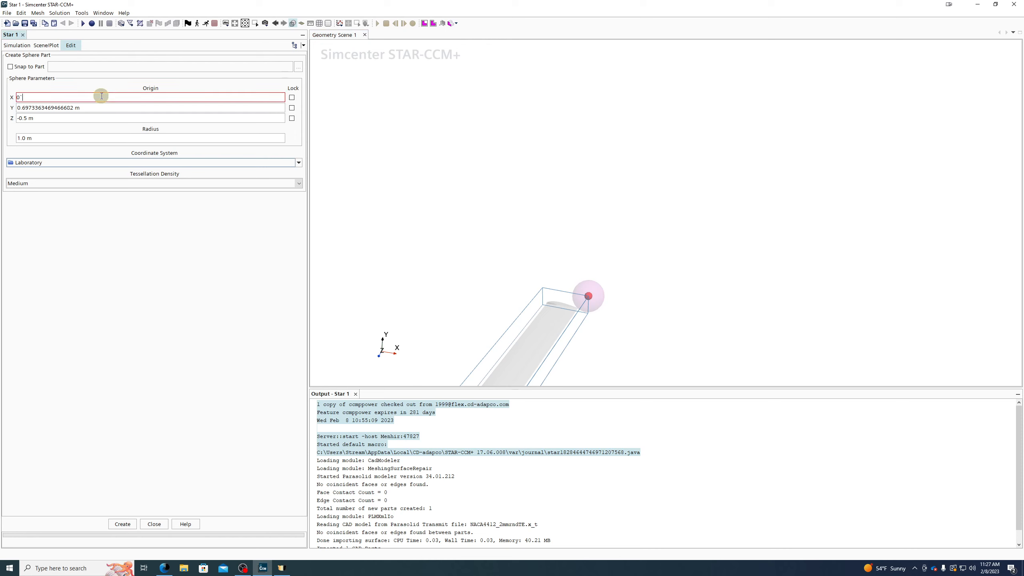
key("Tab")
type("-10")
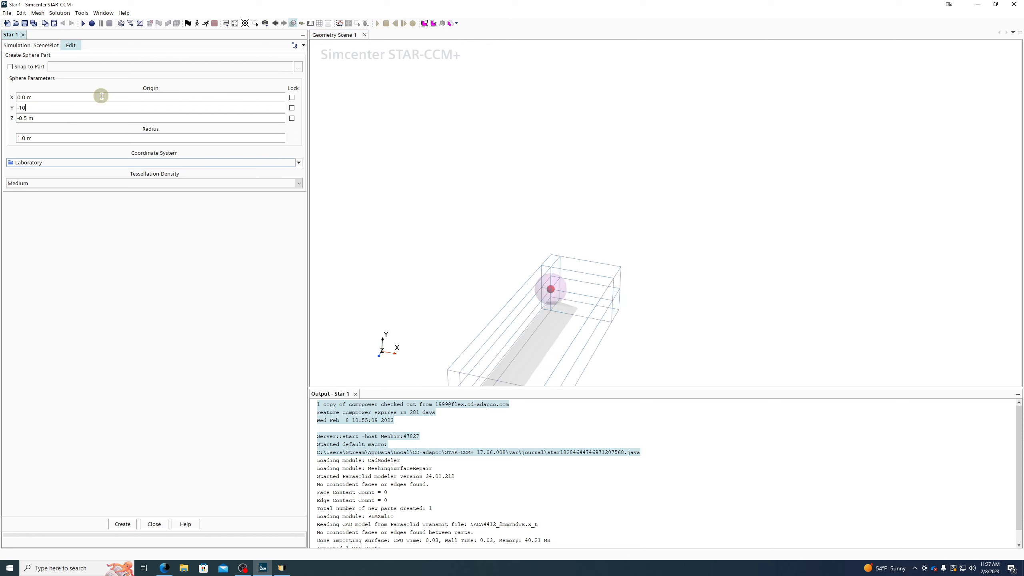
key("Tab")
type("0")
key("Return")
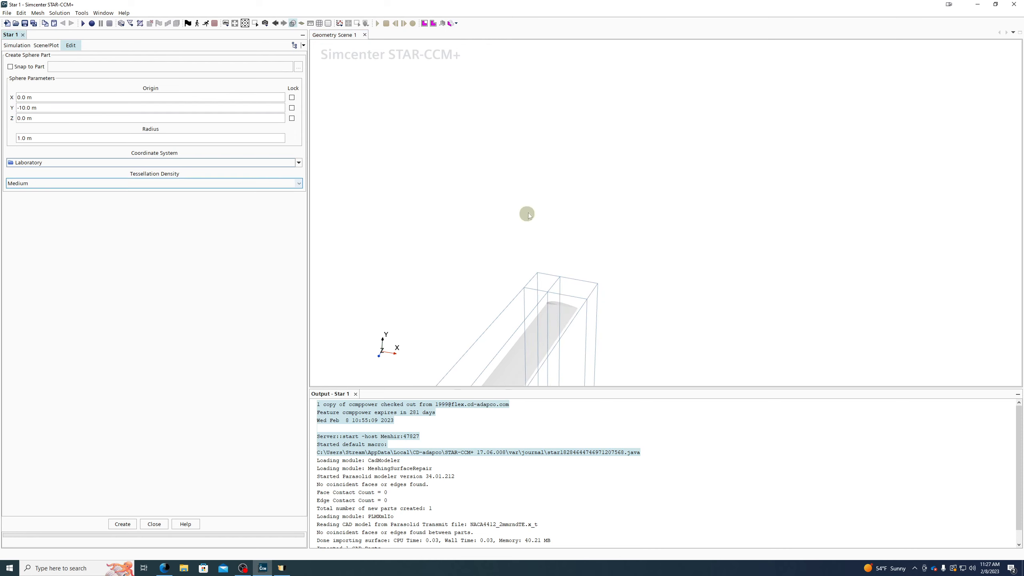
Move the sphere's origin freehand in the scene to about (0.23, -9.97, -0.36) m
scroll(601, 400, "down", 2)
scroll(635, 308, "up", 4)
scroll(608, 307, "down", 5)
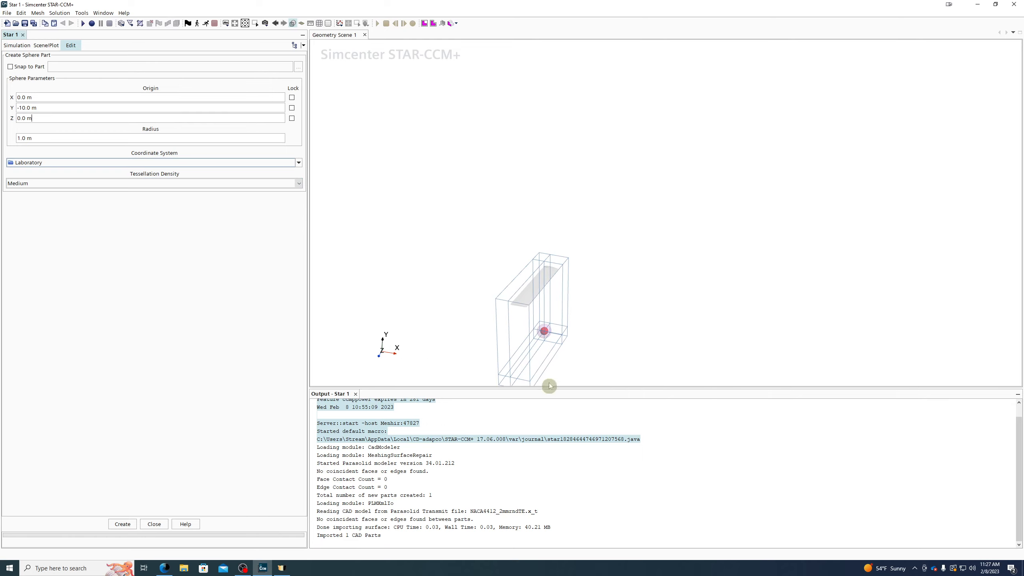
scroll(542, 375, "up", 6)
scroll(537, 333, "up", 4)
left_click_drag(554, 302, 617, 306)
Set the sphere's radius to 5 m
left_click(52, 138)
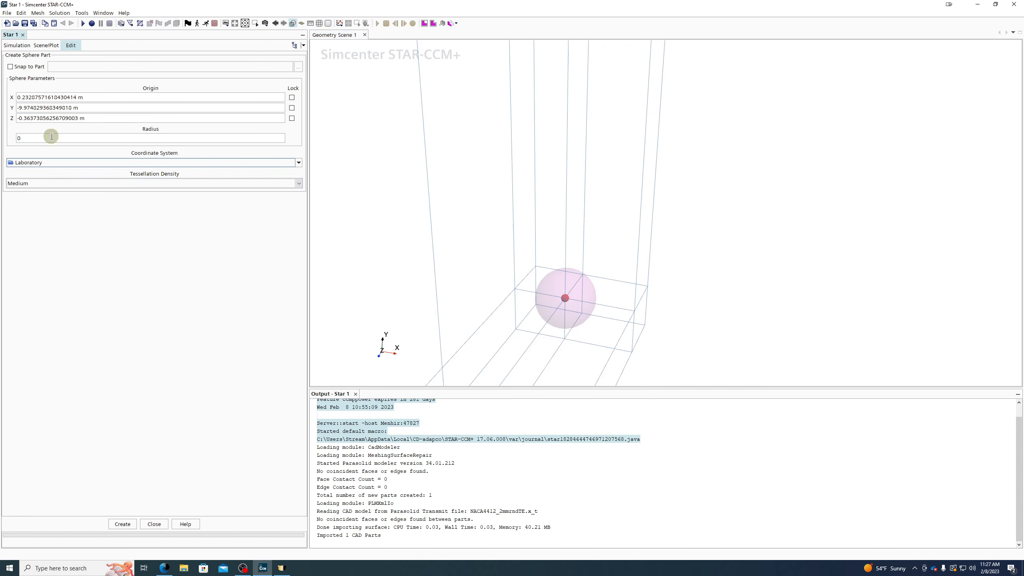
type("0")
key("BackSpace")
type("5")
key("Return")
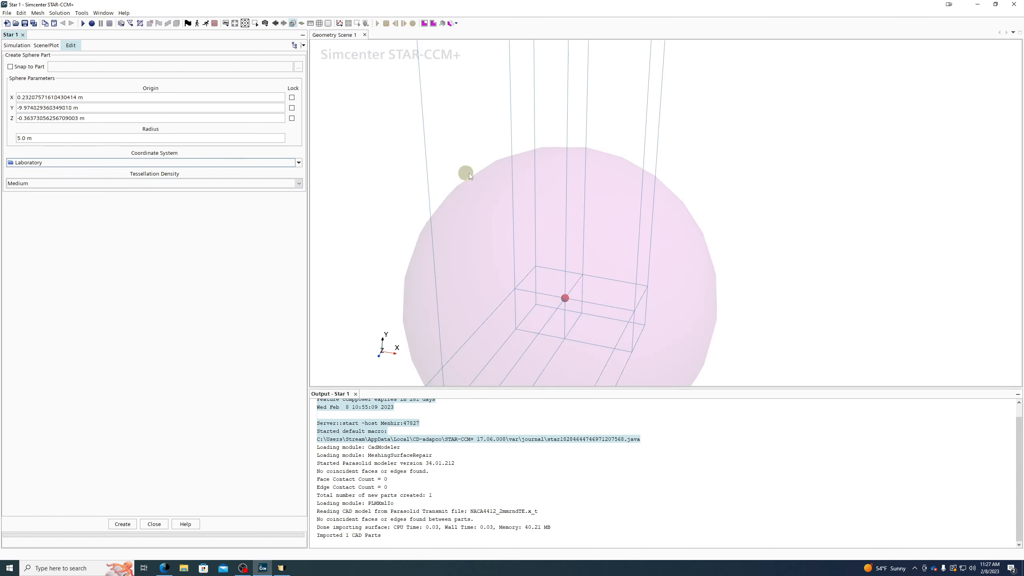
Change the sphere's radius to 5.0 in, using inches as the unit
scroll(474, 173, "down", 4)
left_click_drag(476, 174, 641, 186)
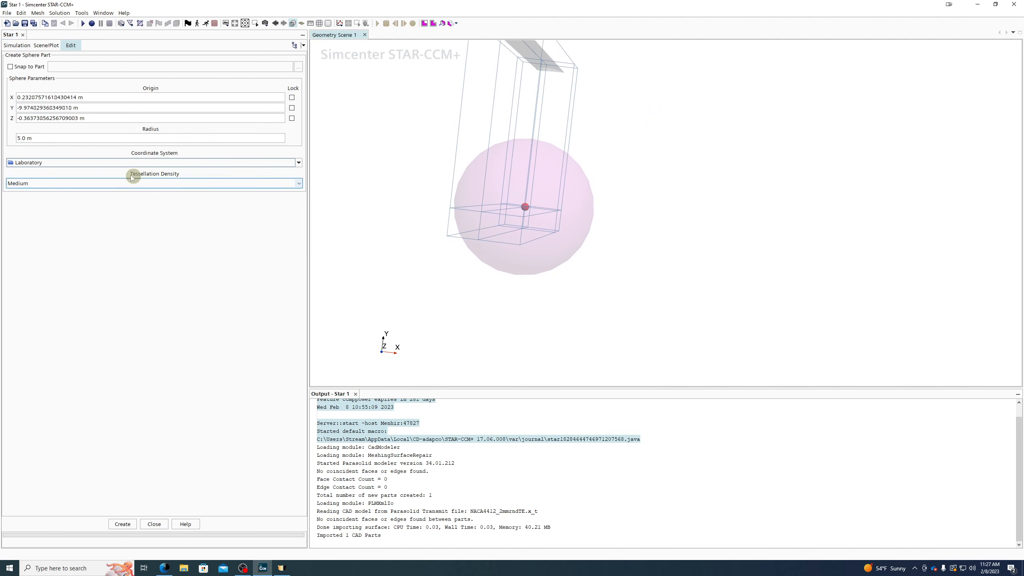
left_click(58, 138)
type("5")
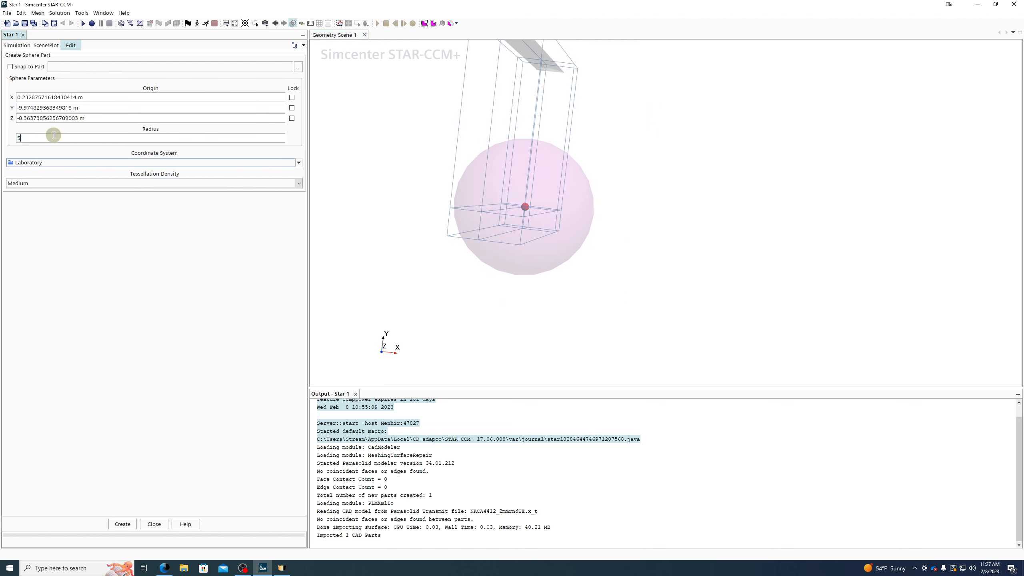
type(".0 in")
key("Return")
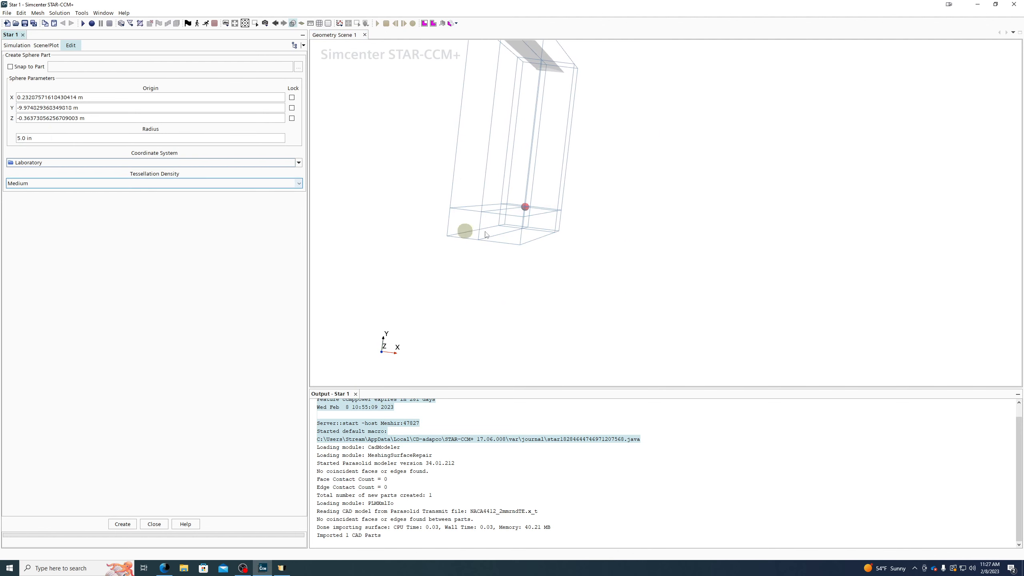
Switch the sphere's radius unit to millimetres for a radius of 5.0 mm
scroll(525, 207, "up", 5)
scroll(528, 211, "up", 3)
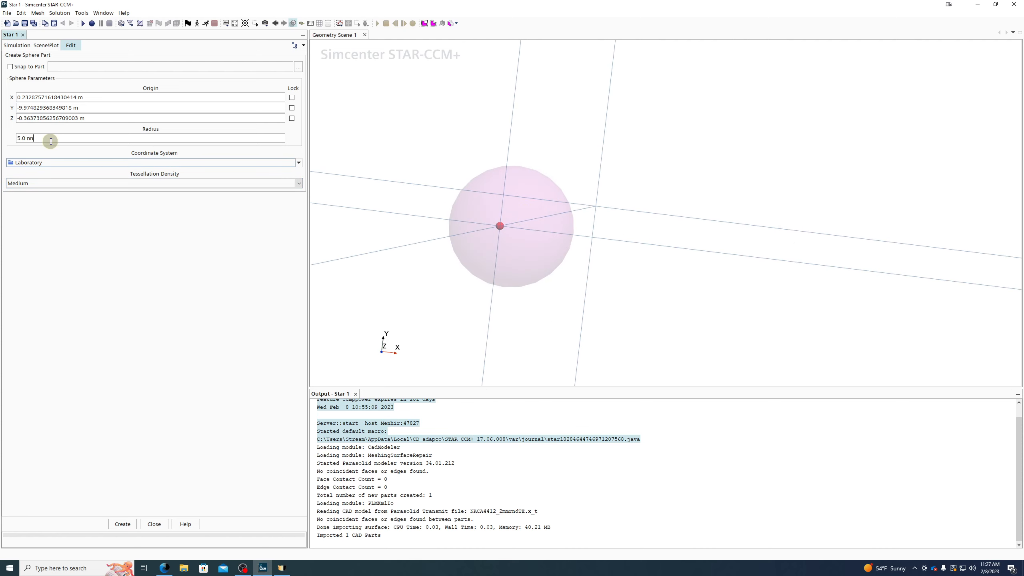
type("m")
key("Return")
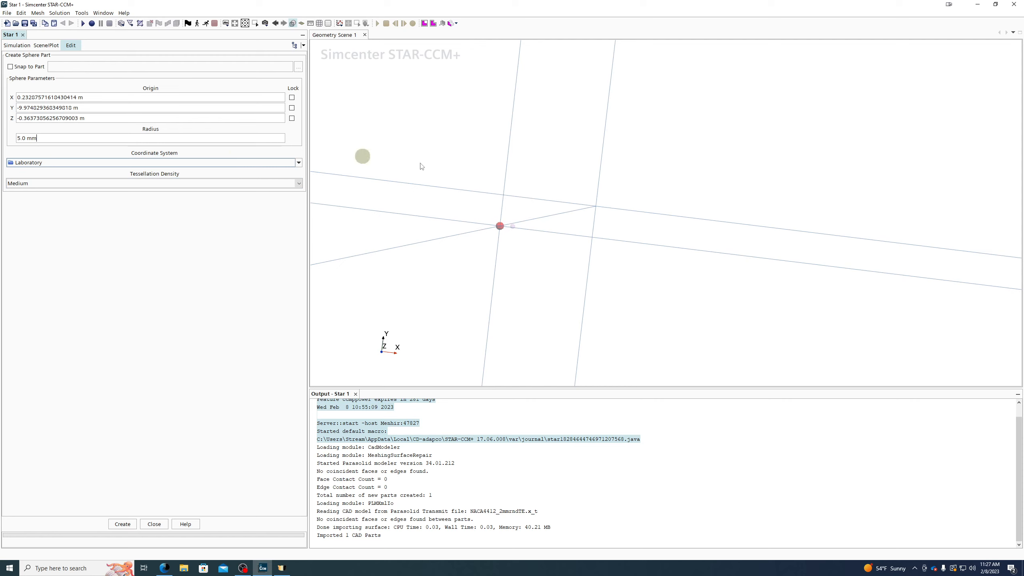
Move the sphere's origin freehand in the scene to about (0.22, -10.00, -0.36) m
mouse_move(422, 166)
left_mouse_down()
mouse_move(528, 233)
mouse_move(423, 180)
left_mouse_up()
scroll(422, 181, "down", 1)
right_click_drag(464, 190, 490, 220)
scroll(838, 134, "down", 4)
left_click_drag(715, 168, 646, 155)
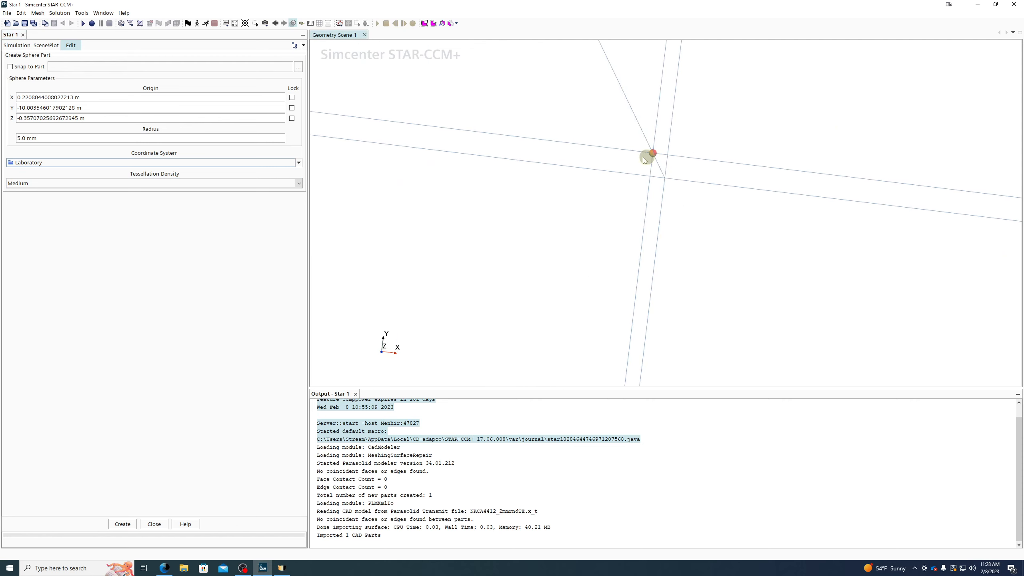
Open the sphere's radius value for editing
left_click(64, 138)
scroll(709, 181, "down", 2)
scroll(712, 277, "down", 5)
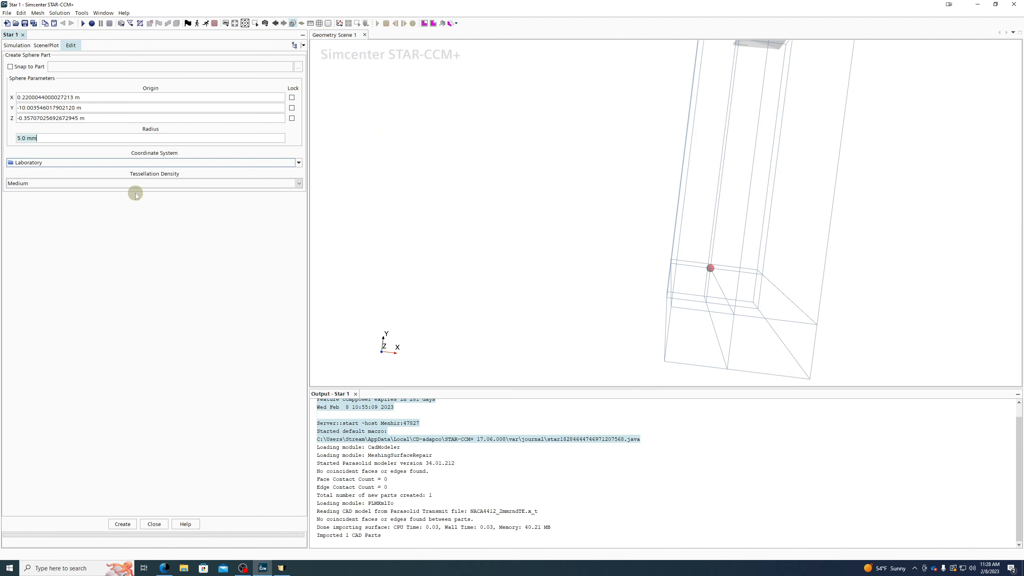
Set the sphere's radius to 1 mm
type("1 ,m")
key("BackSpace")
type("mm")
key("Return")
key("BackSpace")
key("BackSpace")
key("BackSpace")
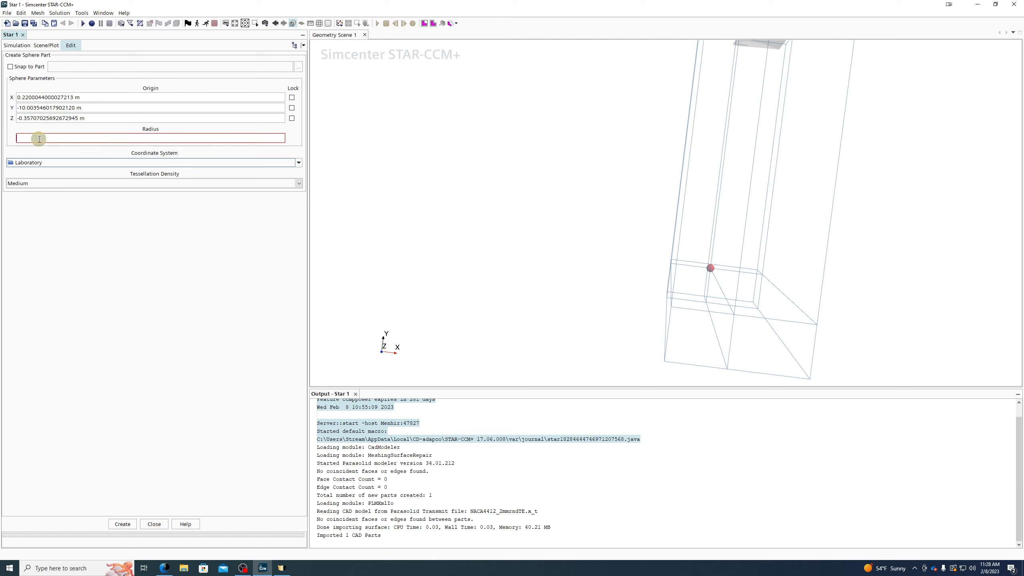
type("1")
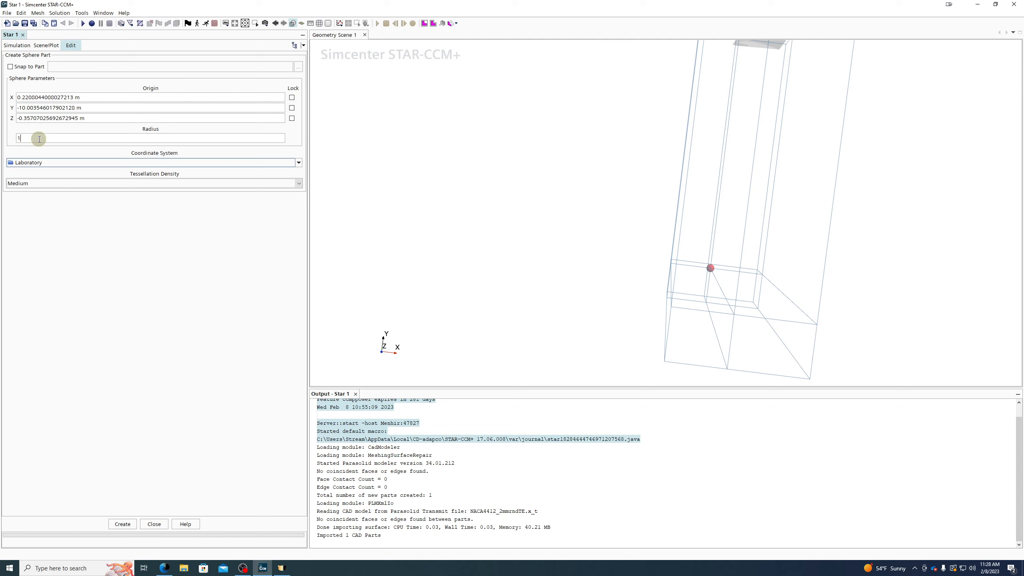
scroll(714, 259, "up", 4)
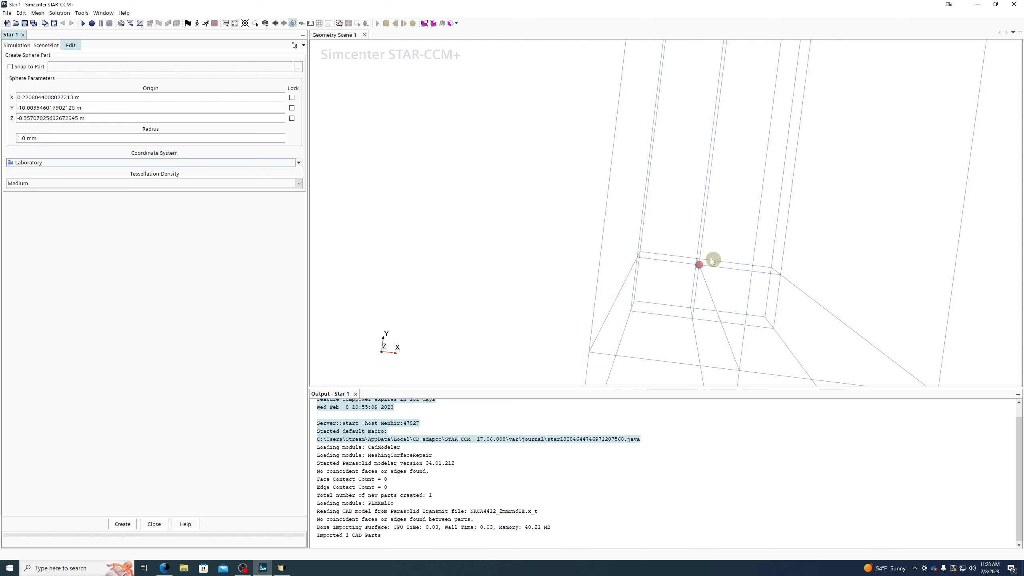
Set the sphere's radius to 1 m, create the sphere part, and close the sphere creation form
left_click_drag(47, 138, 27, 138)
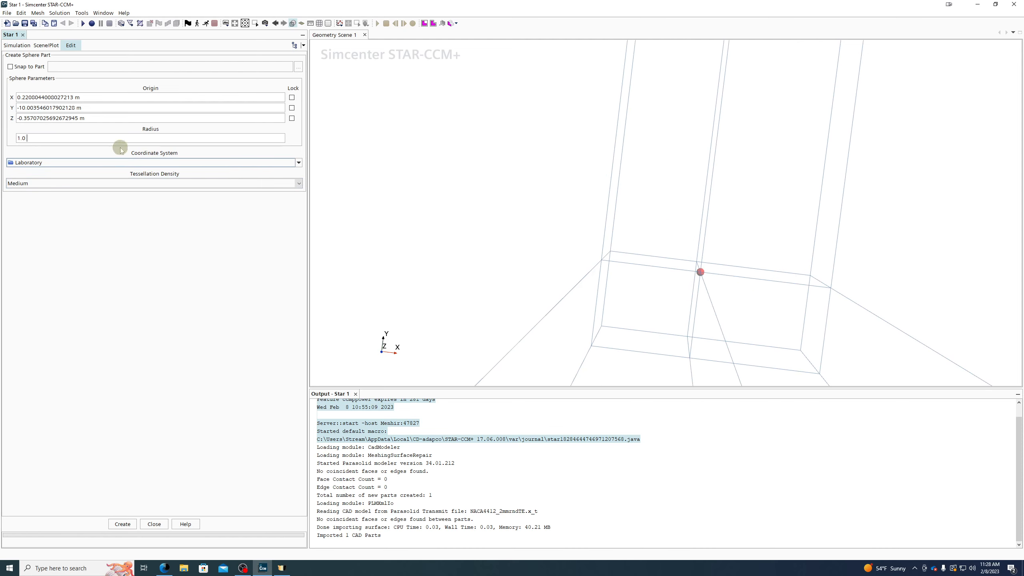
type("m")
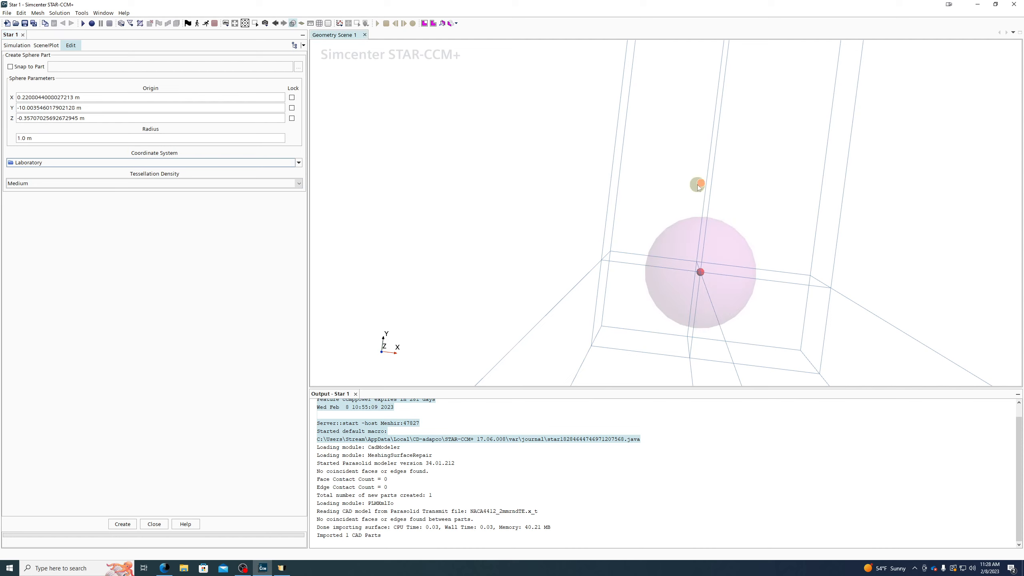
left_click_drag(699, 183, 597, 192)
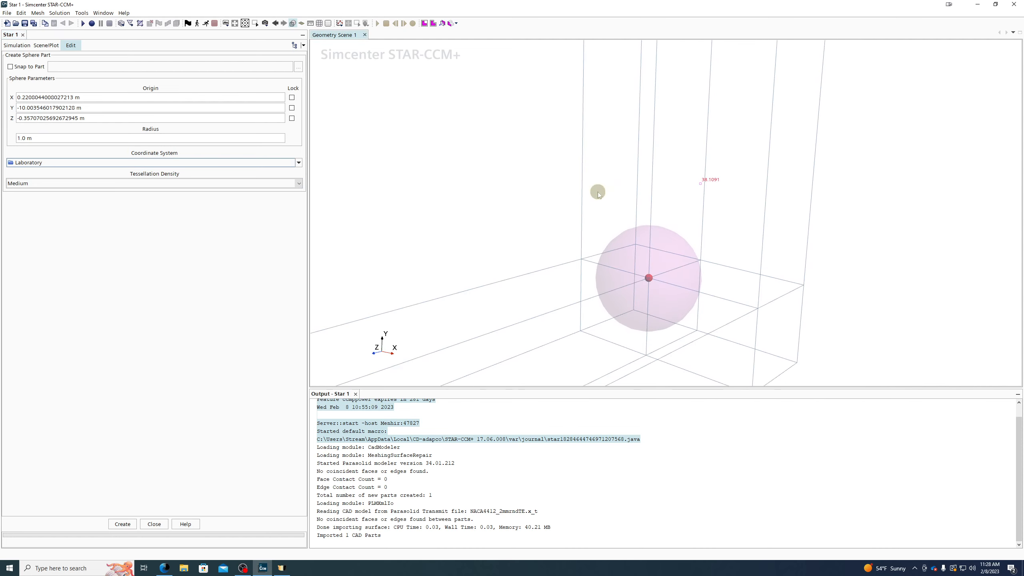
left_click(114, 524)
left_click(162, 527)
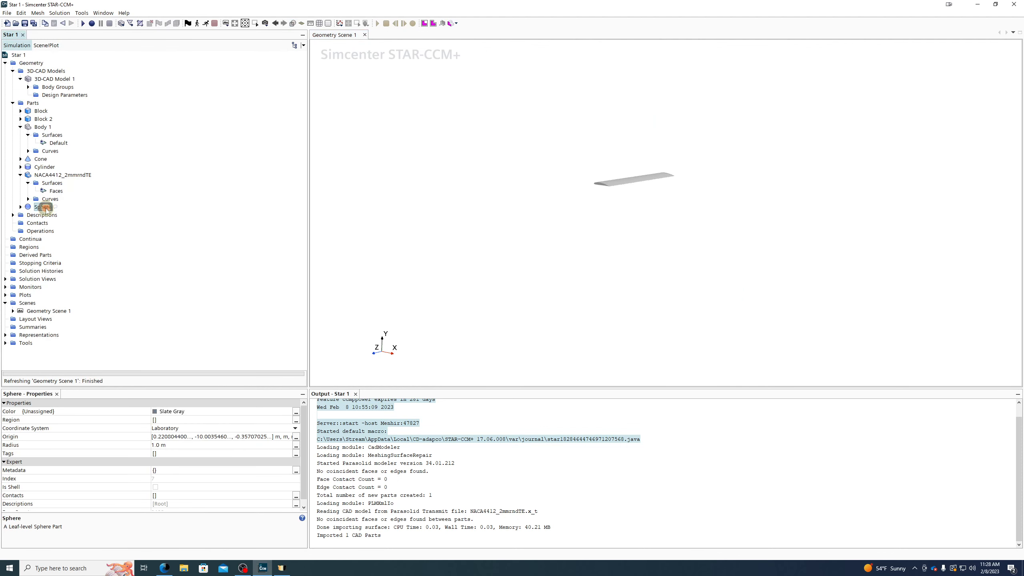
Highlight the Body 1, Cone, Cylinder and Sphere parts one by one to locate them in the geometry scene
left_click(41, 127)
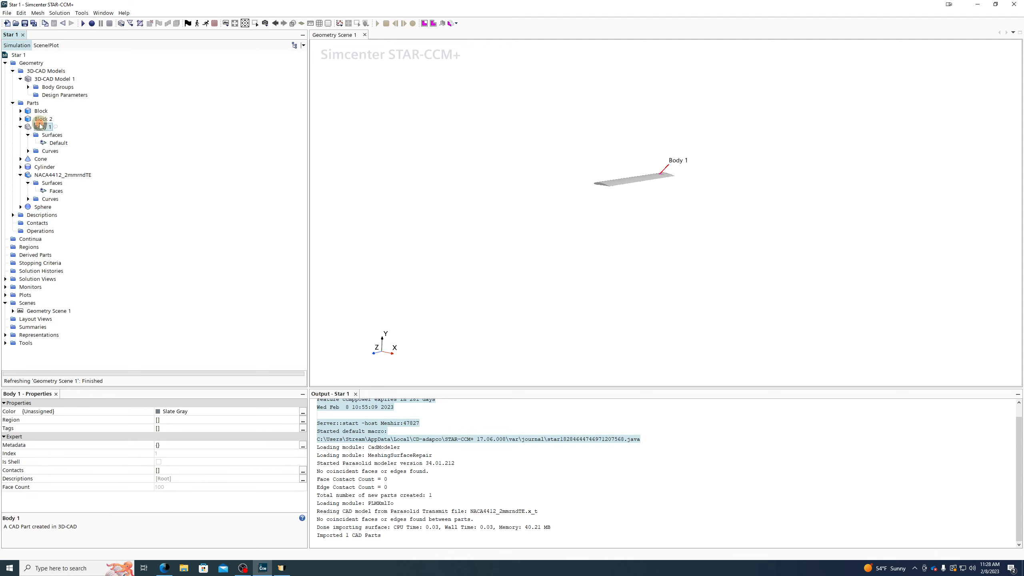
left_click(39, 158)
left_click(43, 167)
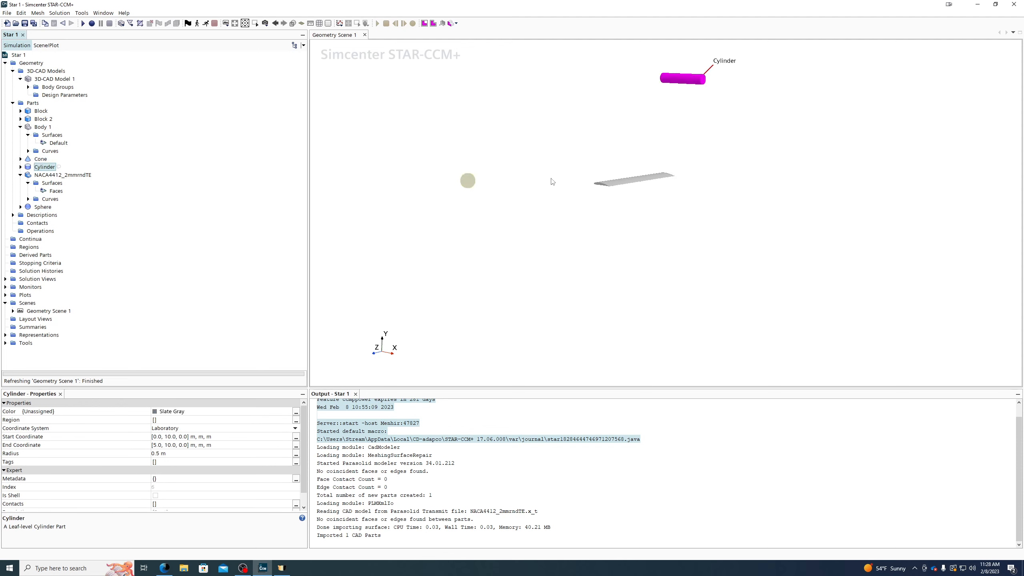
left_click(43, 207)
left_click_drag(578, 270, 738, 304)
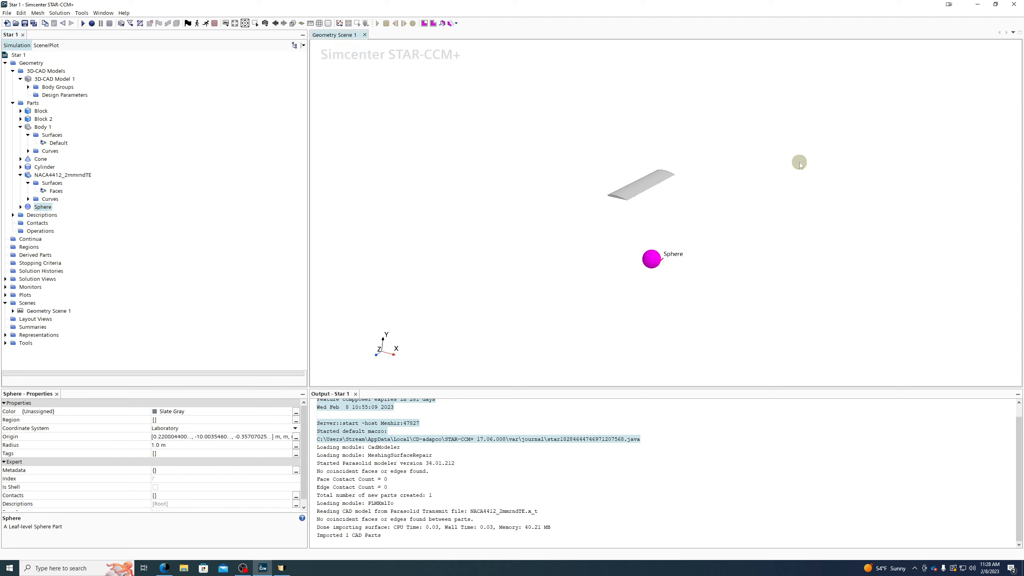
Create a second geometry scene and view all the parts together in it
right_click(28, 305)
mouse_move(93, 307)
left_click(135, 308)
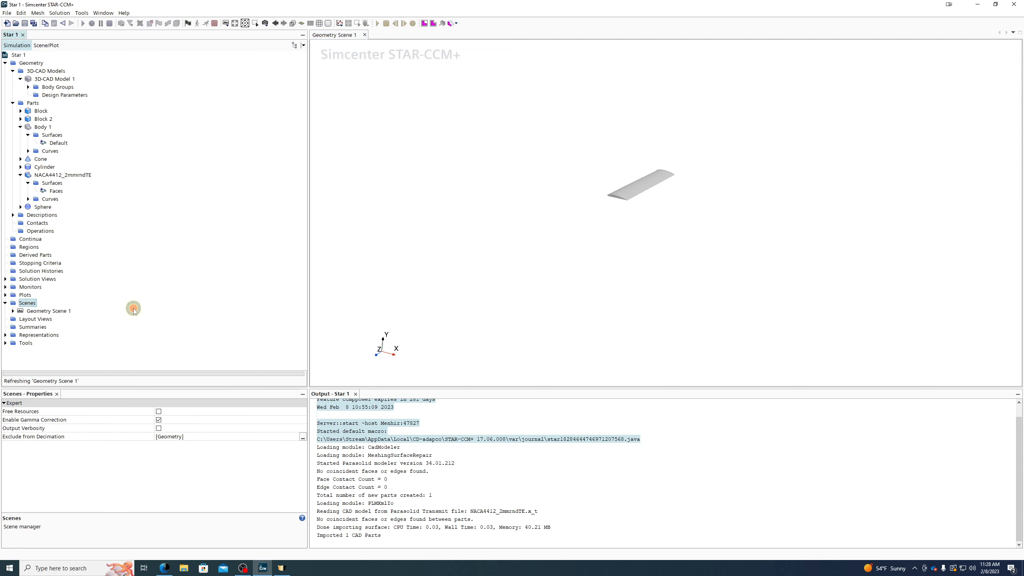
left_click_drag(665, 227, 811, 236)
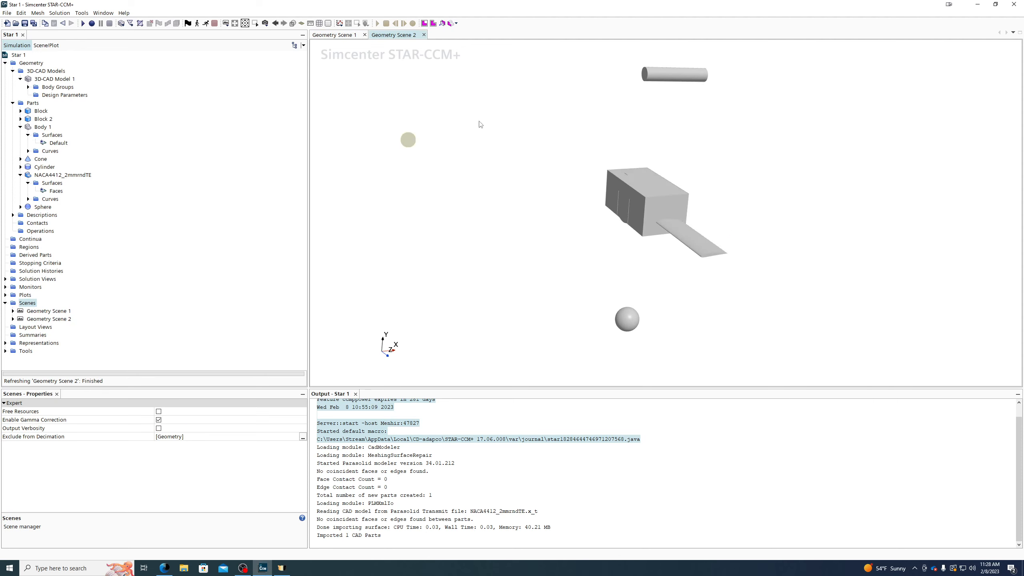
mouse_move(650, 193)
left_mouse_down()
mouse_move(606, 190)
mouse_move(641, 192)
mouse_move(637, 200)
left_mouse_up()
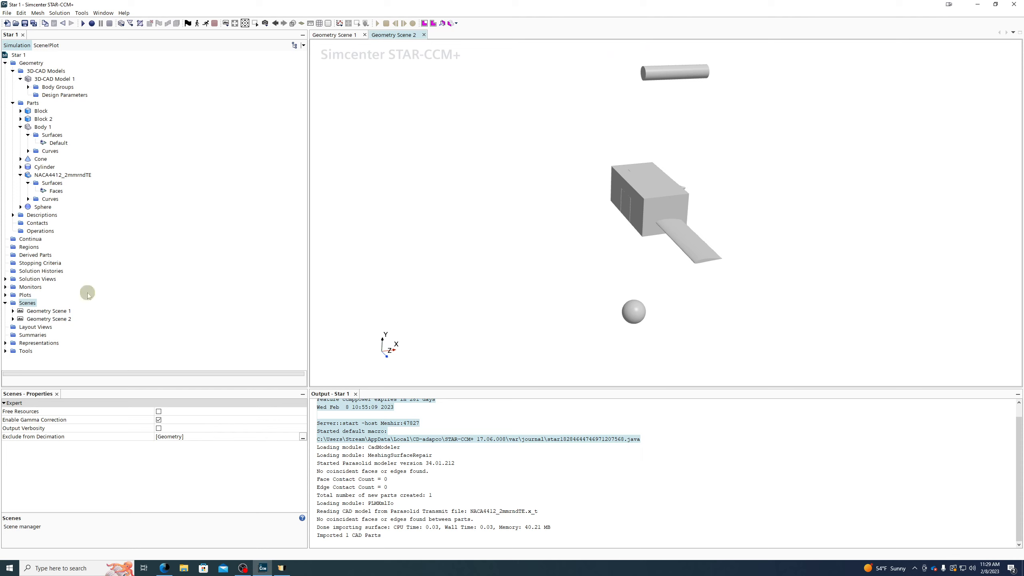
mouse_move(610, 164)
left_mouse_down()
mouse_move(588, 154)
mouse_move(565, 175)
left_mouse_up()
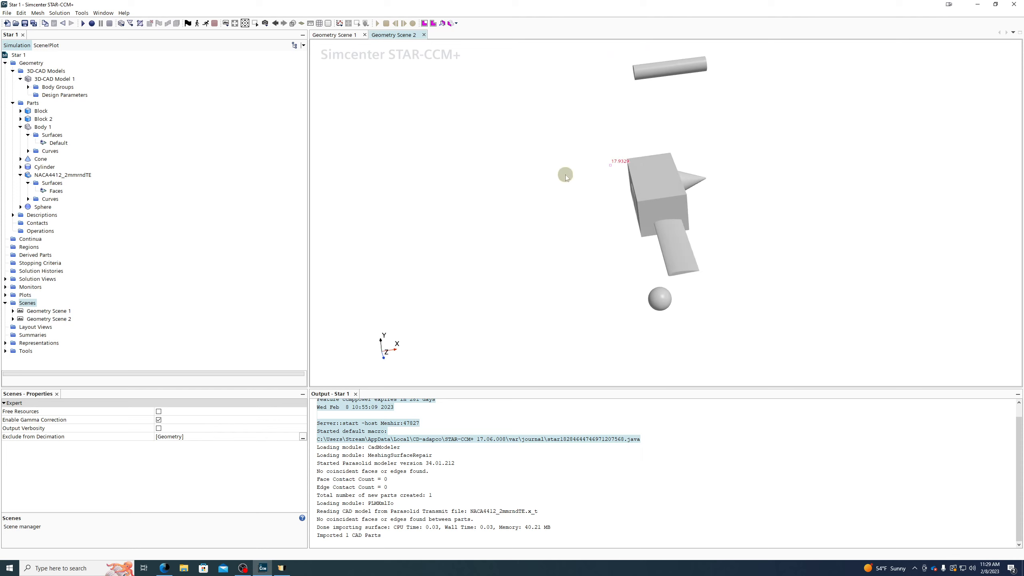
Pick the surfaces of the block, the airfoil and the cone in the new scene to identify them
left_click(677, 192)
left_click(677, 258)
left_click(693, 181)
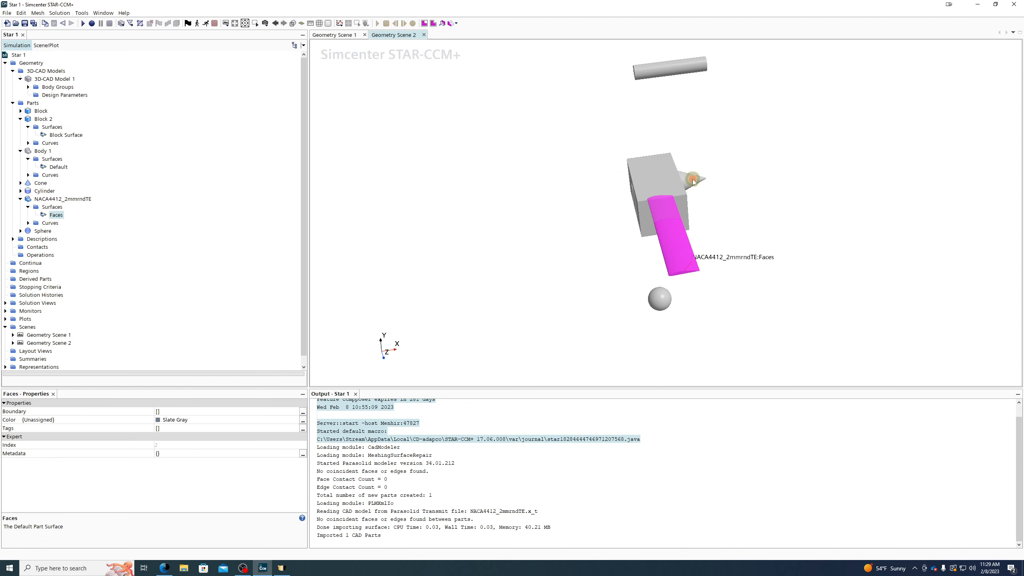
Collapse the expanded part nodes in the simulation tree so that only the part names are listed
left_click(20, 118)
left_click(20, 127)
left_click(20, 135)
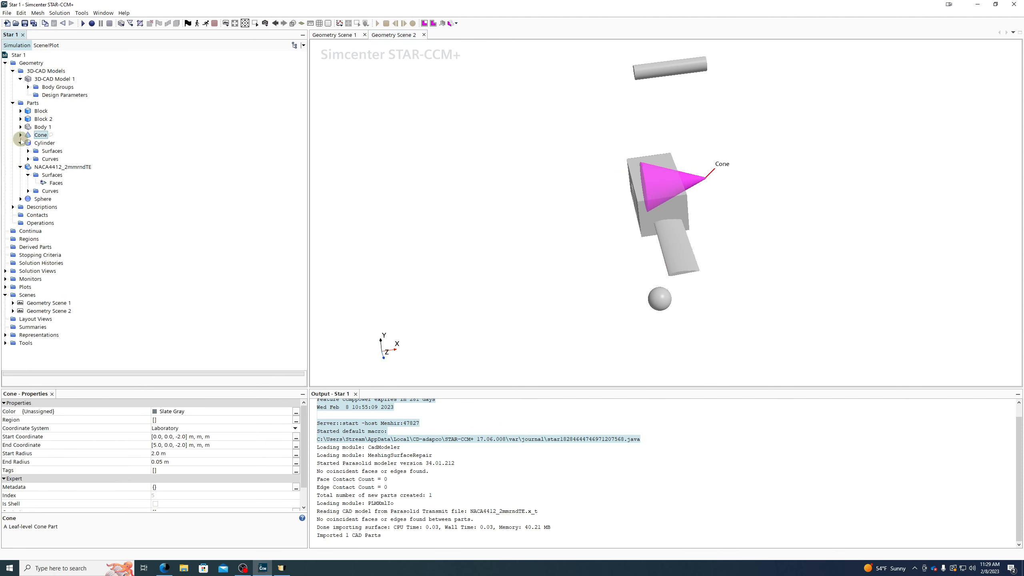
left_click(20, 143)
left_click(20, 143)
left_click(20, 151)
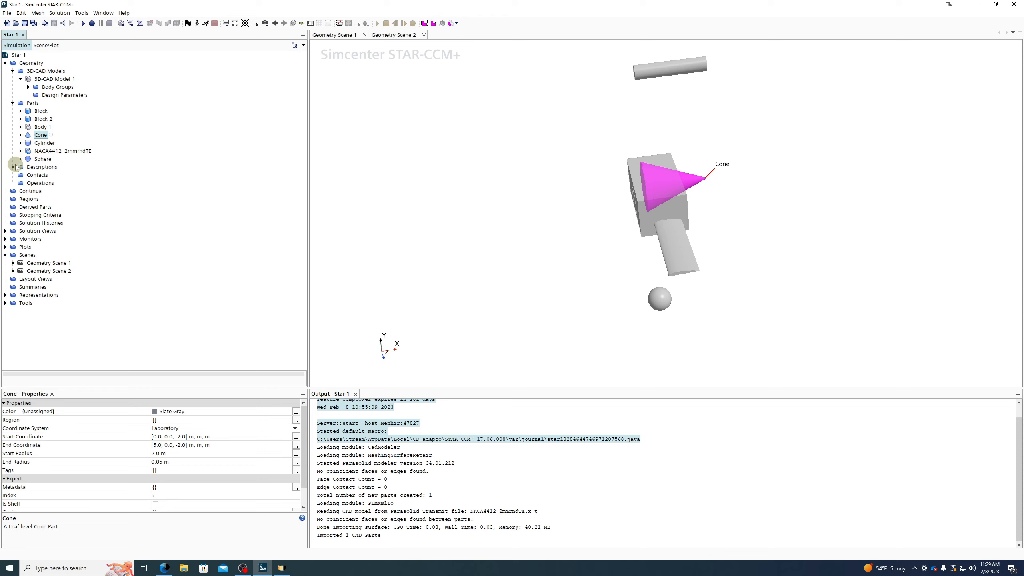
Highlight Block 2, Body 1 and NACA4412_2mmrndTE in turn to compare the parts in the scene
left_click(42, 118)
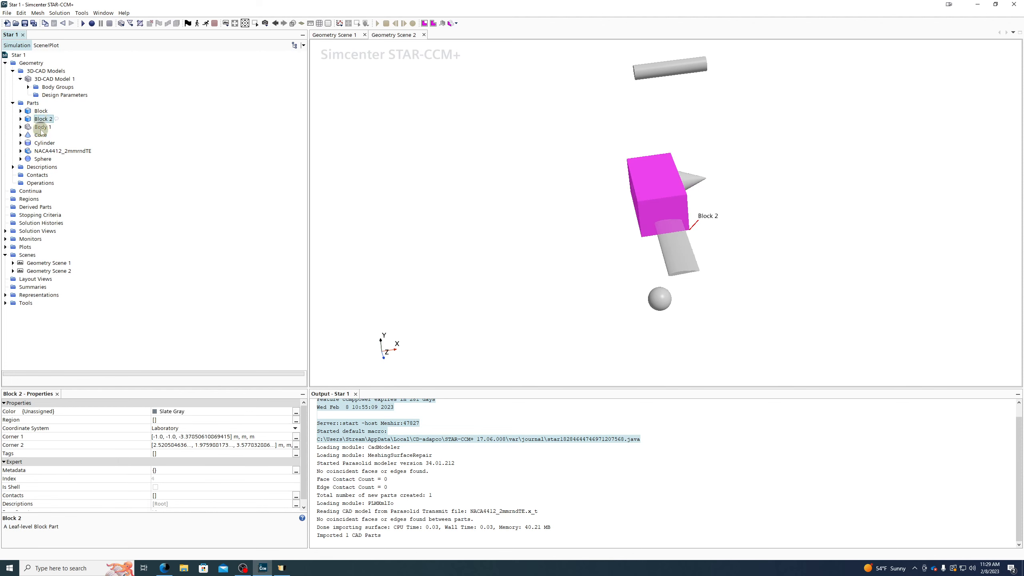
left_click(41, 127)
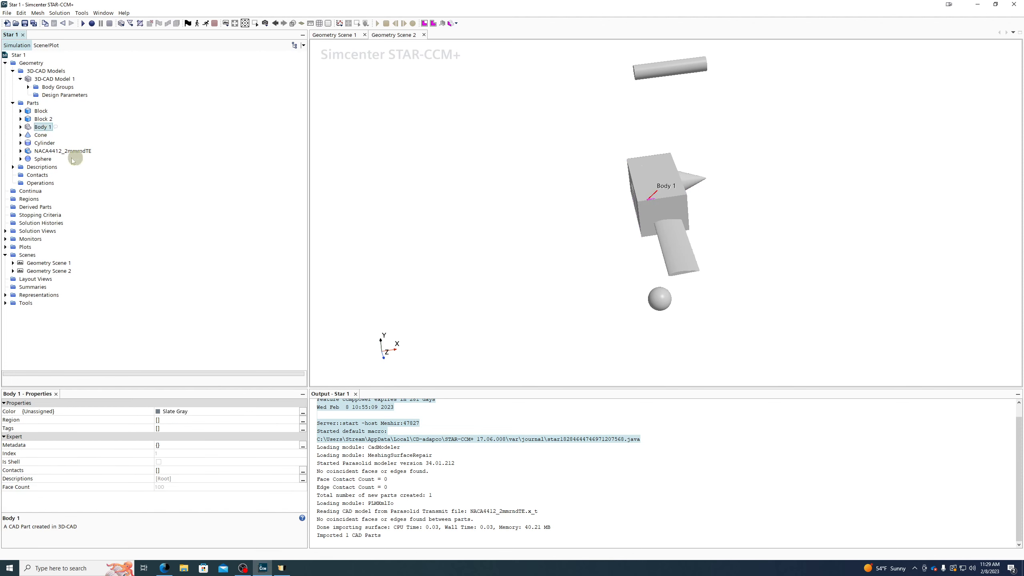
left_click(54, 152)
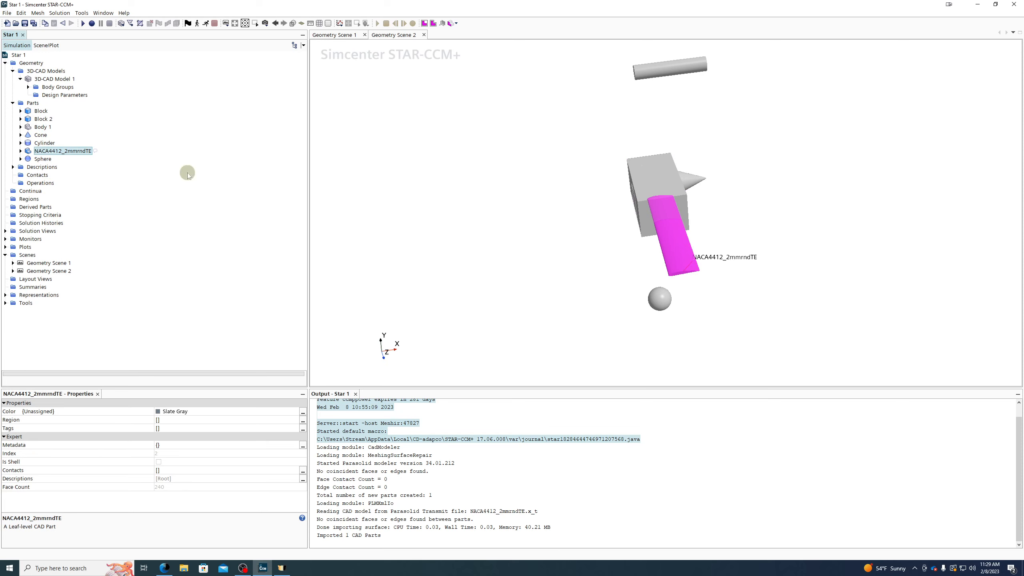
Examine the mesh and surface preparation types offered for a new geometry operation, without creating one
right_click(37, 183)
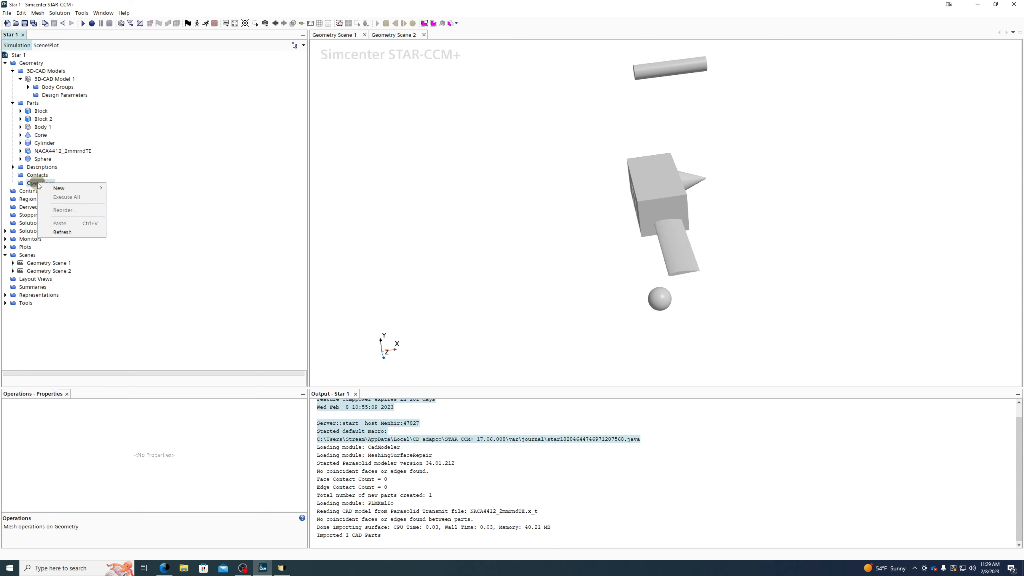
mouse_move(66, 190)
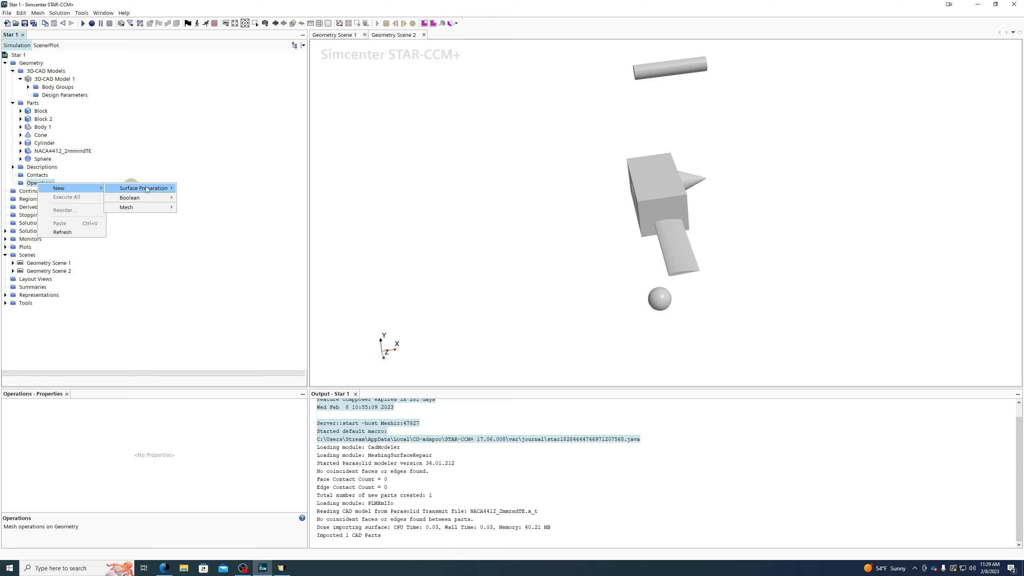
mouse_move(144, 188)
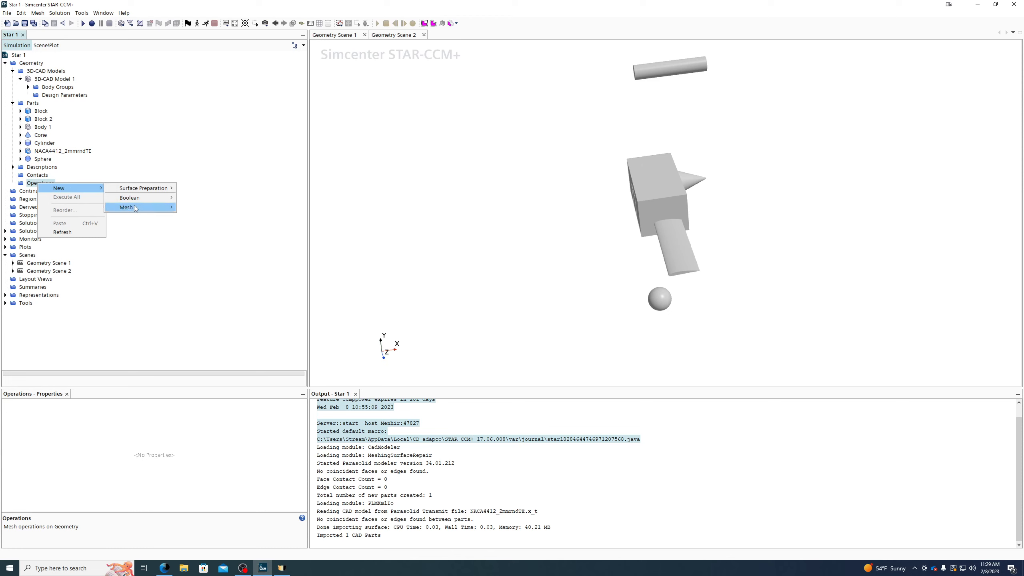
mouse_move(129, 214)
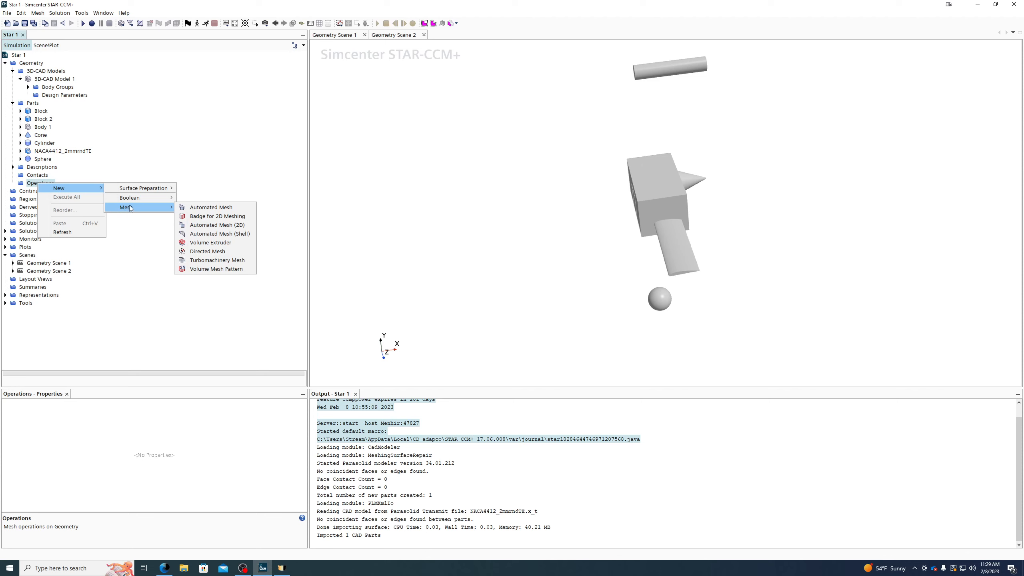
left_click(132, 188)
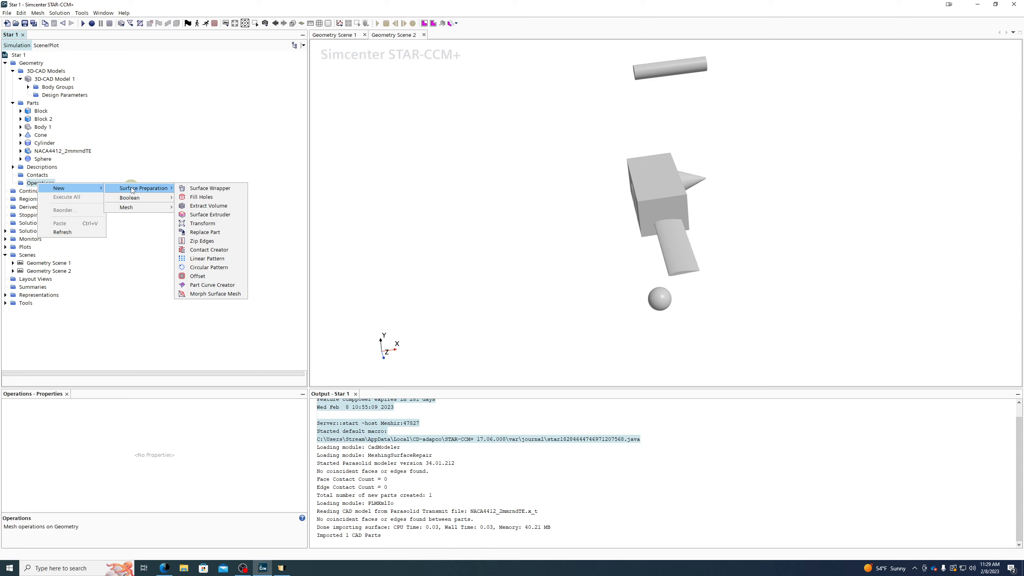
mouse_move(136, 208)
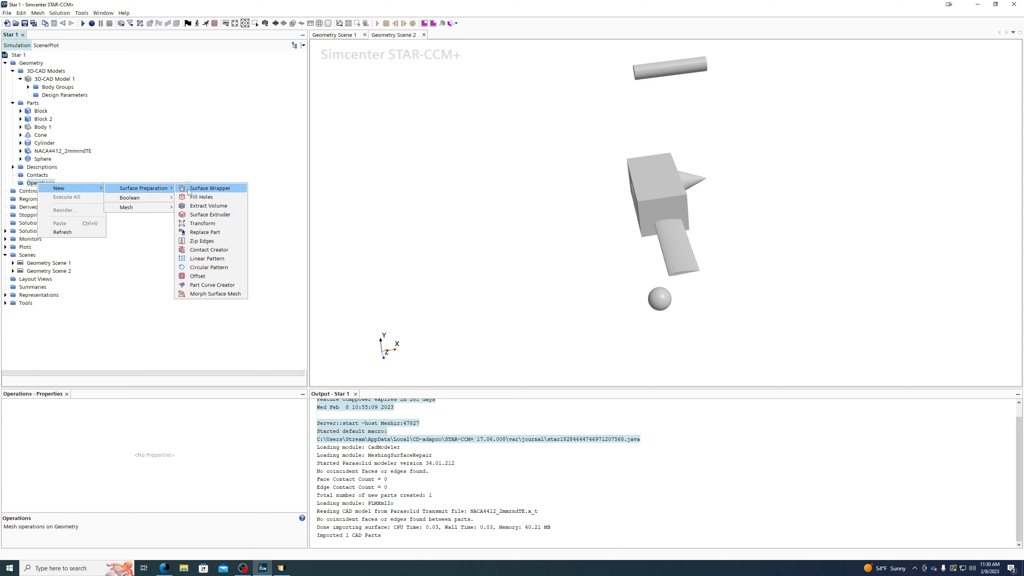
left_click(40, 120)
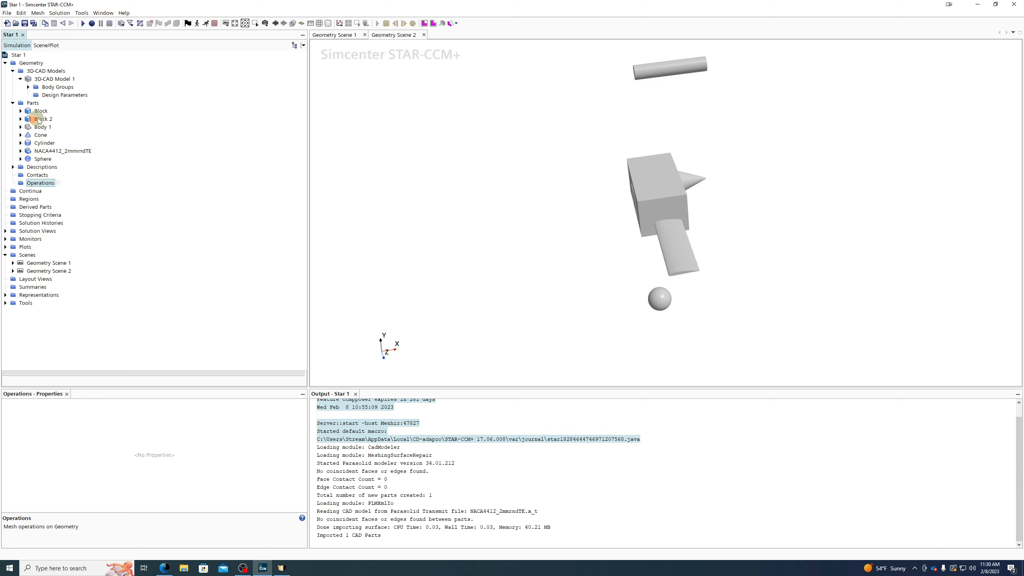
Review the existing geometry parts again, highlighting Block 2, Sphere and Body 1 in the scene
left_click(40, 120)
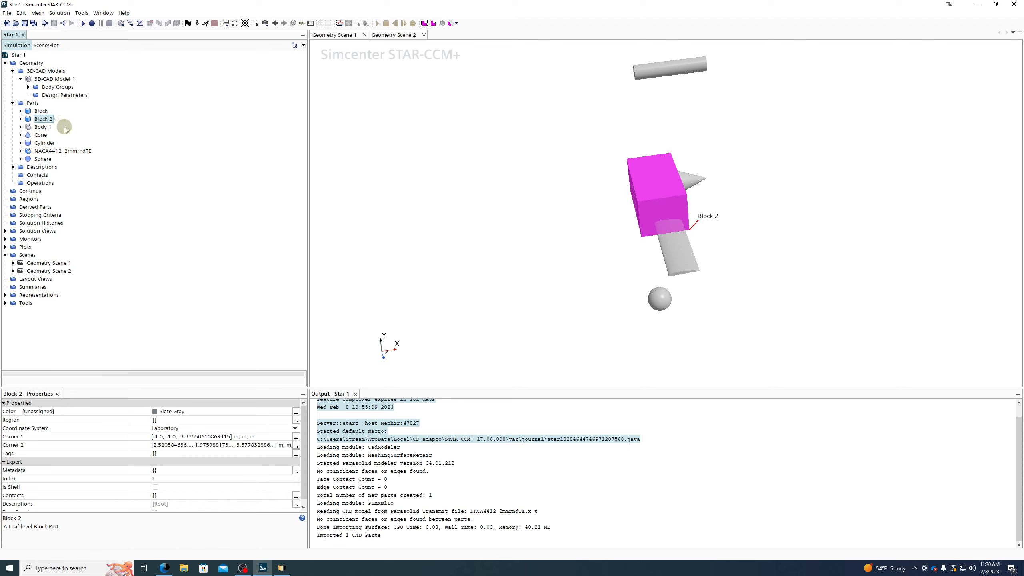
right_click(32, 104)
left_click(203, 122)
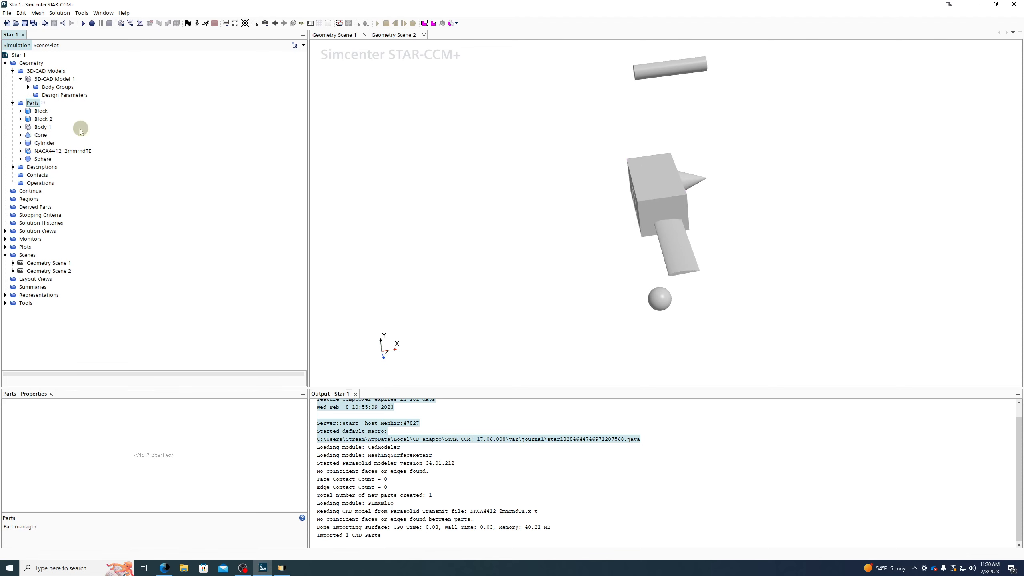
left_click(41, 111)
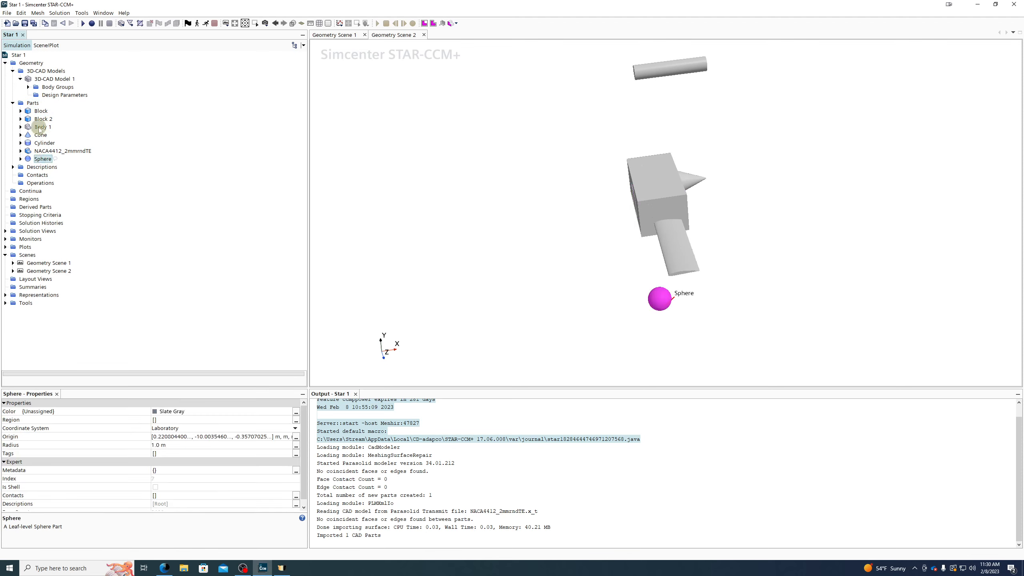
left_click(43, 127)
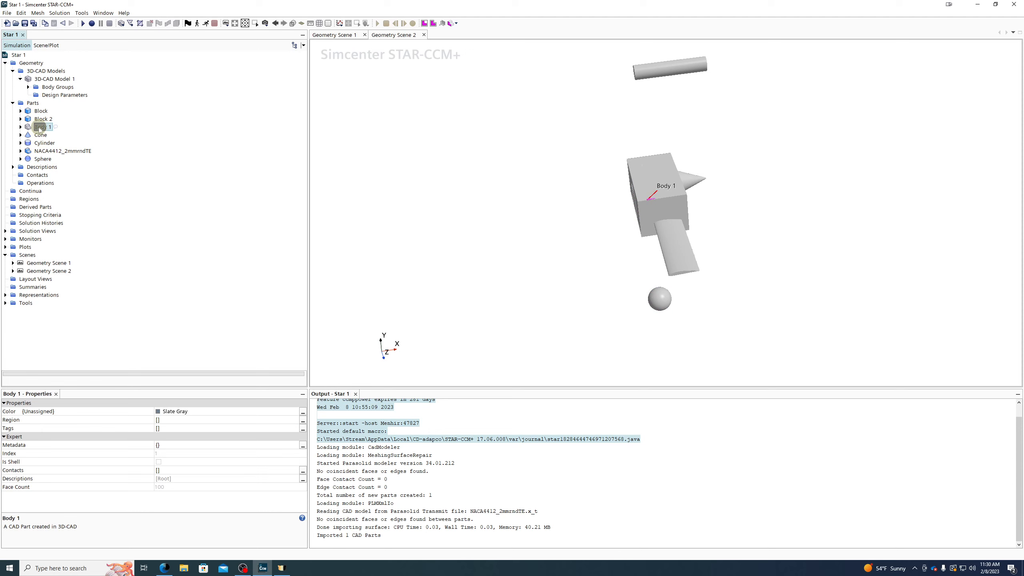
Create a Transform surface preparation operation using Block, Block 2, Body 1, Cone, Cylinder, NACA4412_2mmrndTE and Sphere as input parts
right_click(36, 184)
mouse_move(128, 190)
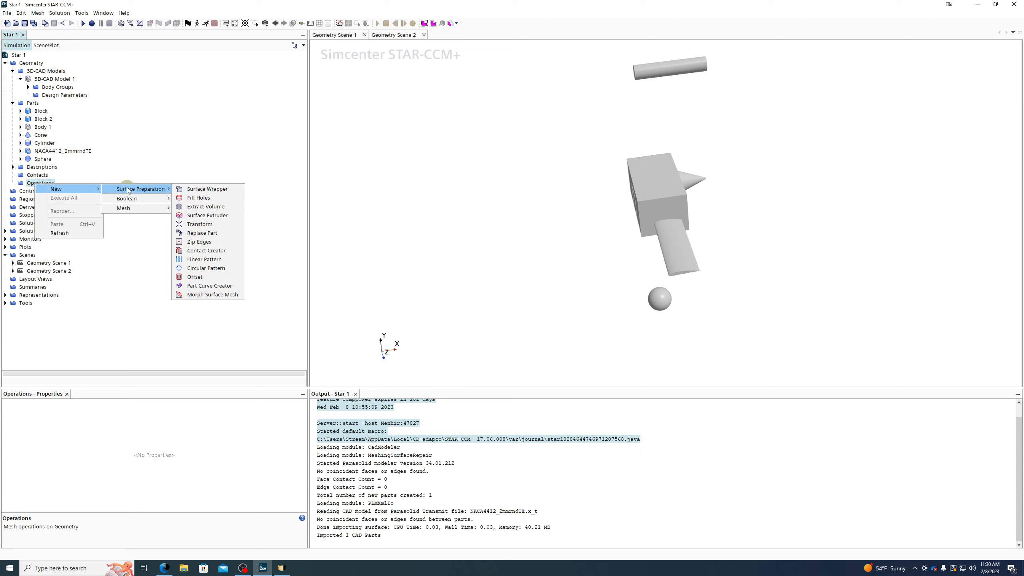
left_click(199, 224)
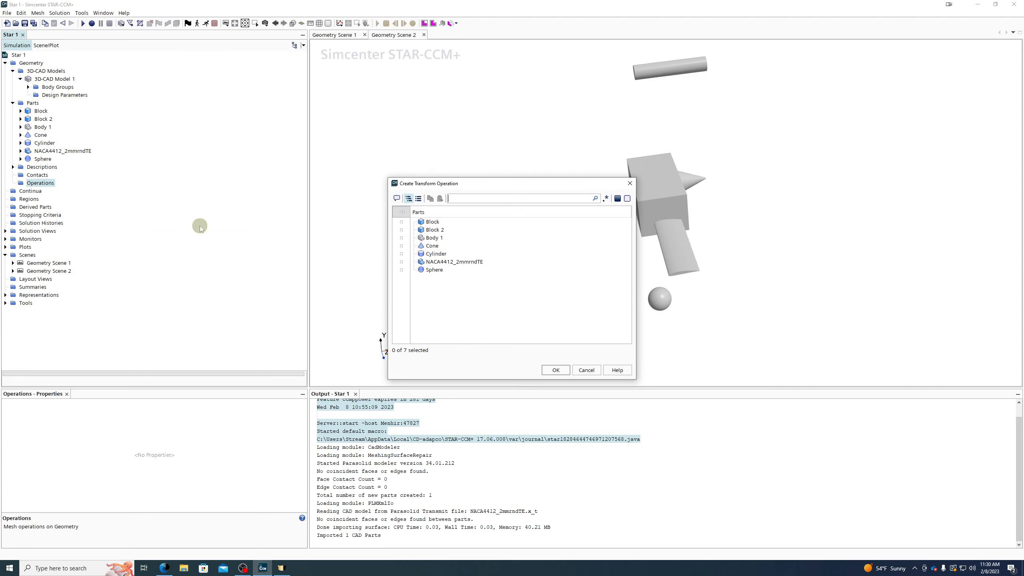
left_click(428, 222)
left_click(427, 229, "ctrl")
left_click(427, 238, "ctrl")
left_click(427, 245, "ctrl")
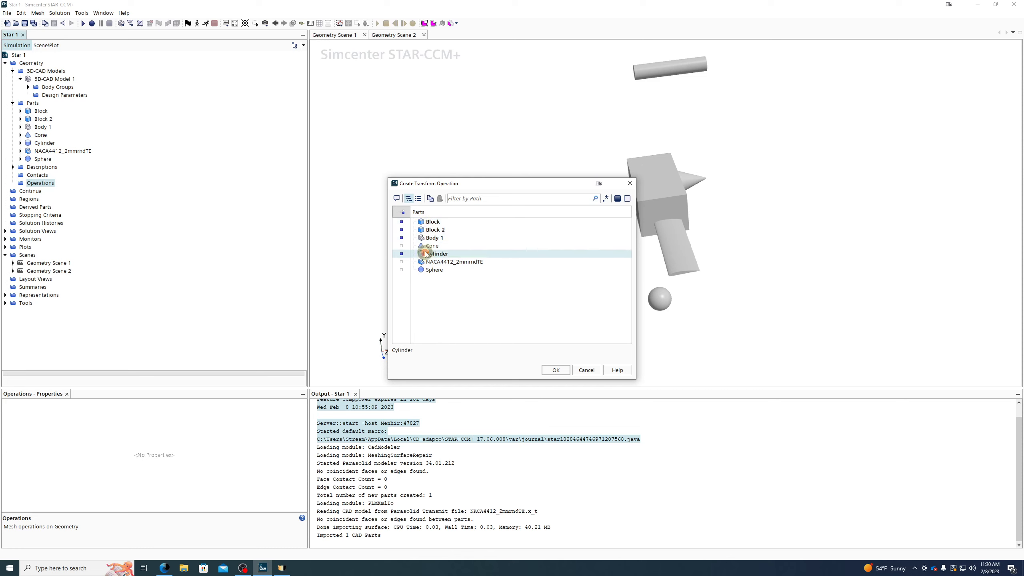
left_click(427, 253, "ctrl")
left_click(427, 261, "ctrl")
left_click(424, 269, "ctrl")
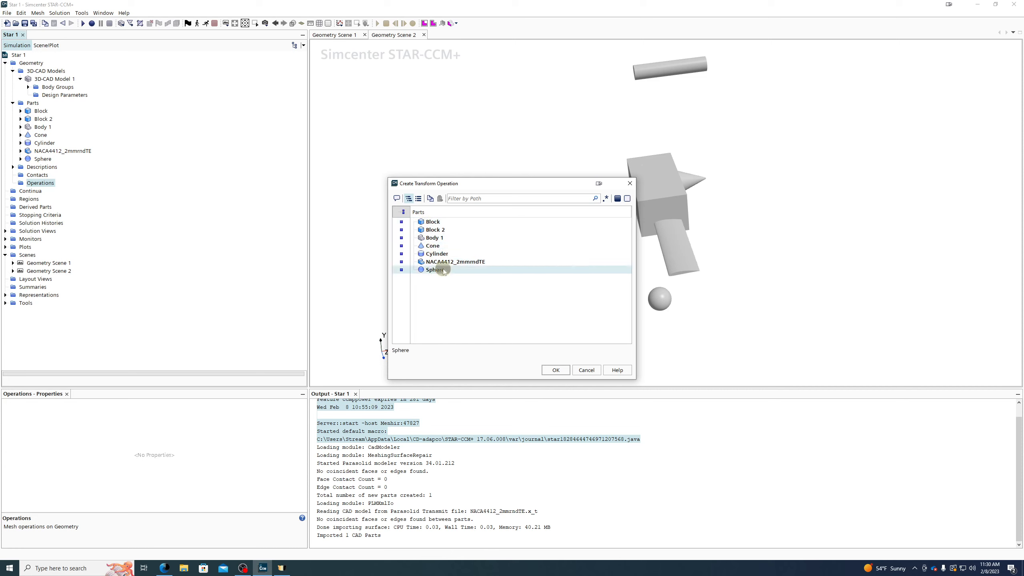
left_click(552, 368)
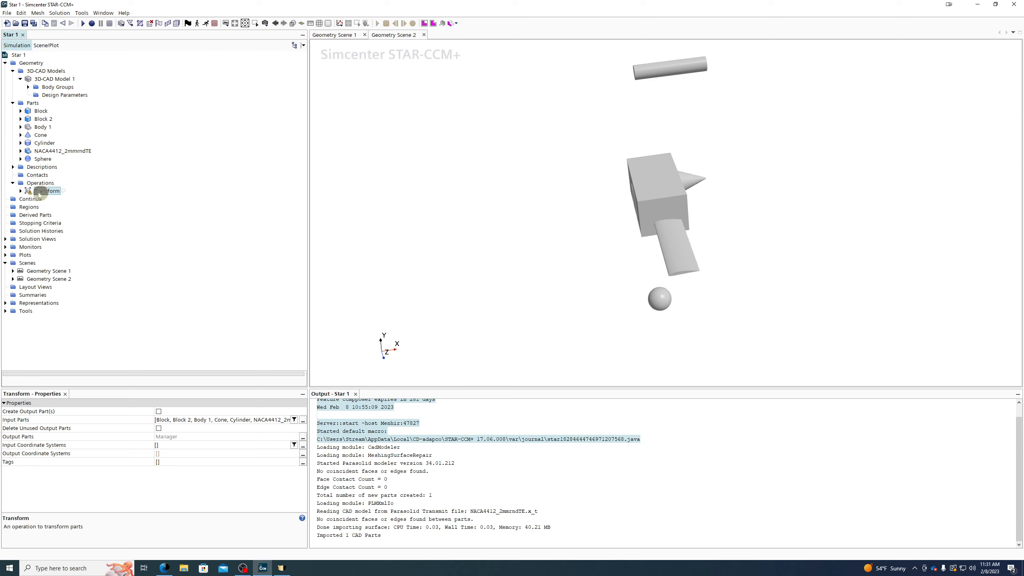
Add a Translate transform to the new Transform operation and show it in the simulation tree
left_click(21, 190)
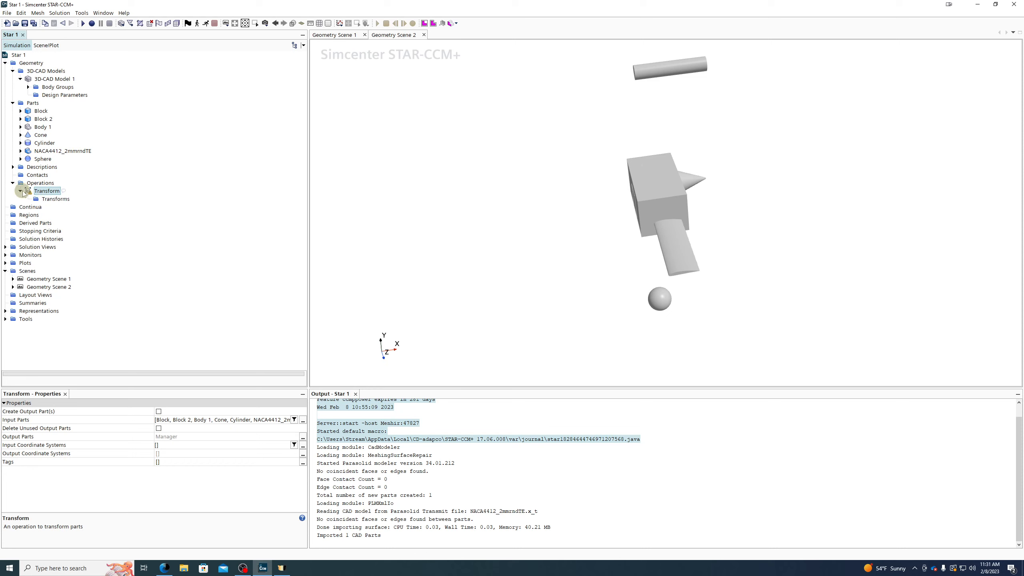
right_click(39, 201)
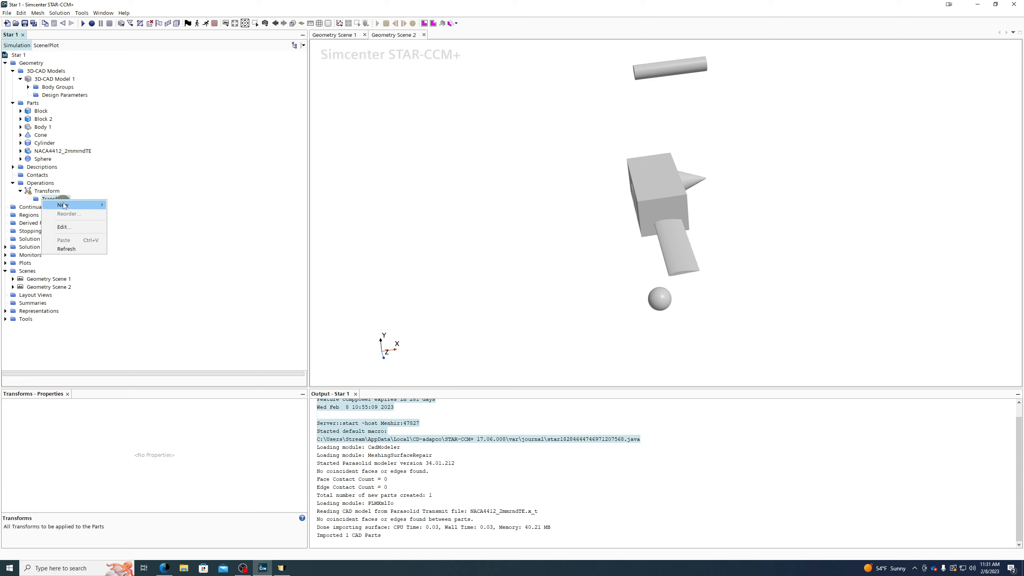
mouse_move(93, 204)
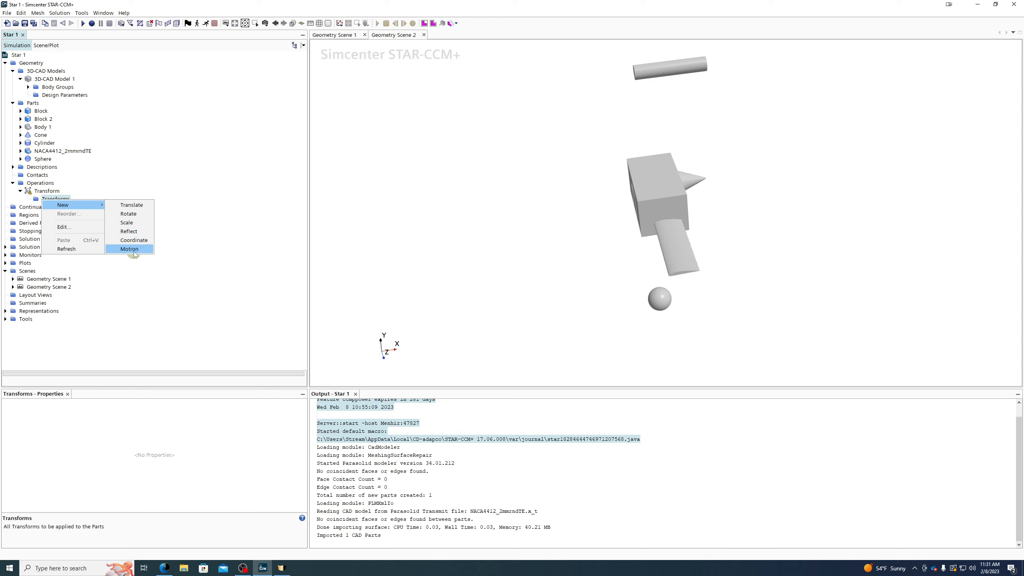
left_click(137, 205)
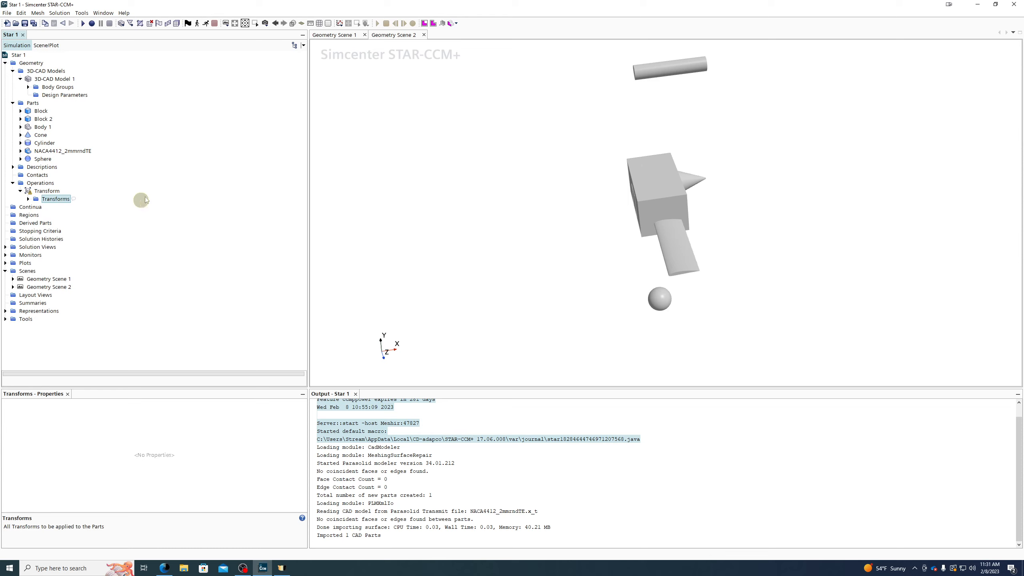
left_click(28, 199)
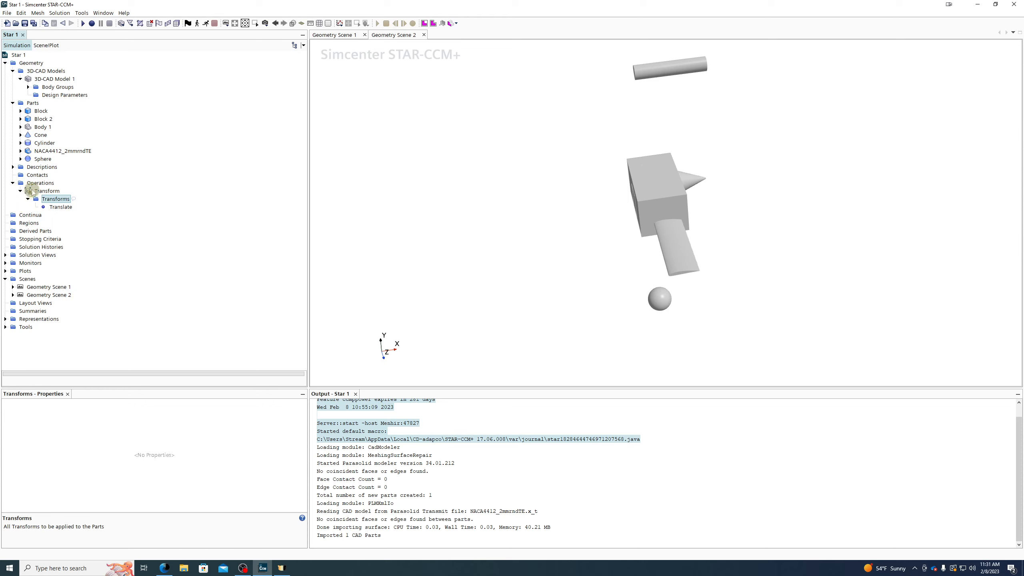
Set the Translate transform's translation vector to [-5.0, 0.0, 0.0] m
left_click(59, 207)
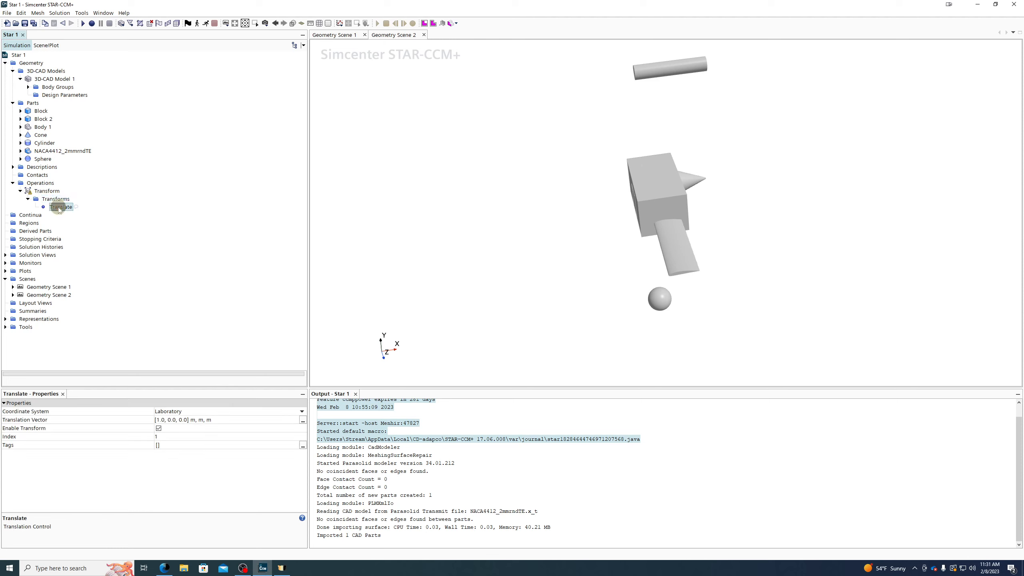
left_click(239, 422)
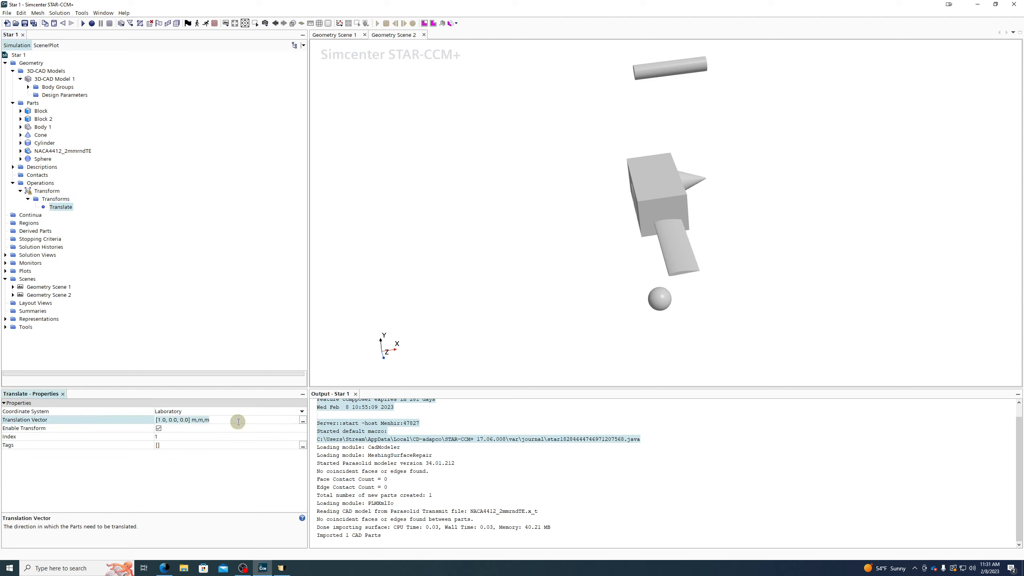
type("-5.0, 0.0, 0")
key("Return")
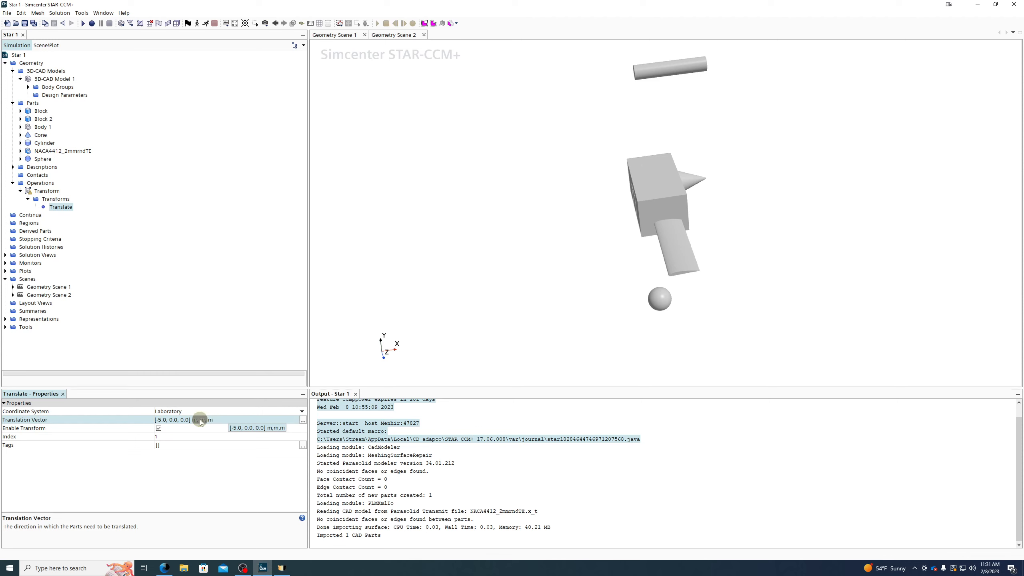
Open the Translate transform in its own edit dialog and set the translation vector to [0.0, 0.0, 10.0] m
right_click(55, 207)
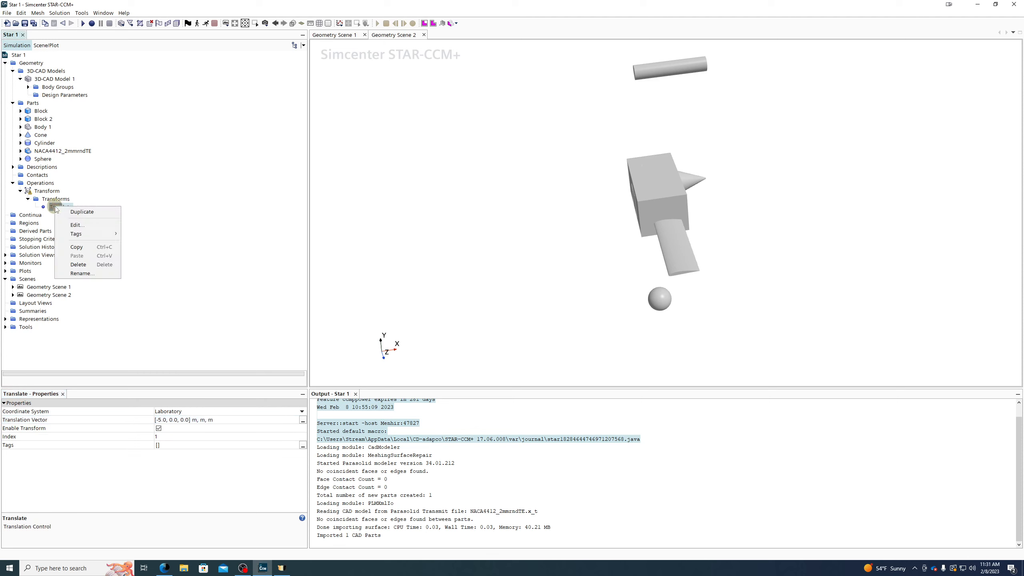
left_click(85, 224)
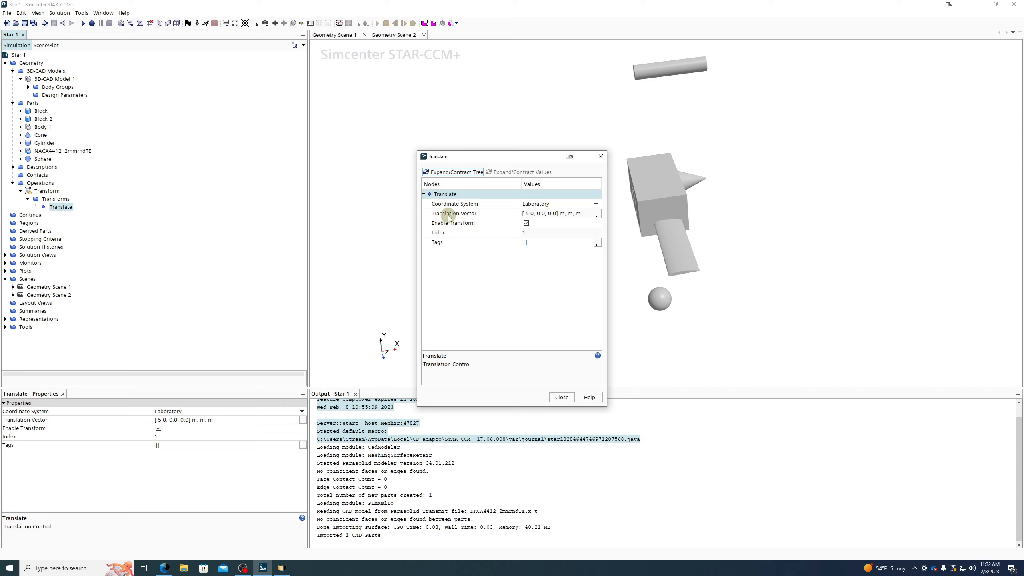
left_click(526, 215)
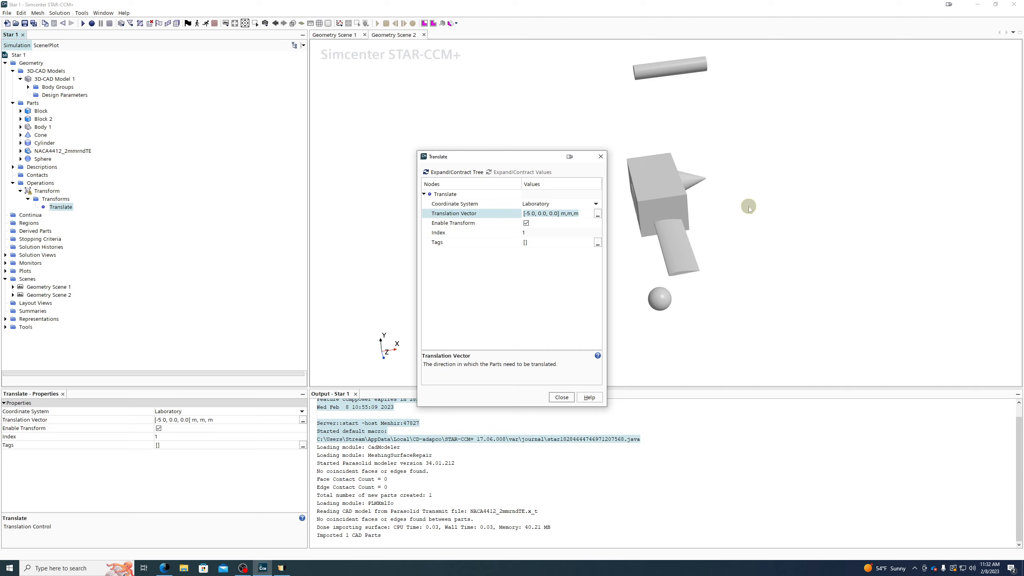
type("0, 0.0, 10")
key("Return")
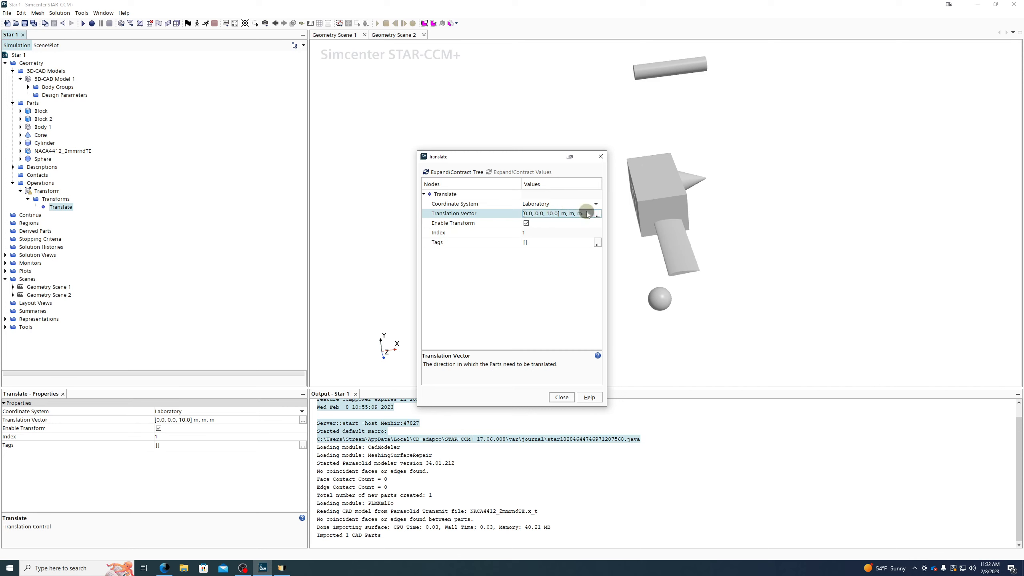
Set the translation vector to [100.0, 0.0, 0.0] in, close the Translate dialog and execute the Transform operation
left_click(544, 214)
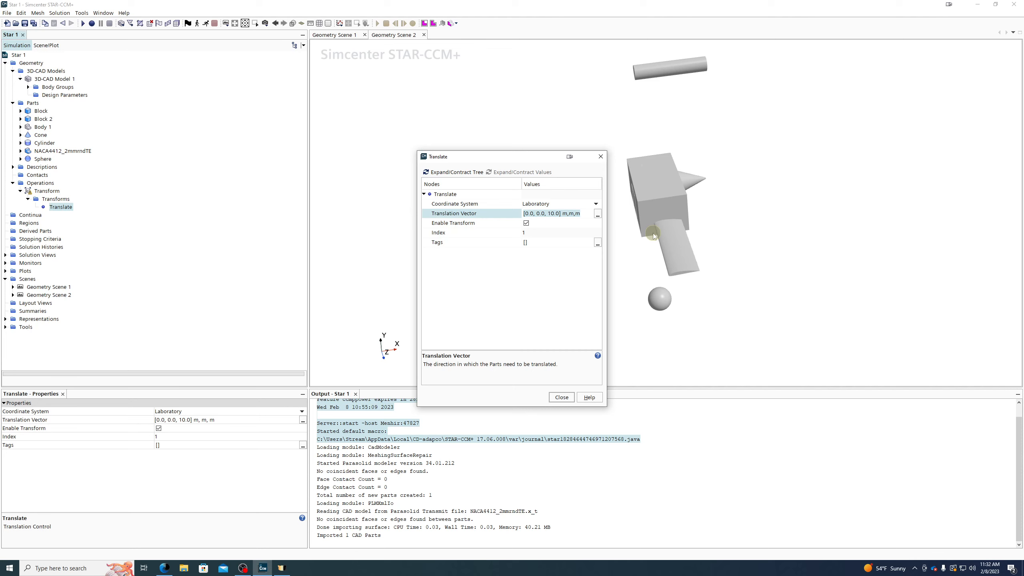
type("100 0 0 in")
key("Return")
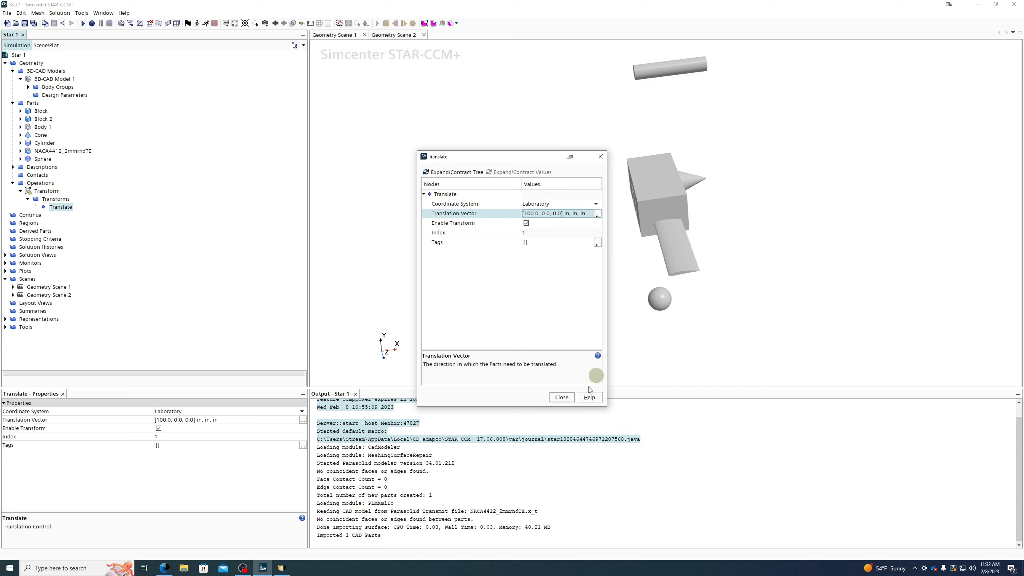
left_click(567, 398)
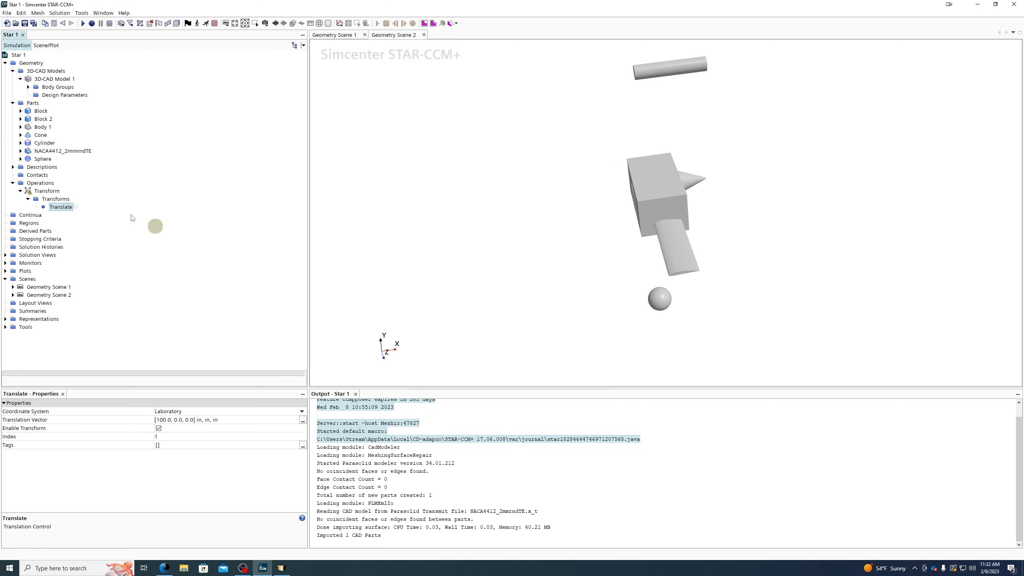
right_click(53, 192)
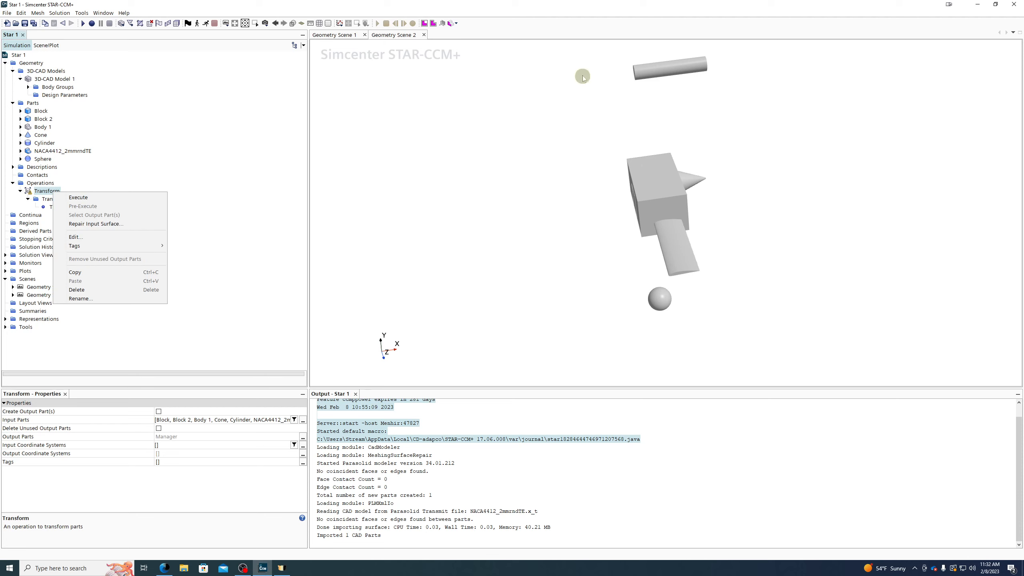
left_click(109, 196)
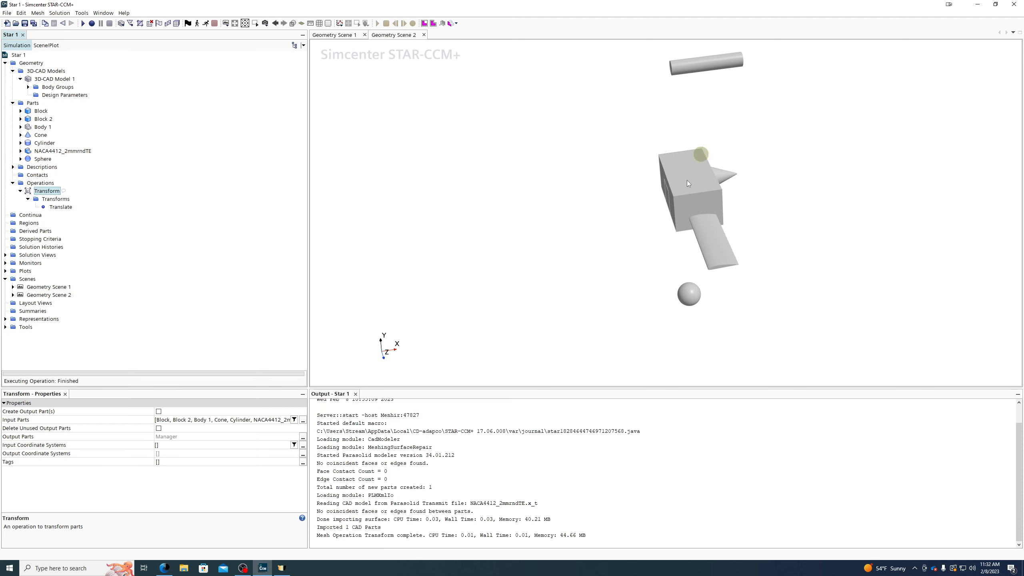
Set the Translate transform's vector to [-300.0, 0.0, 0.0] in and execute the Transform operation again
left_click(60, 207)
left_click(161, 419)
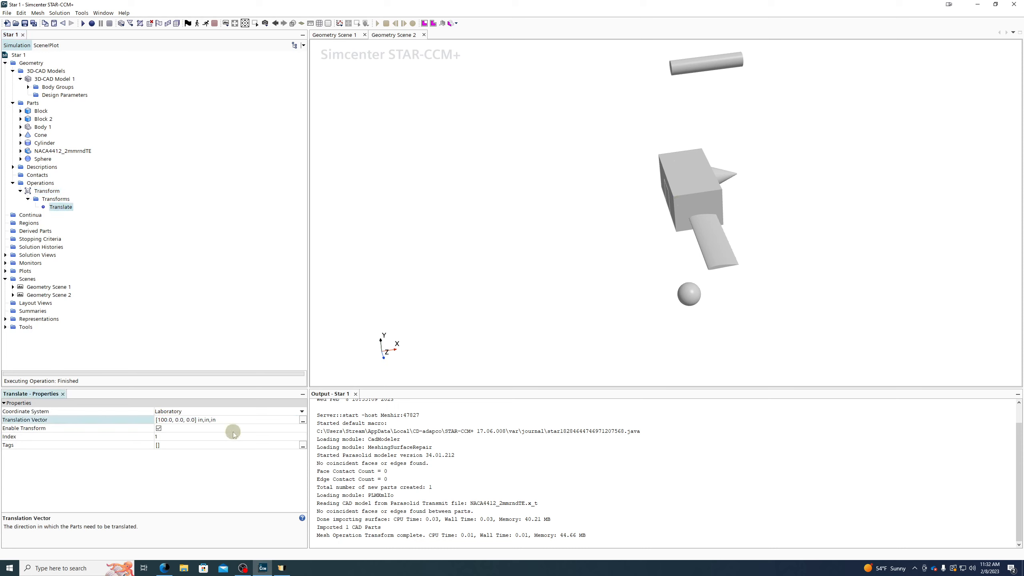
key("BackSpace")
type("-3")
key("Return")
right_click(41, 193)
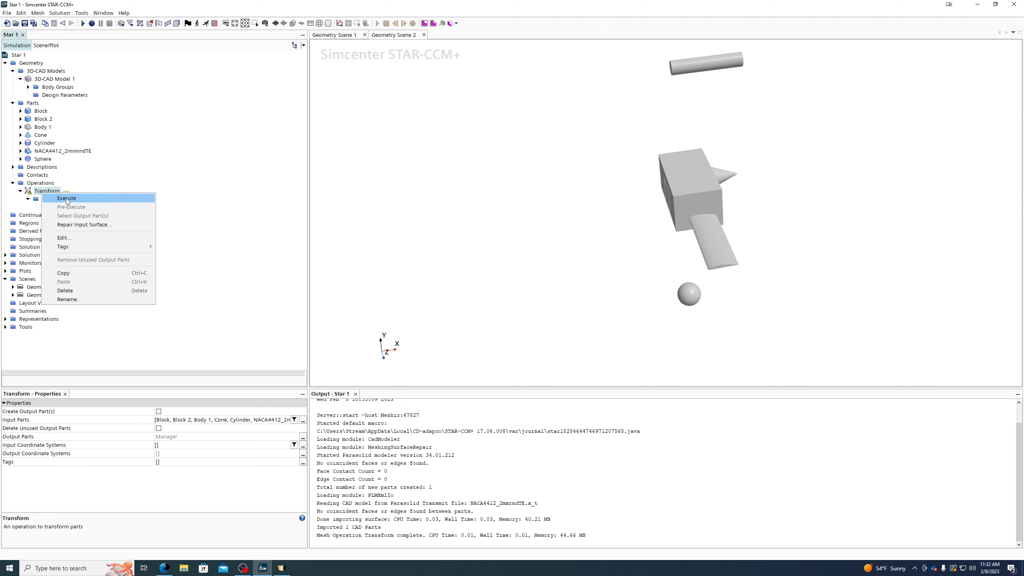
left_click(72, 198)
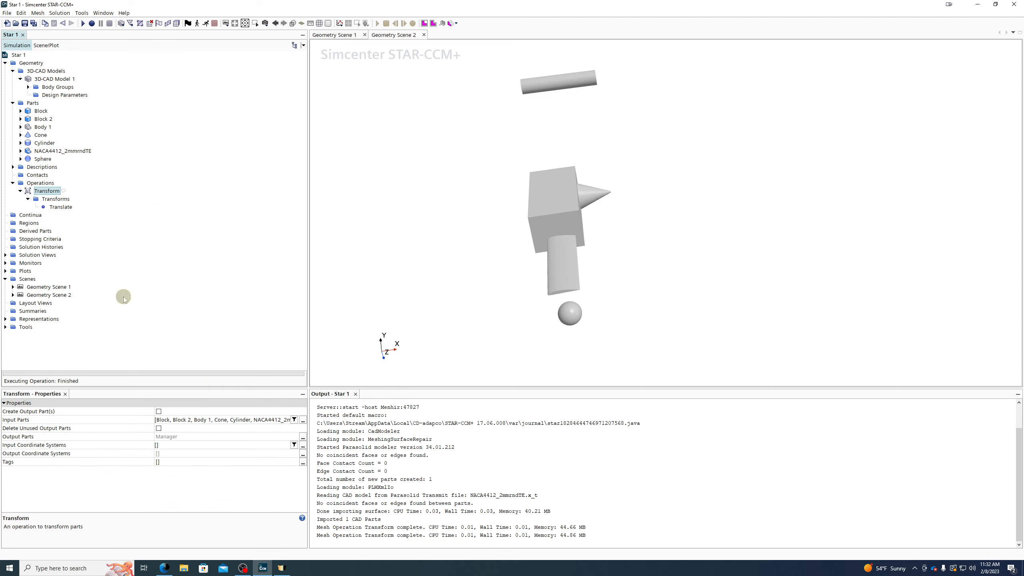
Add a Rotate transform to the Transform operation after the existing Translate
right_click(53, 200)
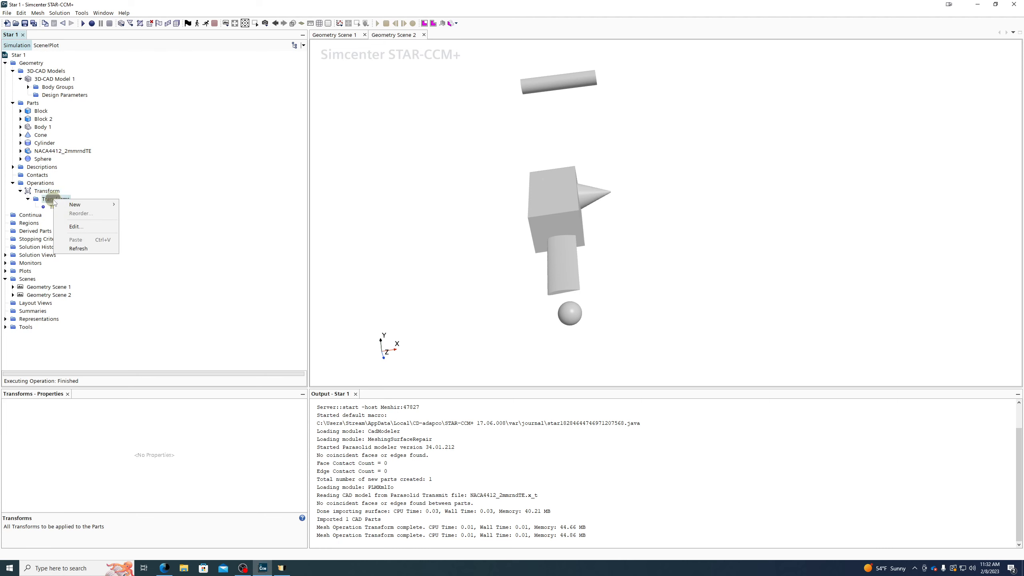
mouse_move(81, 204)
left_click(141, 214)
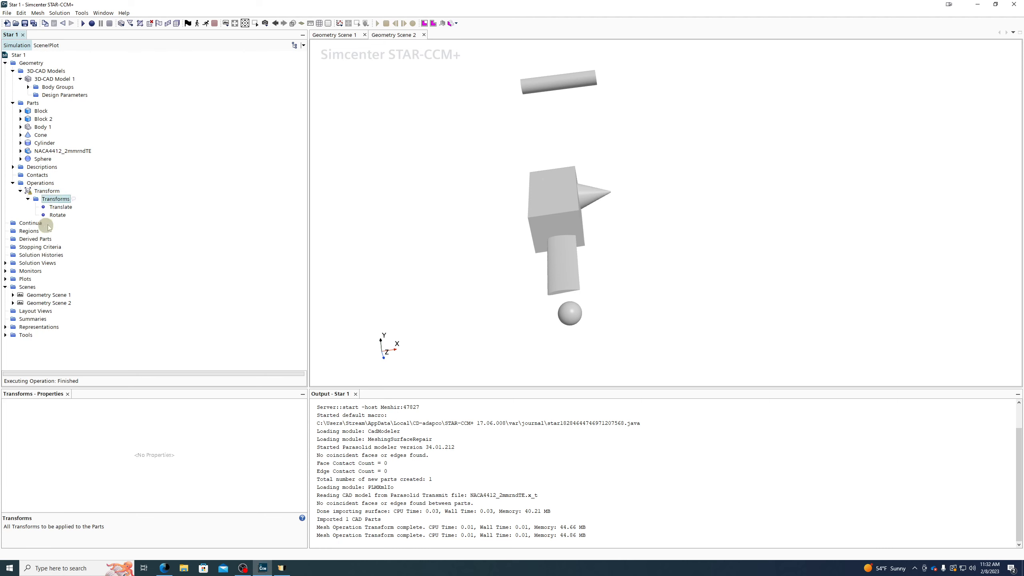
left_click(57, 207)
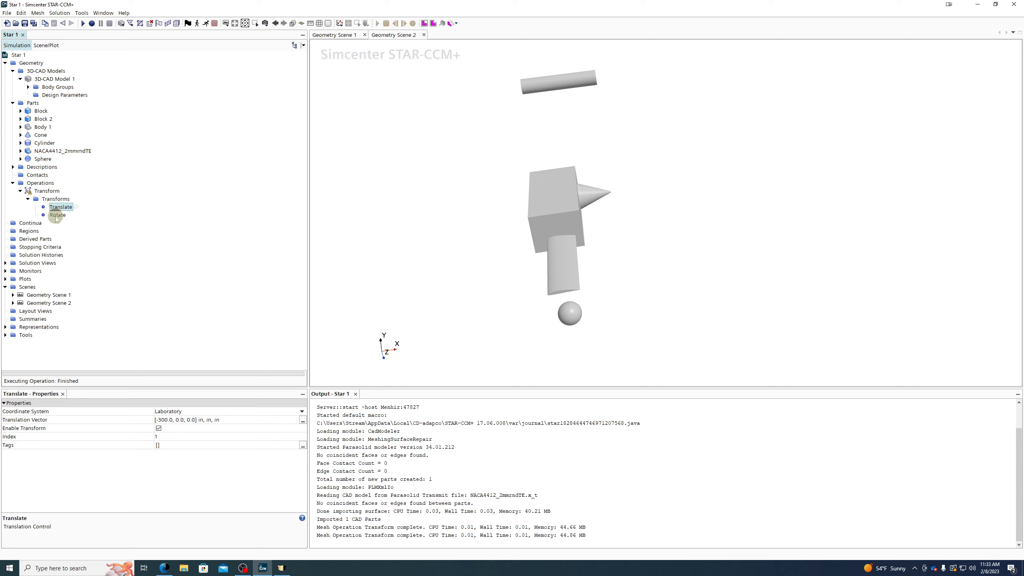
Set the Rotate transform's origin to [-400.0, 0.0, 0.0] in
left_click(57, 215)
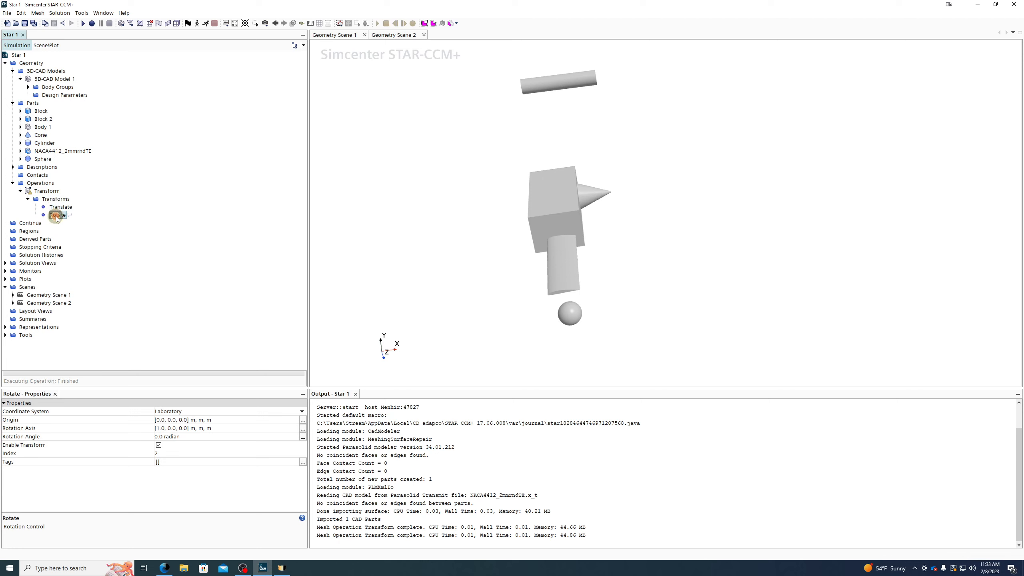
left_click(237, 420)
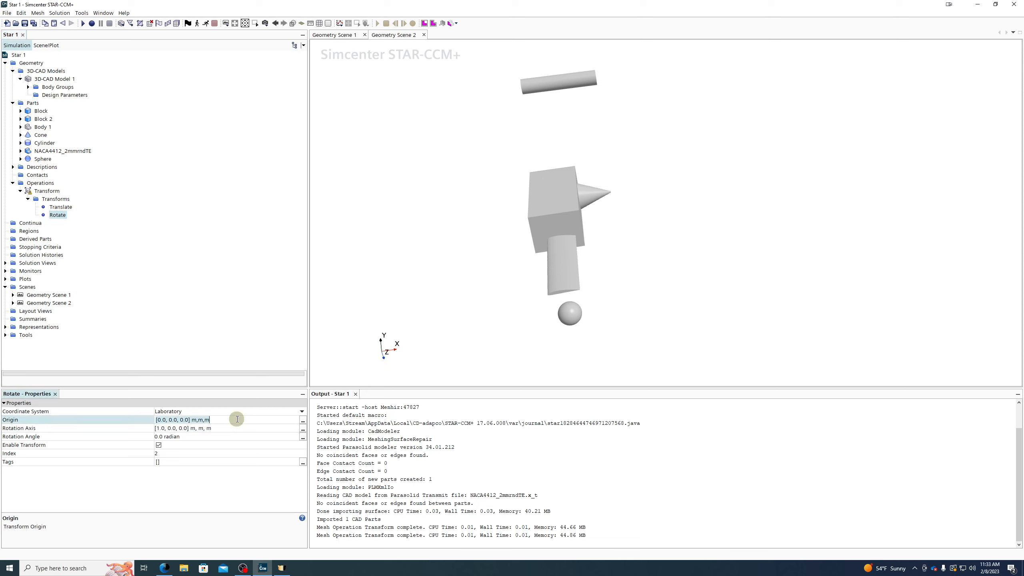
type("-400 0 0")
key("Return")
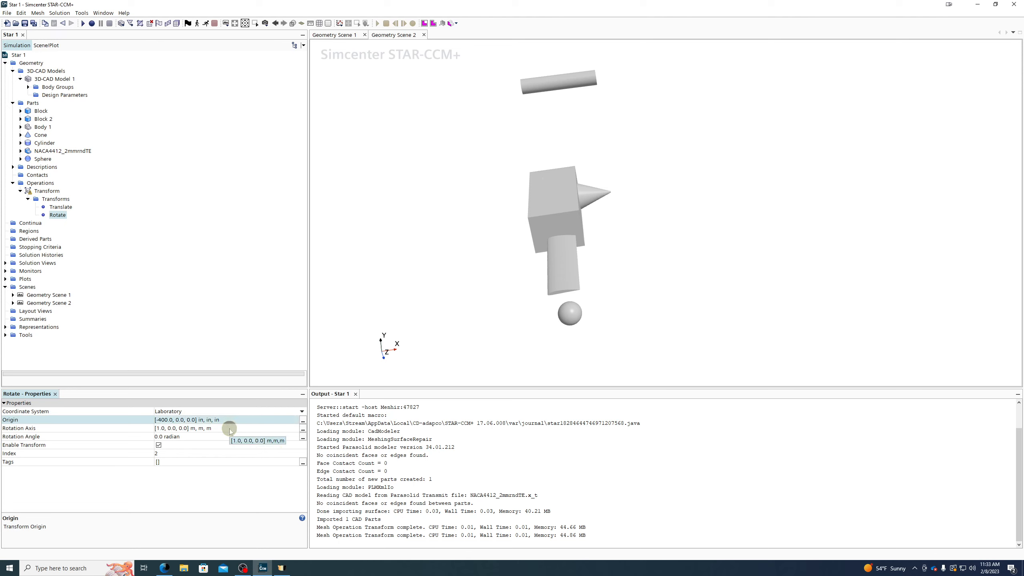
Set the Rotate transform's rotation axis to [0.0, 0.0, 1.0] m
left_click(231, 429)
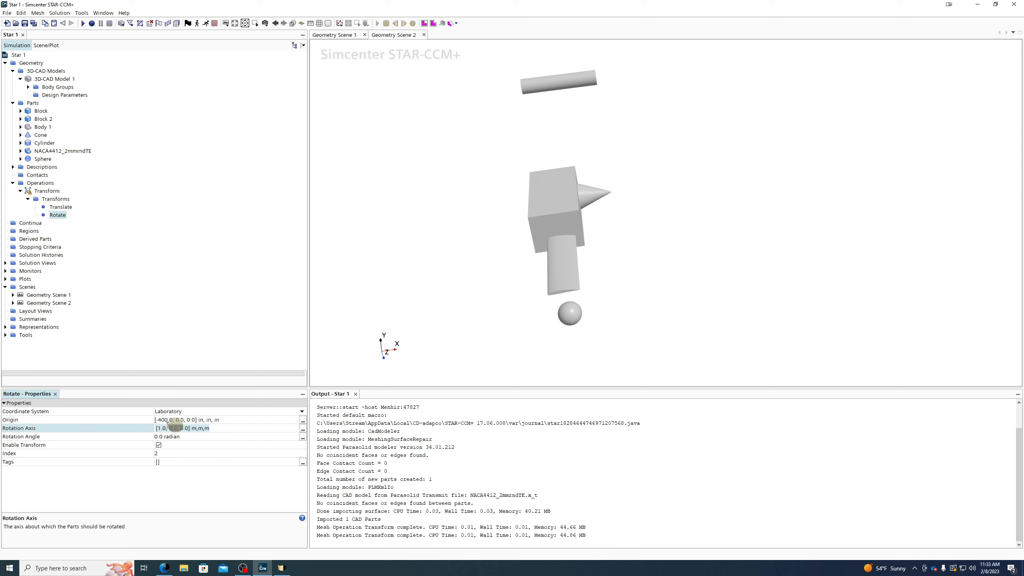
type("0")
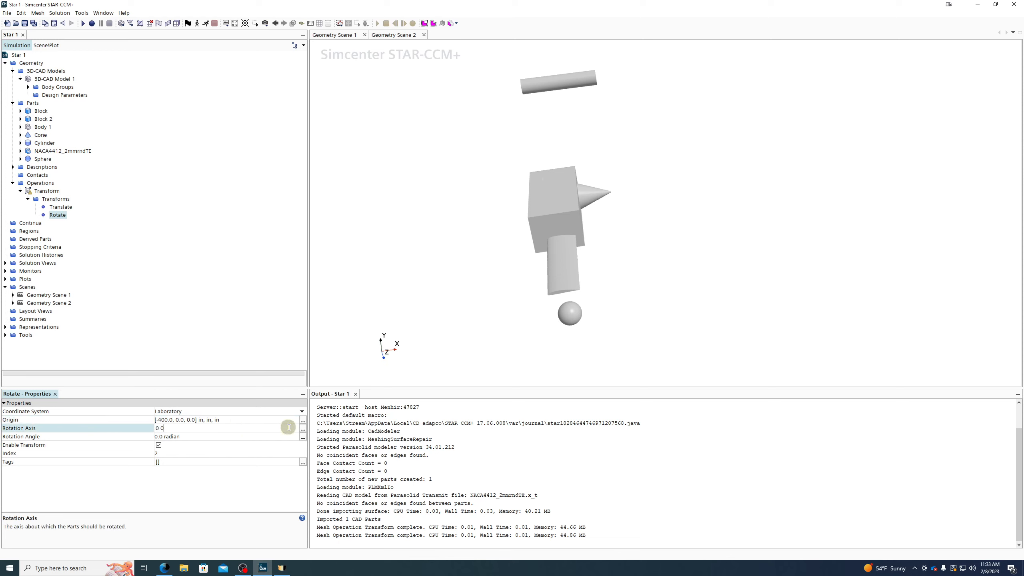
type(", 0.0, 1")
key("Return")
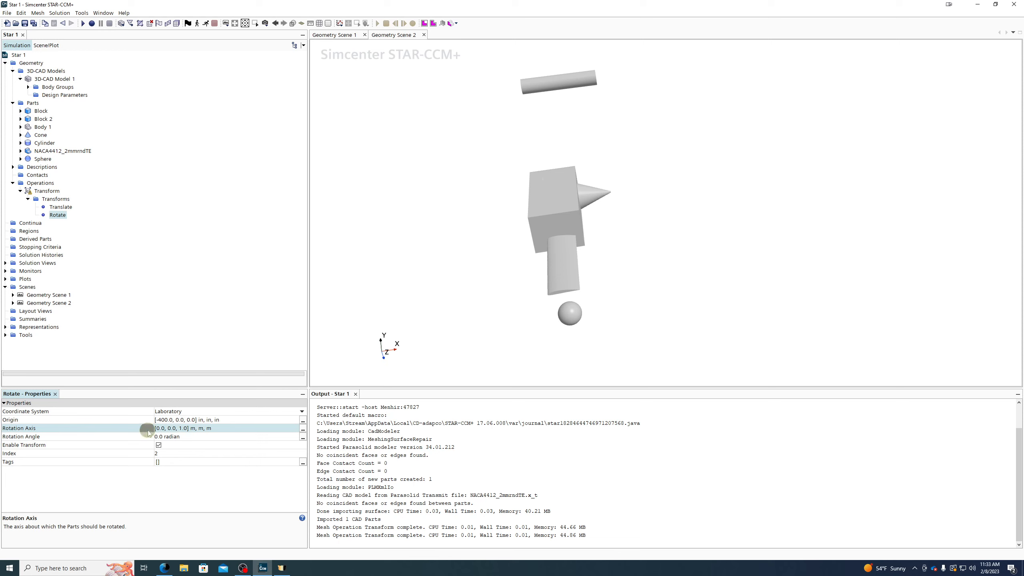
Set the Rotate transform's rotation angle to 180.0 deg and execute the Transform operation
left_click(206, 437)
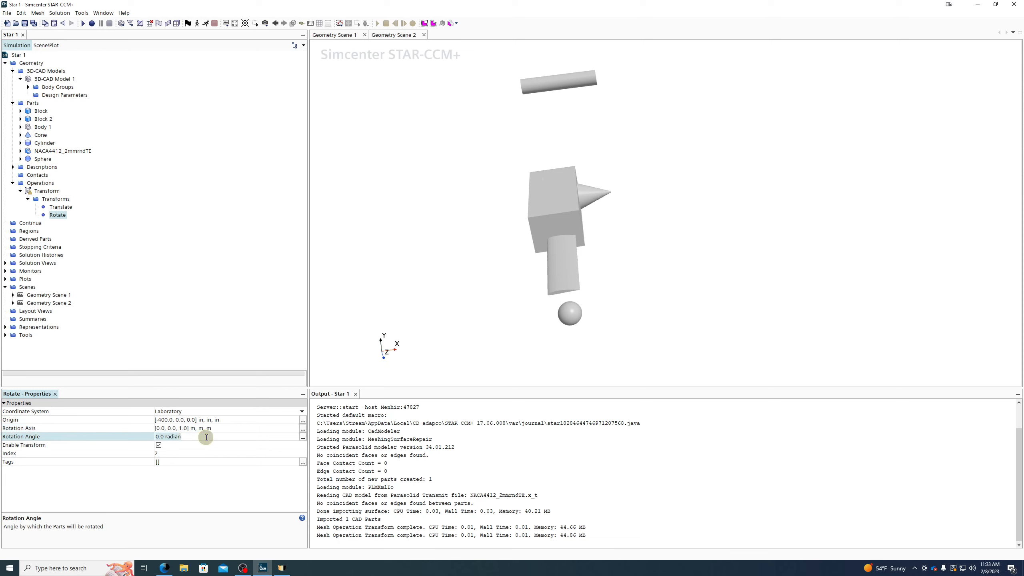
type("180.0 deg")
key("Return")
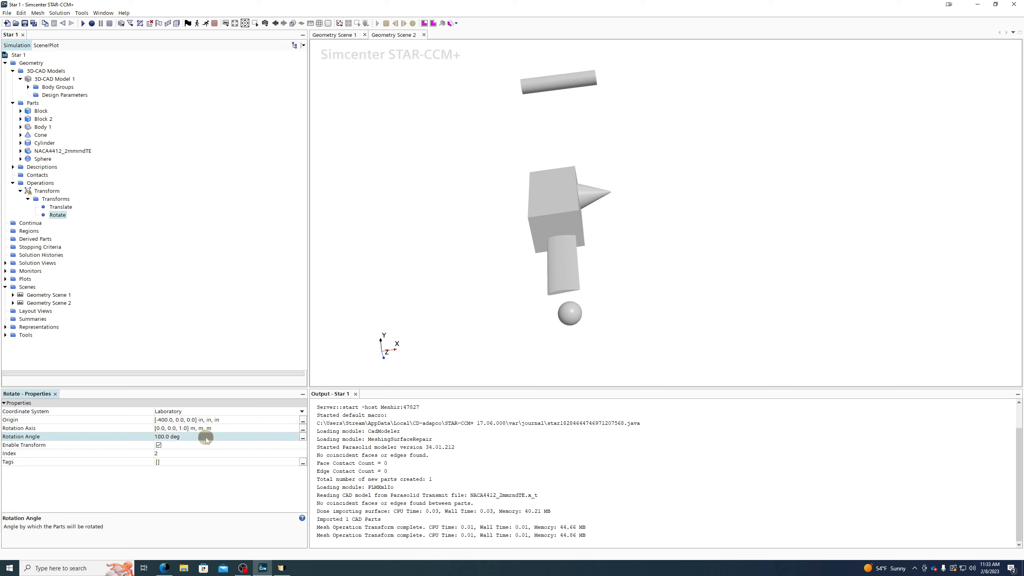
right_click(52, 191)
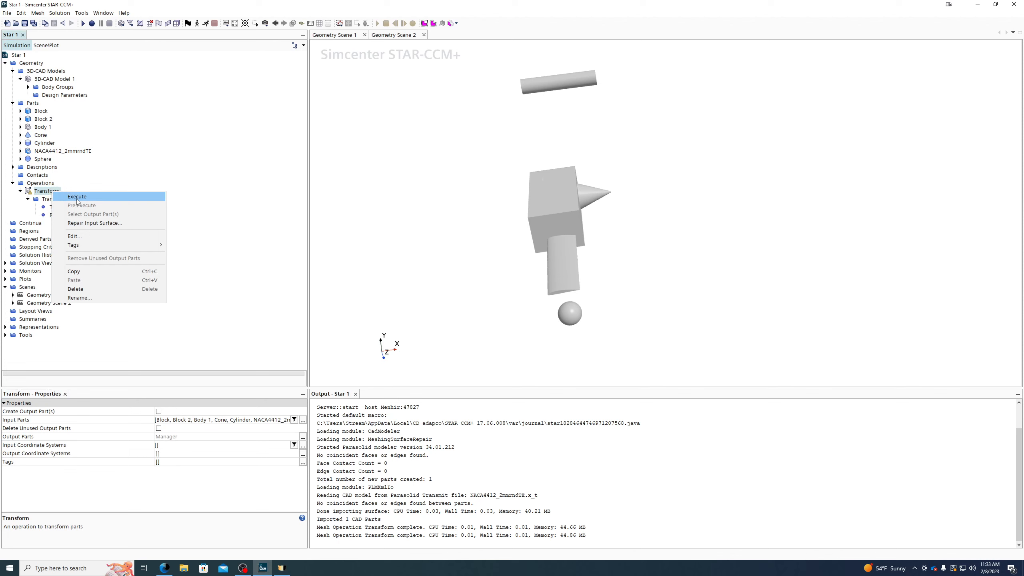
left_click(77, 197)
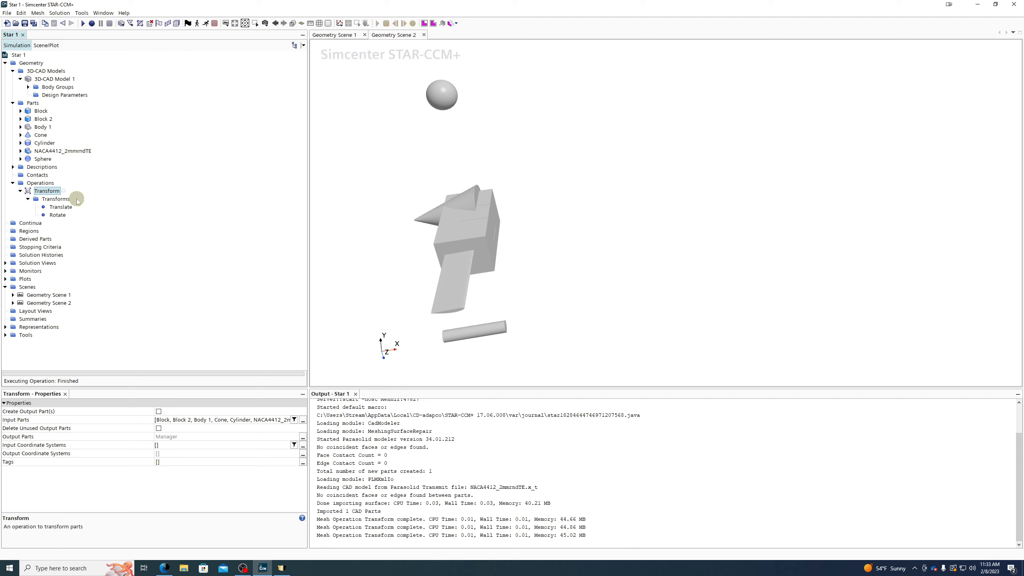
Disable the Rotate transform and execute the Transform operation again
left_click(60, 213)
left_click(185, 437)
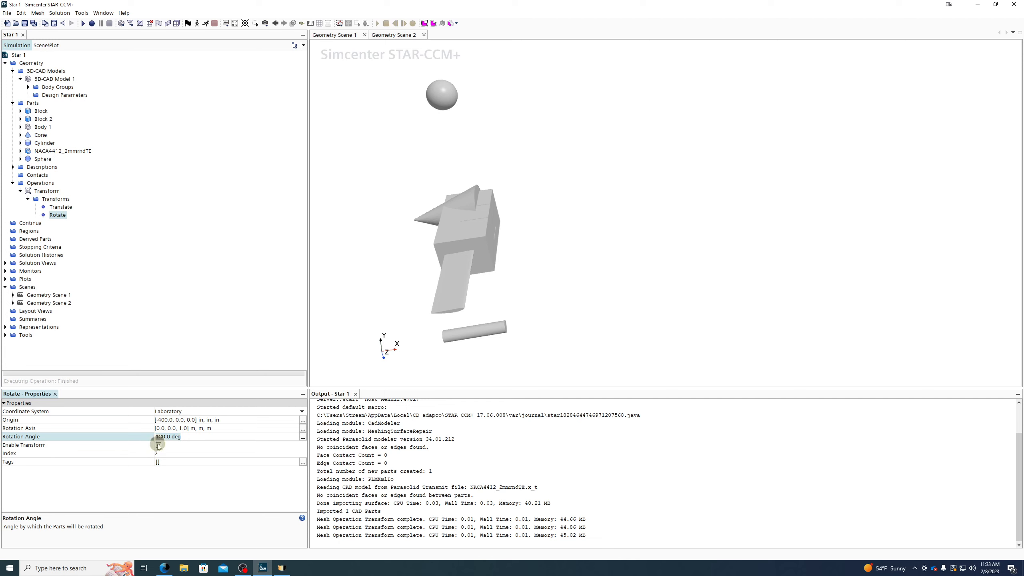
left_click(158, 446)
left_click(158, 445)
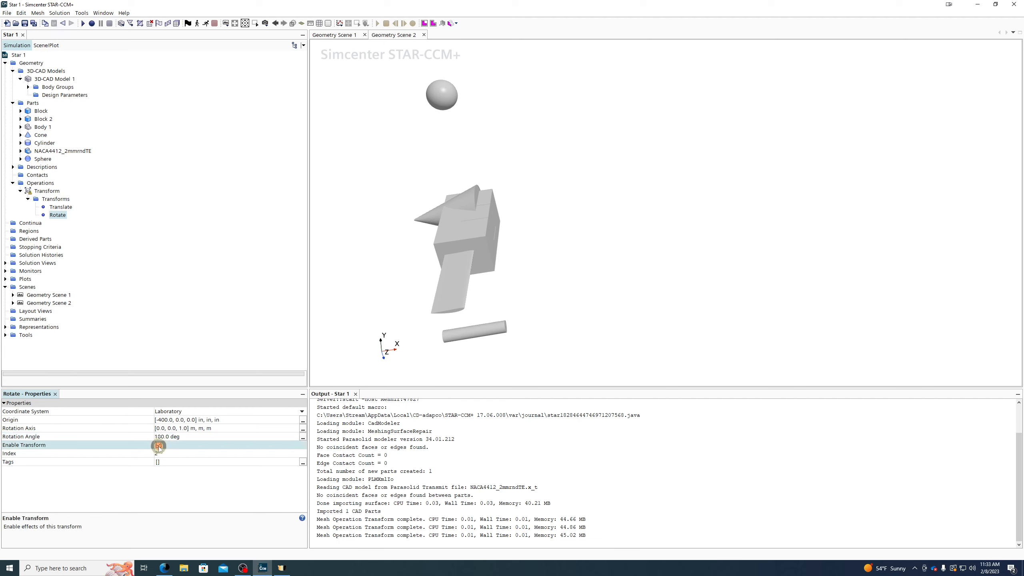
left_click(158, 445)
left_click(158, 445)
left_click(158, 445)
left_click(47, 190)
right_click(47, 190)
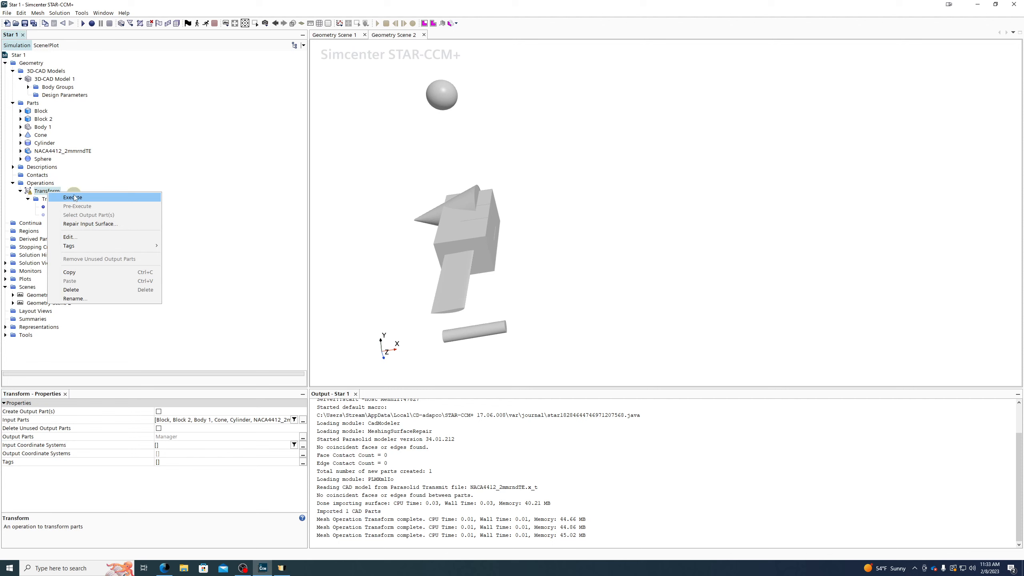
left_click(74, 196)
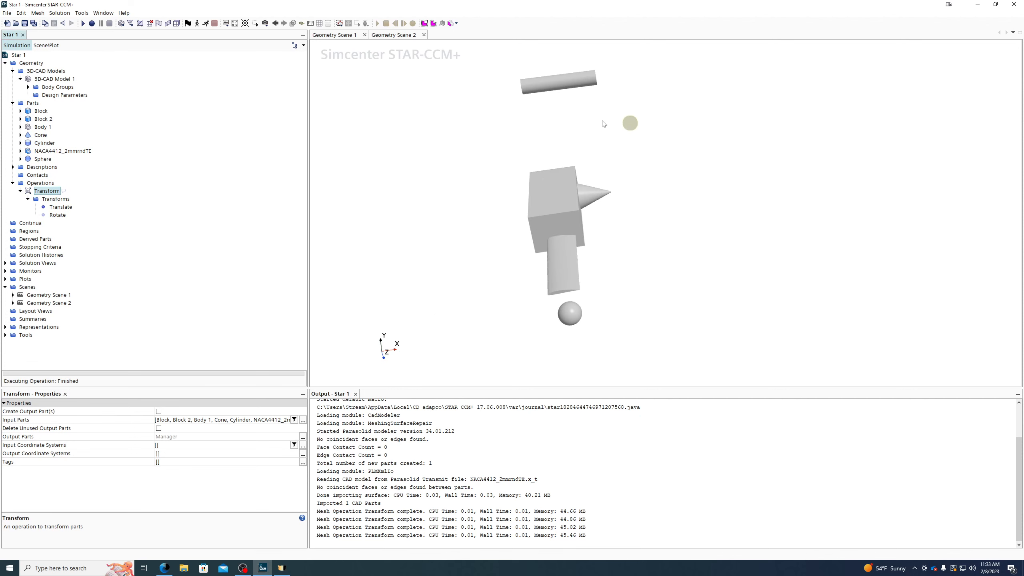
Re-enable the Rotate transform and execute the Transform operation again
left_click(57, 215)
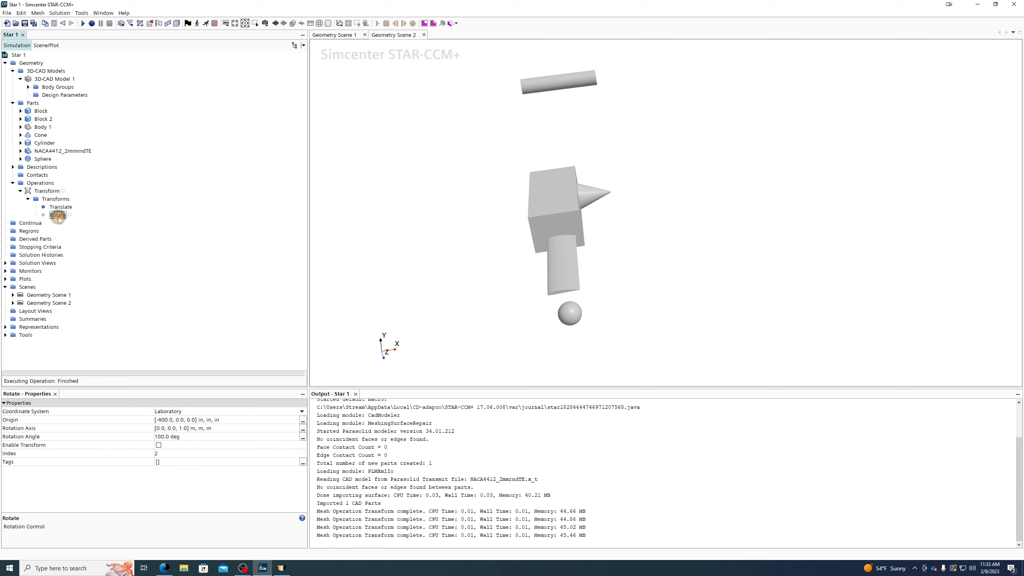
left_click(158, 445)
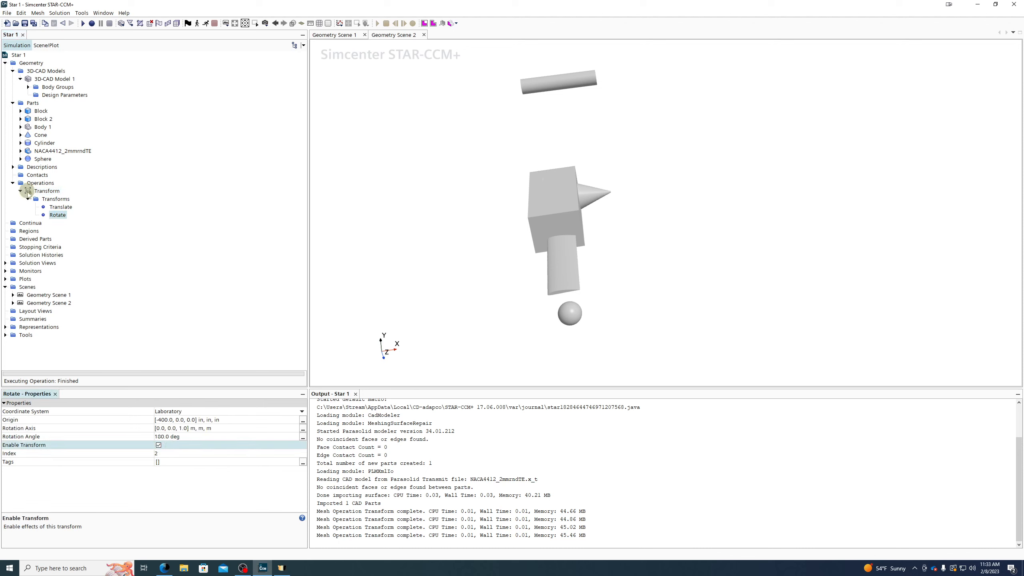
left_click(32, 192)
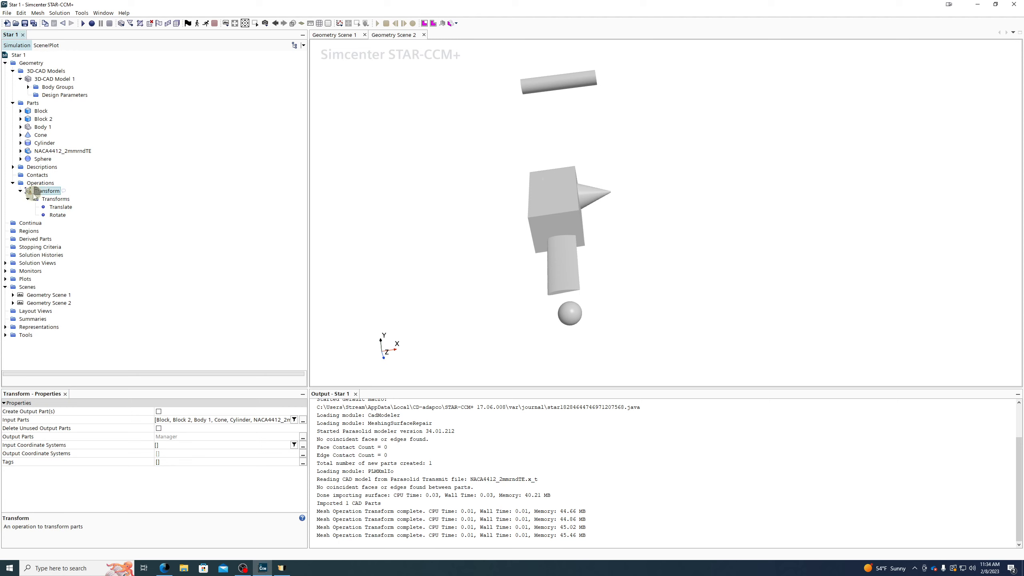
right_click(34, 192)
left_click(133, 175)
right_click(29, 192)
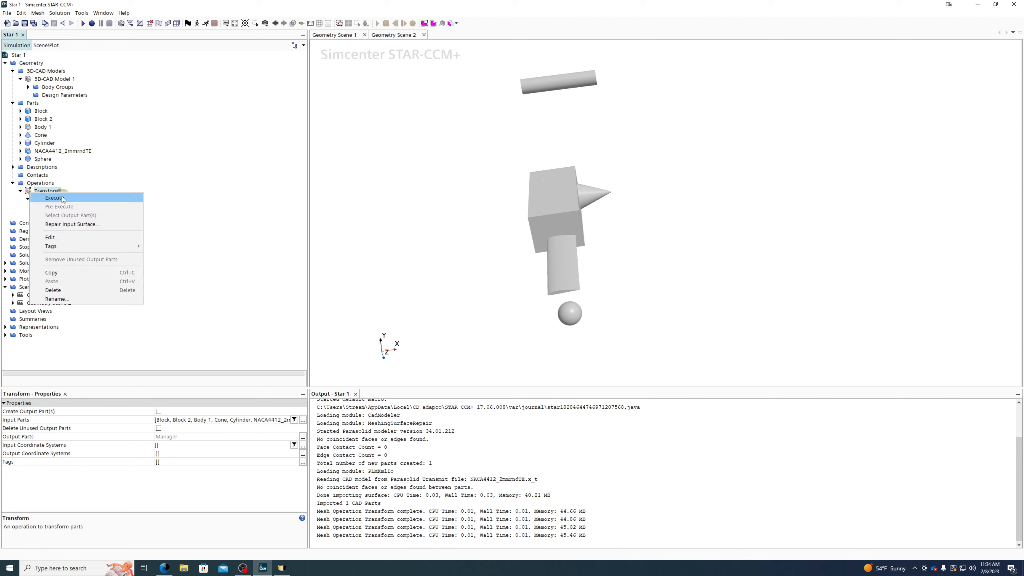
left_click(60, 196)
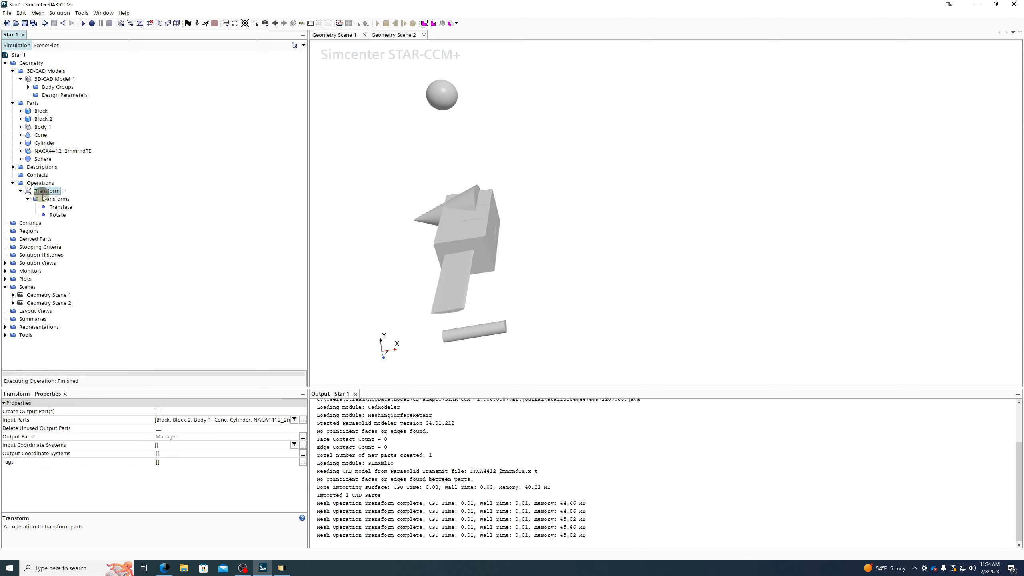
Add a Scale transform to the Transform operation after the Rotate transform
right_click(44, 183)
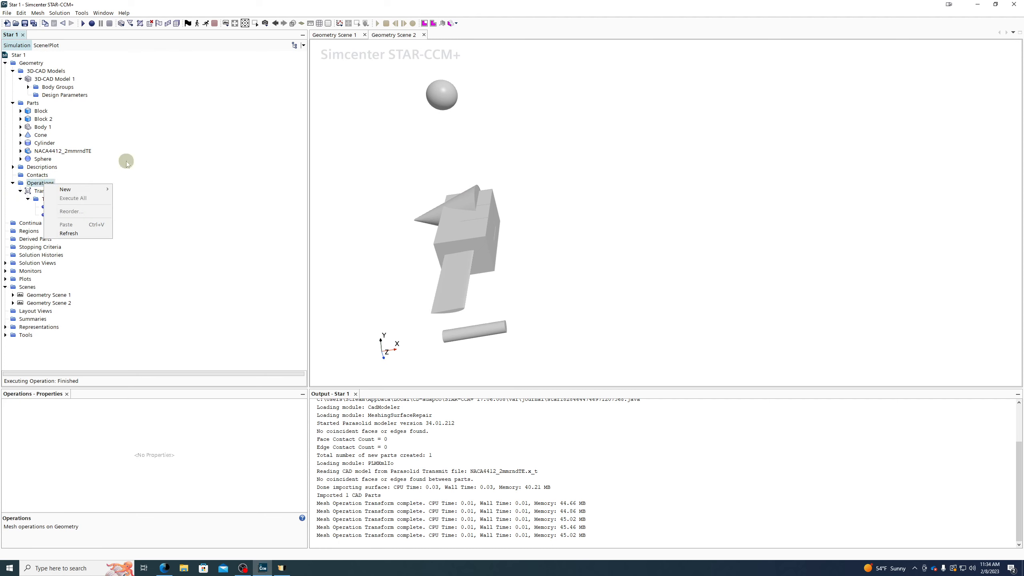
left_click(126, 161)
right_click(56, 201)
mouse_move(87, 209)
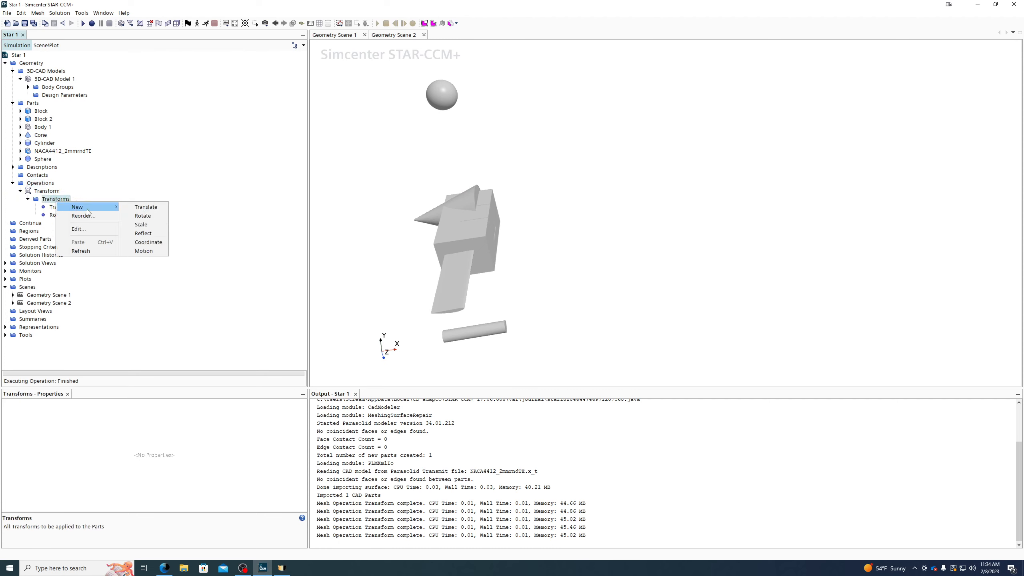
left_click(159, 224)
left_click(56, 223)
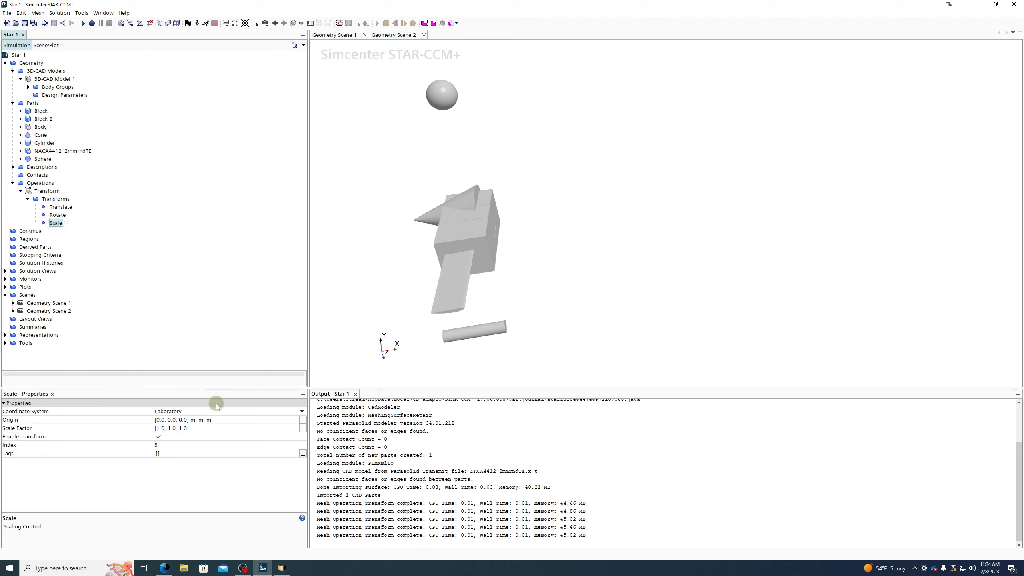
Set the Scale transform's scale factor to 0.5 in every direction and execute the Transform operation
left_click(213, 428)
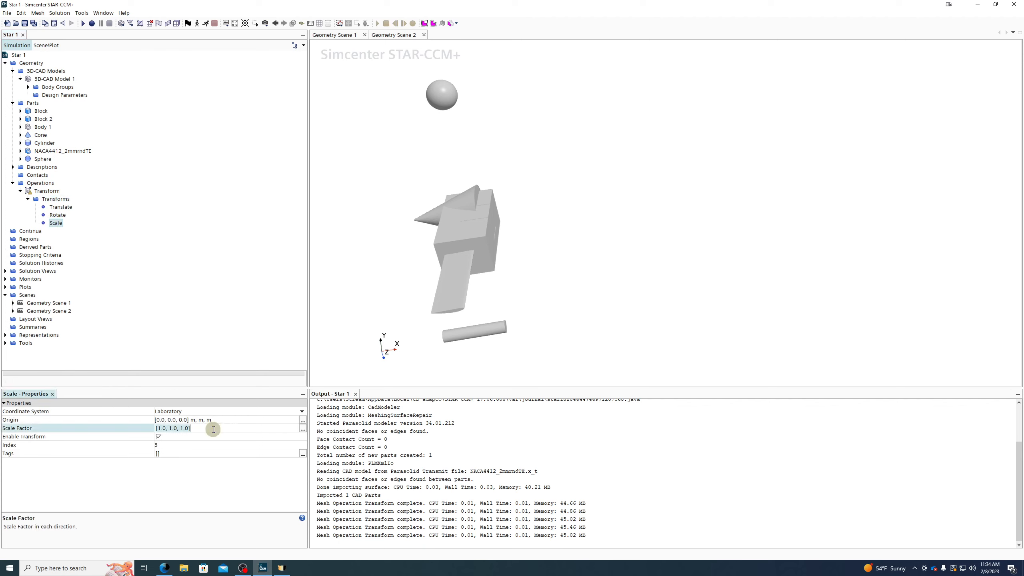
type("0.5")
key("Return")
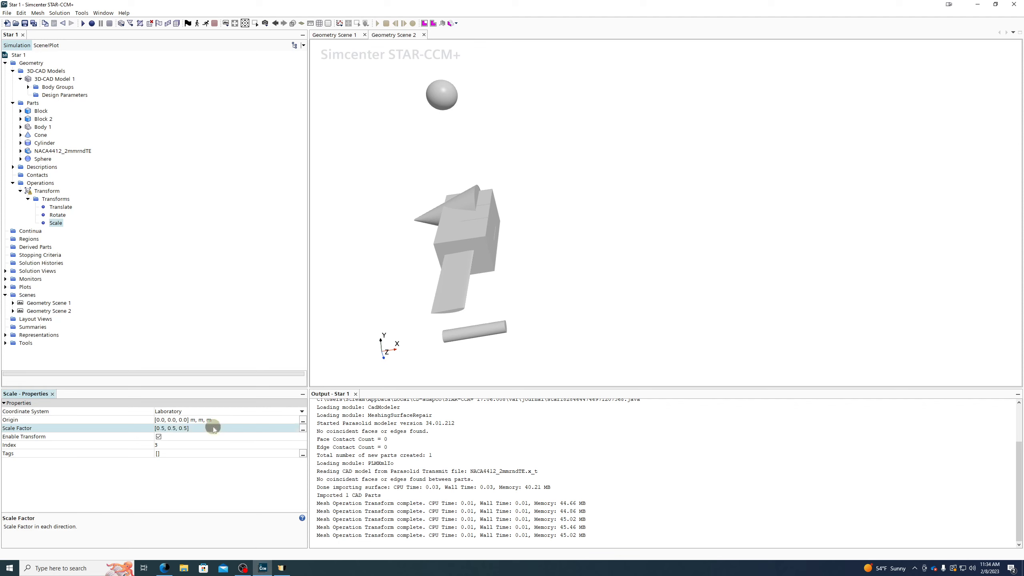
right_click(50, 191)
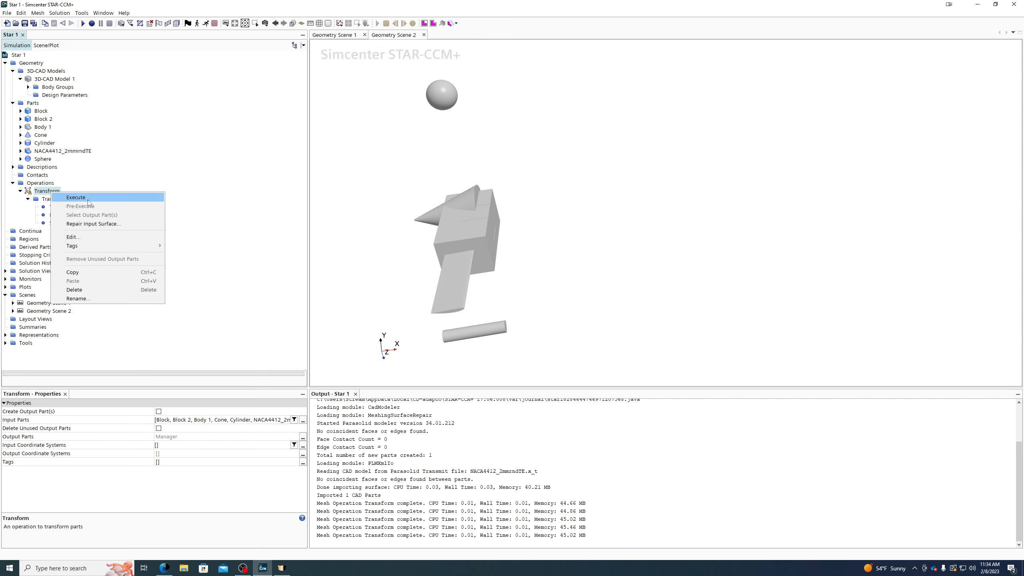
left_click(88, 201)
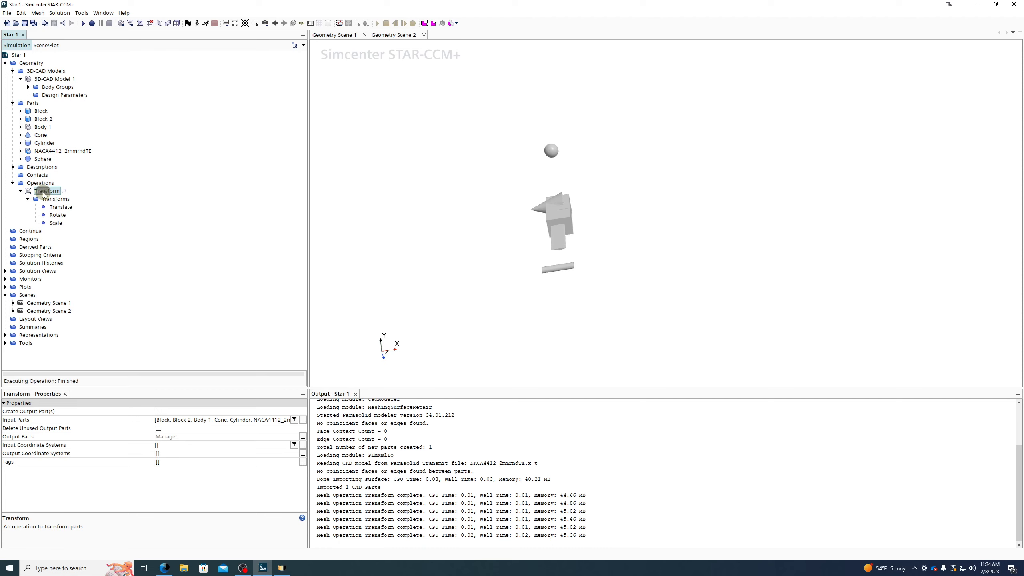
left_click(56, 223)
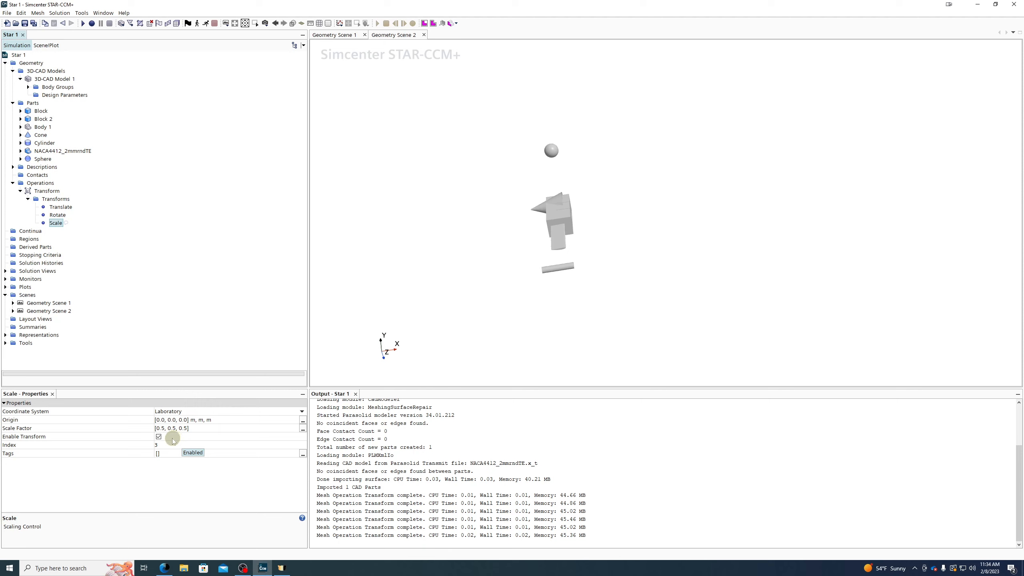
right_click(41, 191)
left_click(128, 146)
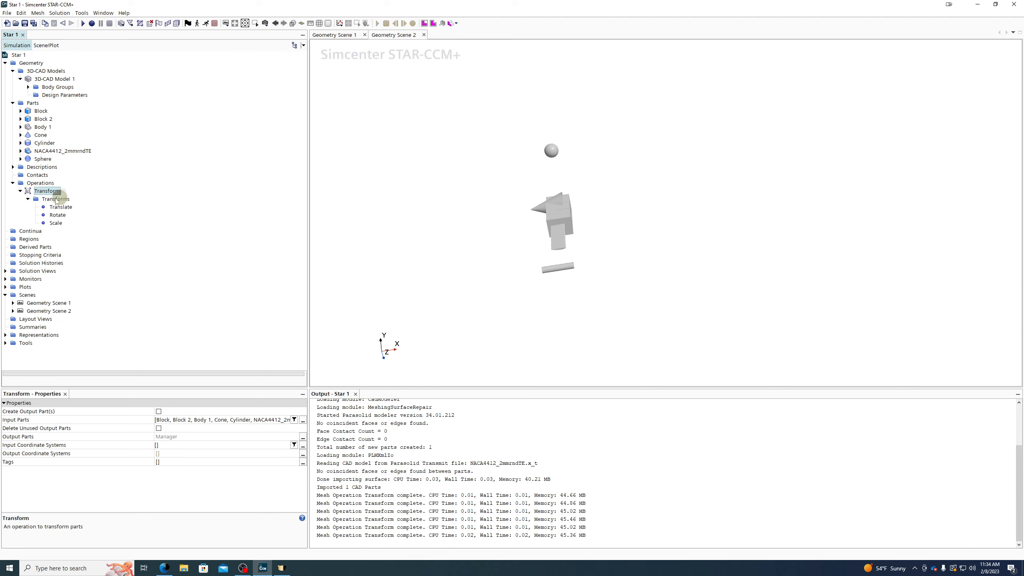
Add a Reflect transform to the Transform operation, keep its default origin and normal vector, and execute the operation
right_click(55, 199)
mouse_move(81, 206)
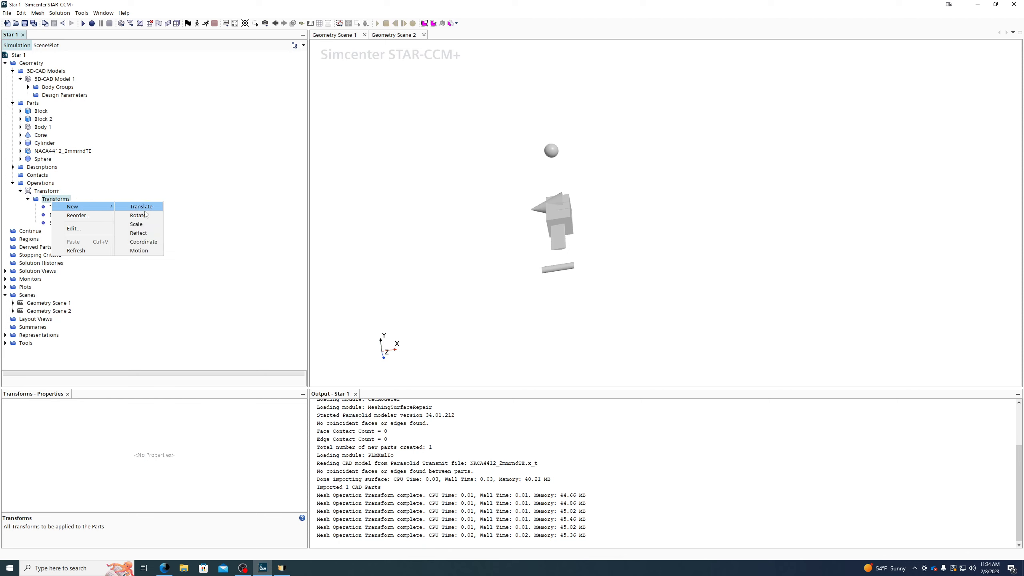
left_click(138, 233)
left_click(58, 231)
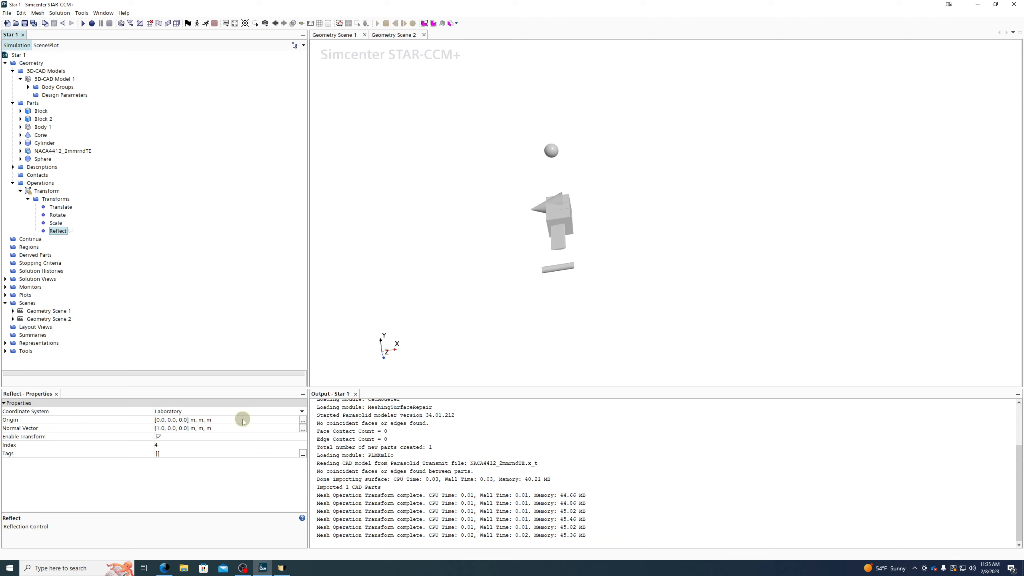
left_click(228, 431)
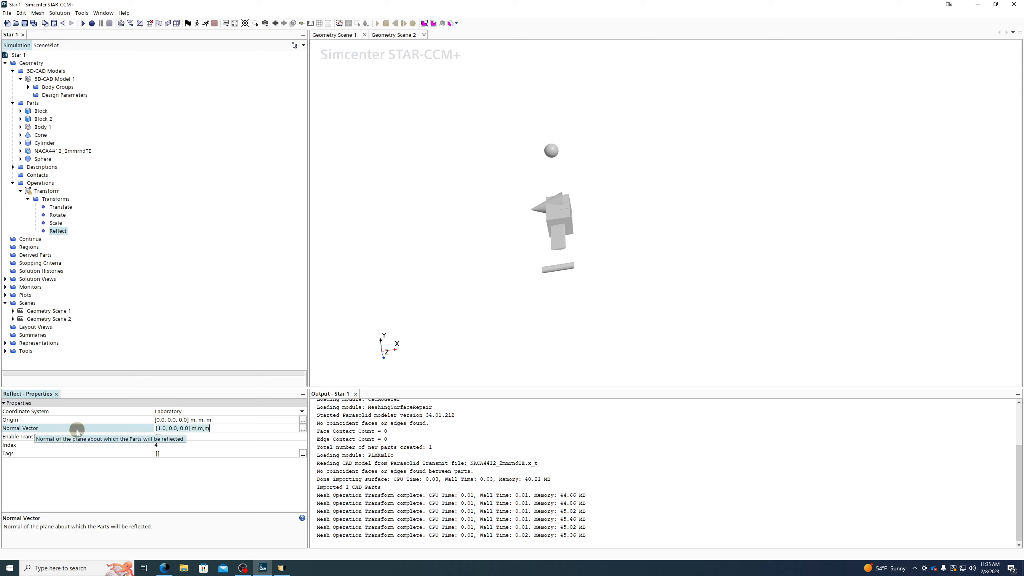
right_click(45, 190)
left_click(61, 196)
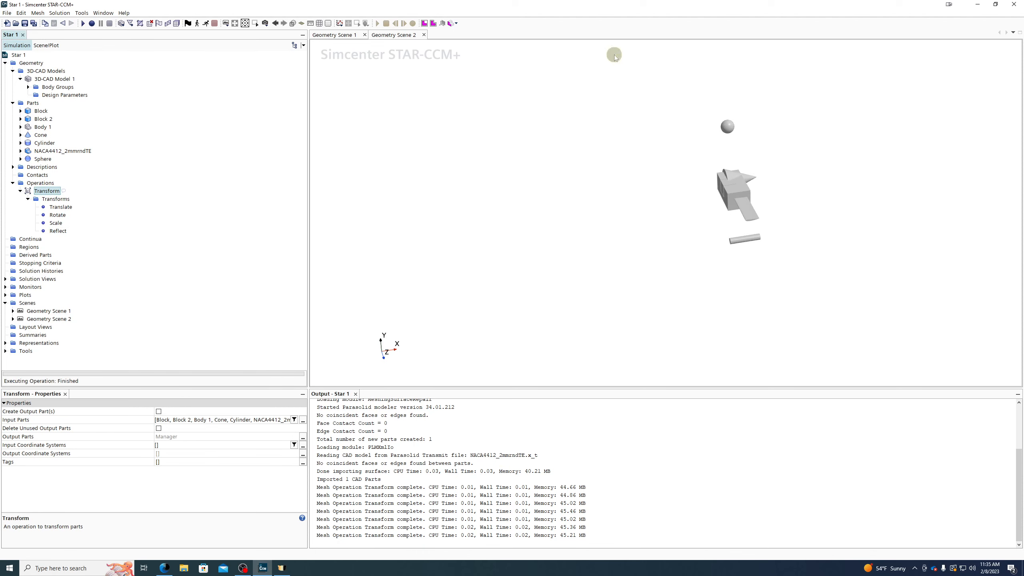
Disable the Reflect transform and execute the Transform operation again
left_click(58, 231)
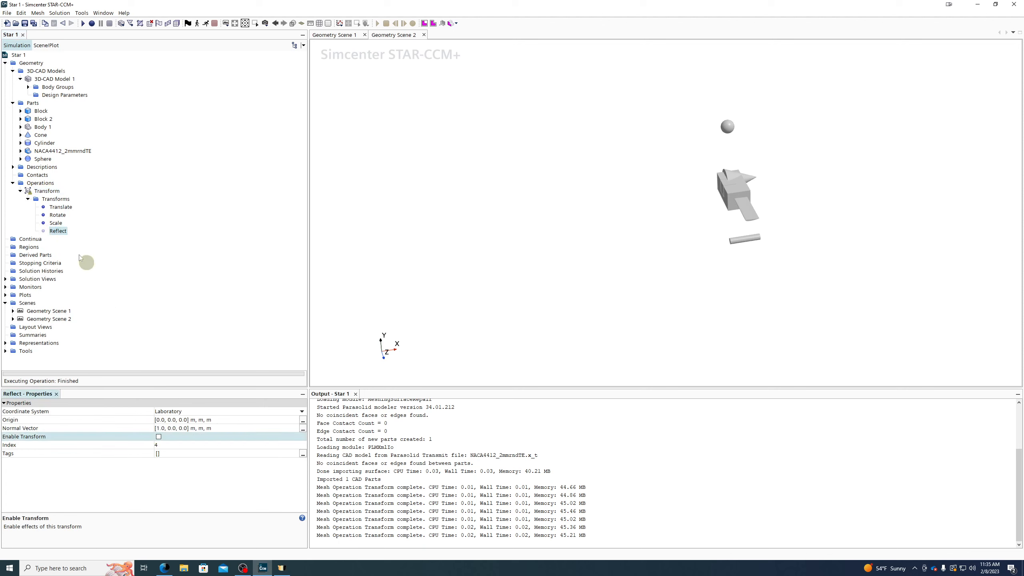
left_click(44, 191)
right_click(46, 190)
left_click(70, 194)
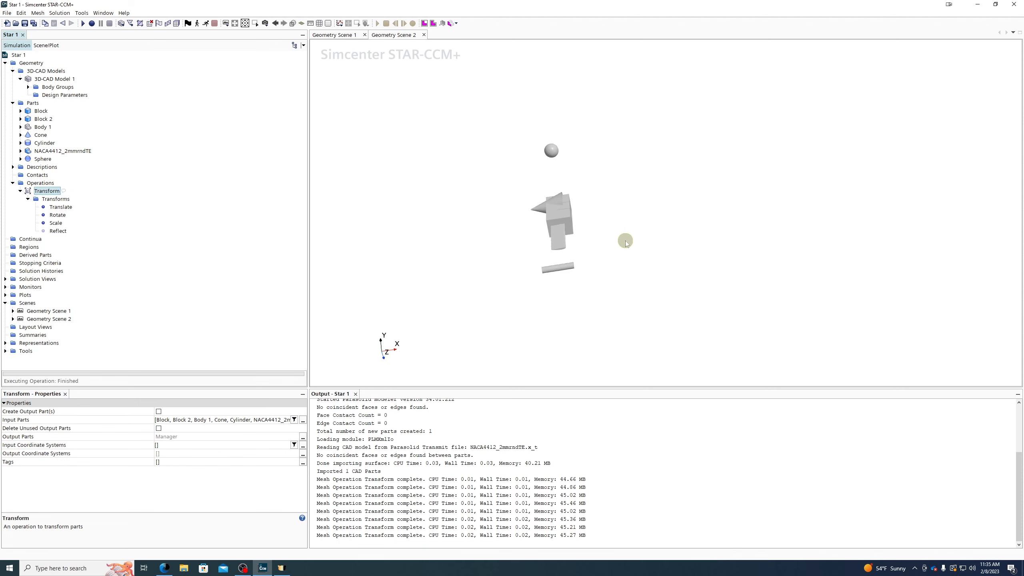
Create a second Transform surface preparation operation with only the first Block part as input
right_click(37, 183)
mouse_move(81, 187)
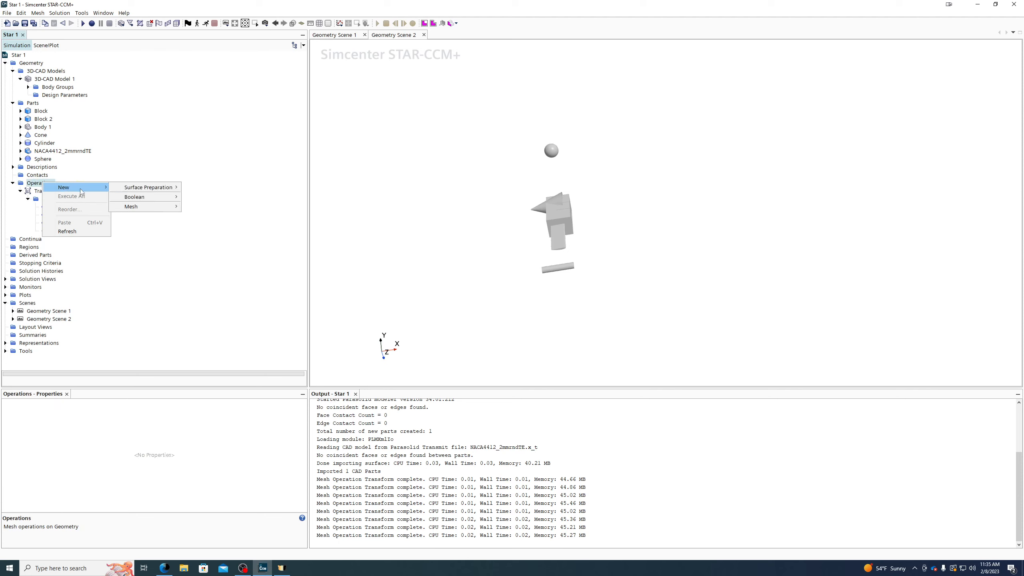
mouse_move(138, 188)
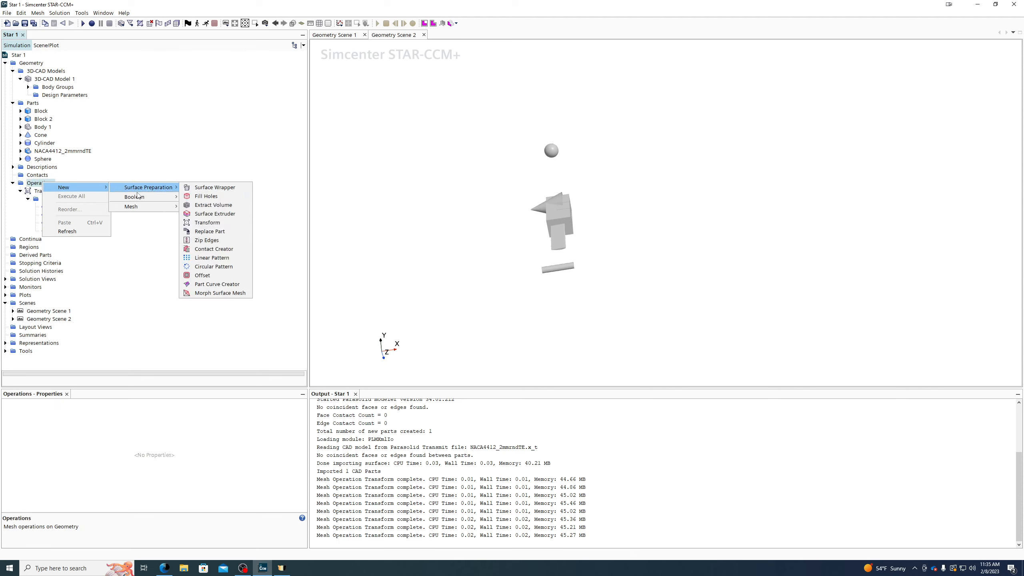
left_click(217, 224)
left_click(427, 221)
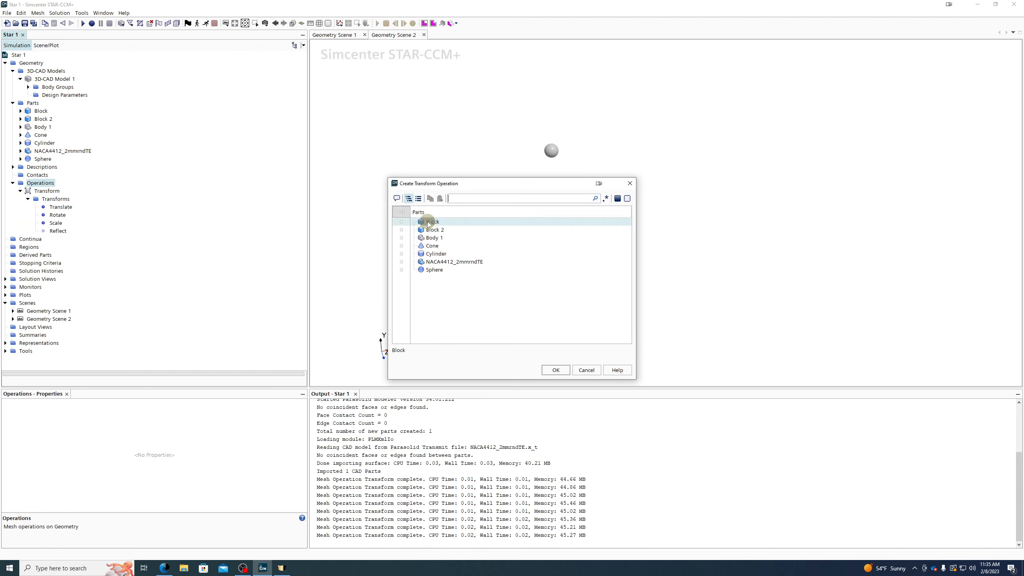
left_click(555, 370)
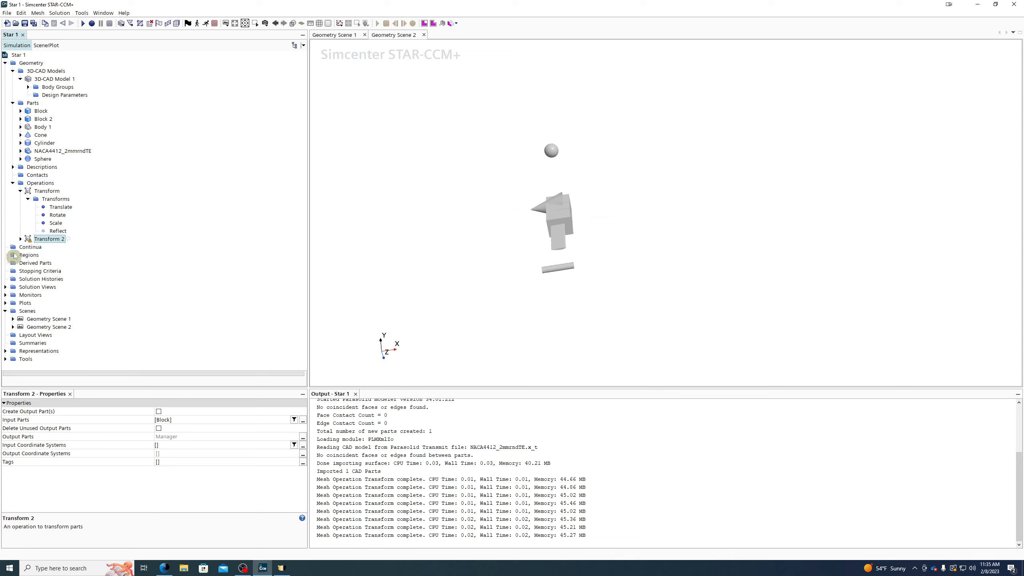
Add a Translate transform to the Transform 2 operation and open its properties
left_click(20, 239)
left_click(48, 247)
right_click(48, 247)
mouse_move(81, 252)
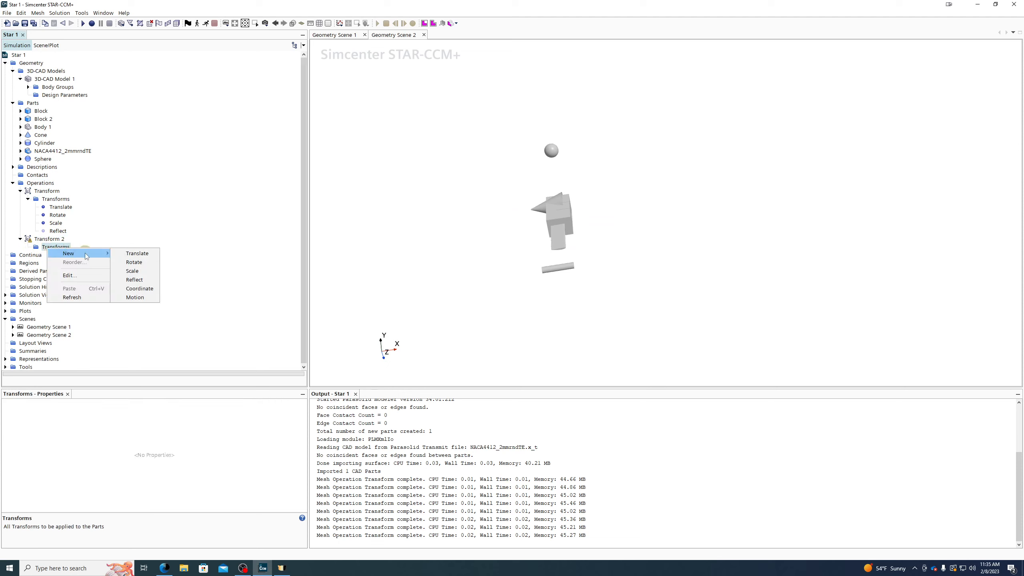
left_click(137, 256)
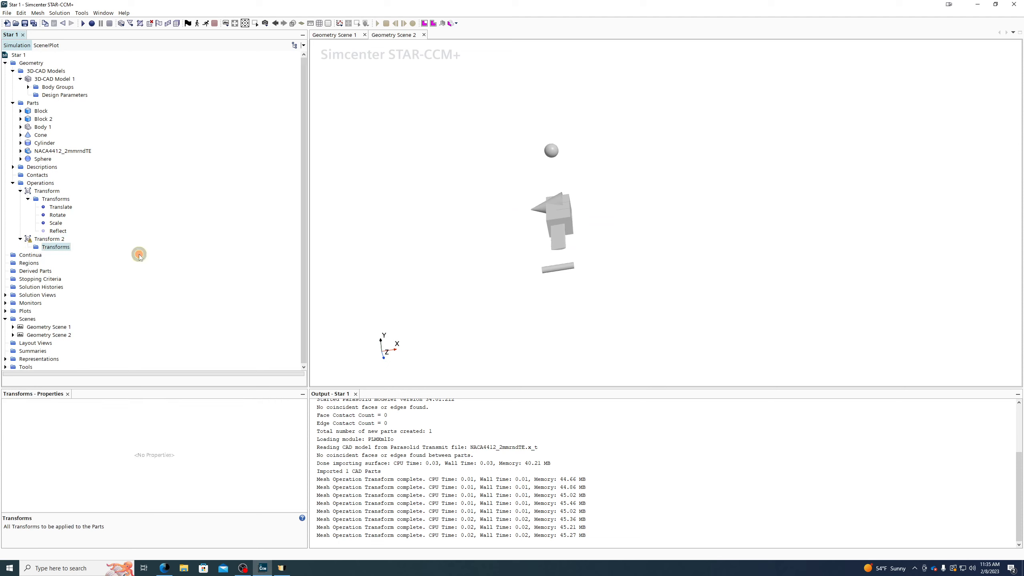
left_click(28, 247)
left_click(57, 254)
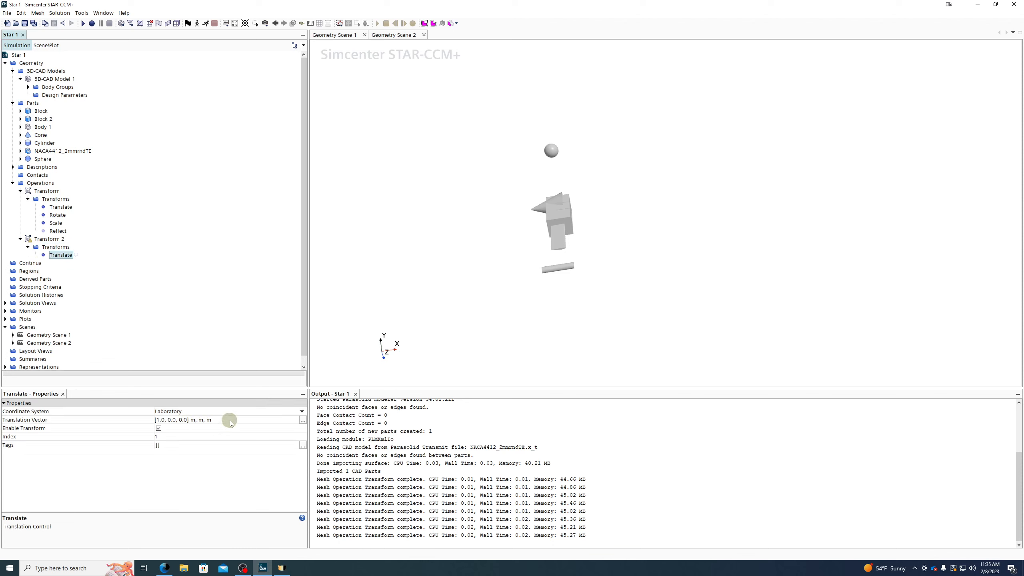
Set the translation vector of the Transform 2 Translate to [2, 0, 0] m and execute the Transform 2 operation
left_click(232, 419)
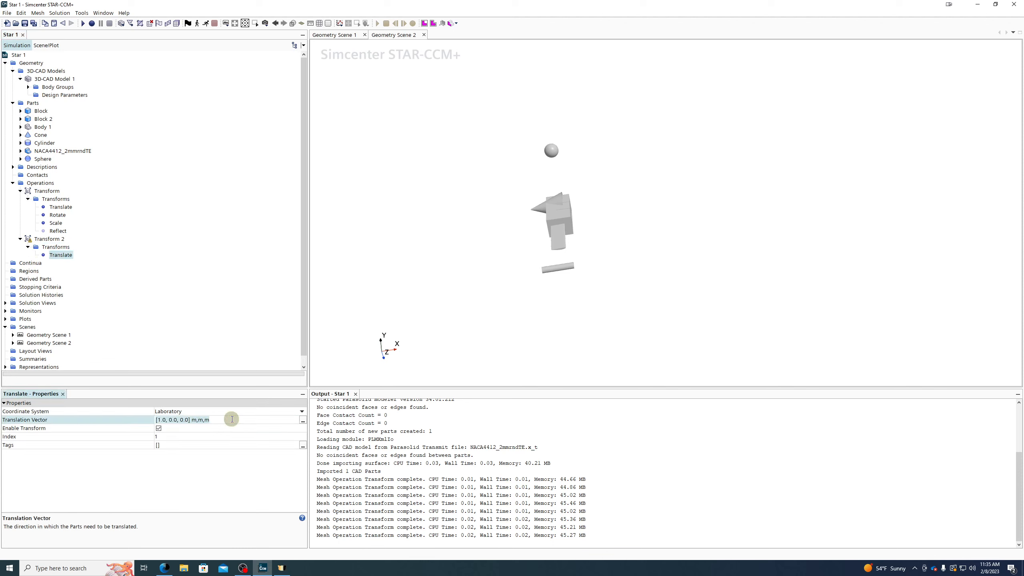
key("ctrl+a")
type("2 0 0")
key("Return")
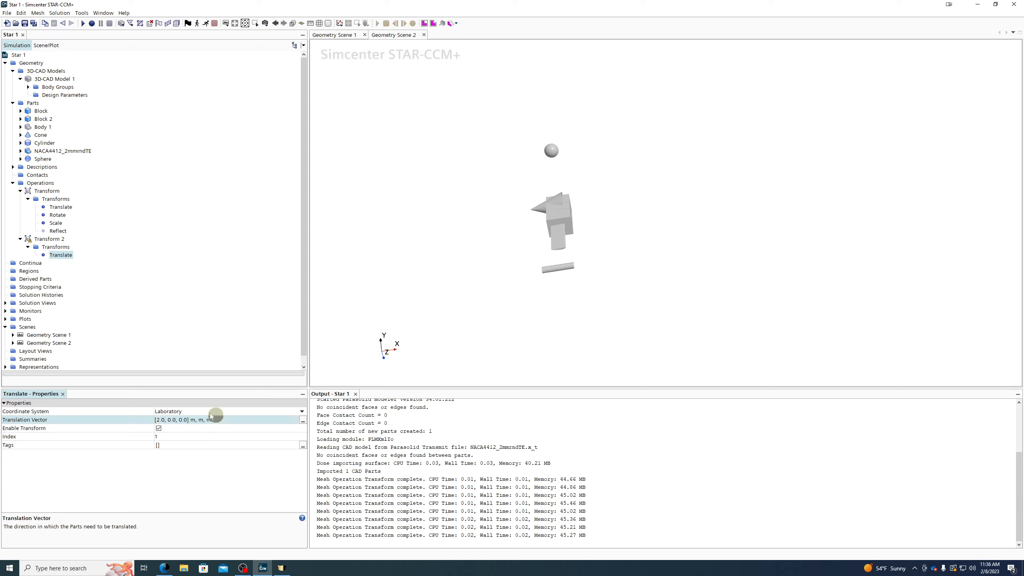
right_click(45, 238)
left_click(74, 246)
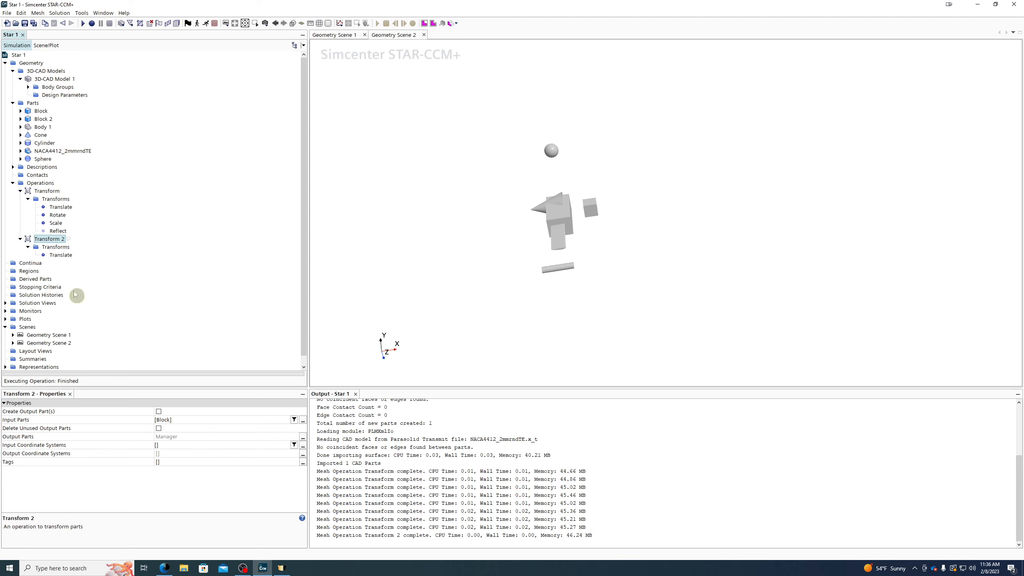
Set the Transform 2 translation vector to [4, 0, 0] m and execute the operation again
left_click(50, 257)
left_click(172, 419)
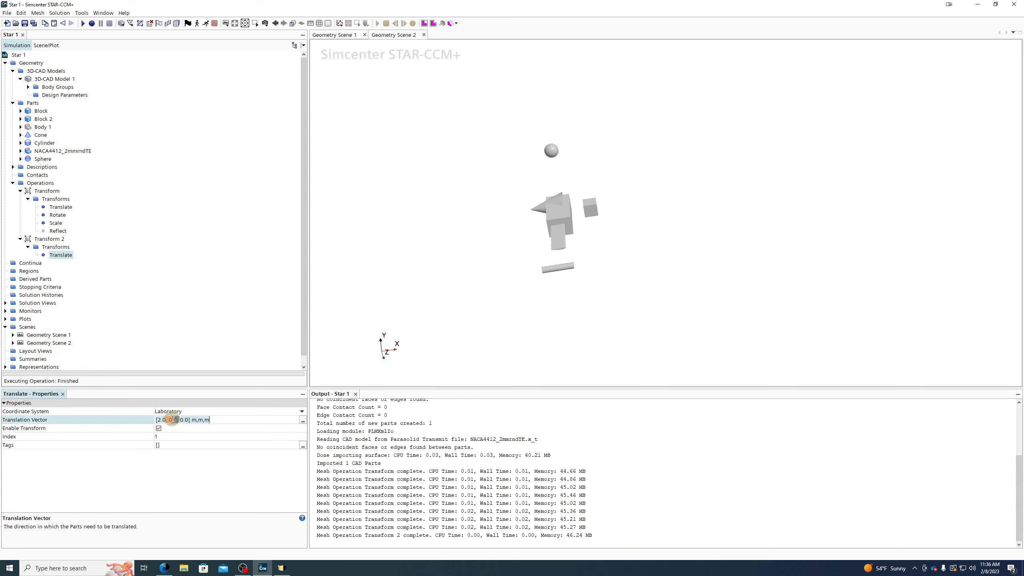
type("40")
key("Return")
right_click(37, 238)
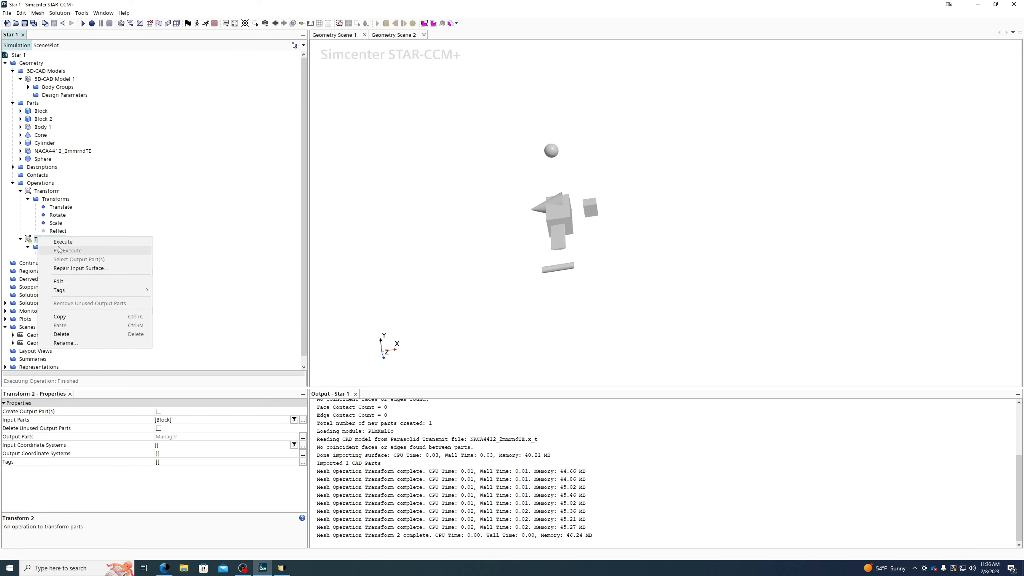
left_click(56, 242)
left_click_drag(631, 205, 601, 192)
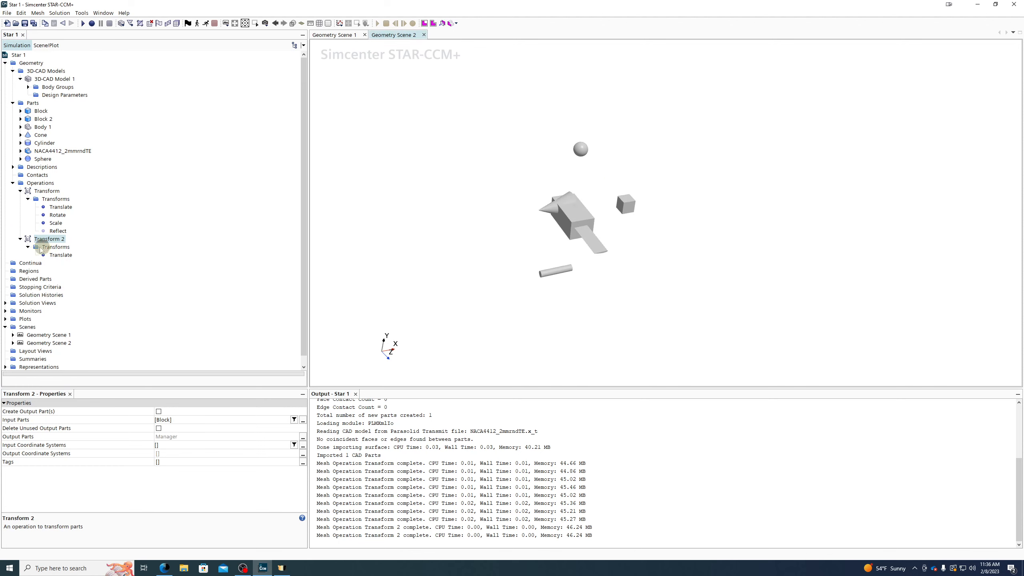
right_click(43, 184)
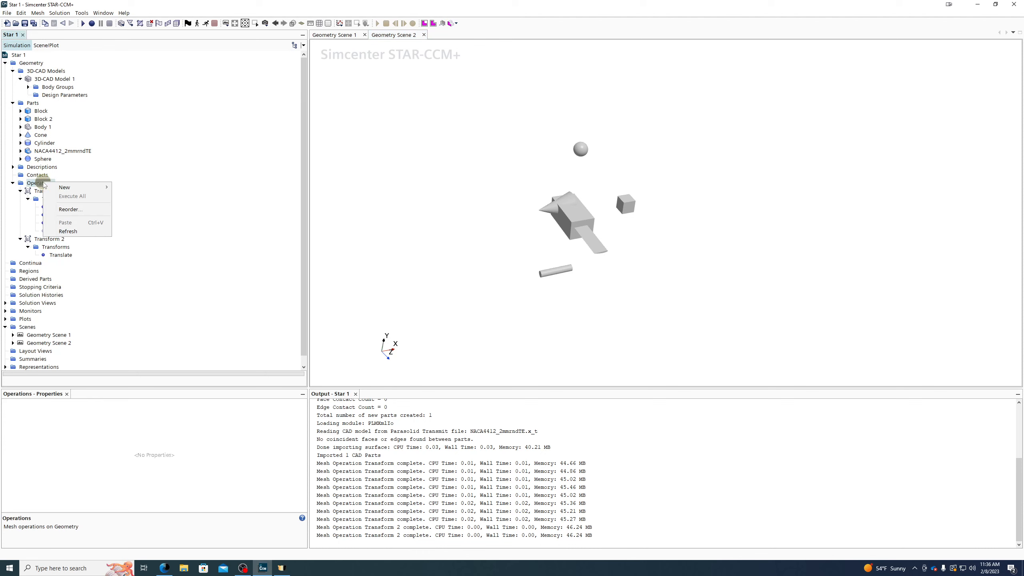
mouse_move(80, 188)
mouse_move(147, 188)
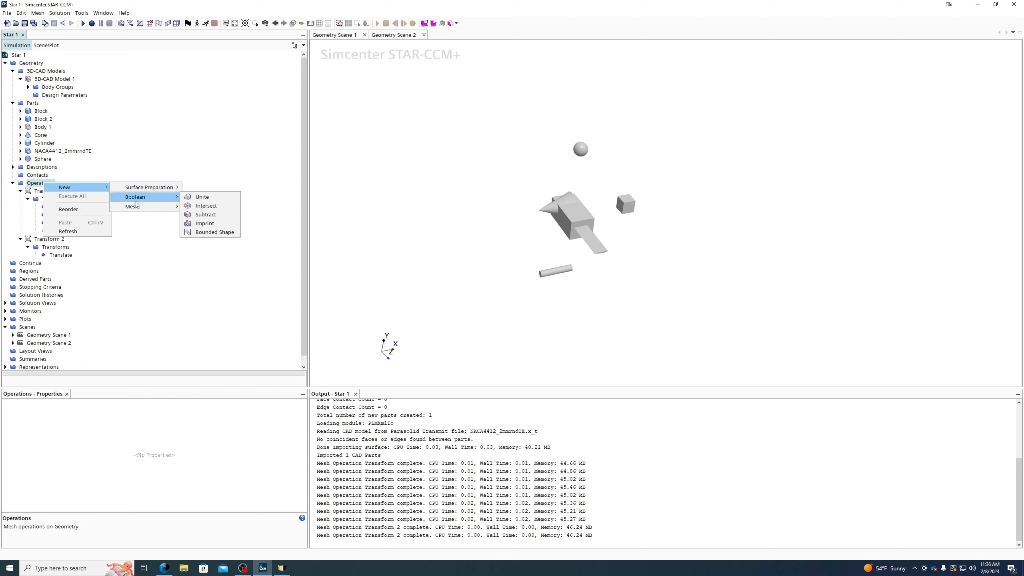
left_click(599, 248)
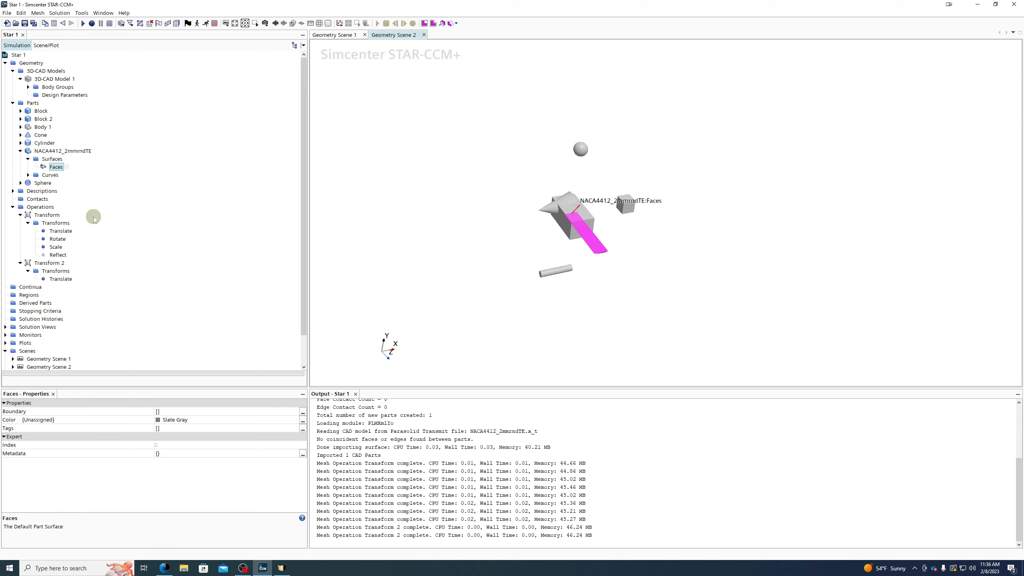
left_click_drag(639, 229, 586, 231)
scroll(585, 231, "up", 6)
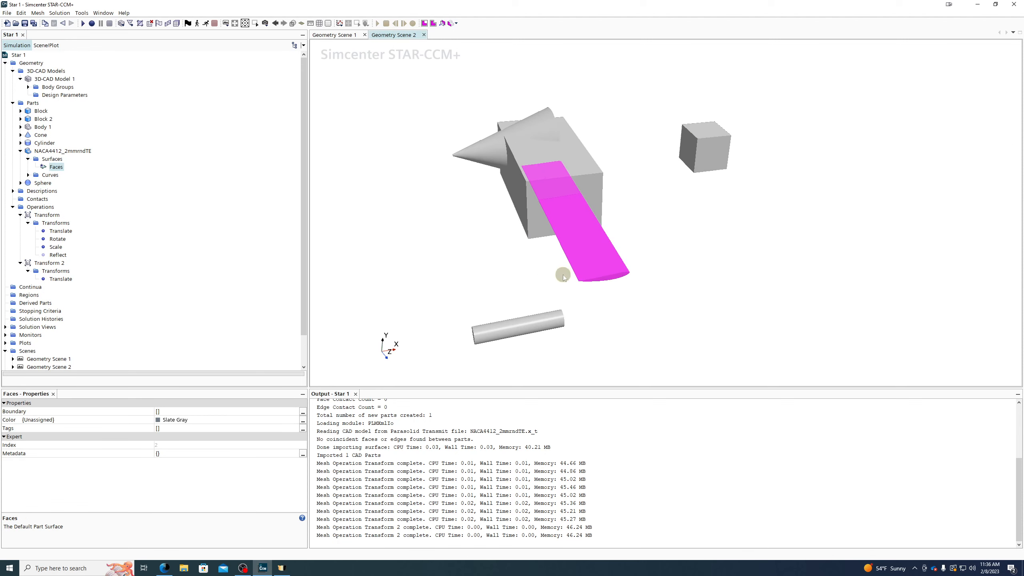
left_click_drag(562, 275, 645, 275)
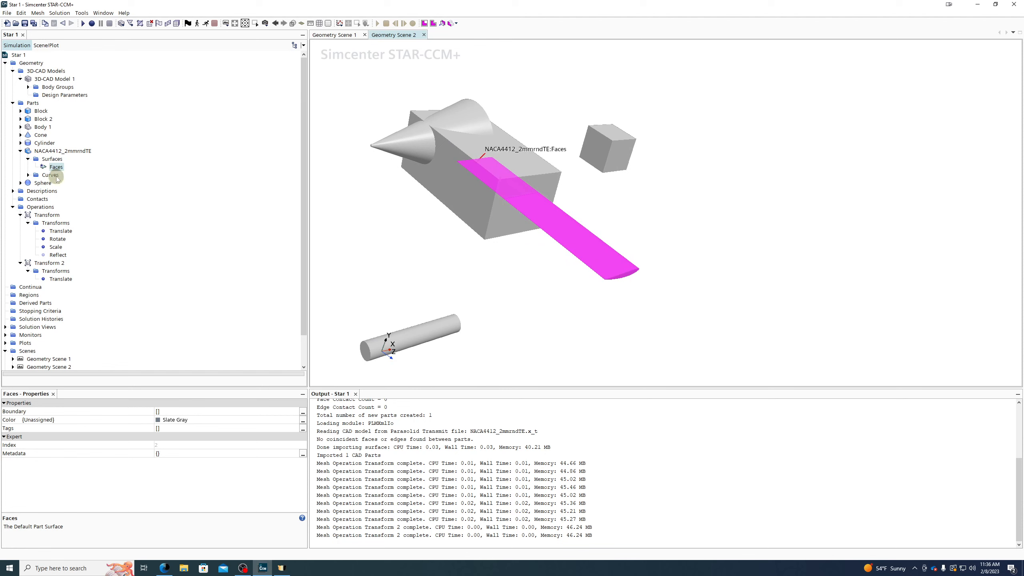
left_click(55, 158)
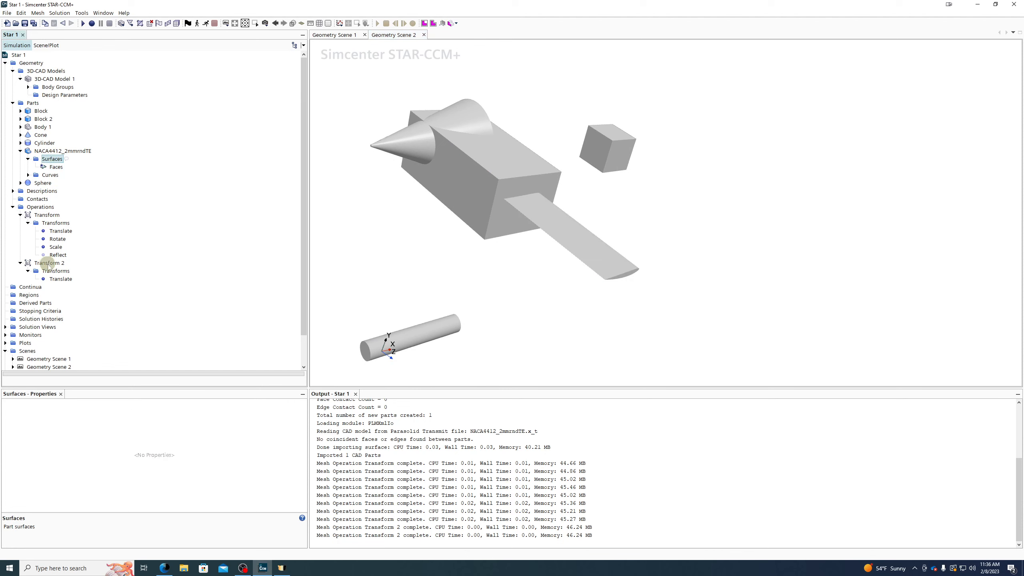
left_click(57, 279)
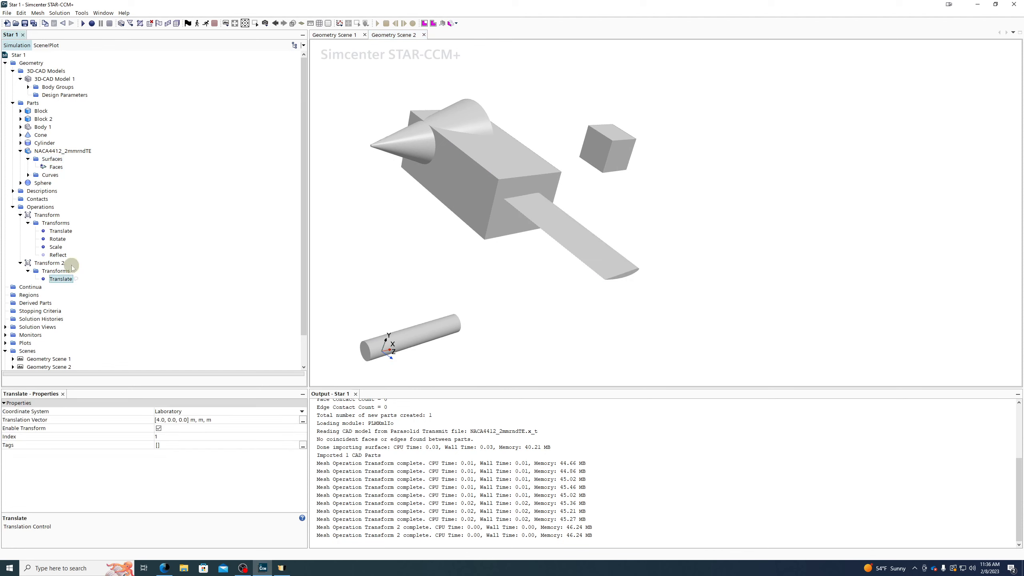
Create a Linear Pattern surface preparation operation with only the first Block part as input
right_click(38, 207)
mouse_move(83, 212)
mouse_move(157, 216)
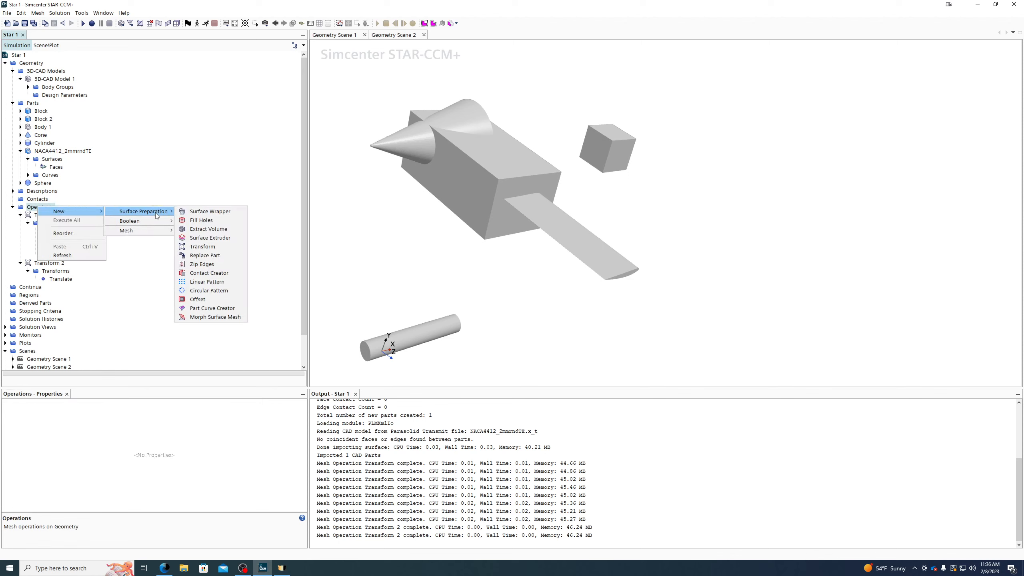
left_click(209, 282)
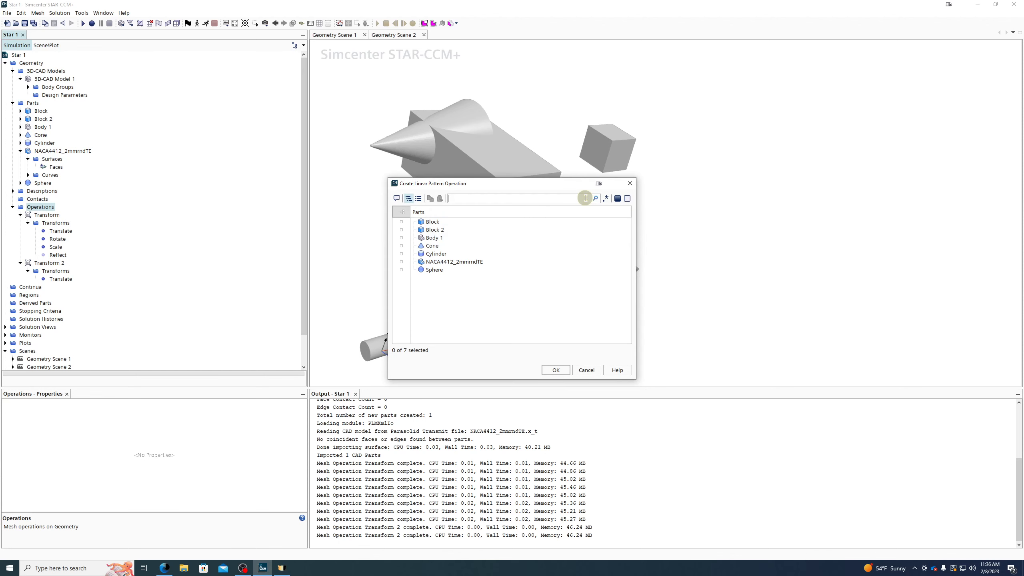
left_click(438, 222)
left_click(556, 370)
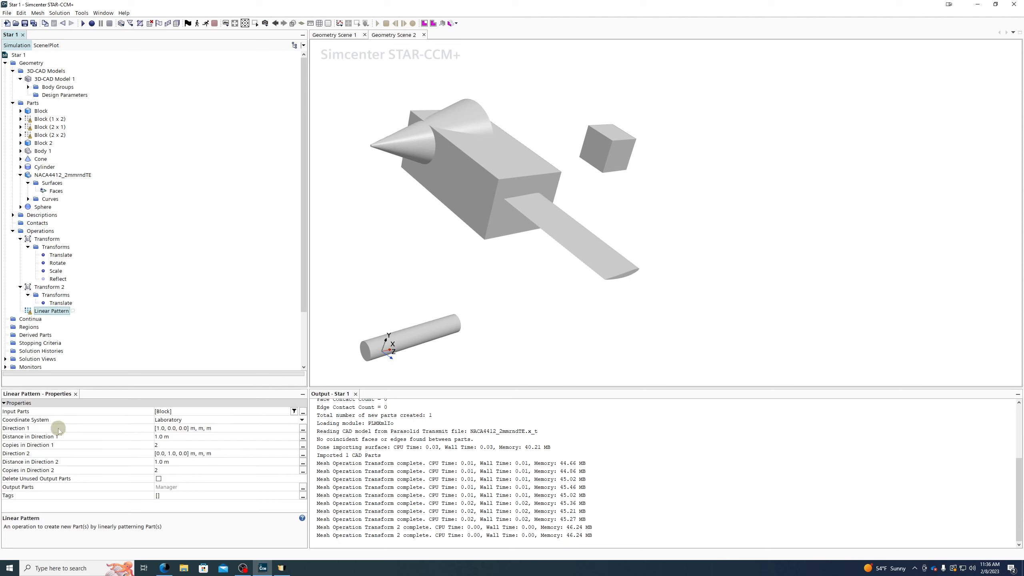
Set the linear pattern's Direction 1 to 4 copies with a distance of 2 m
left_click(246, 430)
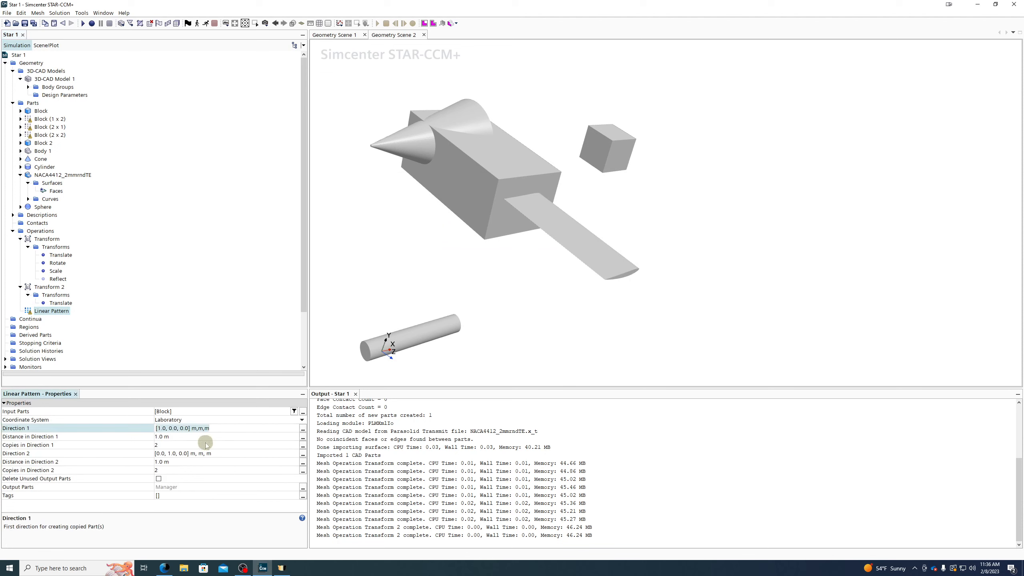
left_click(184, 438)
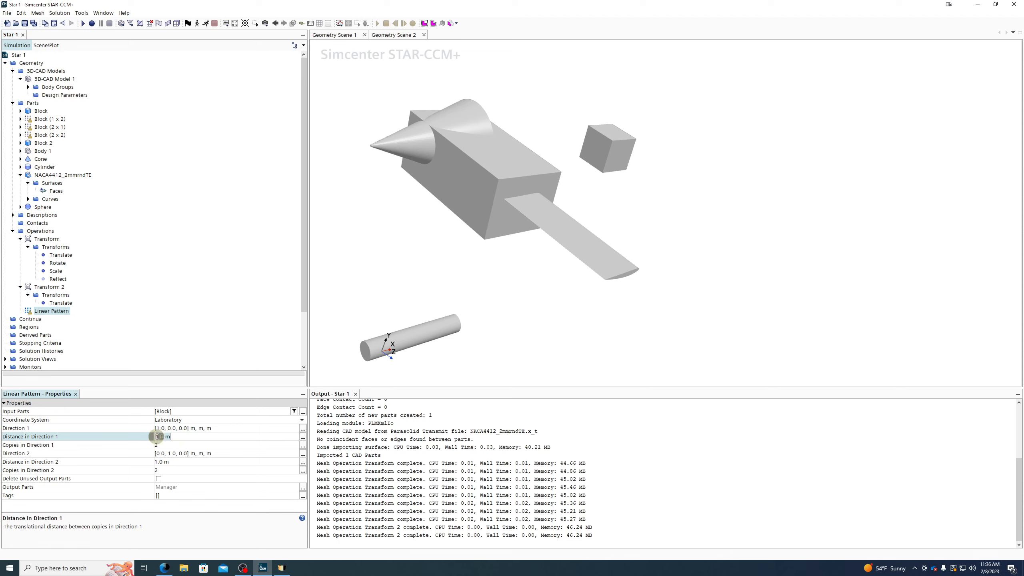
left_click_drag(157, 434, 176, 444)
left_click(171, 446)
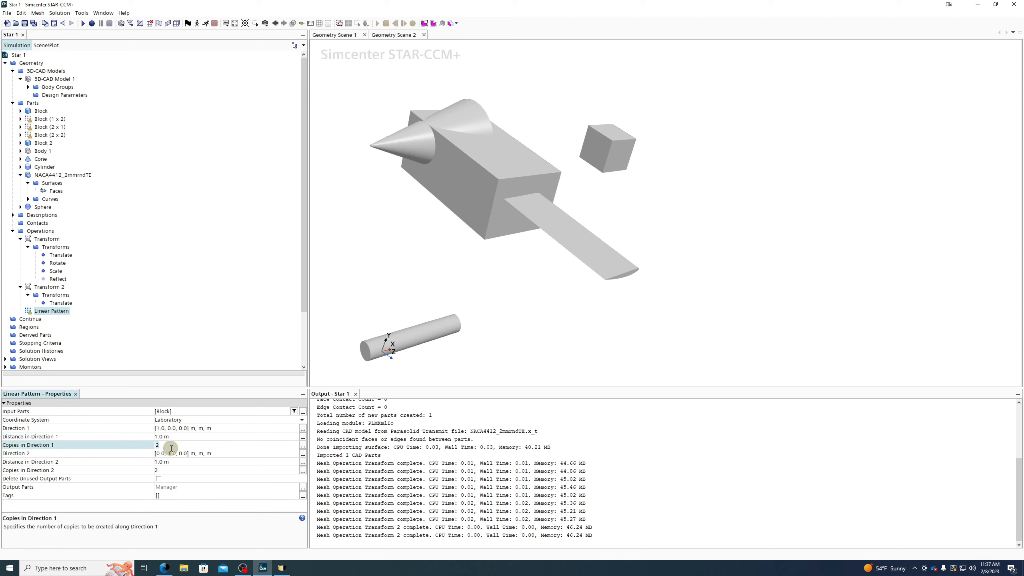
key("Return")
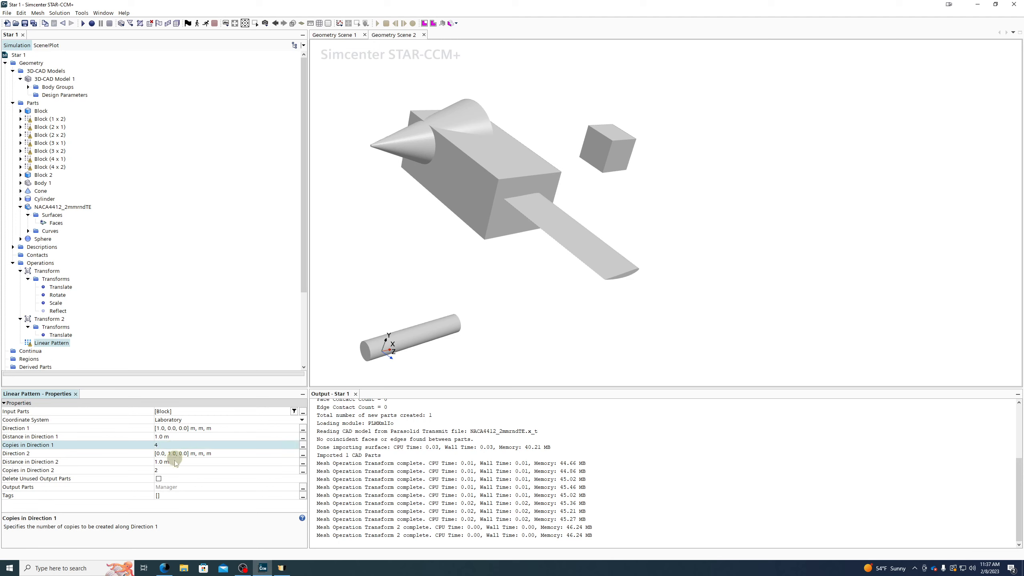
left_click(173, 462)
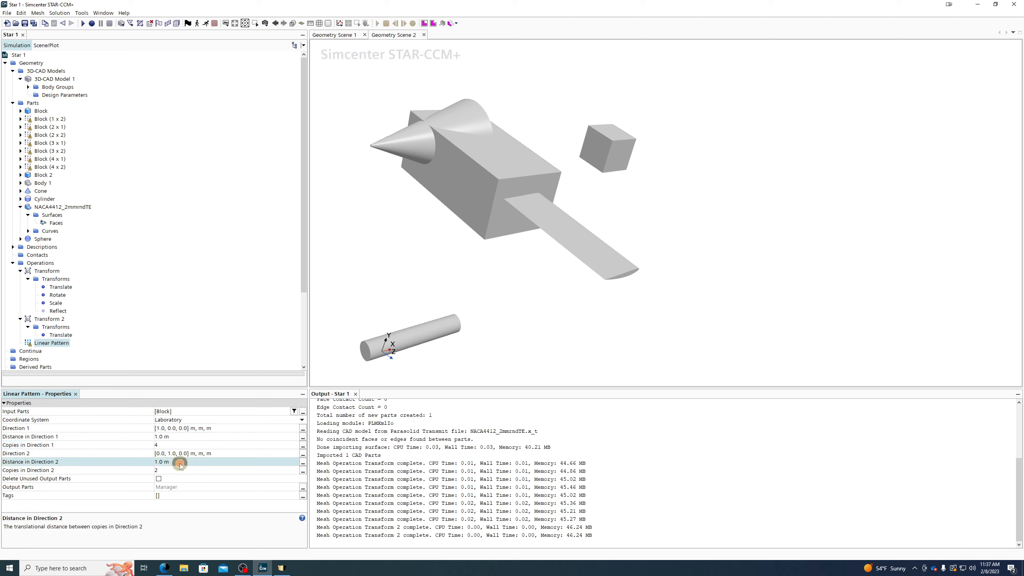
left_click(170, 437)
type("2")
key("Return")
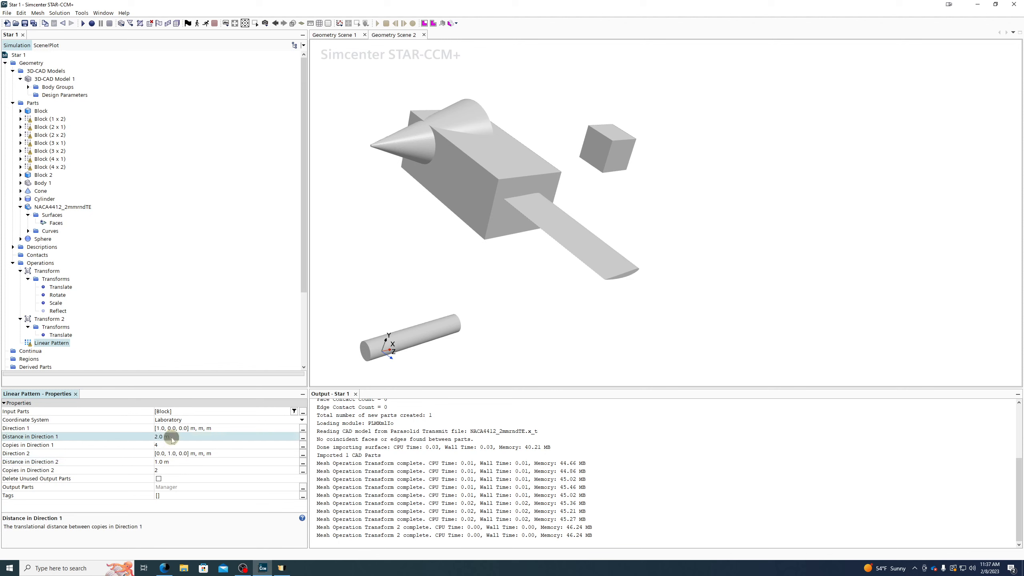
Set the linear pattern's Direction 2 to a distance of 2 m and 3 copies
left_click(178, 461)
type("2")
key("Return")
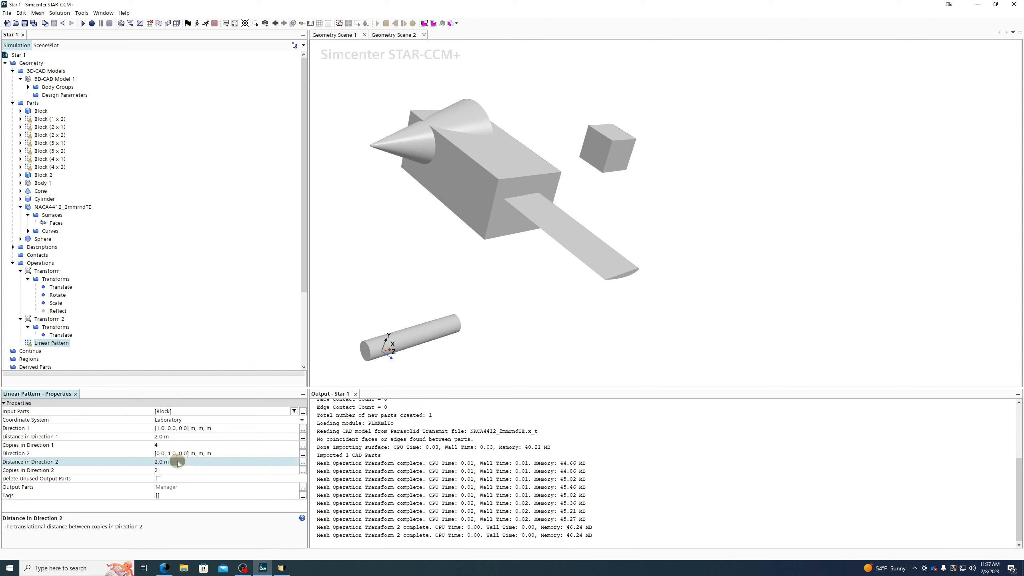
left_click(172, 471)
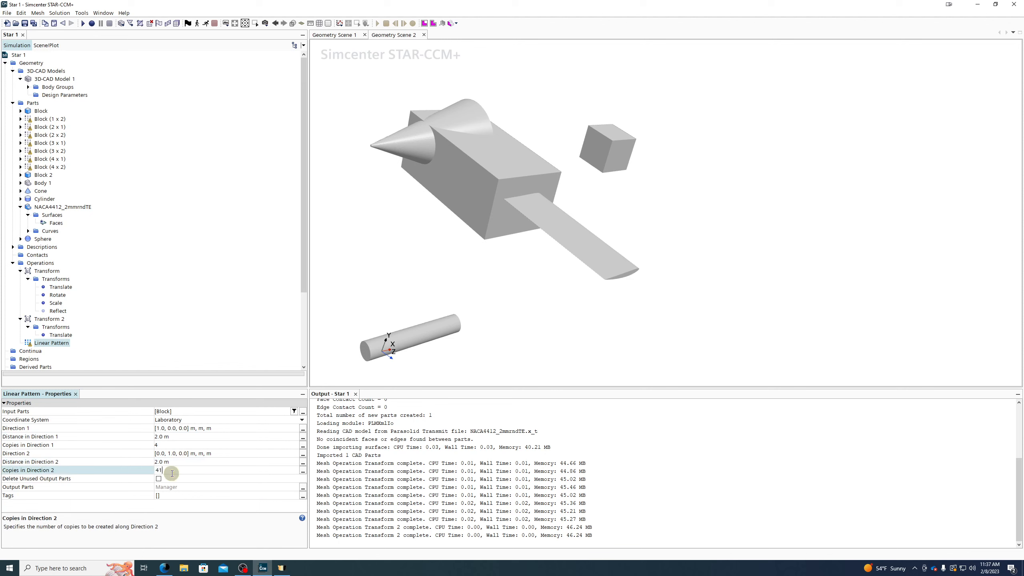
type("3")
key("Return")
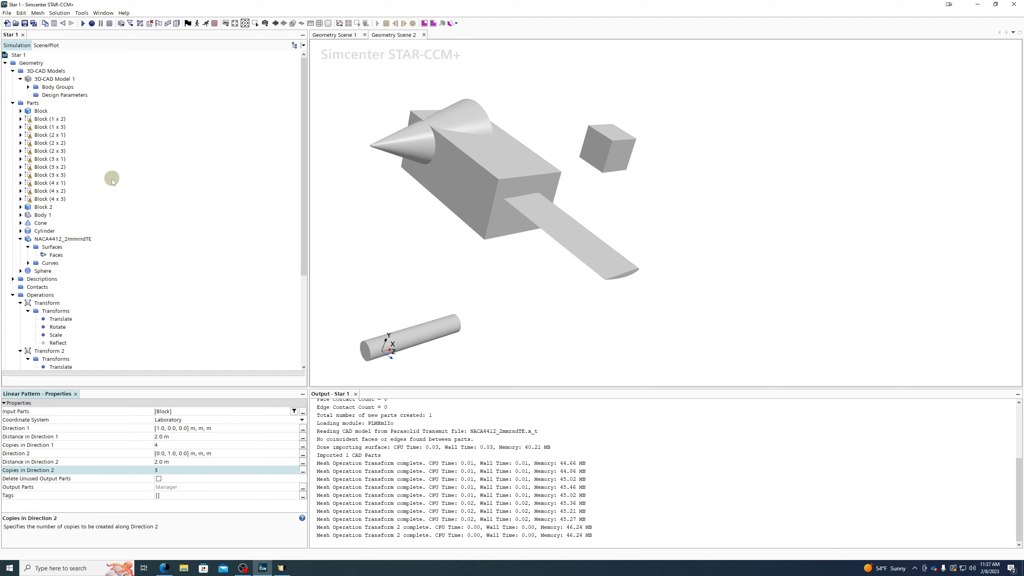
Execute the Linear Pattern operation to generate the block copies
scroll(112, 181, "down", 5)
right_click(38, 248)
left_click(81, 251)
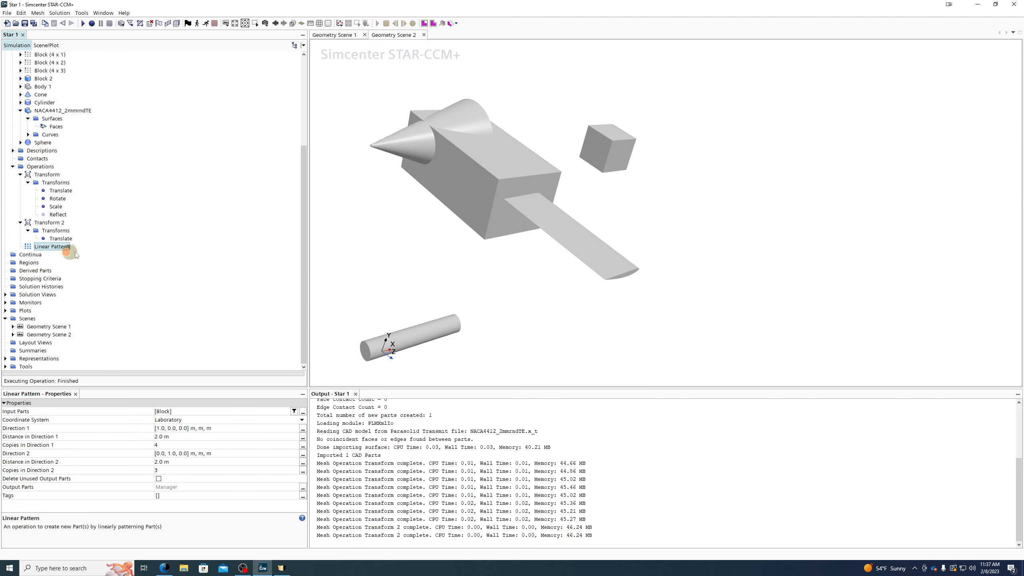
scroll(595, 228, "down", 2)
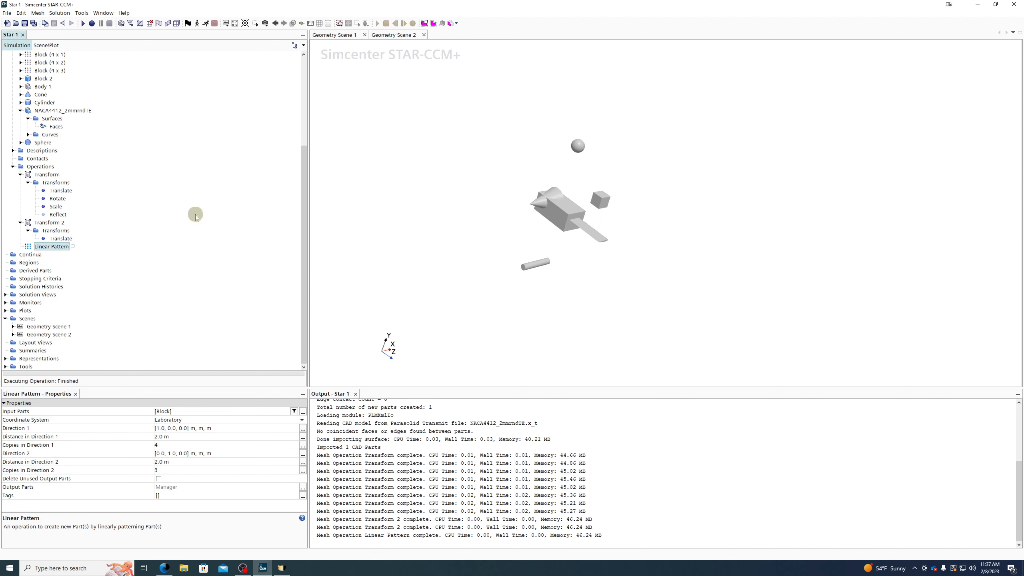
left_click_drag(653, 224, 580, 205)
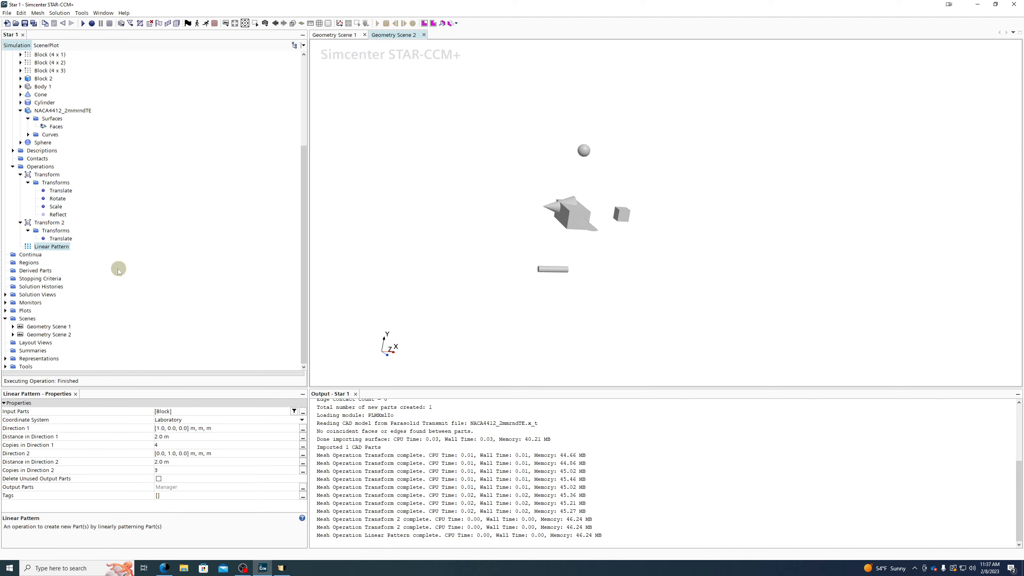
Create a new geometry scene to display all parts, including the patterned block copies
right_click(24, 320)
mouse_move(97, 323)
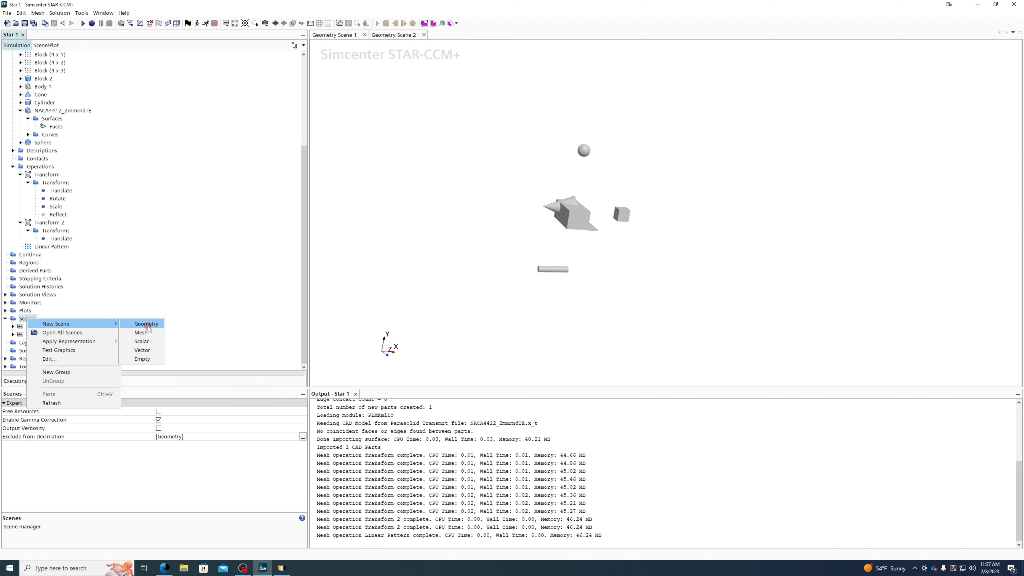
left_click(147, 325)
left_click_drag(790, 169, 738, 219)
scroll(677, 174, "down", 5)
scroll(87, 187, "up", 5)
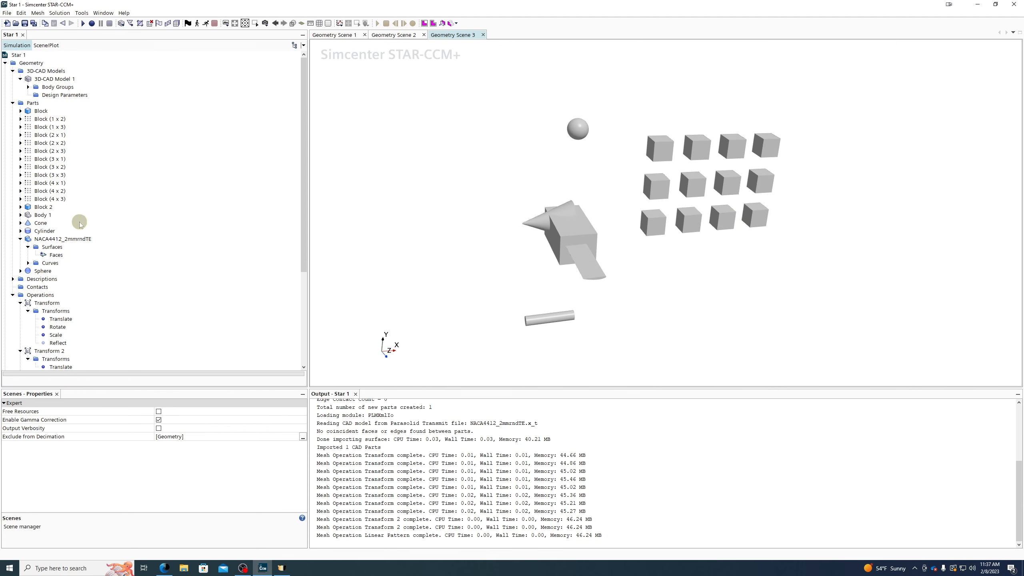
Create a Circular Pattern surface preparation operation with the Sphere part as its input
scroll(38, 150, "down", 6)
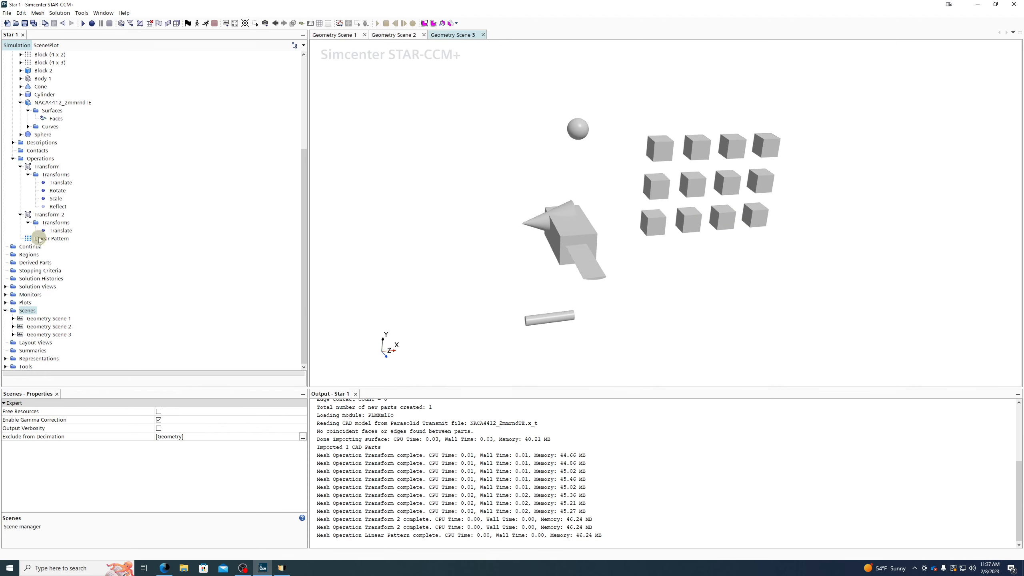
right_click(37, 158)
mouse_move(81, 161)
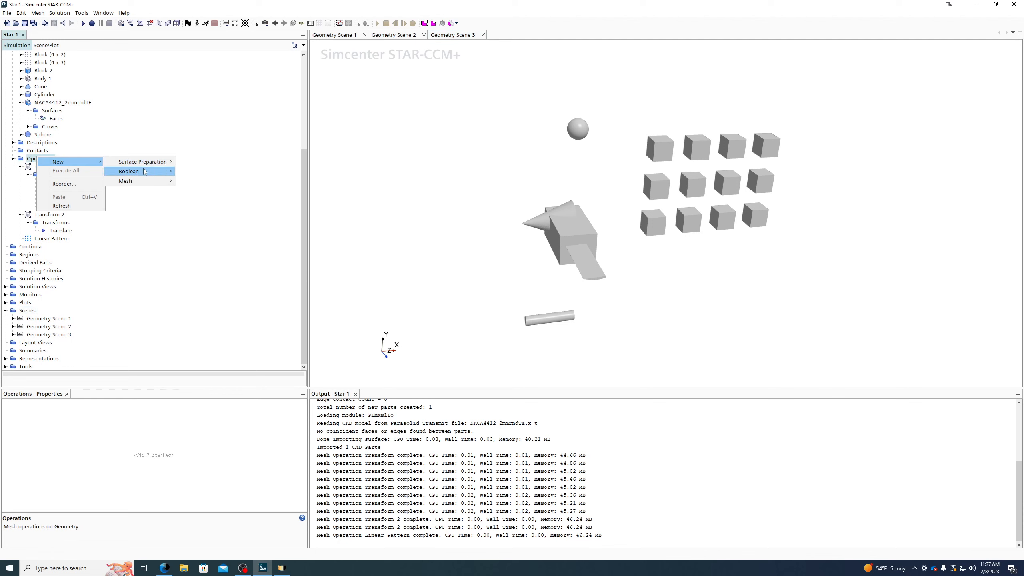
mouse_move(142, 161)
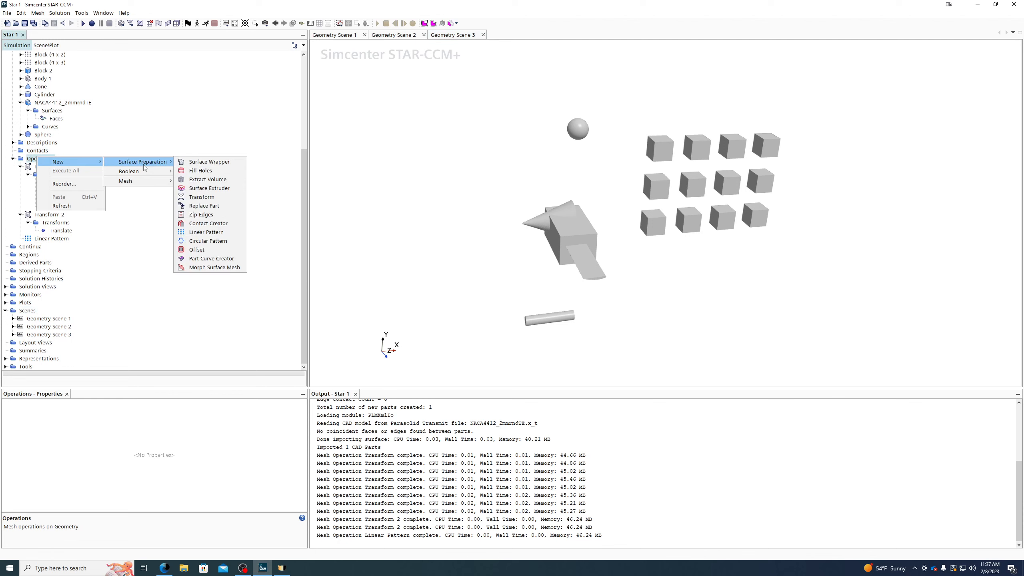
left_click(210, 241)
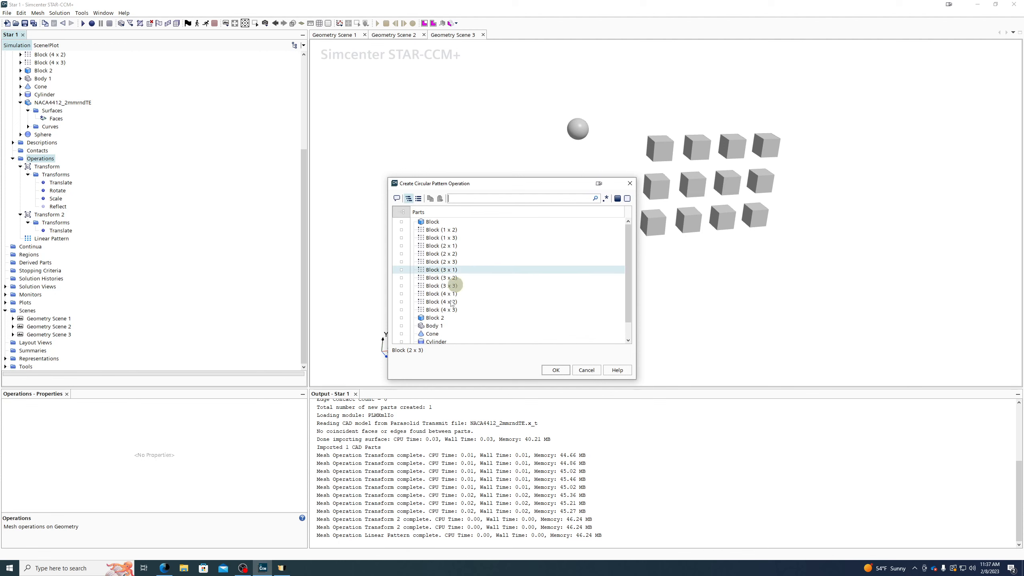
scroll(445, 321, "down", 1)
left_click(434, 339)
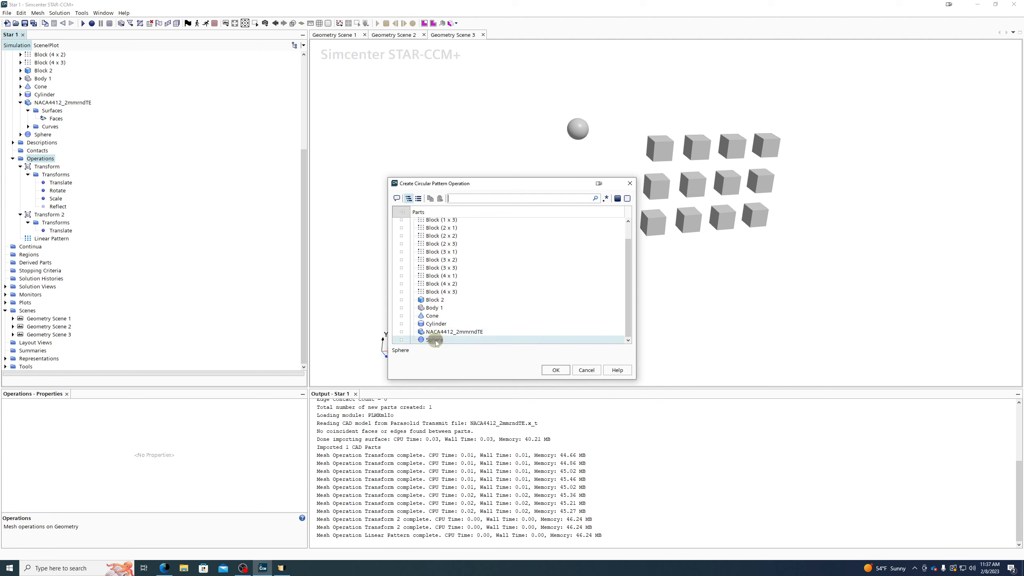
left_click(555, 369)
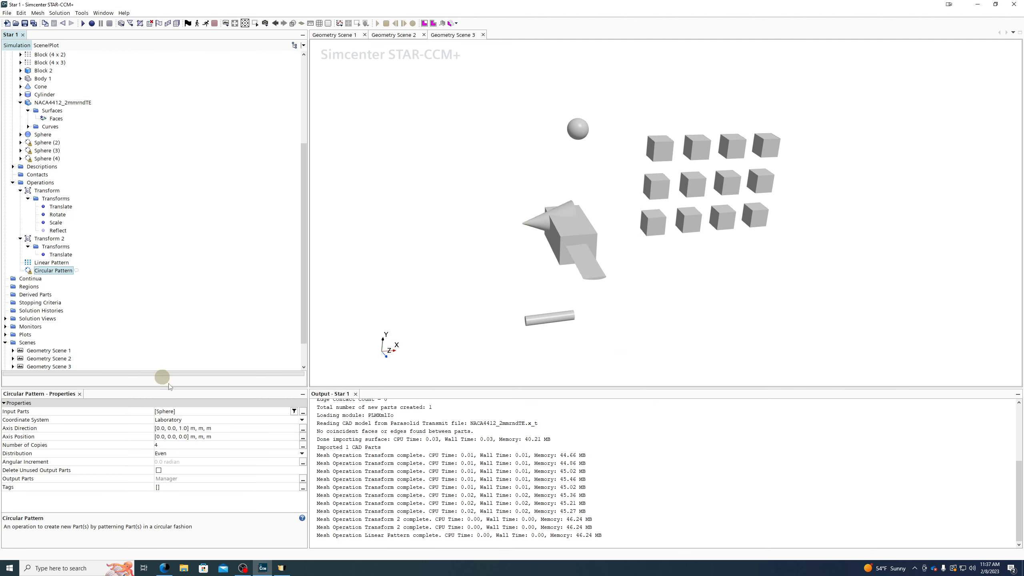
Set the circular pattern's number of copies to 6
left_click(217, 431)
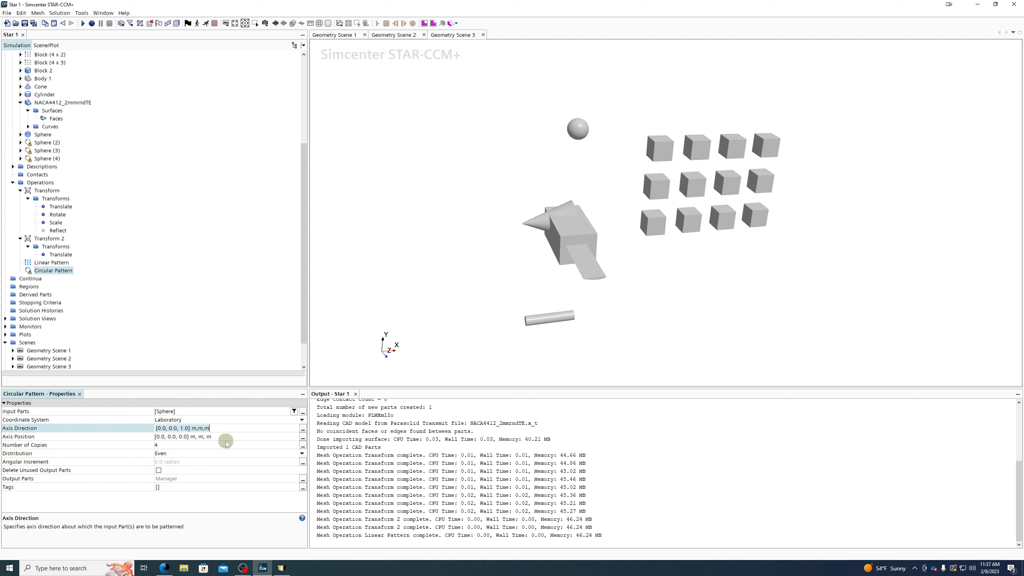
left_click(226, 441)
left_click(226, 437)
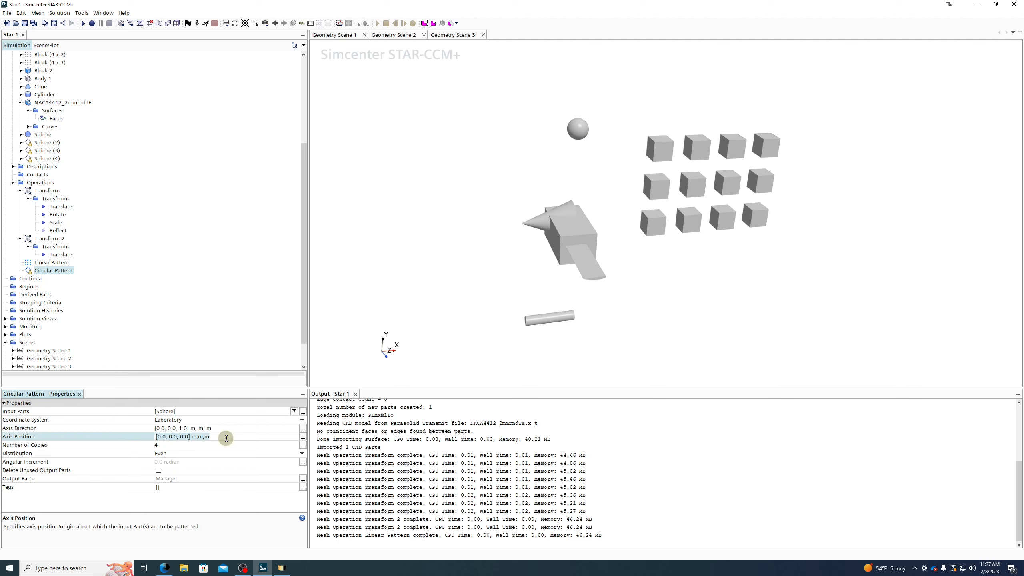
left_click(206, 448)
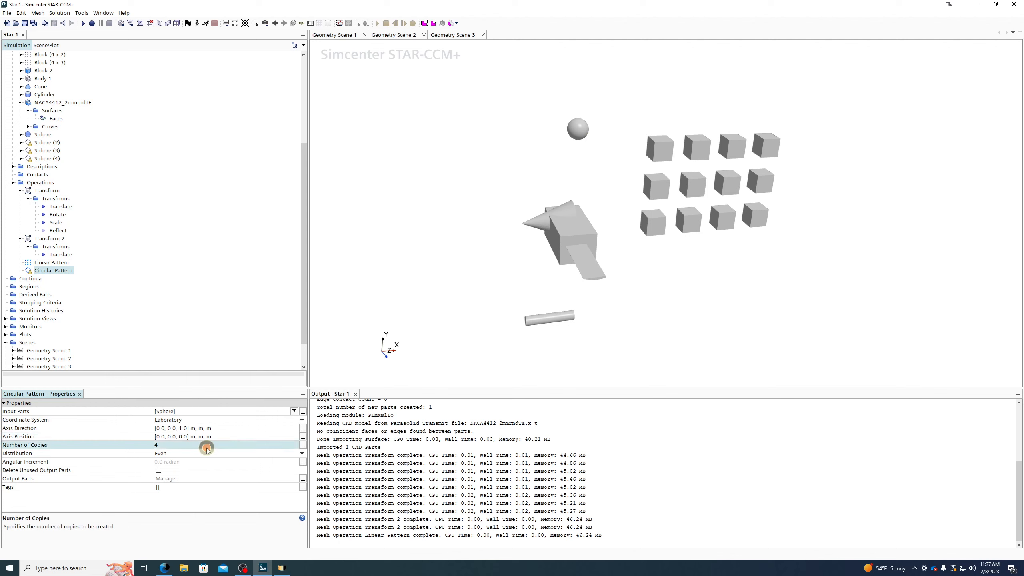
left_click(203, 454)
left_click(203, 452)
left_click(202, 446)
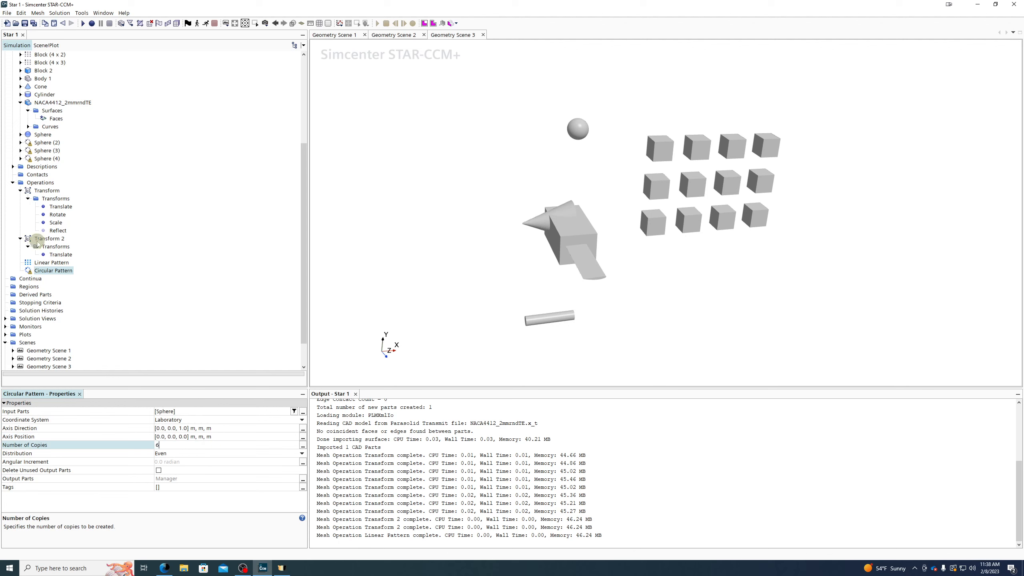
Execute the Circular Pattern operation to generate the sphere copies
right_click(63, 272)
right_click(43, 288)
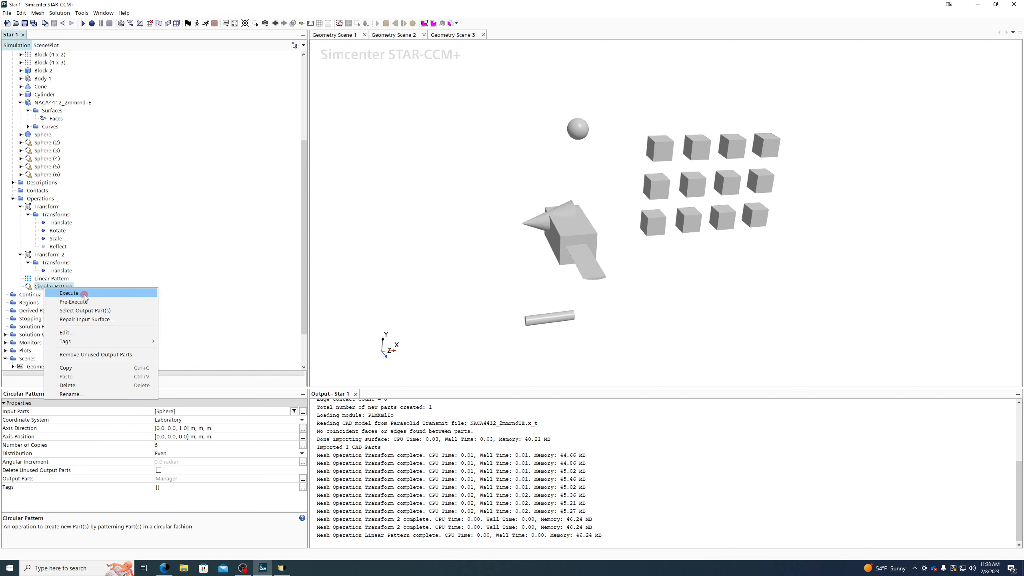
left_click(83, 293)
Create a new geometry scene to display all parts, including the patterned sphere copies
scroll(97, 288, "down", 2)
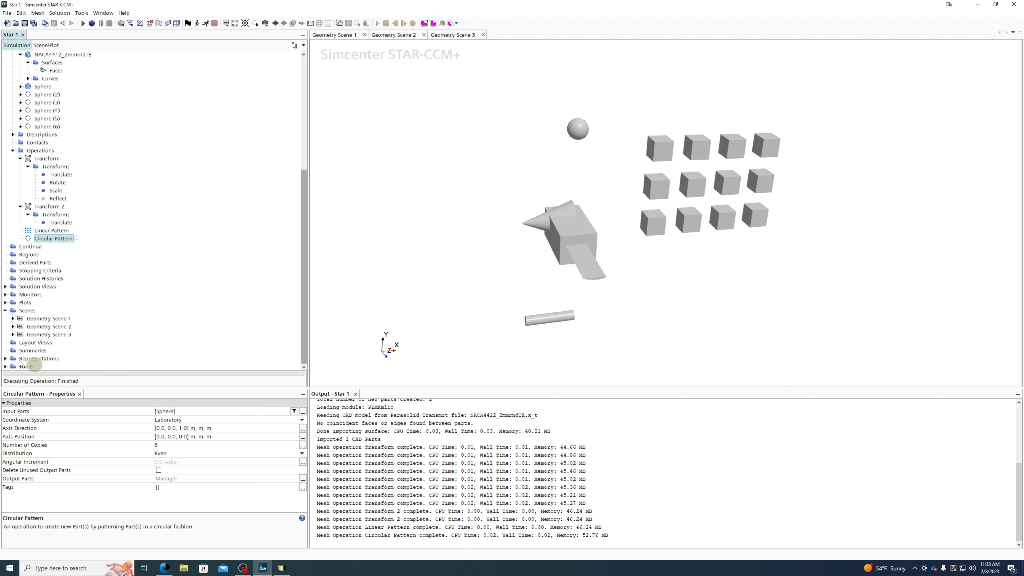
right_click(22, 312)
mouse_move(61, 315)
left_click(134, 315)
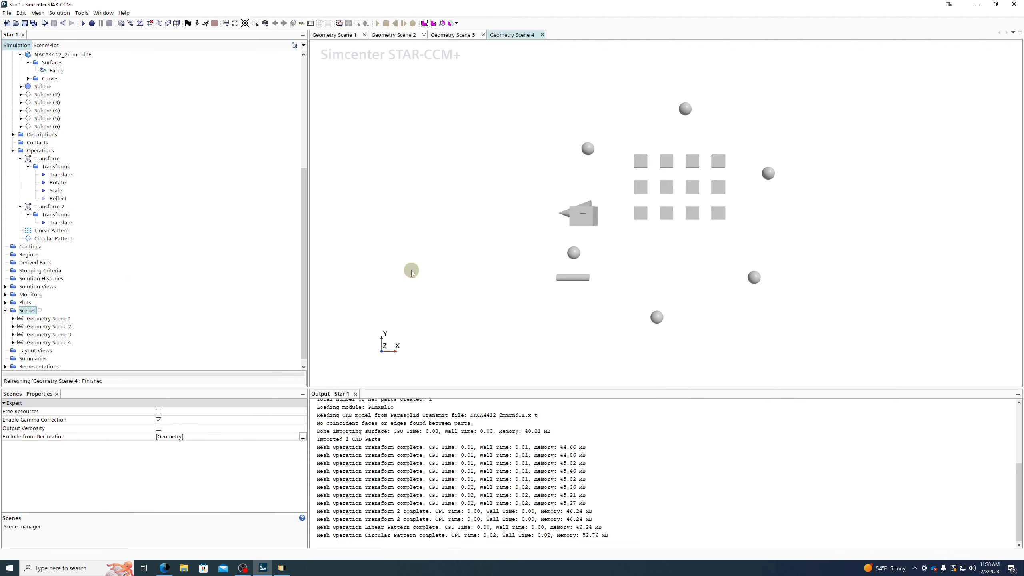
mouse_move(634, 227)
left_mouse_down()
mouse_move(697, 253)
mouse_move(770, 201)
mouse_move(661, 201)
mouse_move(634, 228)
mouse_move(642, 213)
left_mouse_up()
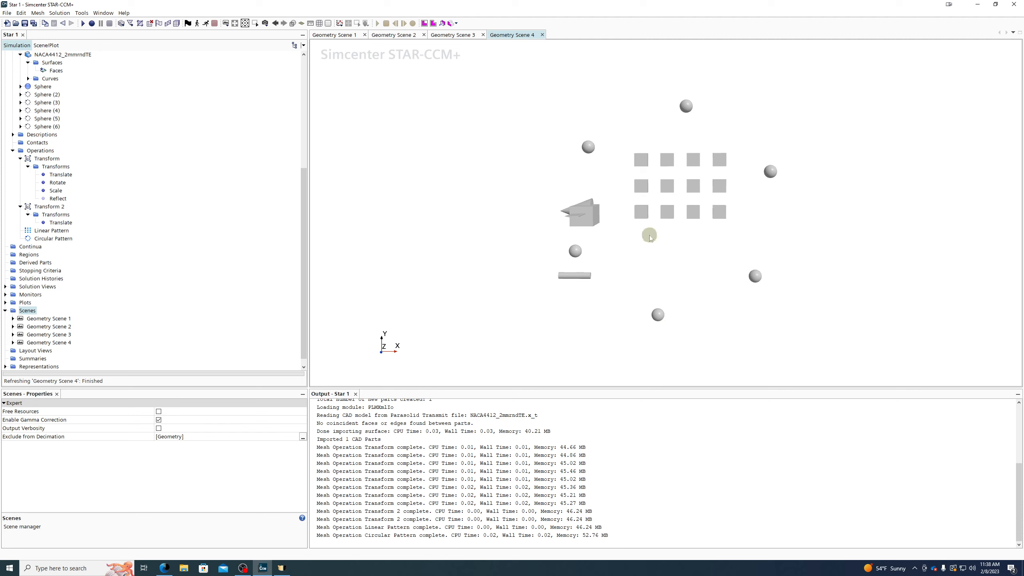
left_click_drag(648, 234, 666, 220)
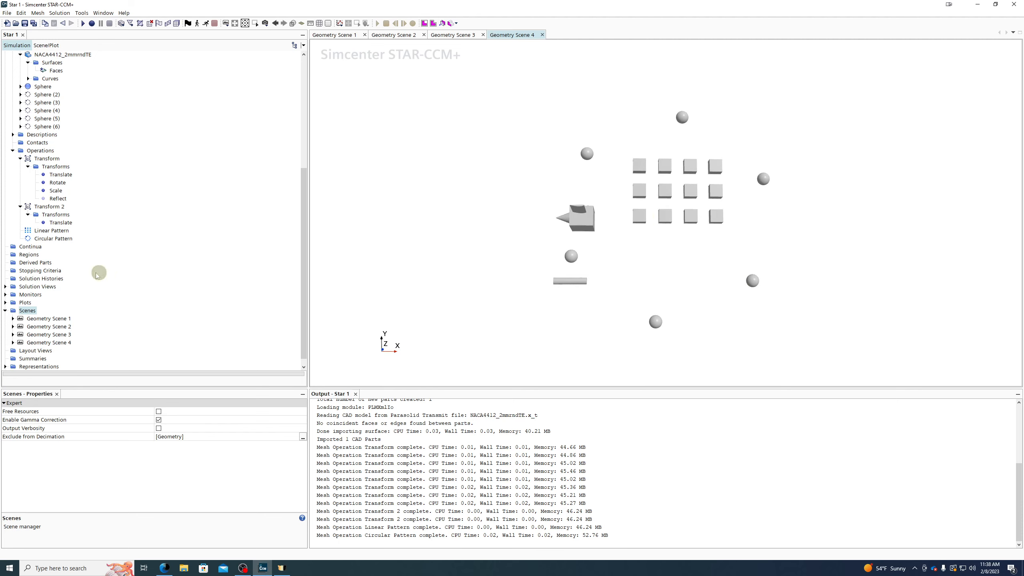
right_click(40, 150)
mouse_move(62, 155)
mouse_move(145, 155)
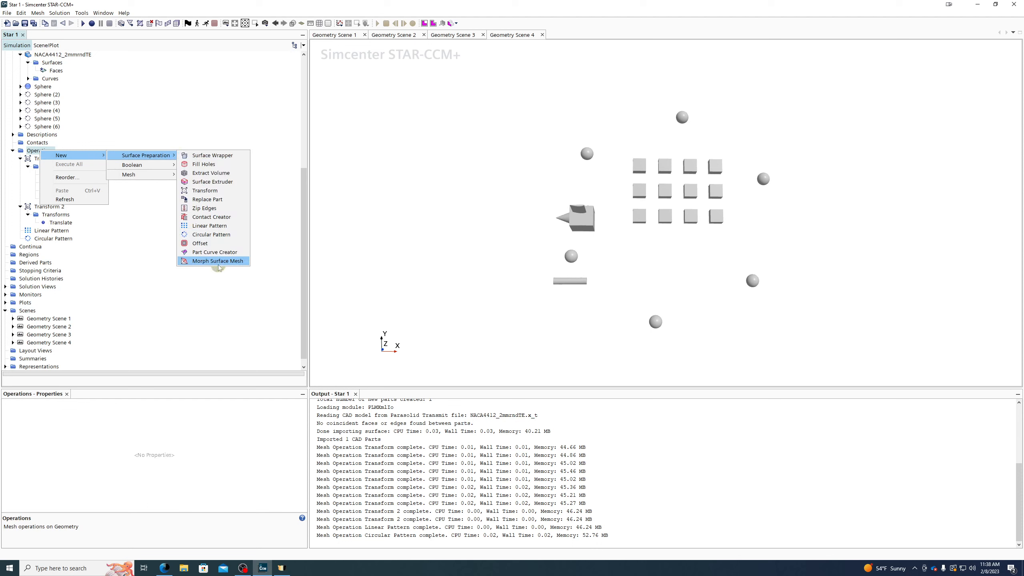
left_click(144, 179)
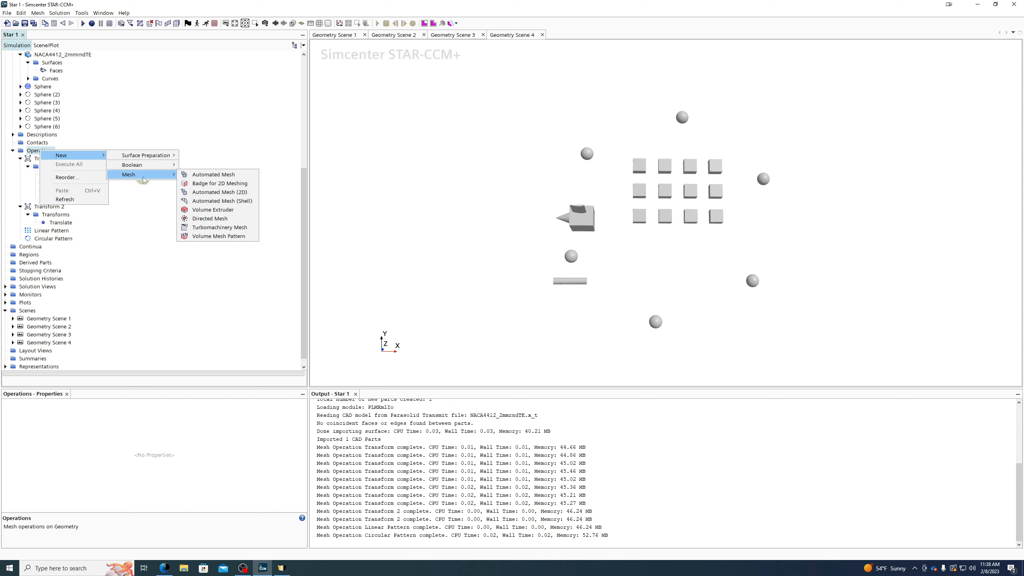
left_click(465, 210)
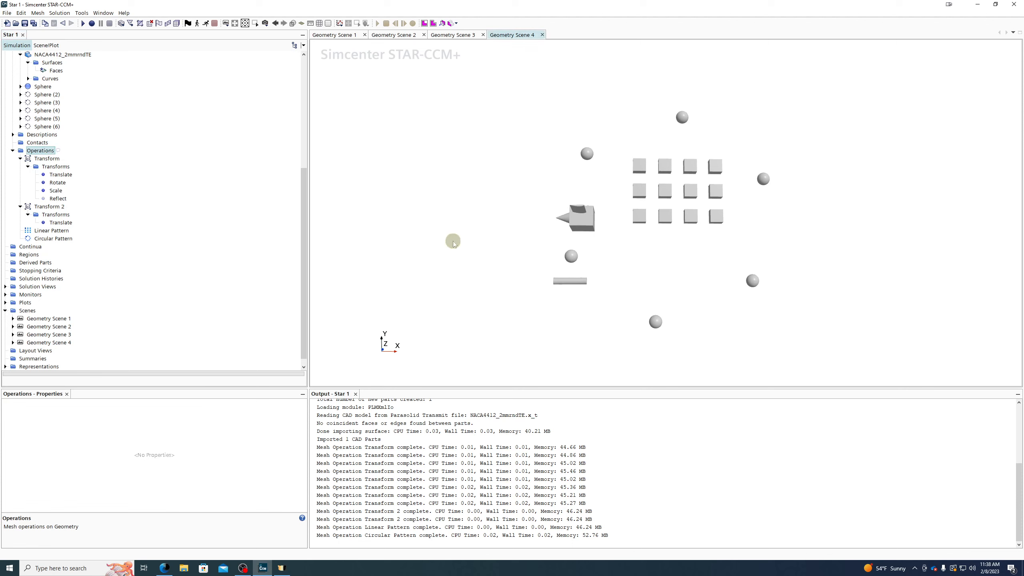
mouse_move(453, 241)
left_mouse_down()
mouse_move(590, 286)
mouse_move(481, 265)
left_mouse_up()
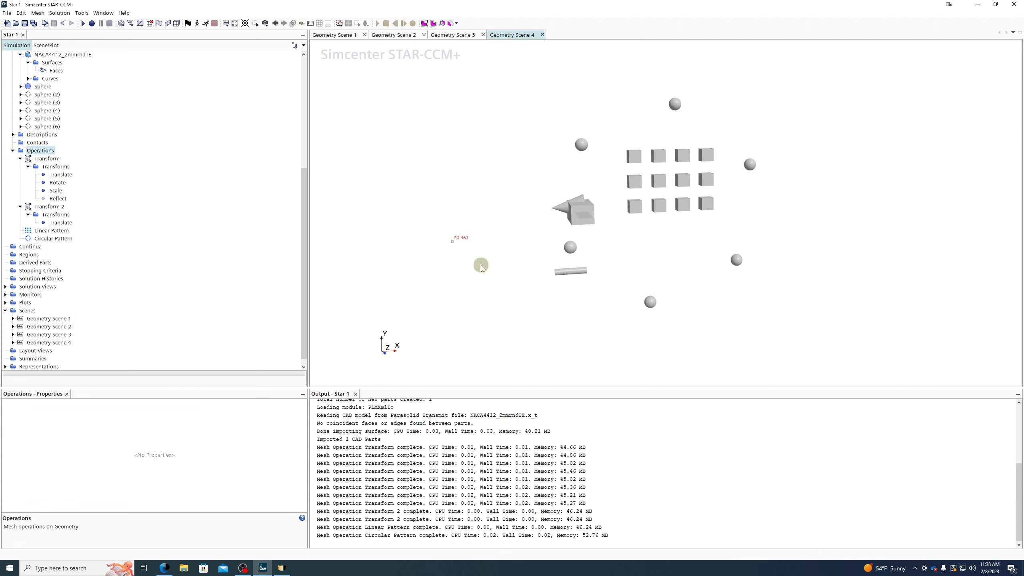
Delete the Linear Pattern and Circular Pattern operations
scroll(176, 160, "up", 3)
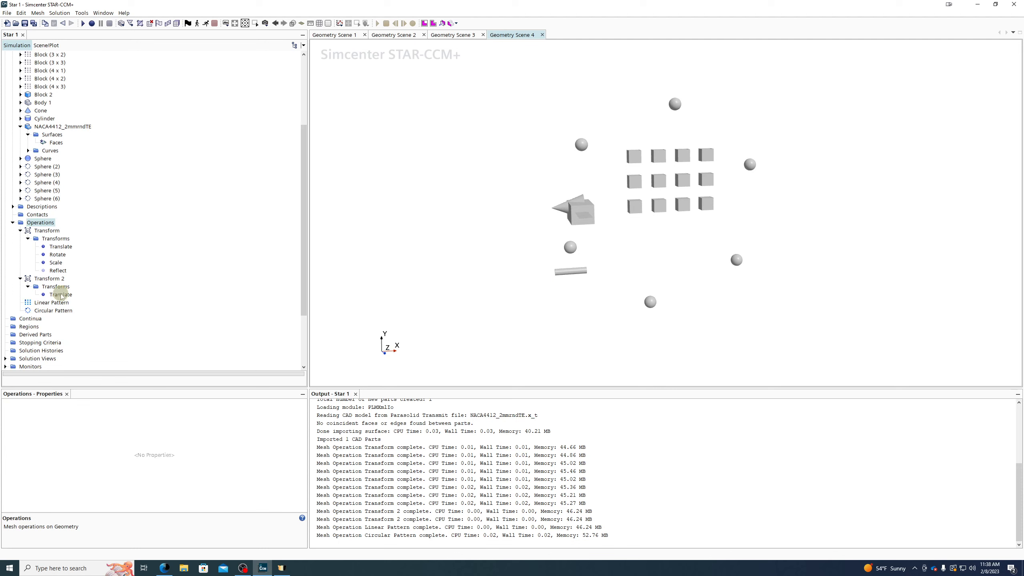
left_click(50, 303)
key("Delete")
key("Return")
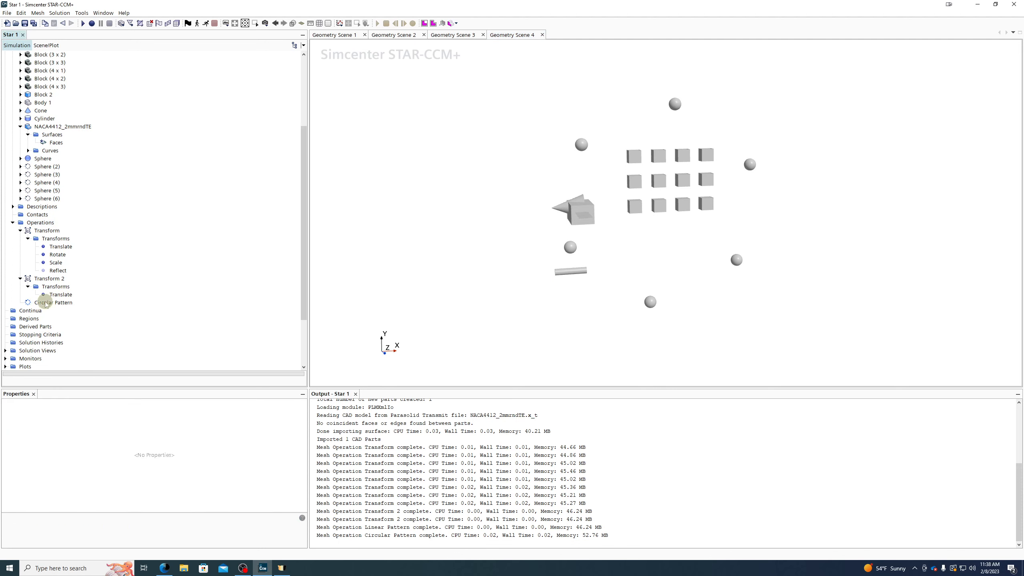
left_click(45, 303)
key("Delete")
key("Return")
Delete the patterned sphere parts, Sphere (2) through Sphere (6)
left_click(45, 166)
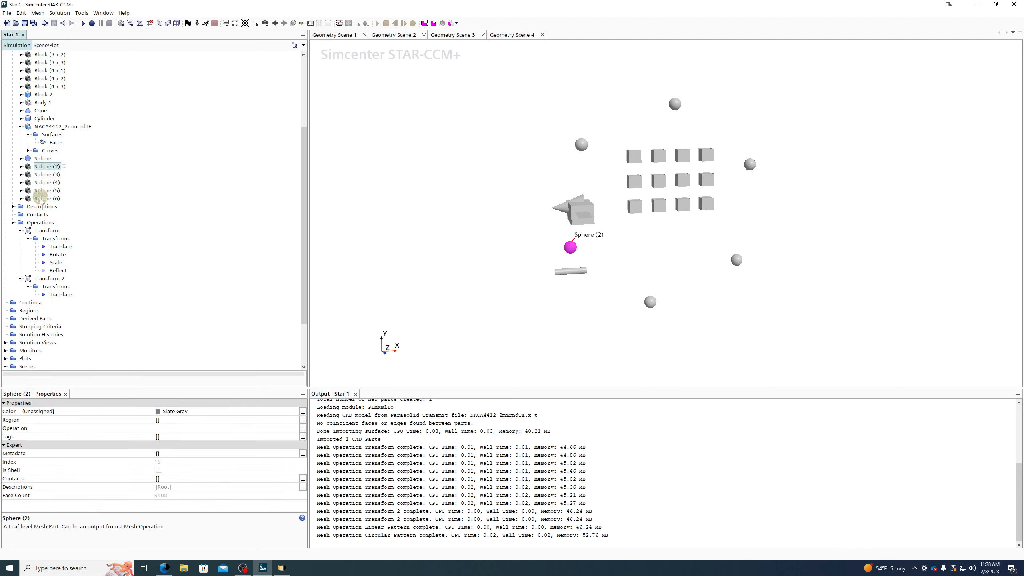
left_click(41, 198, "shift")
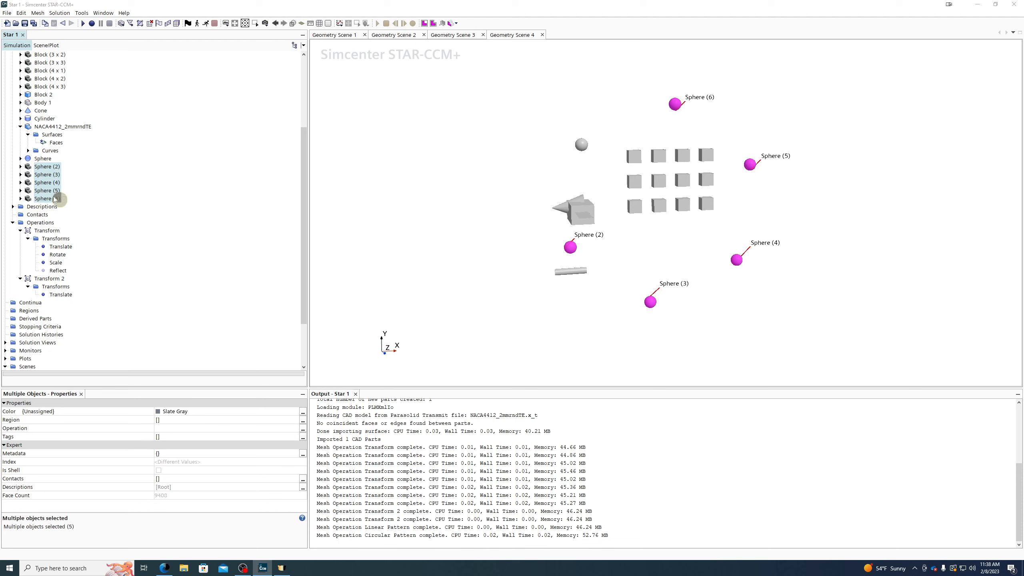
key("Delete")
key("Return")
Delete the patterned block parts, Block (1 x 2) through Block (4 x 3), keeping the original Block
scroll(61, 181, "up", 3)
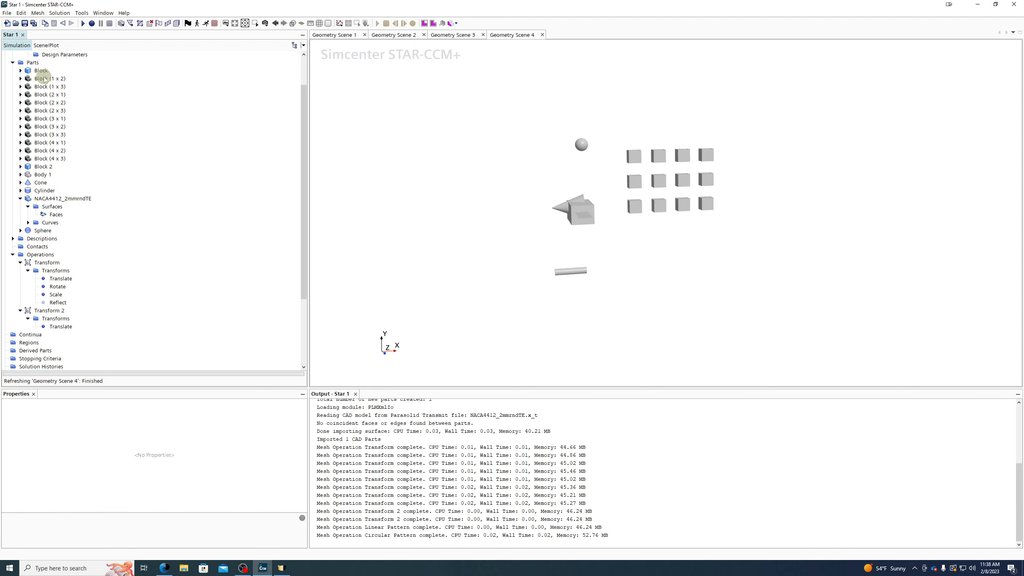
left_click(44, 79)
left_click(55, 158, "shift")
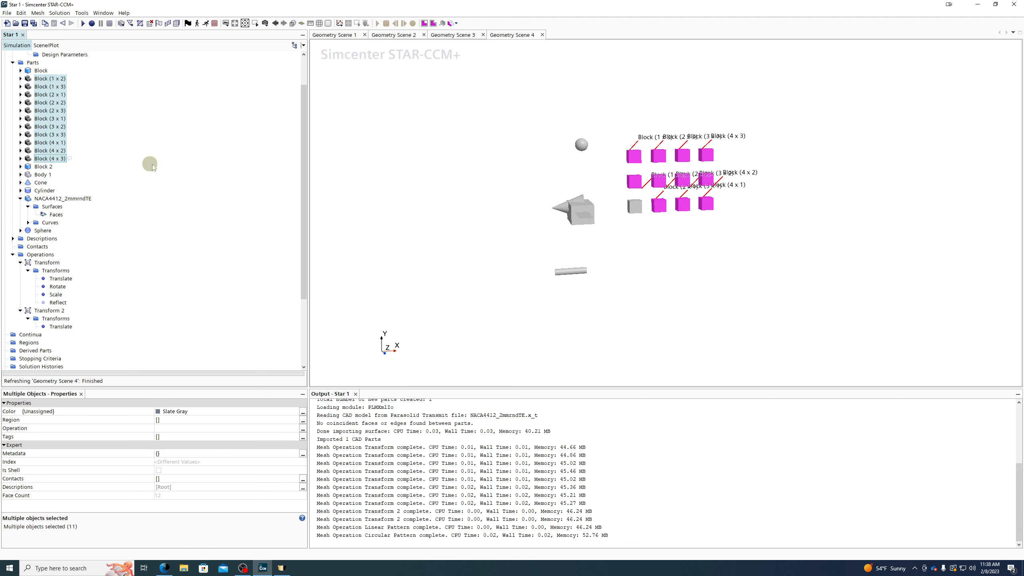
key("Delete")
key("Return")
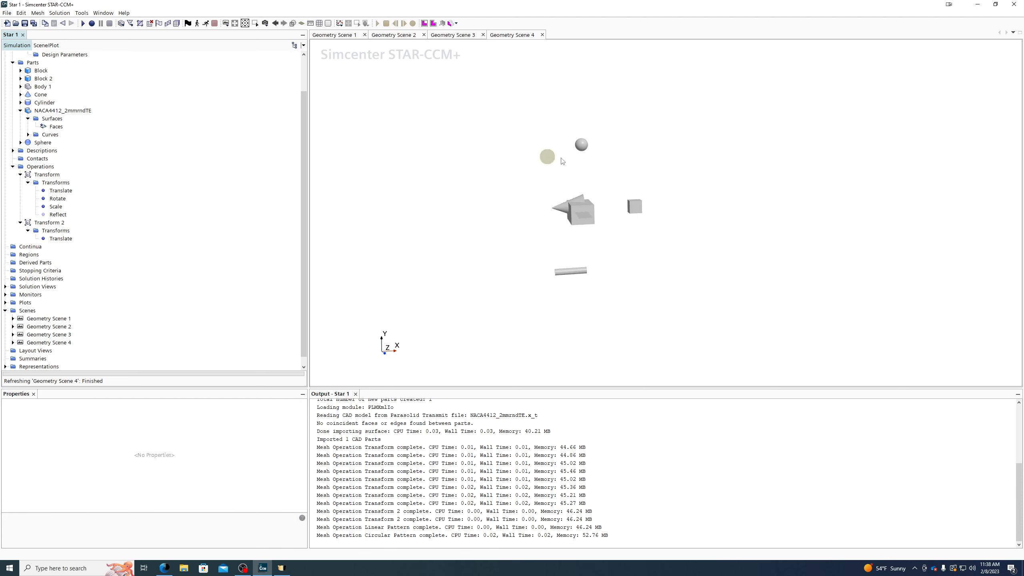
Create a Boolean Unite operation with Block 2 and Cone as input parts, leaving Perform CAD Boolean off
left_click_drag(631, 246, 629, 222)
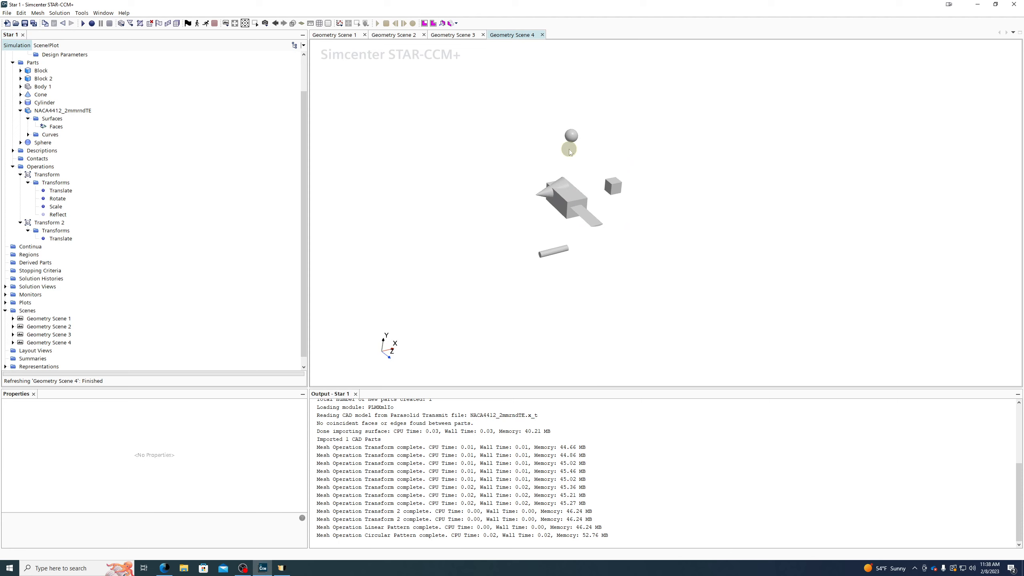
scroll(569, 143, "up", 5)
left_click_drag(568, 251, 565, 236)
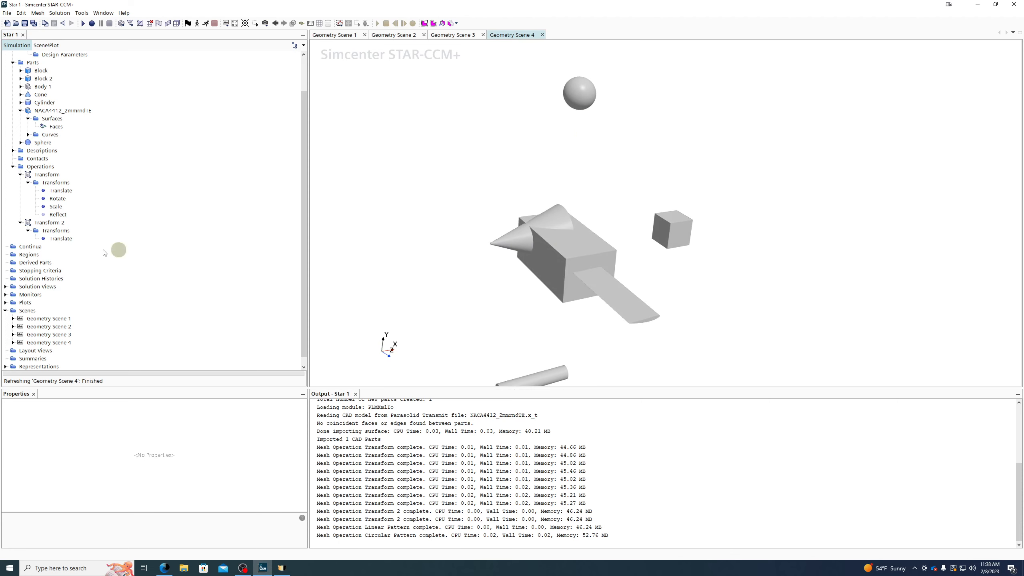
right_click(40, 167)
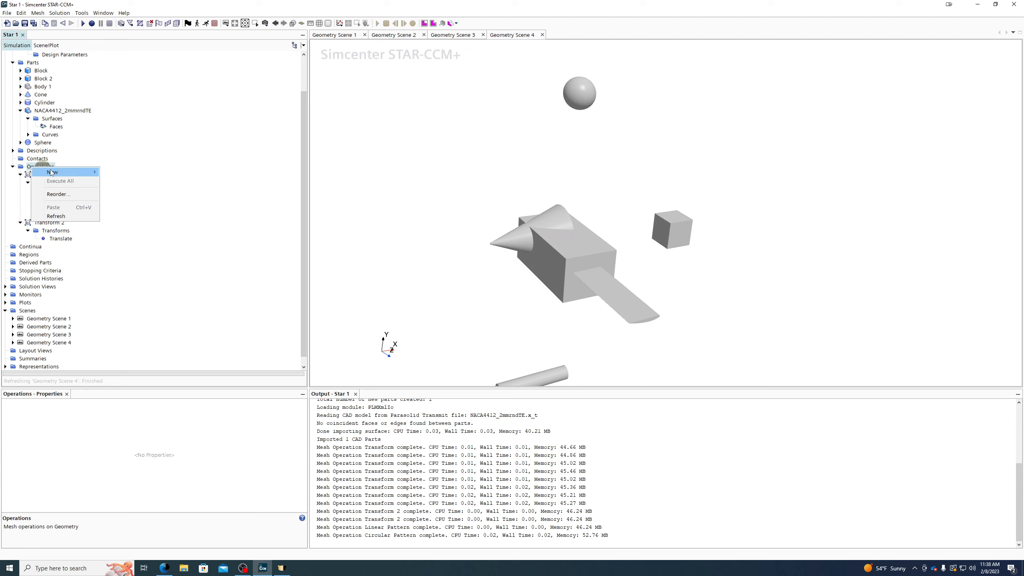
left_click(91, 173)
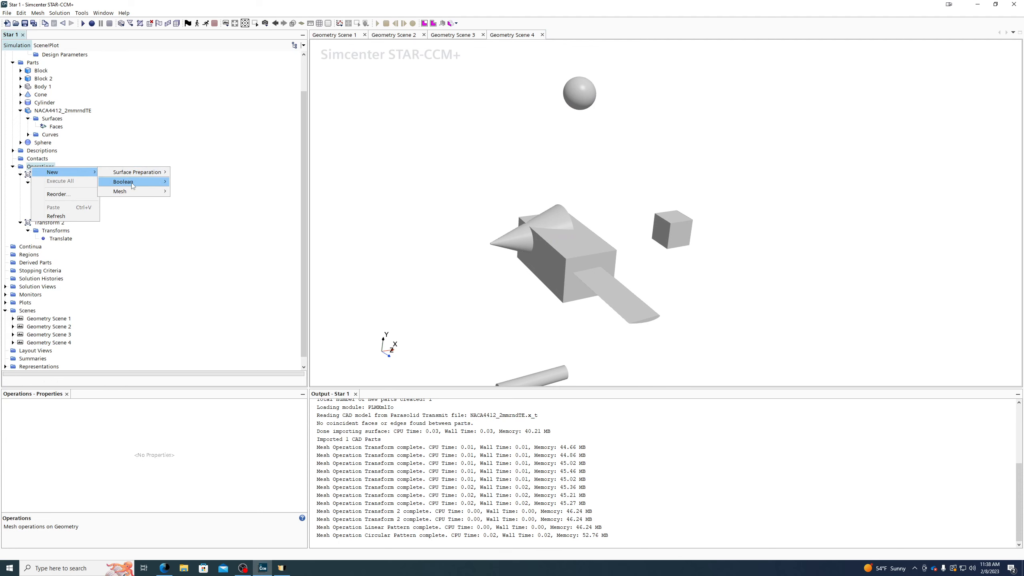
mouse_move(132, 184)
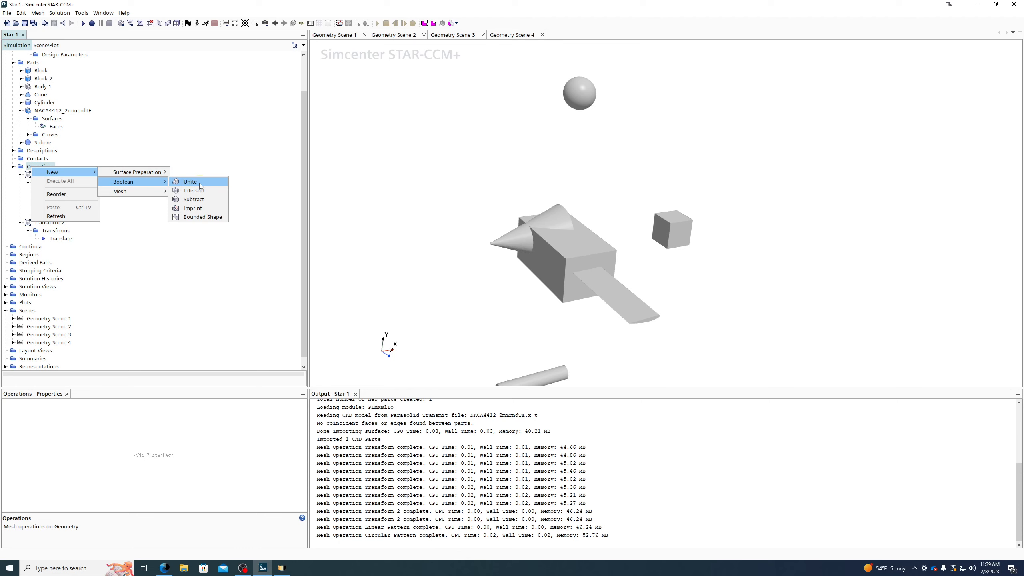
left_click(202, 181)
left_click(203, 182)
left_click_drag(495, 175, 849, 152)
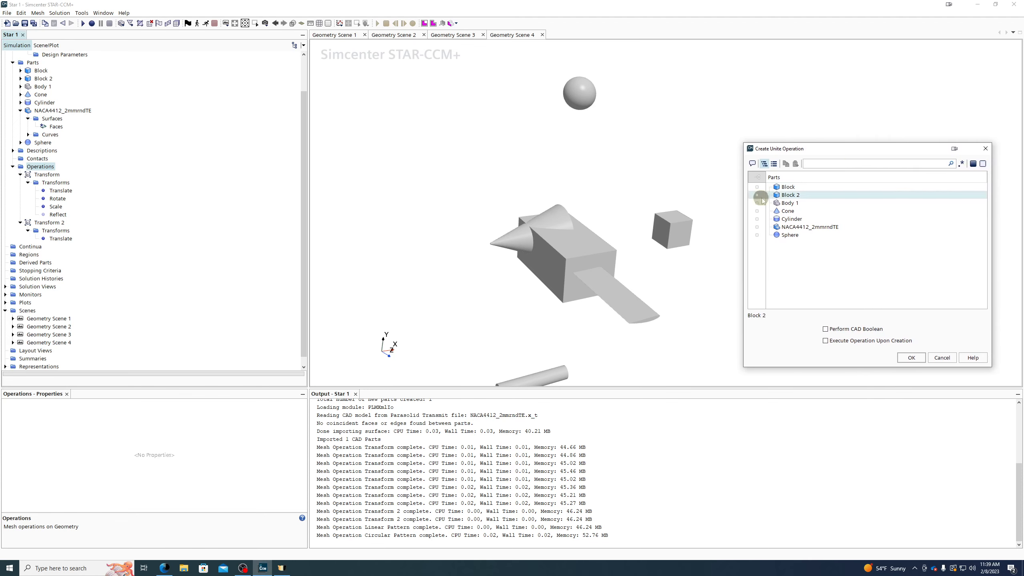
left_click(590, 240)
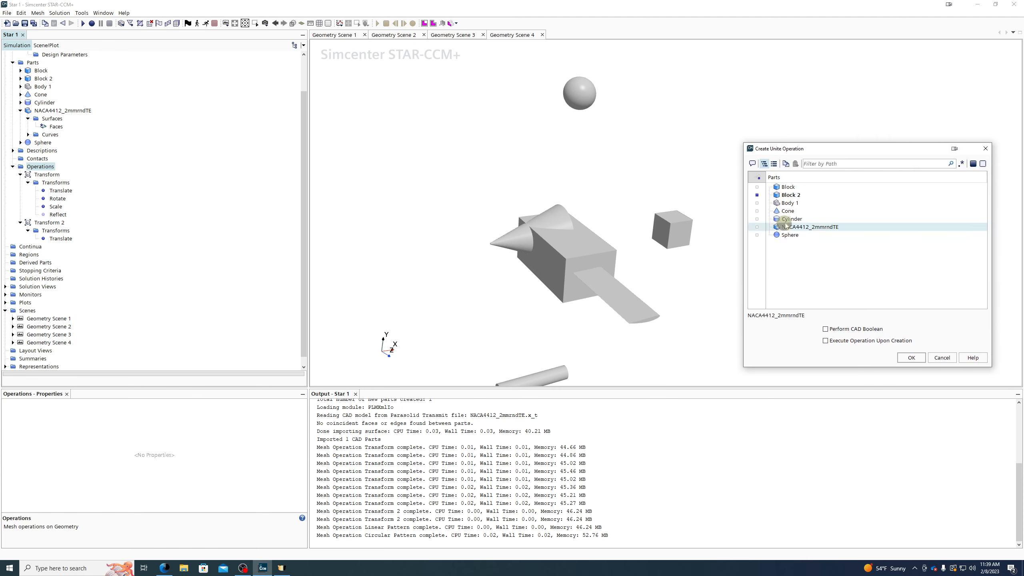
left_click(546, 231)
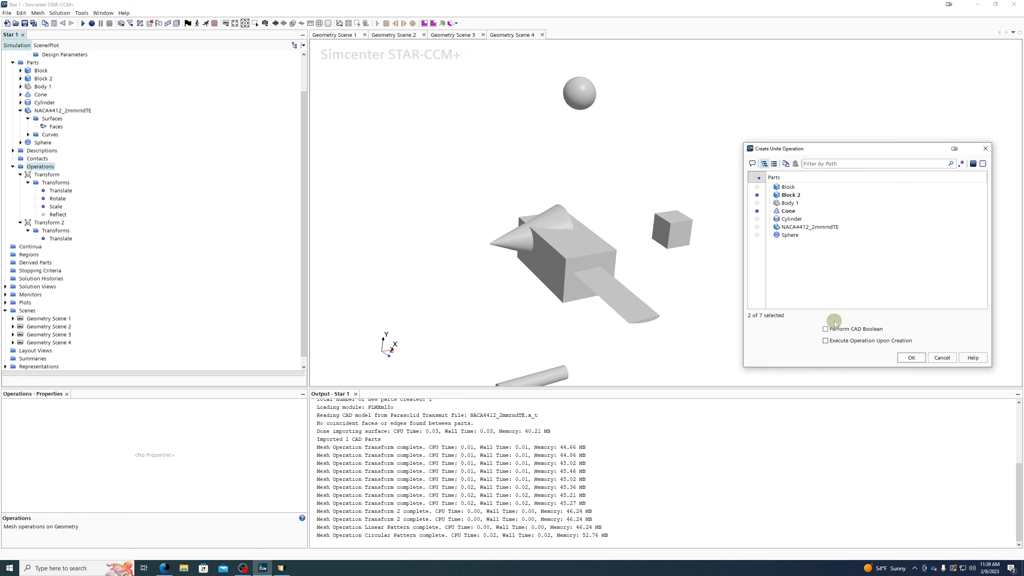
left_click(912, 358)
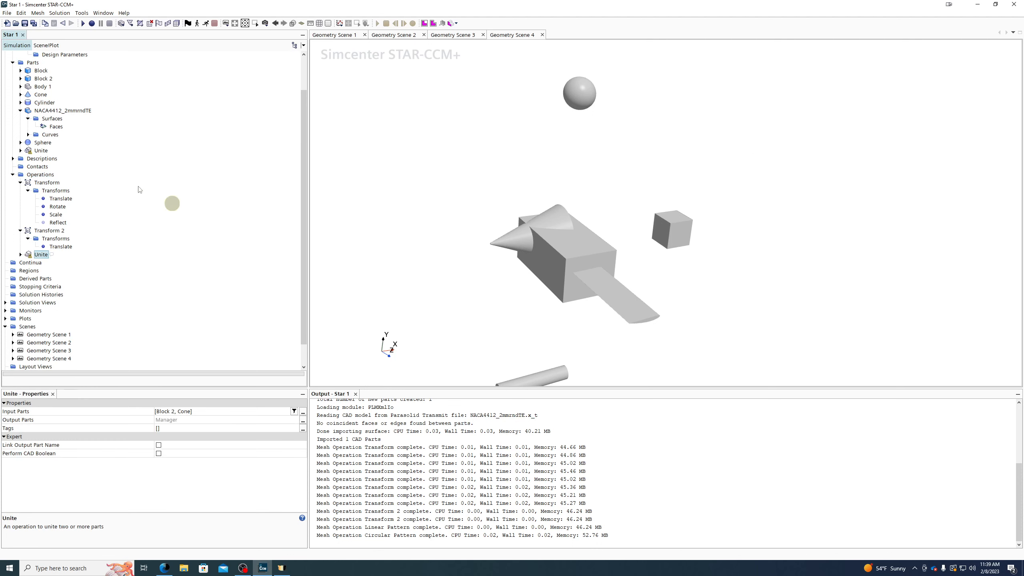
Execute the Unite operation on Block 2 and Cone, and inspect the resulting part in the geometry scene
left_click(41, 150)
right_click(32, 151)
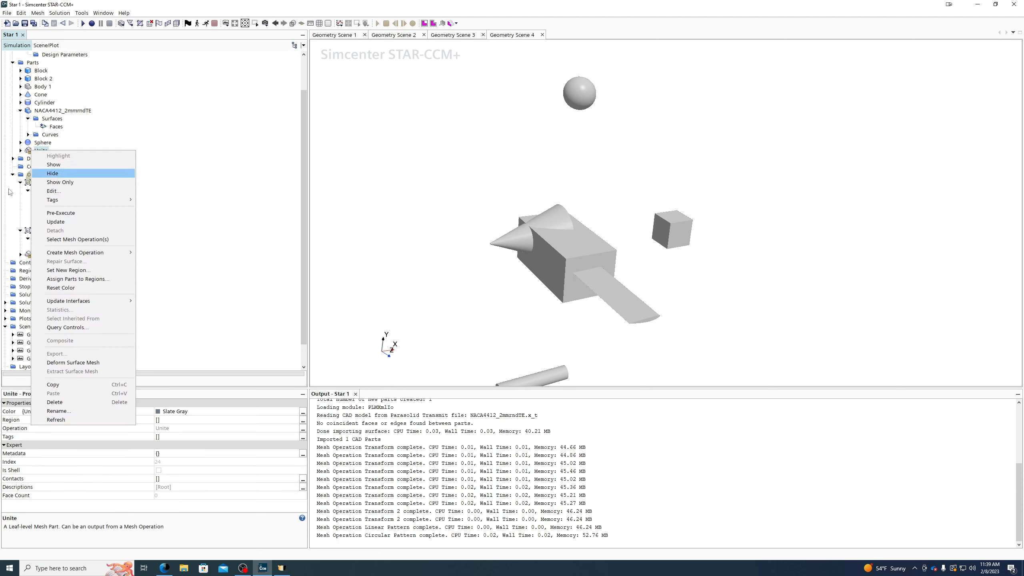
left_click(97, 142)
right_click(40, 254)
left_click(60, 268)
left_click(41, 151)
left_click_drag(605, 282, 536, 296)
scroll(483, 164, "up", 5)
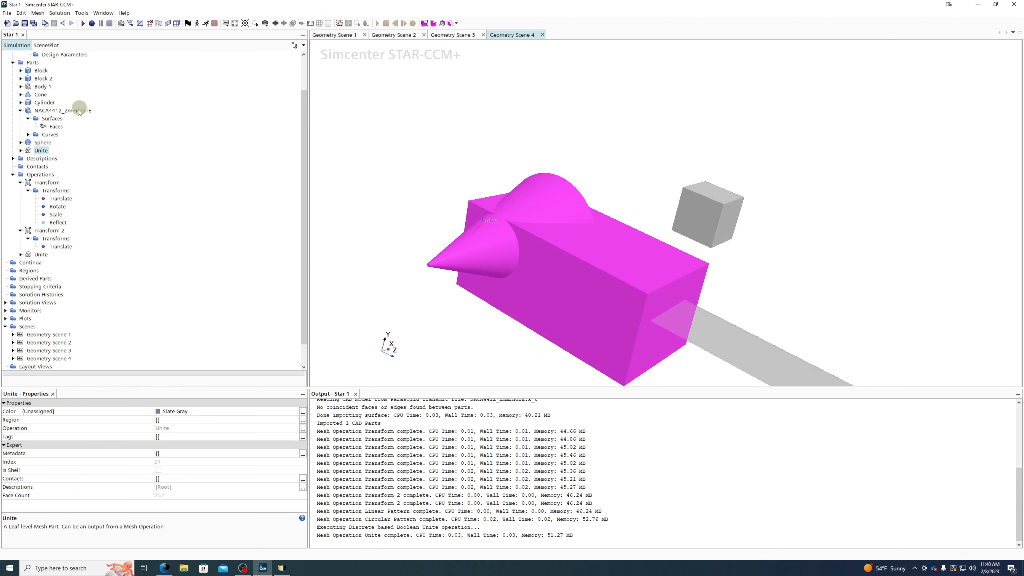
left_click(40, 94)
left_click(41, 150)
left_click_drag(564, 226, 588, 116)
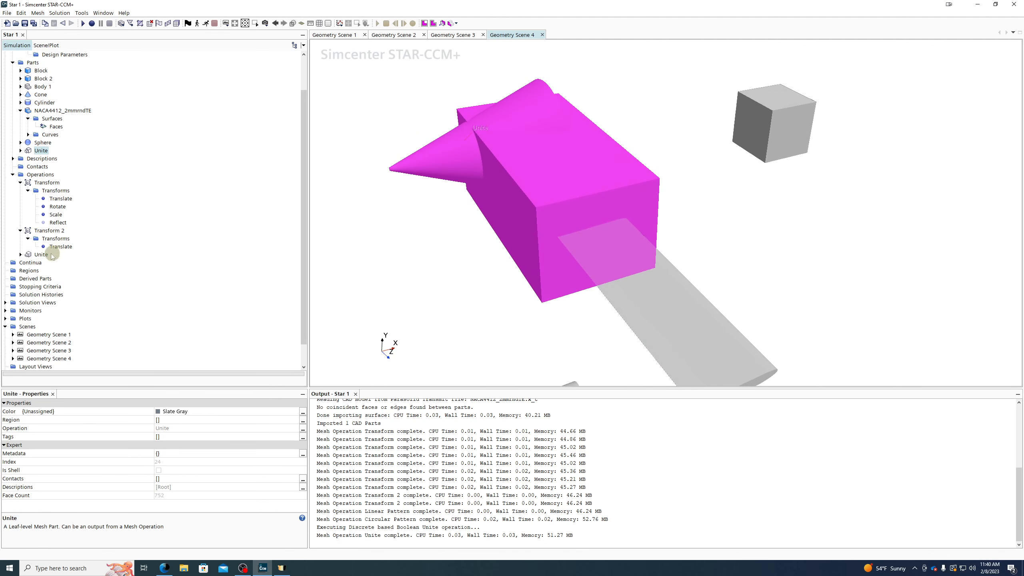
Create a Boolean Unite operation from Block and Block 2, executed upon creation, and inspect the resulting part in the scene
right_click(39, 174)
mouse_move(60, 180)
mouse_move(134, 190)
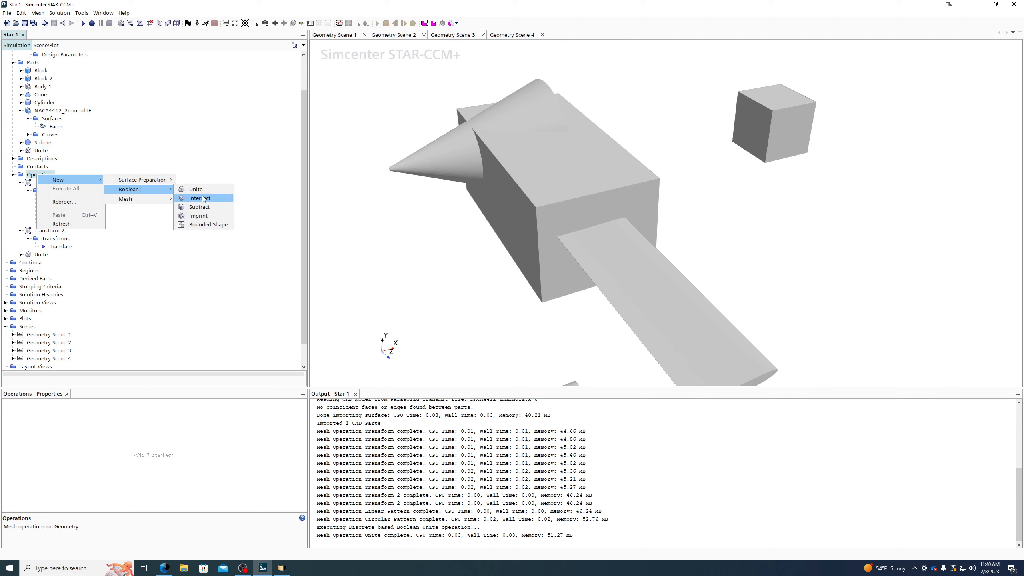
left_click(201, 189)
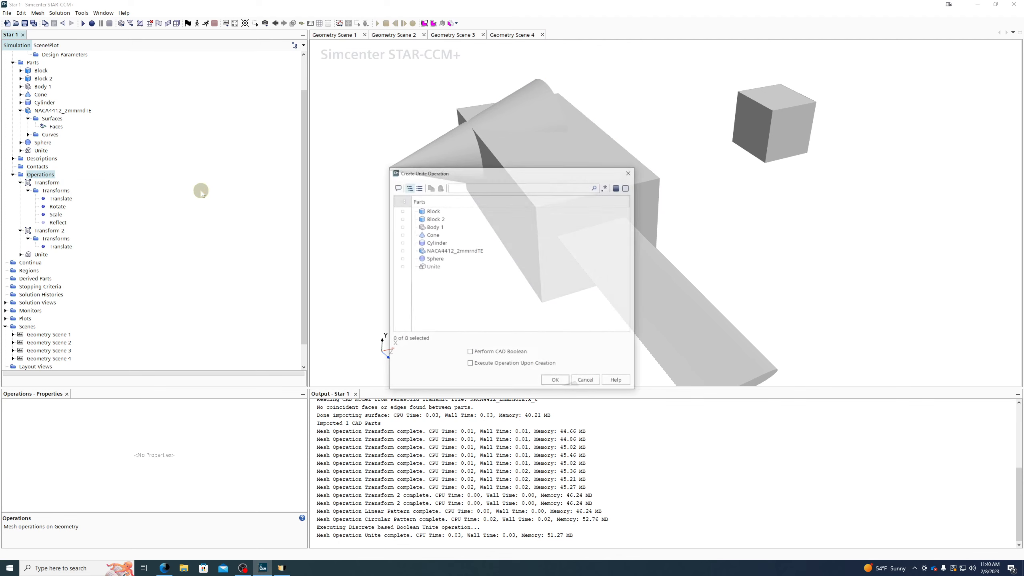
left_click(401, 211)
left_click(401, 219)
left_click(469, 365)
left_click(555, 381)
left_click(41, 159)
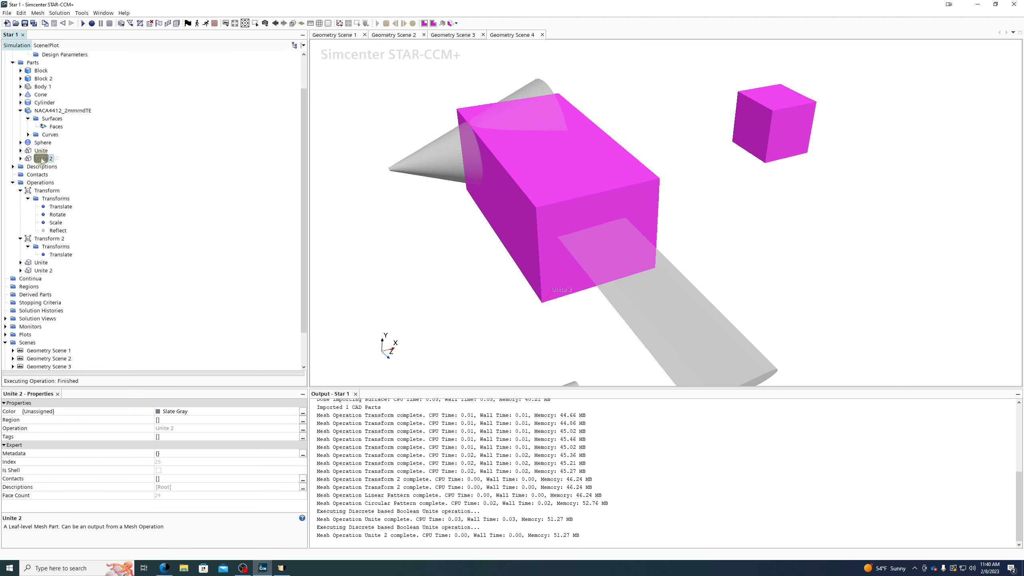
left_click_drag(709, 200, 610, 150)
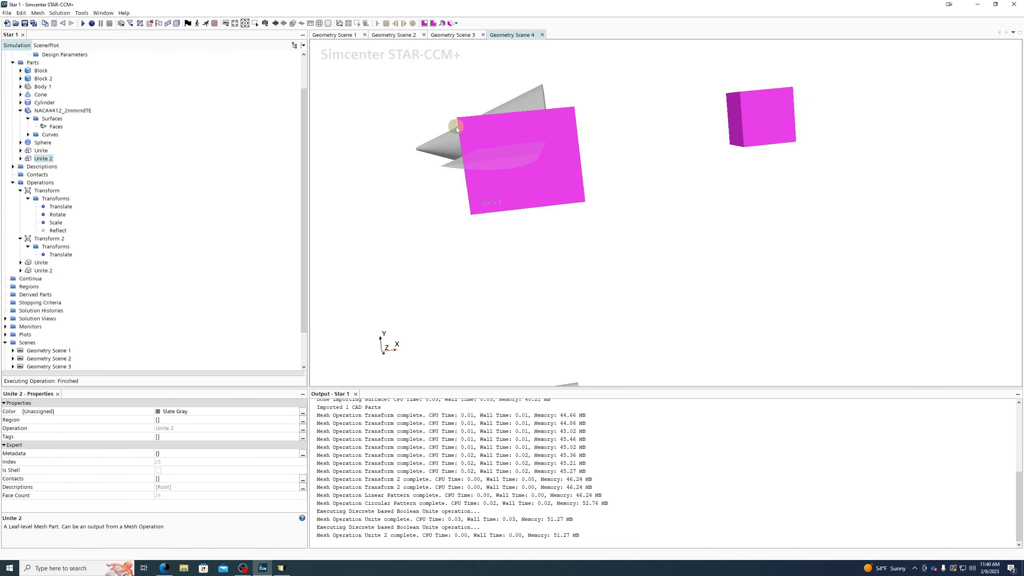
left_click(39, 153)
left_click(39, 160)
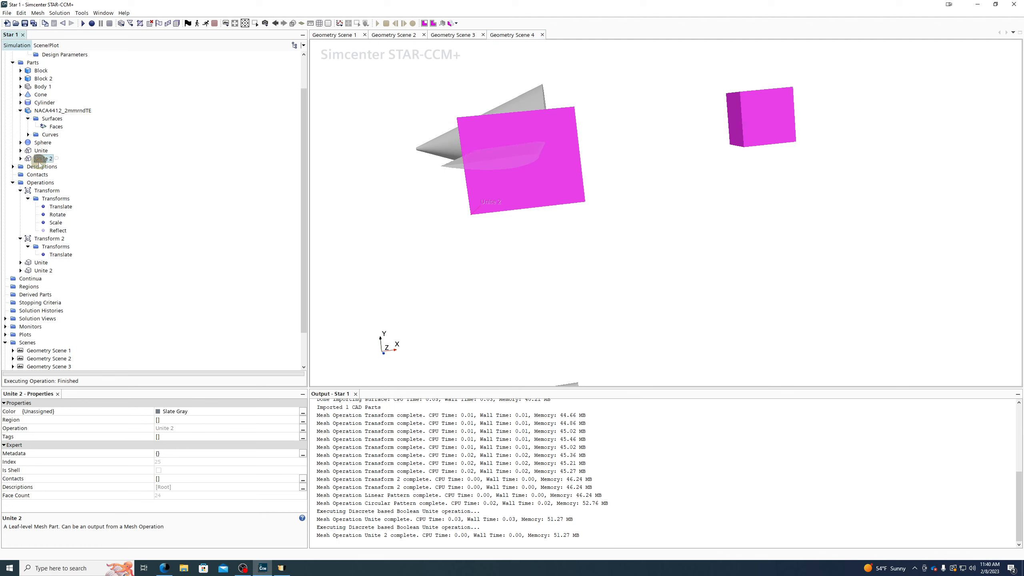
mouse_move(419, 160)
left_mouse_down()
mouse_move(512, 215)
mouse_move(575, 211)
left_mouse_up()
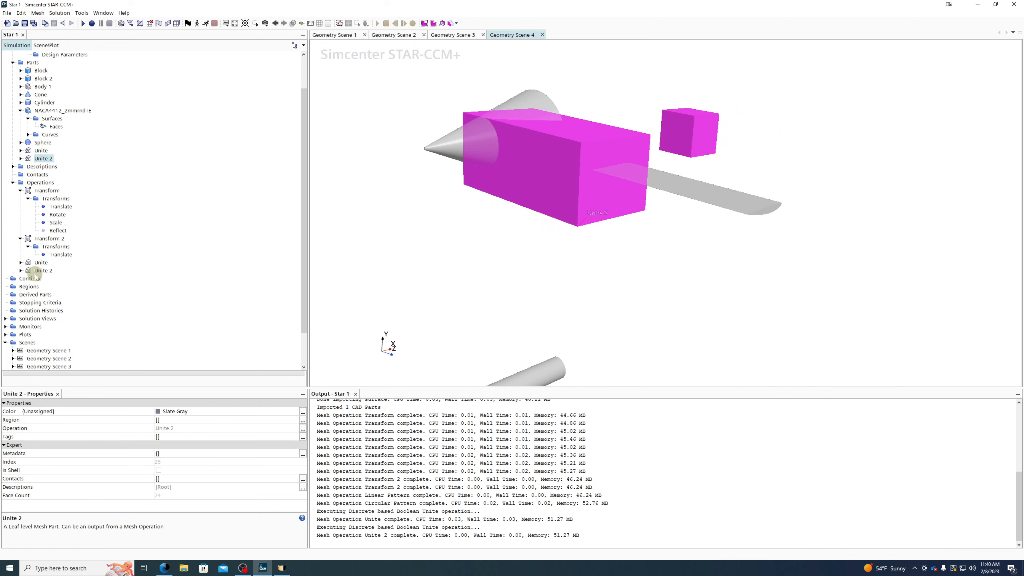
Start a Boolean Subtract operation with Block 2, Cone and NACA4412_2mmrndTE as the input parts
right_click(40, 182)
mouse_move(86, 191)
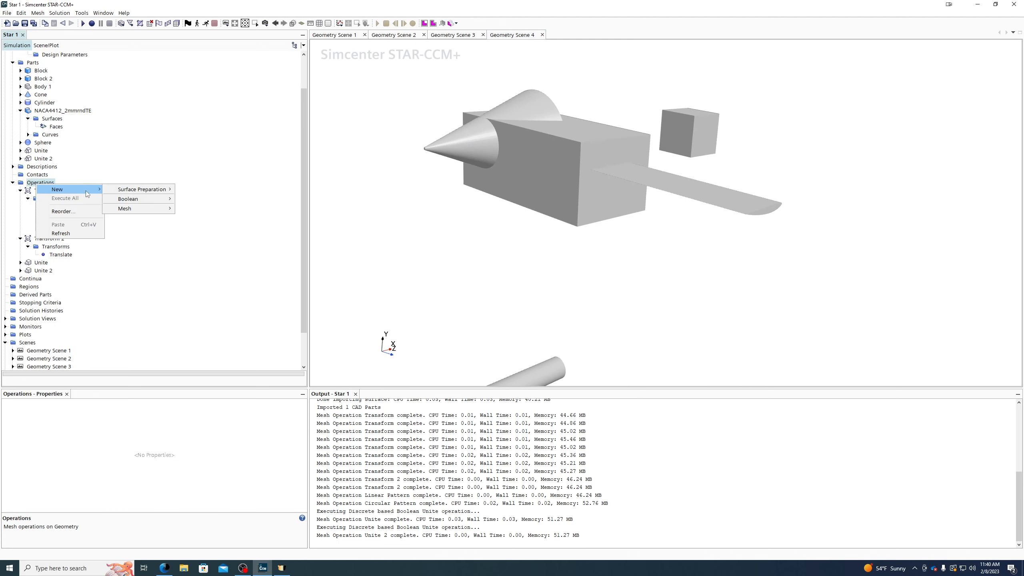
mouse_move(137, 199)
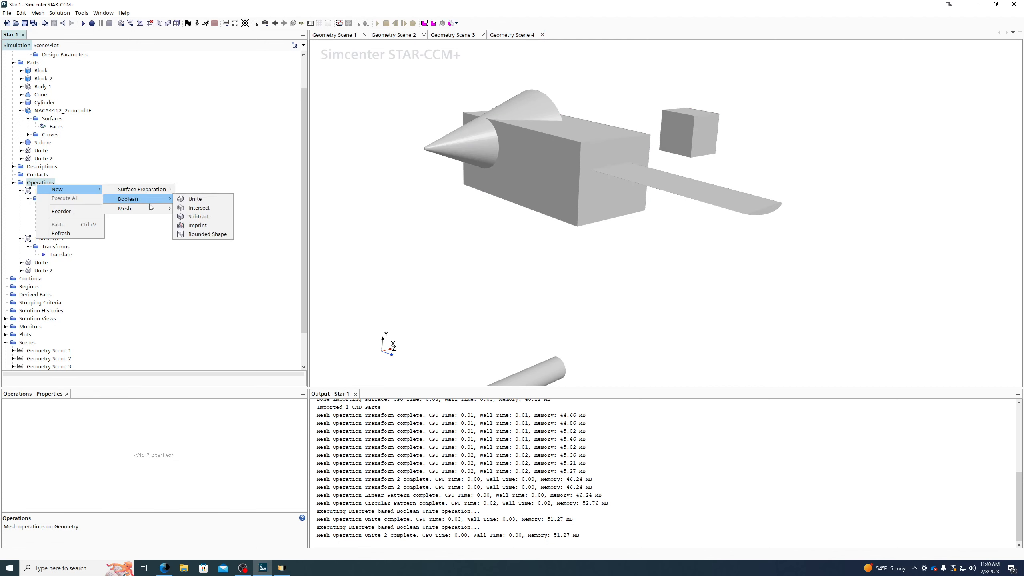
left_click(223, 221)
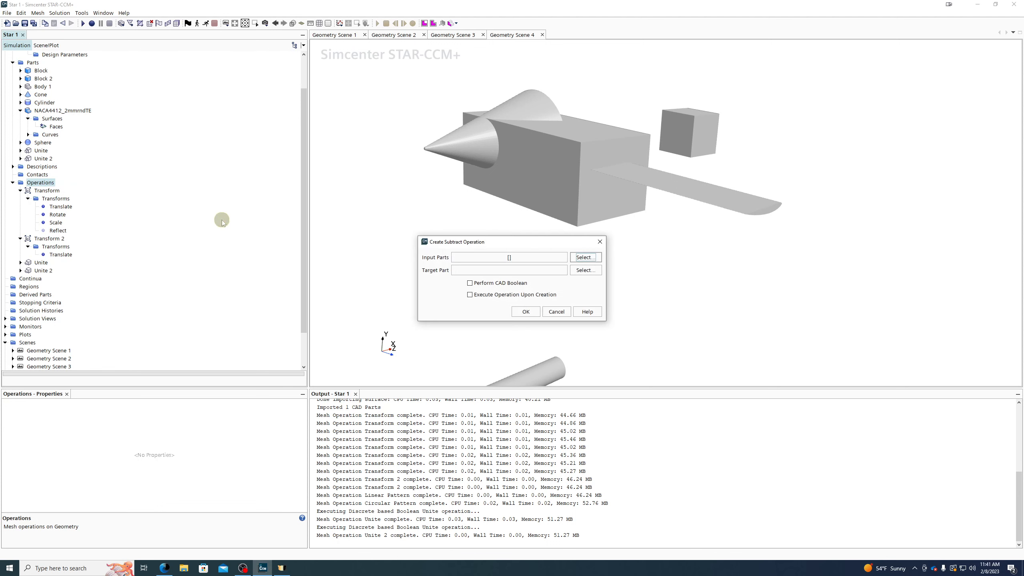
left_click(586, 259)
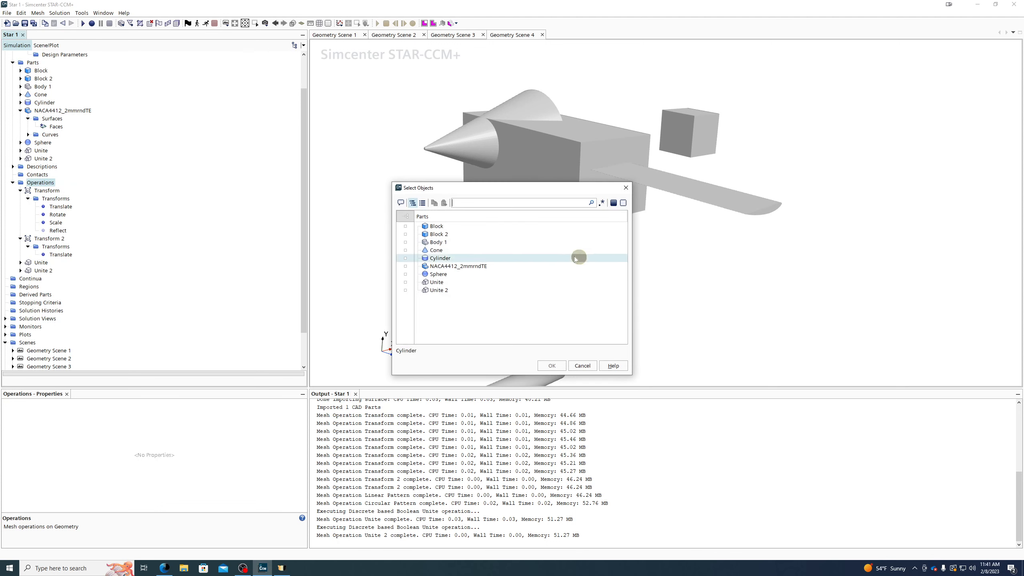
left_click(443, 234)
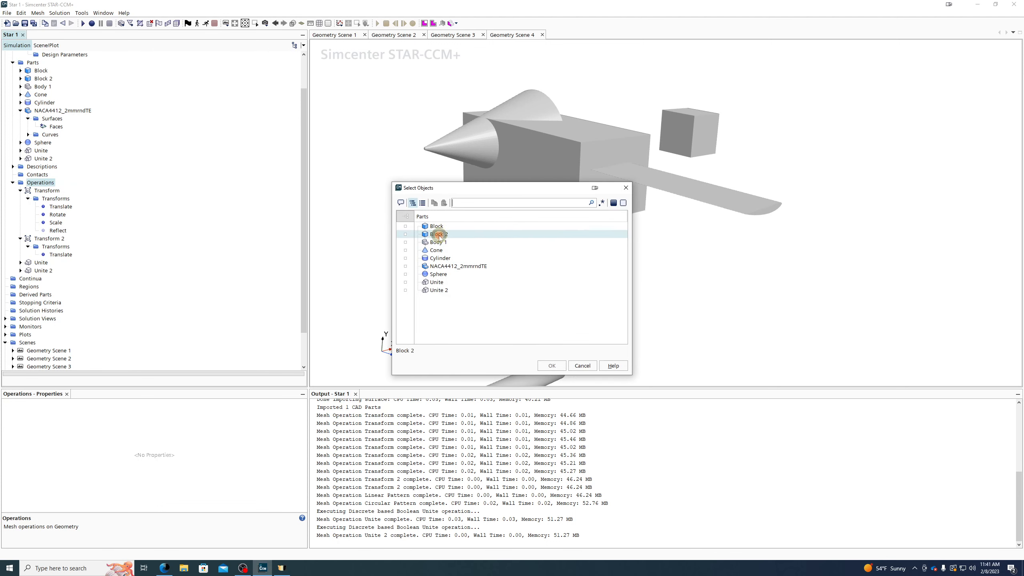
left_click(439, 234)
left_click(436, 251)
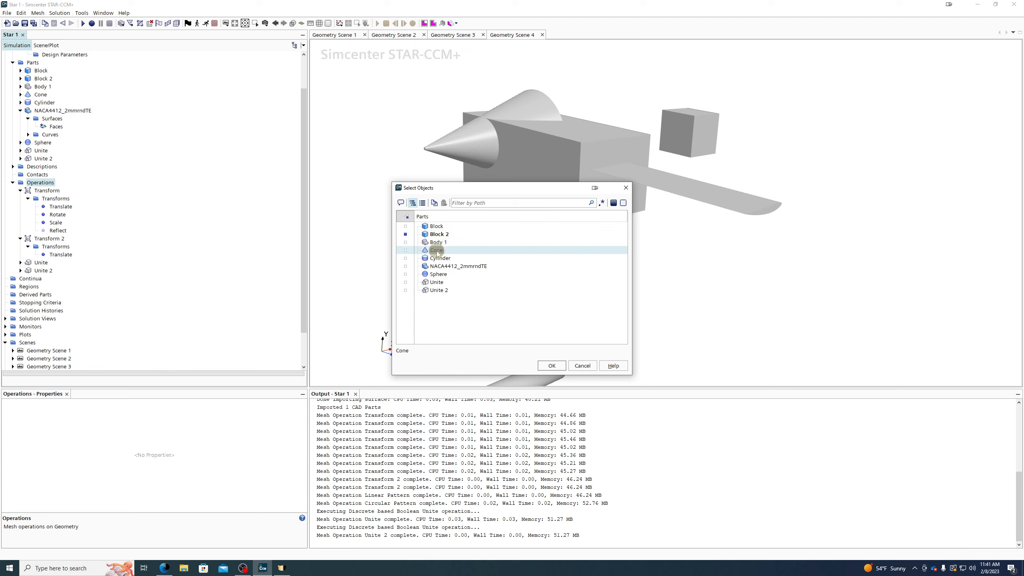
left_click(437, 236)
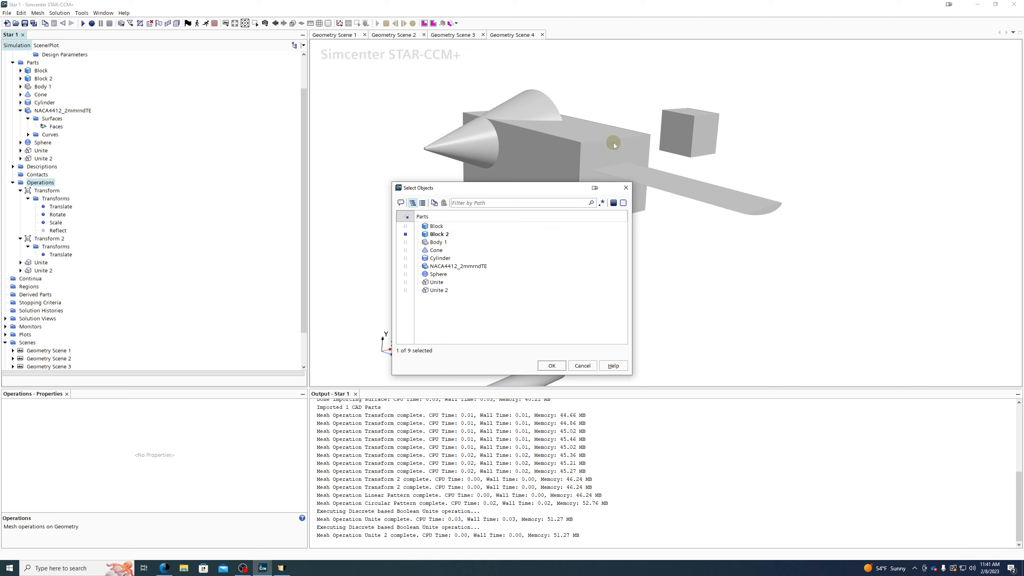
left_click(449, 267)
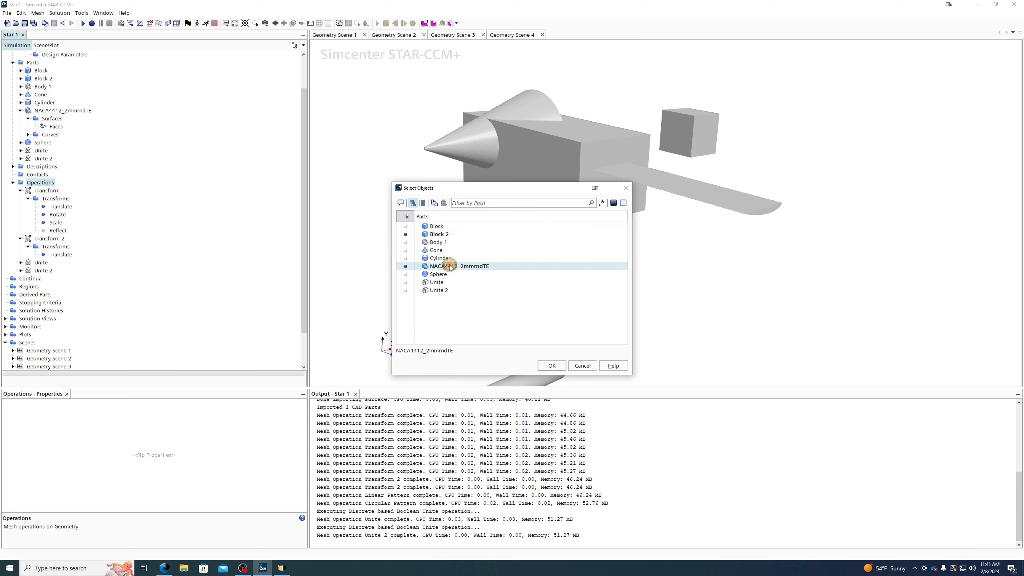
left_click(551, 366)
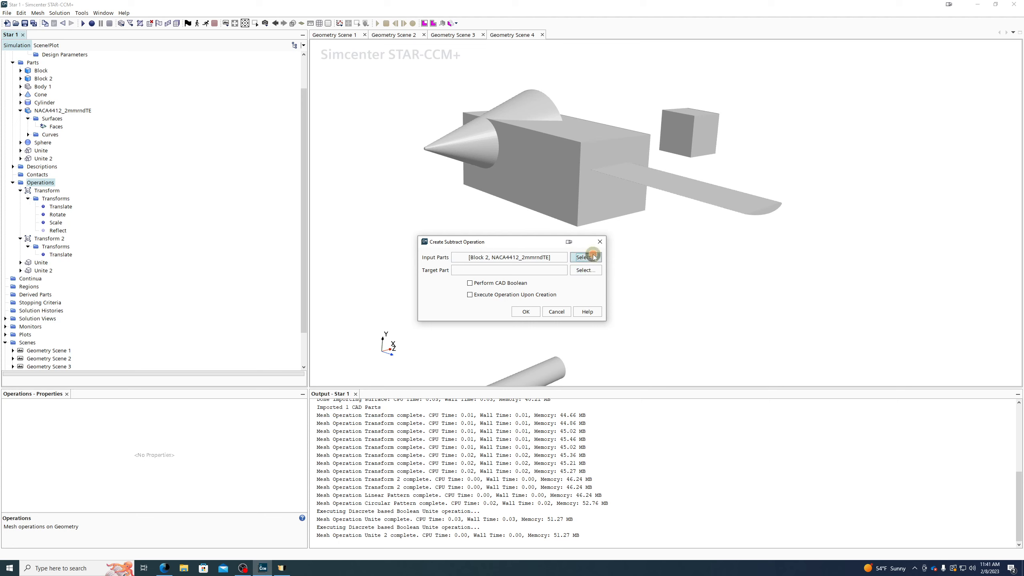
left_click(586, 271)
left_click(469, 250)
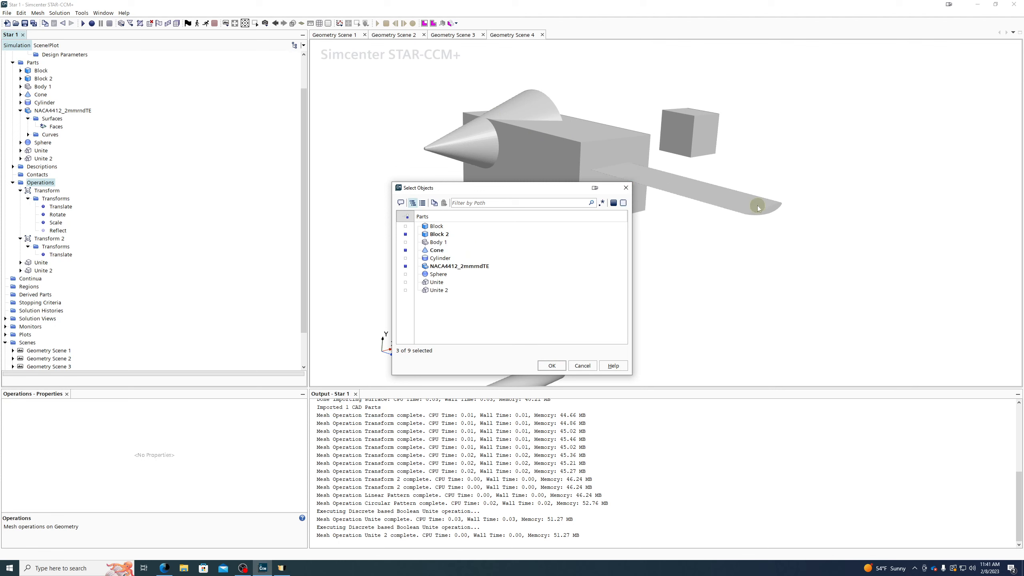
left_click(552, 369)
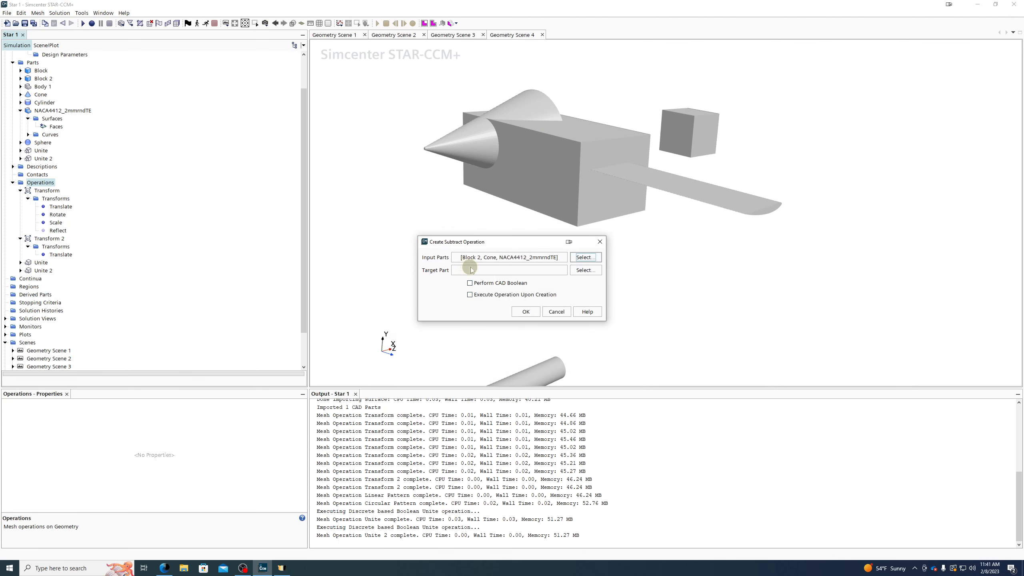
Set Block 2 as the target part and create the Subtract operation without Perform CAD Boolean or execution upon creation
left_click(595, 271)
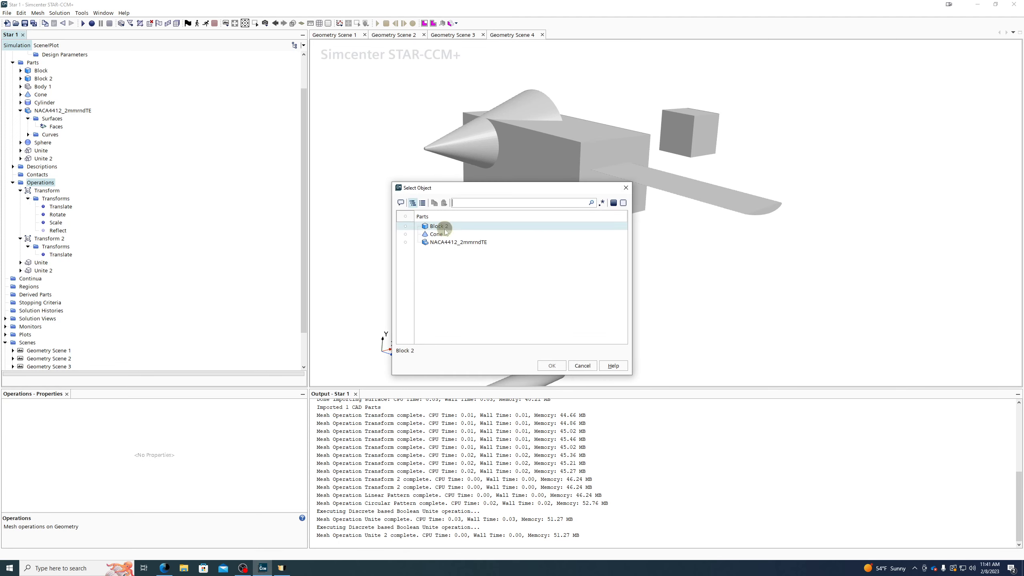
left_click(434, 244)
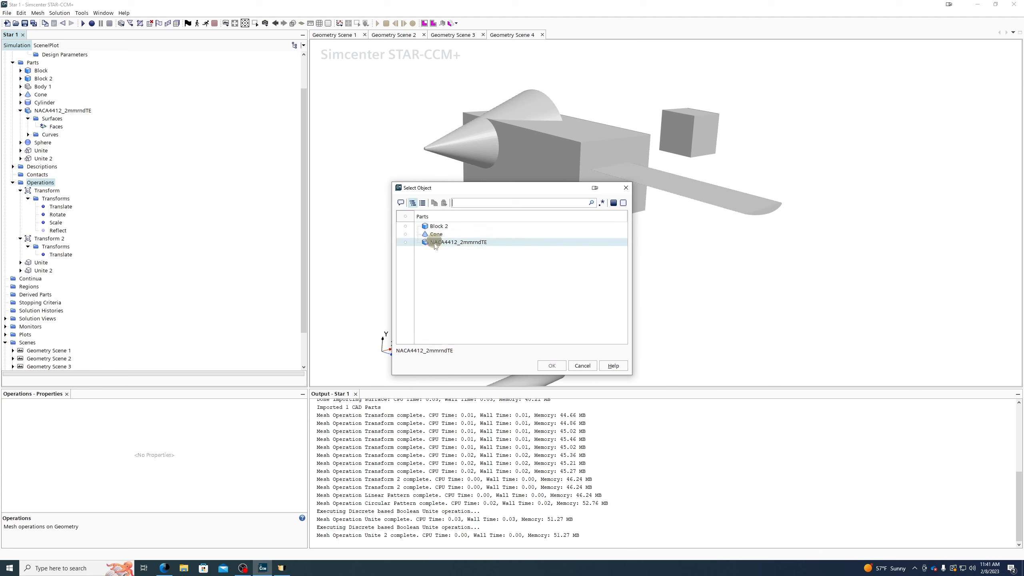
left_click(426, 227)
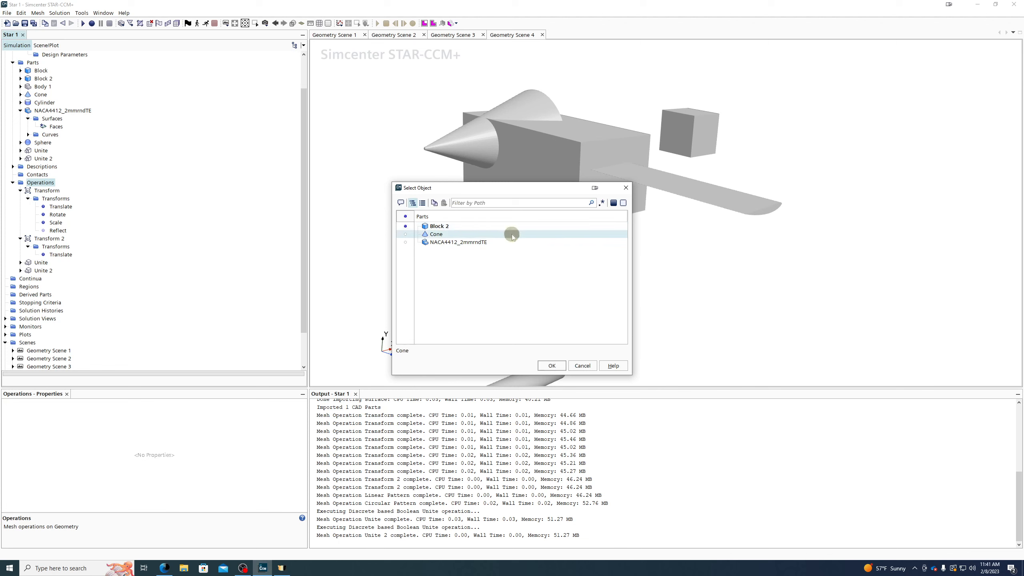
left_click(551, 365)
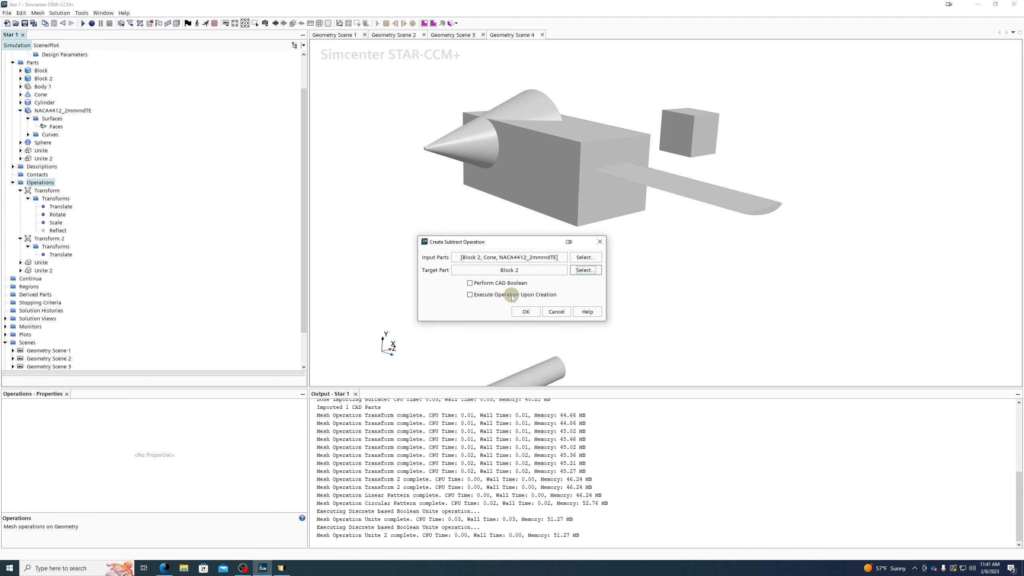
left_click(526, 312)
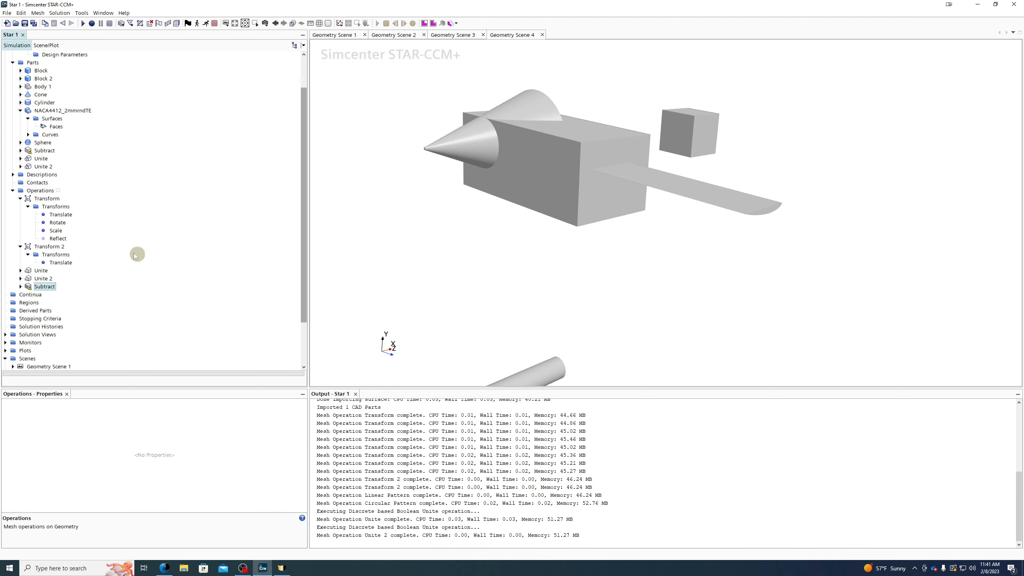
Execute the Subtract operation and inspect the cuts in the resulting part from several angles
right_click(46, 286)
left_click(88, 295)
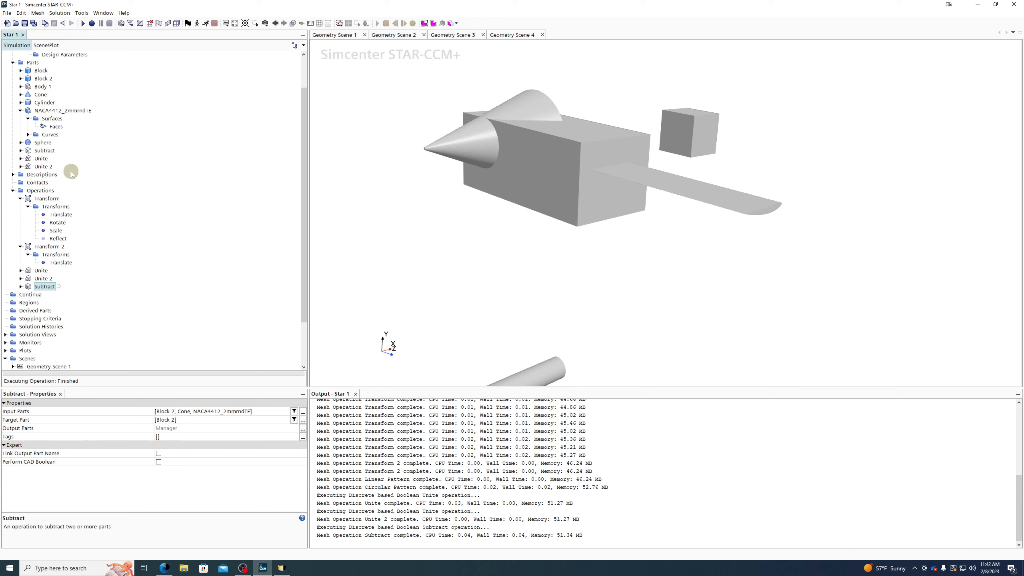
left_click(42, 150)
left_click_drag(628, 203, 509, 197)
left_click_drag(498, 198, 684, 179)
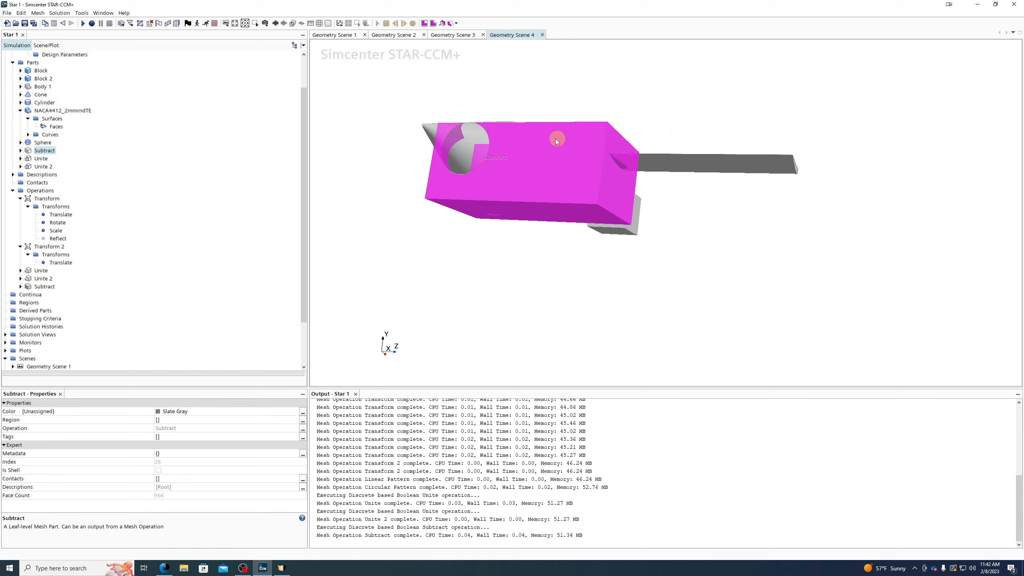
left_click_drag(783, 157, 648, 180)
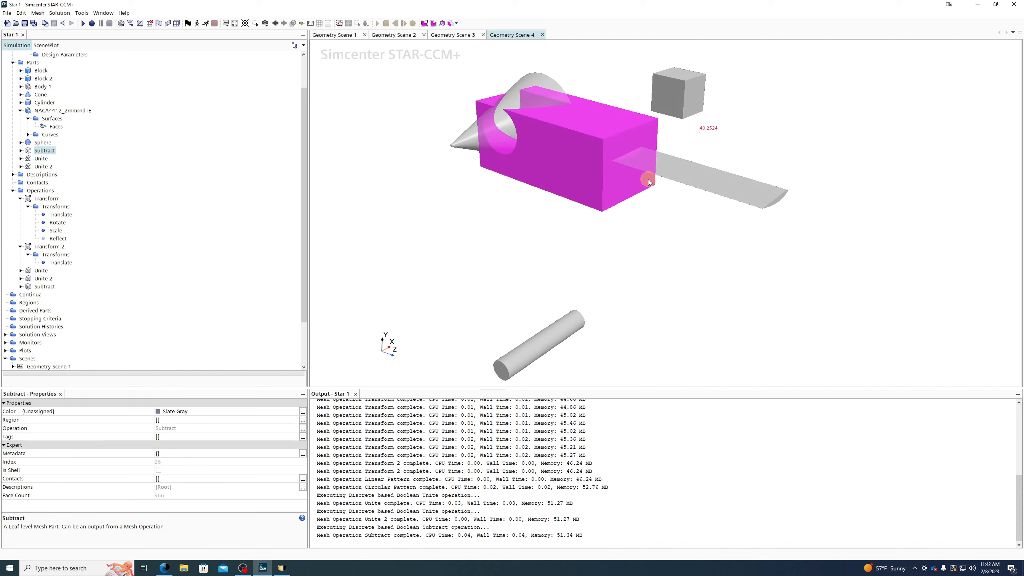
right_click(42, 191)
mouse_move(81, 196)
mouse_move(160, 205)
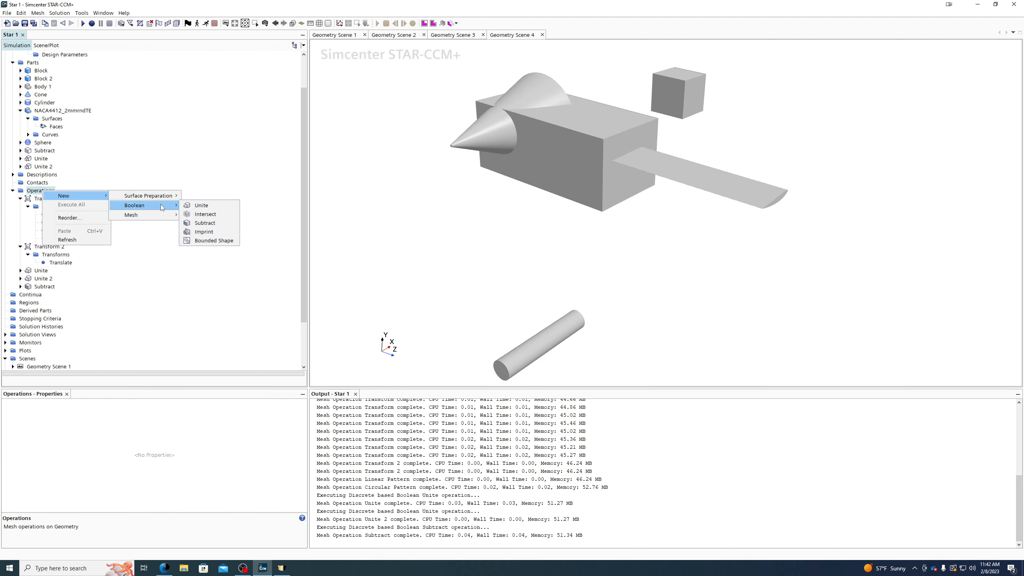
left_click(195, 129)
scroll(76, 238, "up", 2)
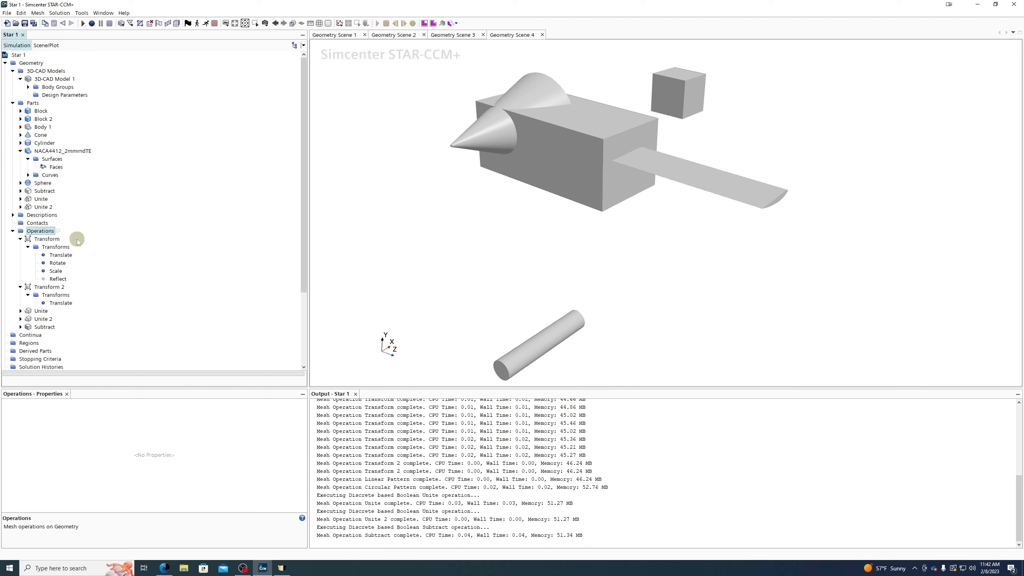
right_click(36, 231)
mouse_move(97, 239)
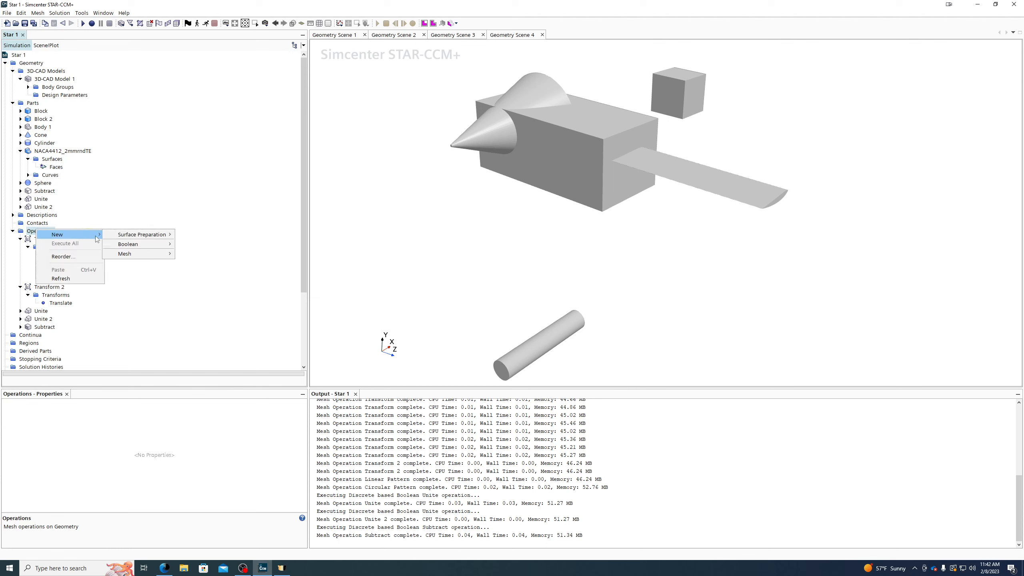
mouse_move(141, 238)
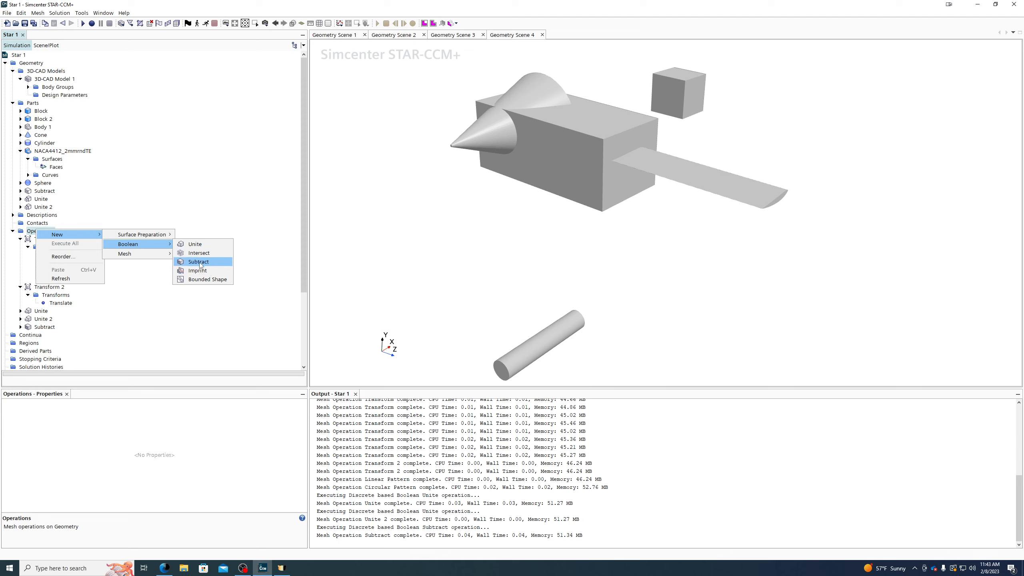
left_click(245, 164)
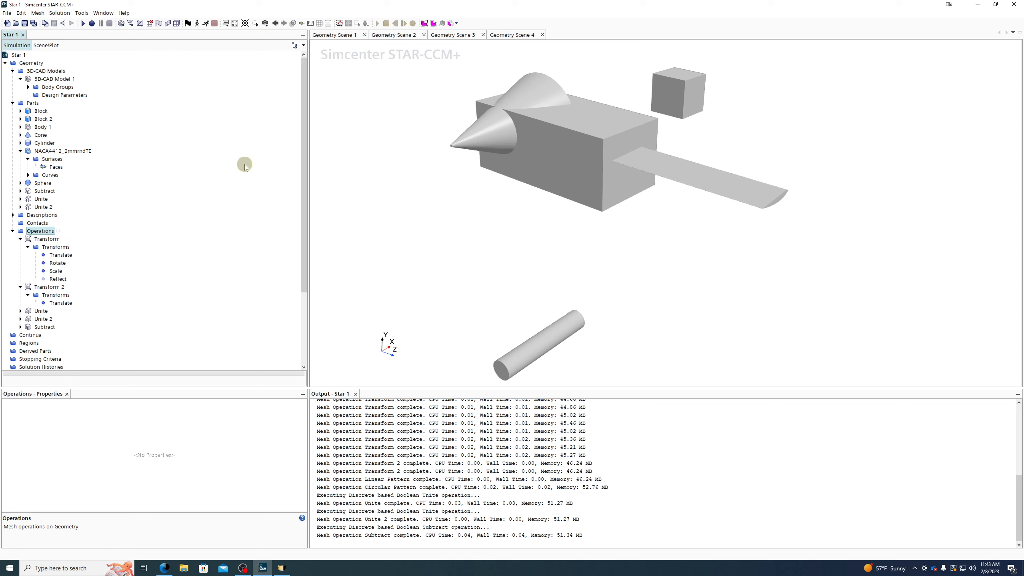
scroll(538, 218, "down", 3)
left_click_drag(617, 227, 620, 213)
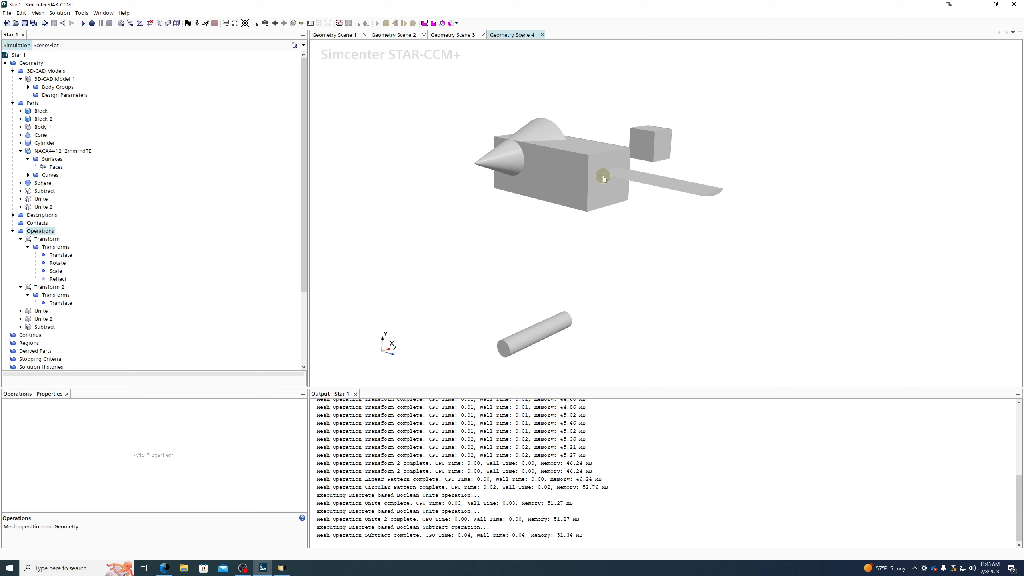
Open 3D-CAD Model 1 for editing, check Sketch 1 and Extrude 1, and update the 3D-CAD model
right_click(64, 80)
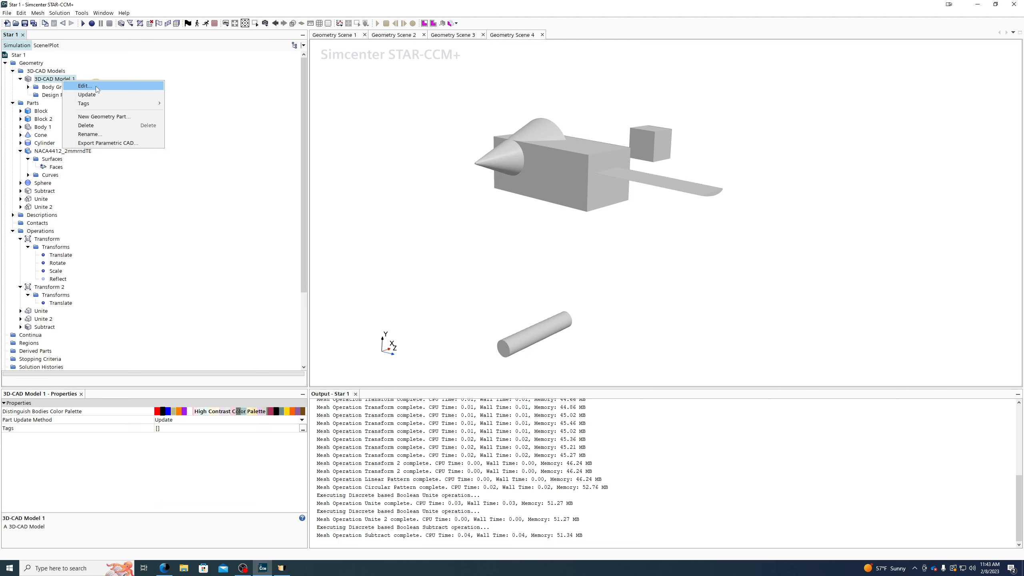
left_click(96, 87)
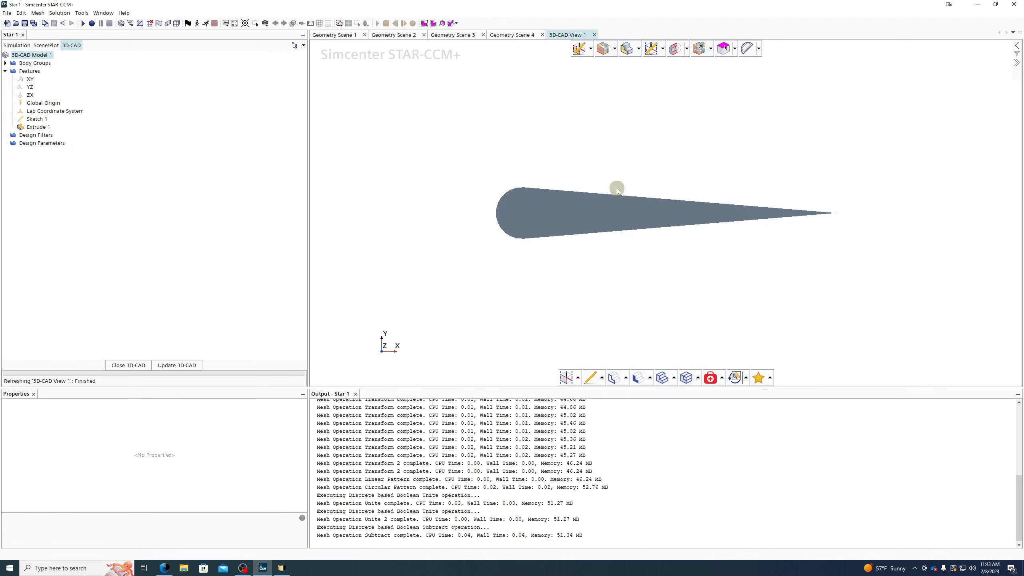
left_click_drag(617, 188, 677, 220)
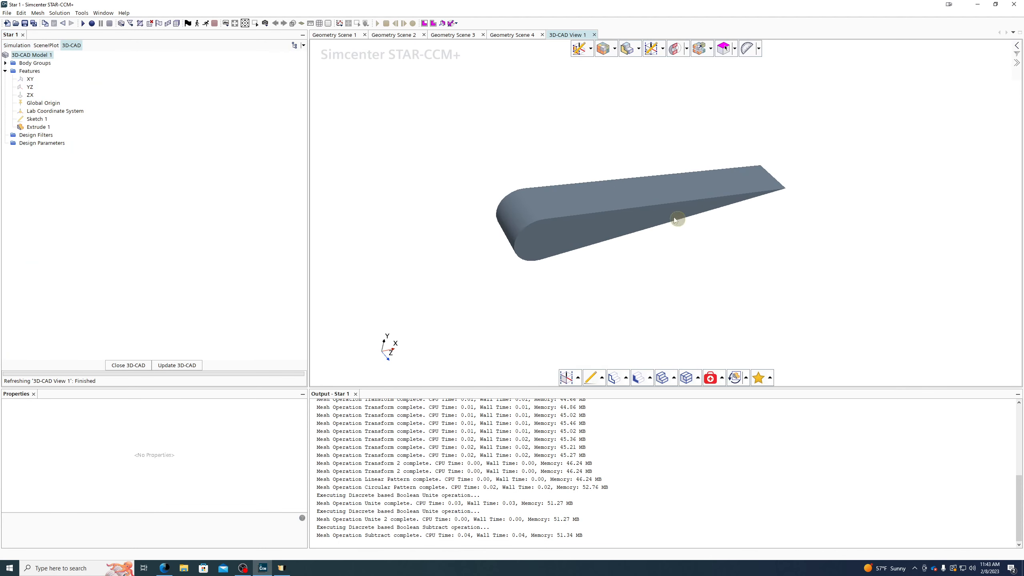
left_click(34, 119)
left_click(38, 127)
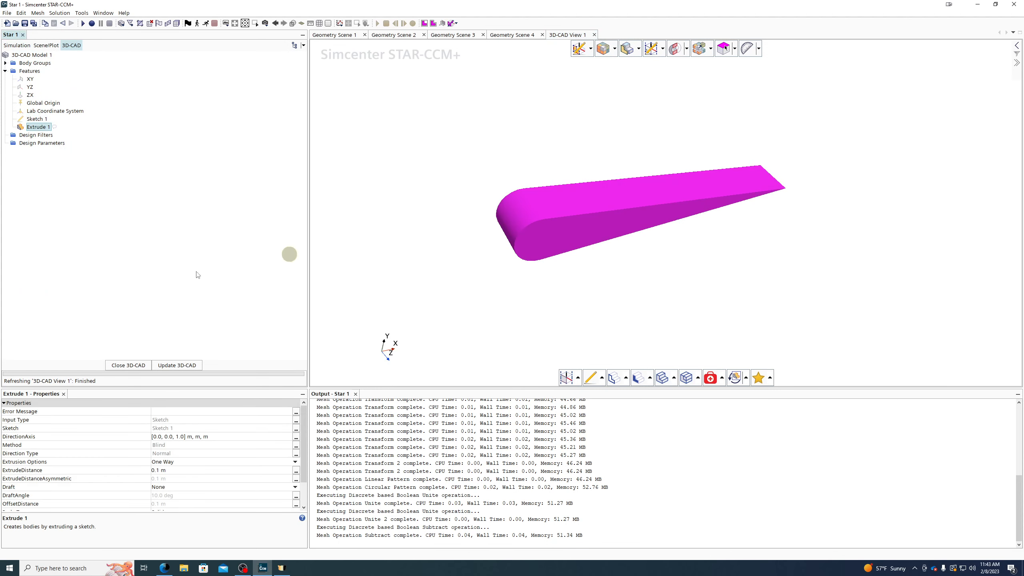
left_click(188, 365)
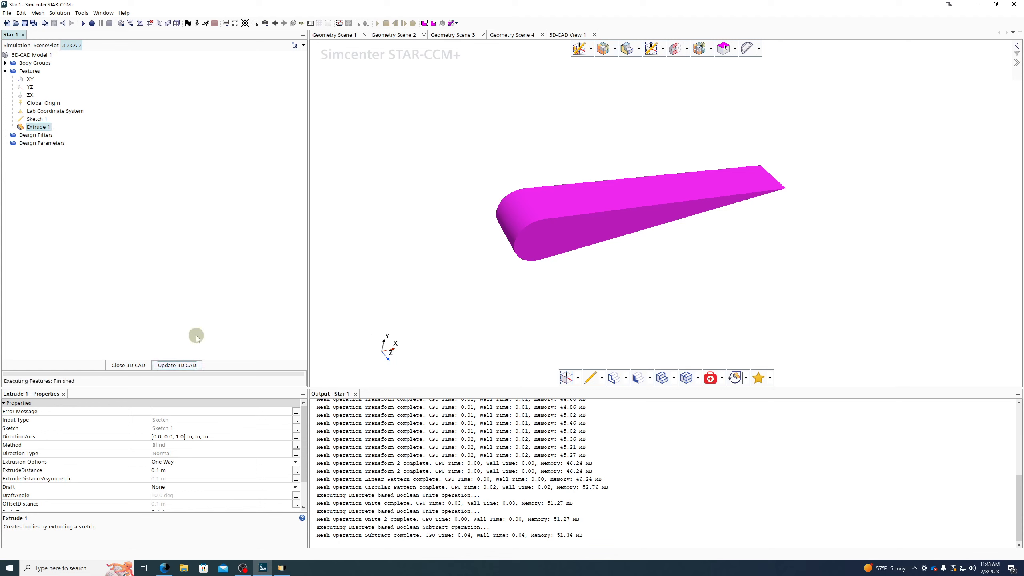
Return to the simulation tree with 3D-CAD still open and update the Subtract part
left_click(23, 46)
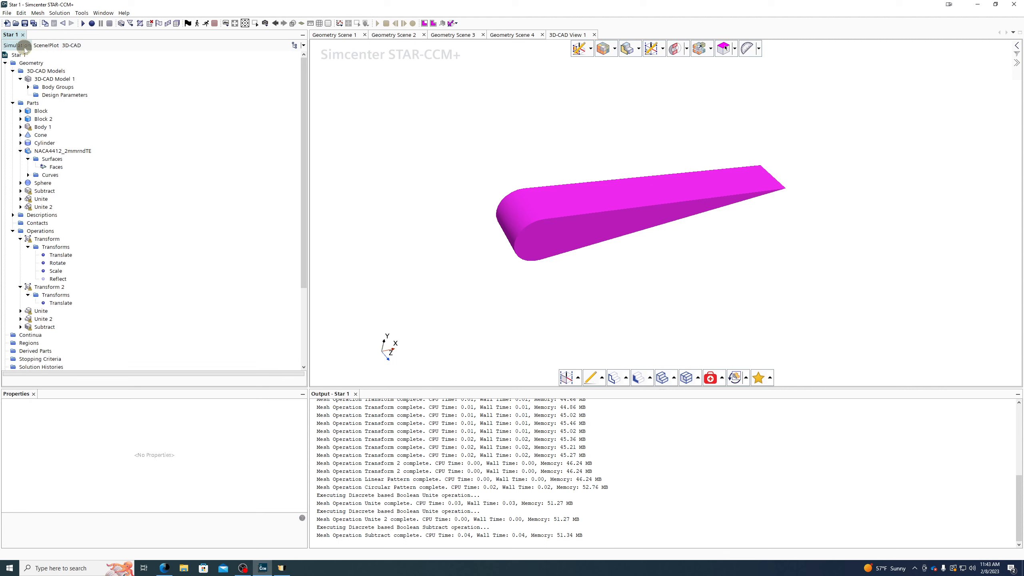
right_click(41, 130)
left_click(65, 136)
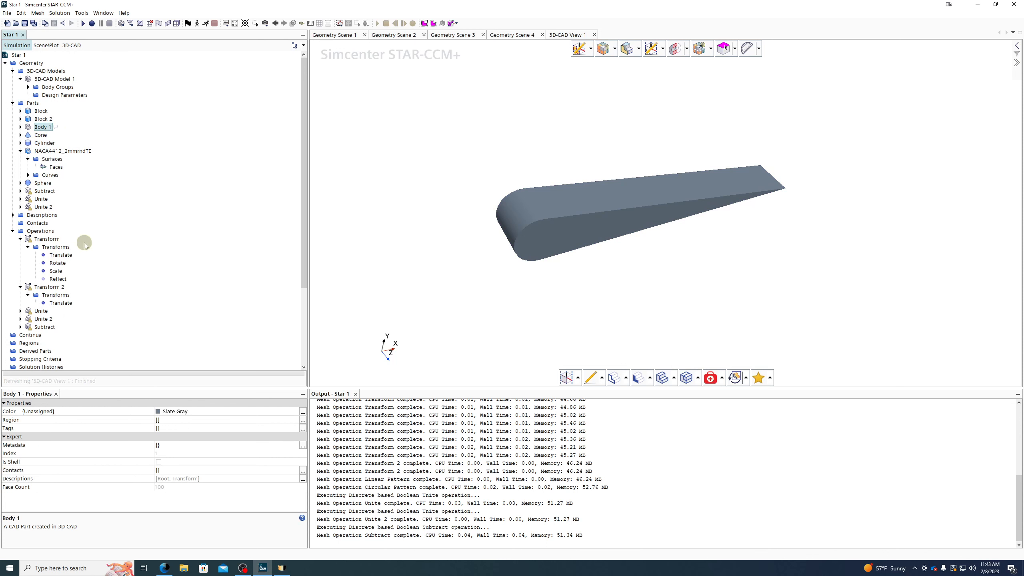
right_click(43, 192)
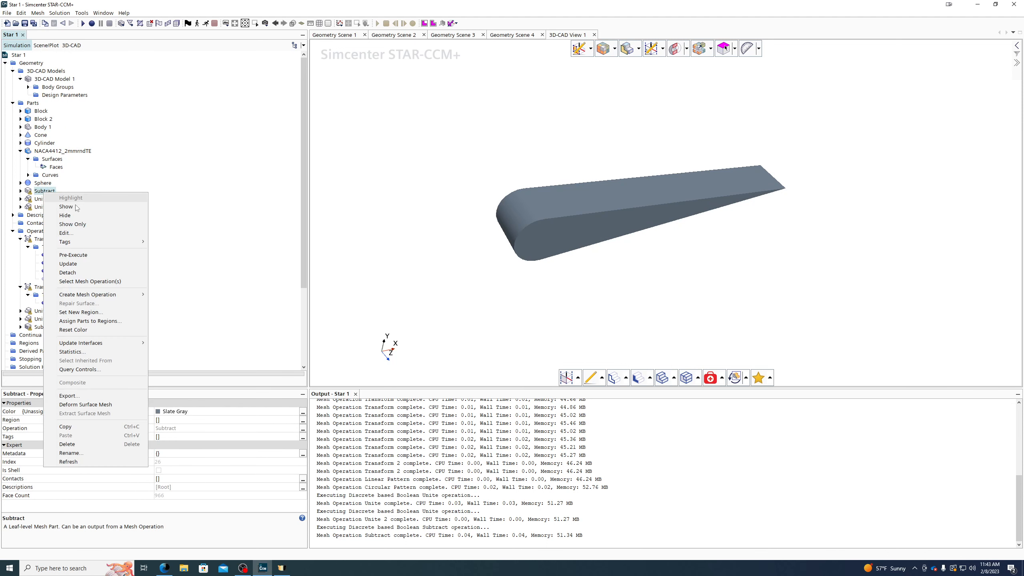
left_click(68, 263)
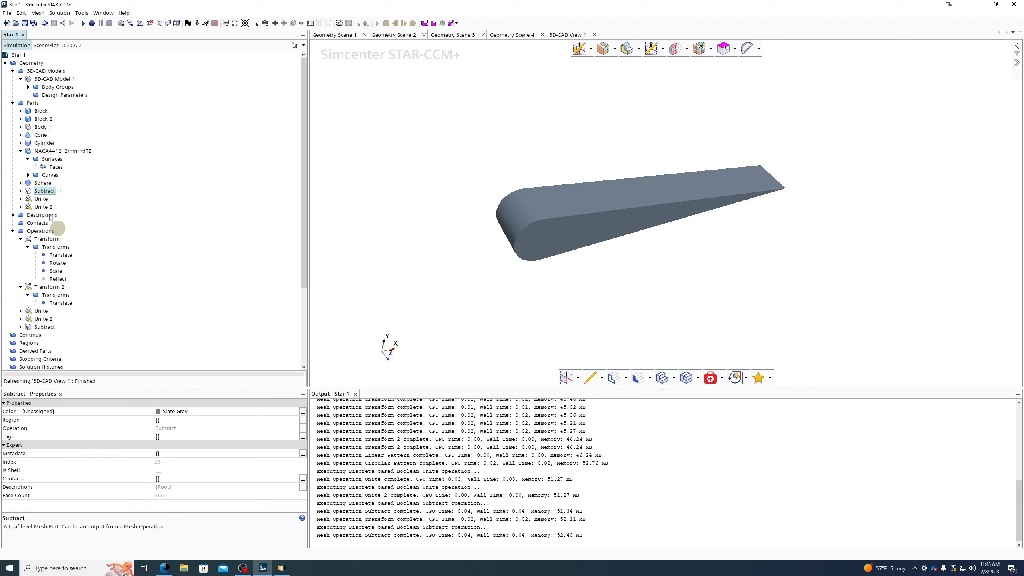
Update the Unite and Unite 2 parts
left_click(41, 199)
right_click(41, 199)
left_click(63, 268)
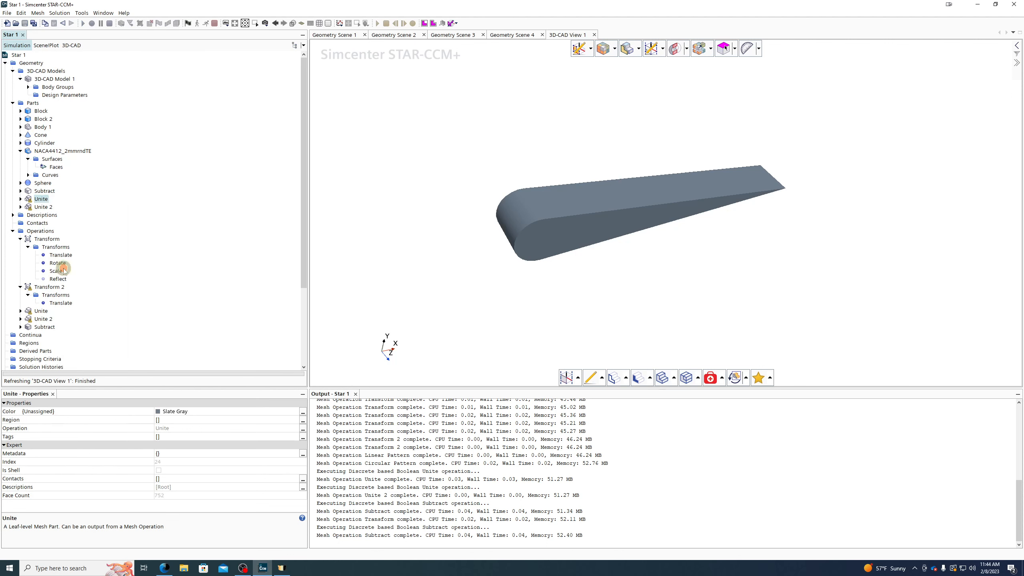
right_click(46, 206)
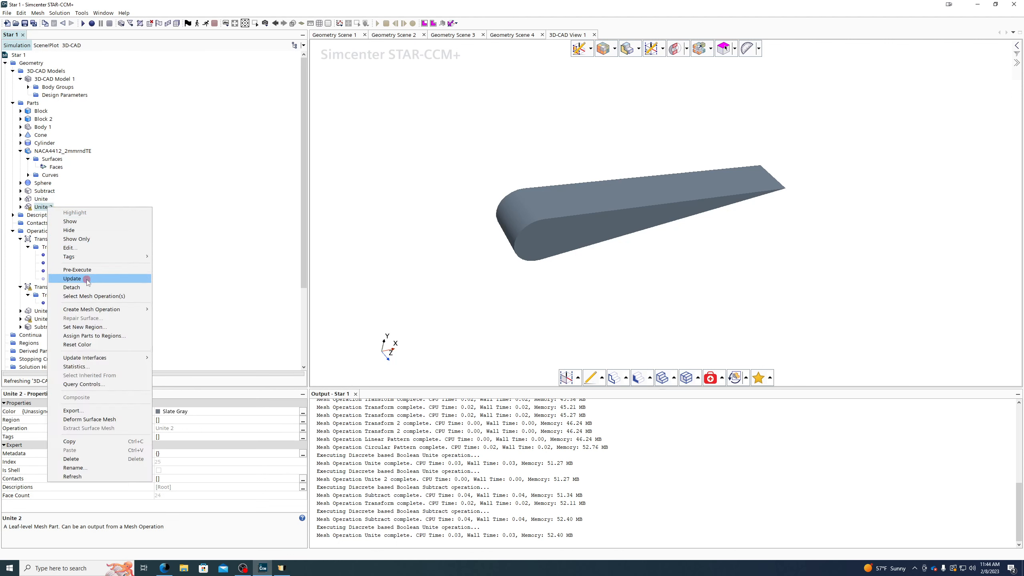
left_click(72, 279)
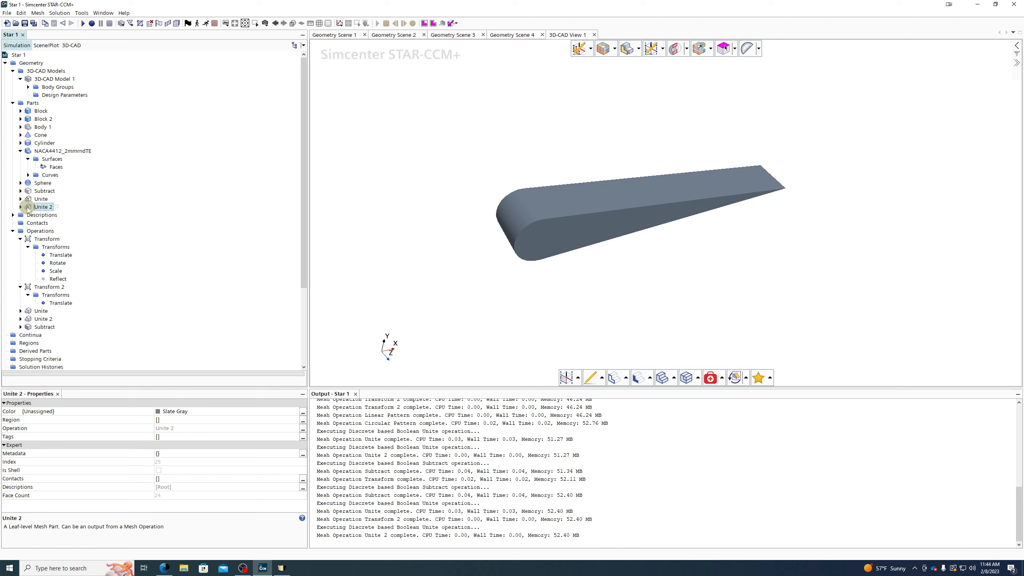
Go back to the 3D-CAD model, update it once more and close 3D-CAD
right_click(44, 79)
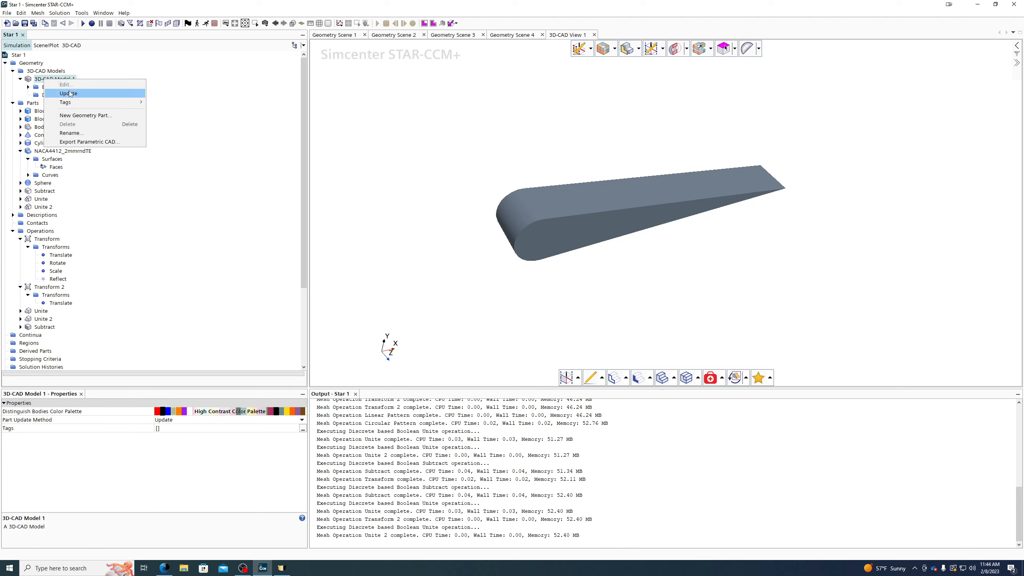
left_click(35, 80)
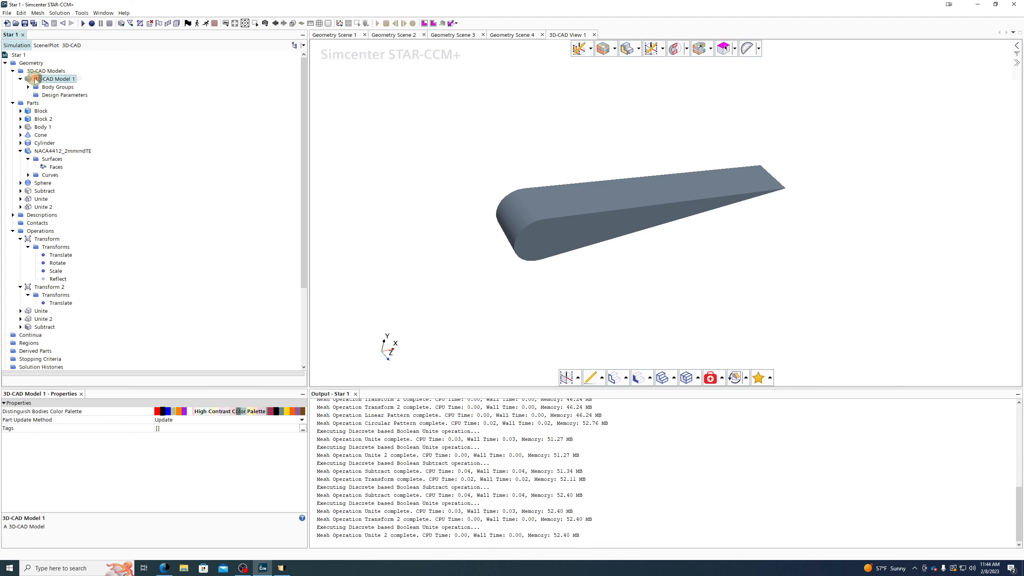
right_click(34, 79)
left_click(69, 38)
left_click(67, 45)
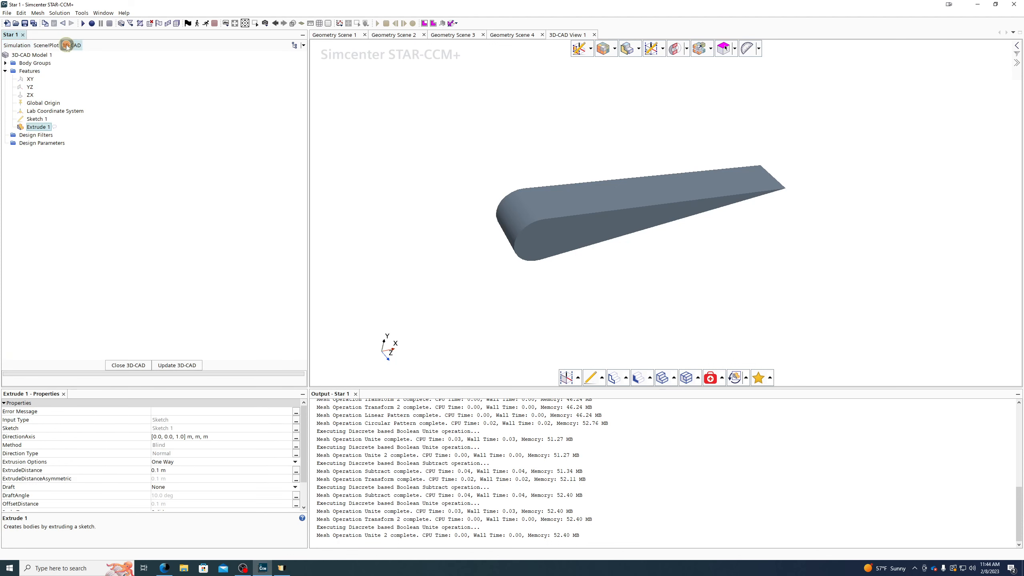
left_click(175, 366)
left_click(128, 365)
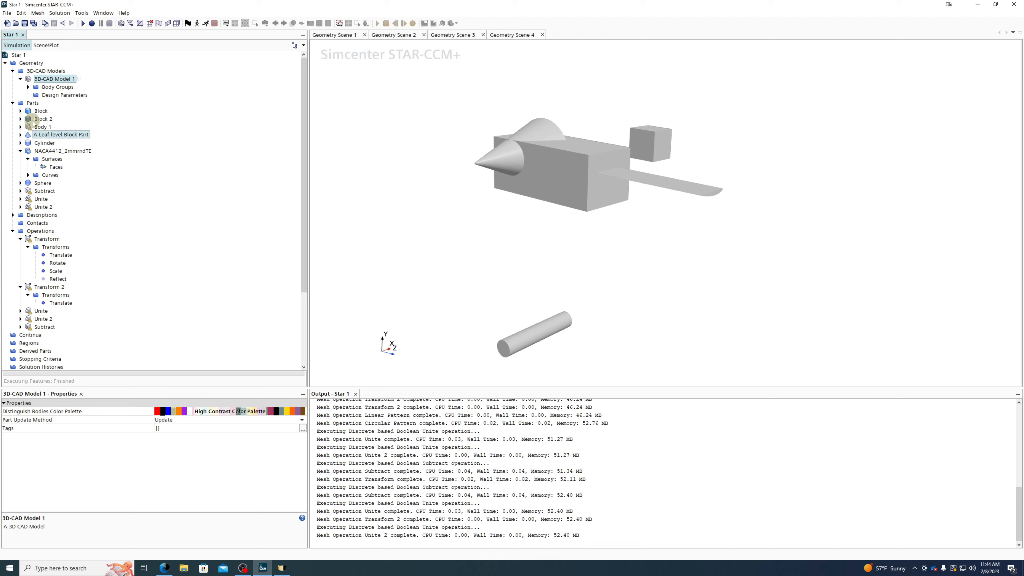
Execute the Subtract operation again, update the Unite 2 part and execute the Unite operation
right_click(34, 326)
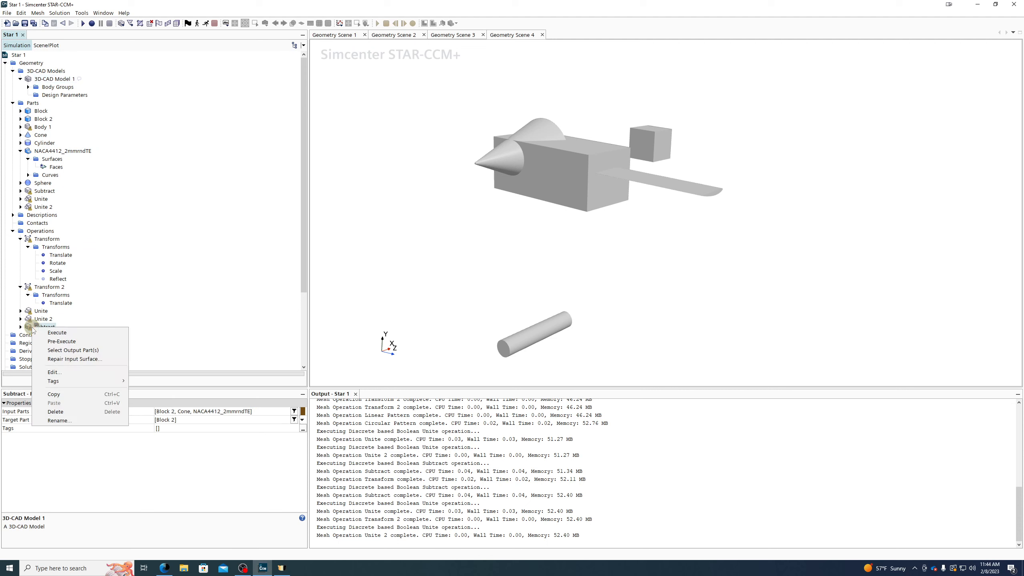
left_click(70, 333)
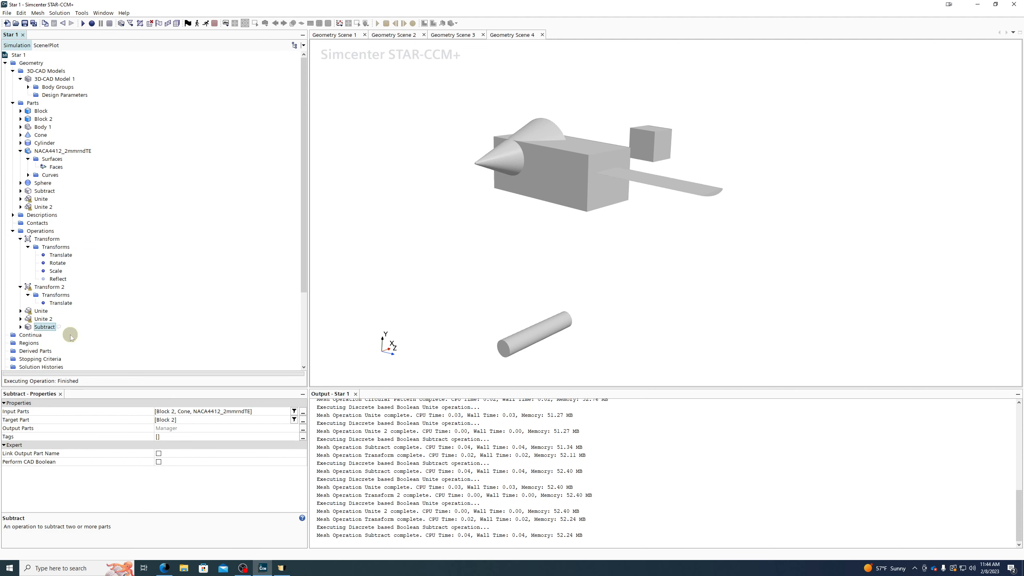
right_click(35, 207)
left_click(83, 280)
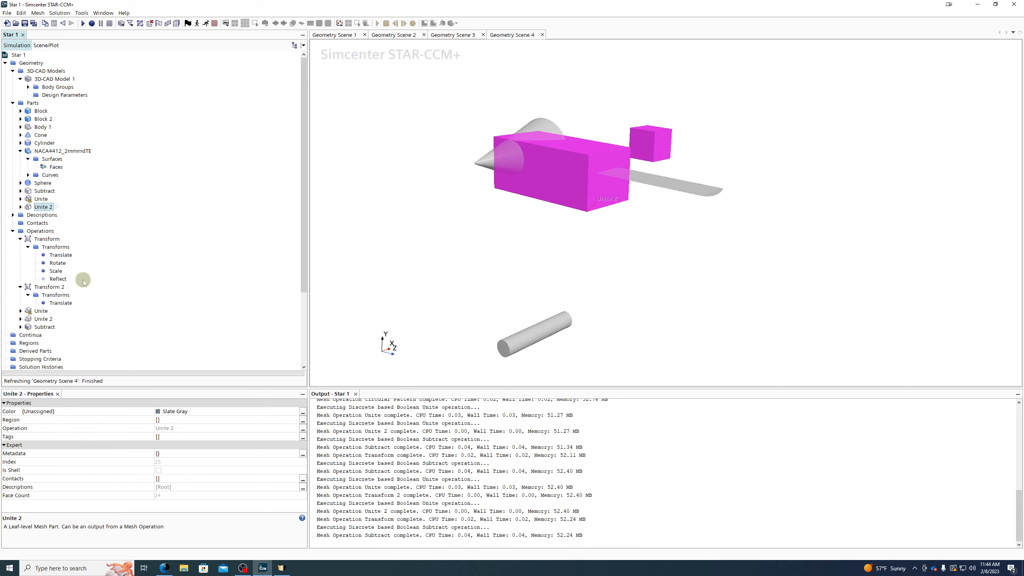
right_click(42, 311)
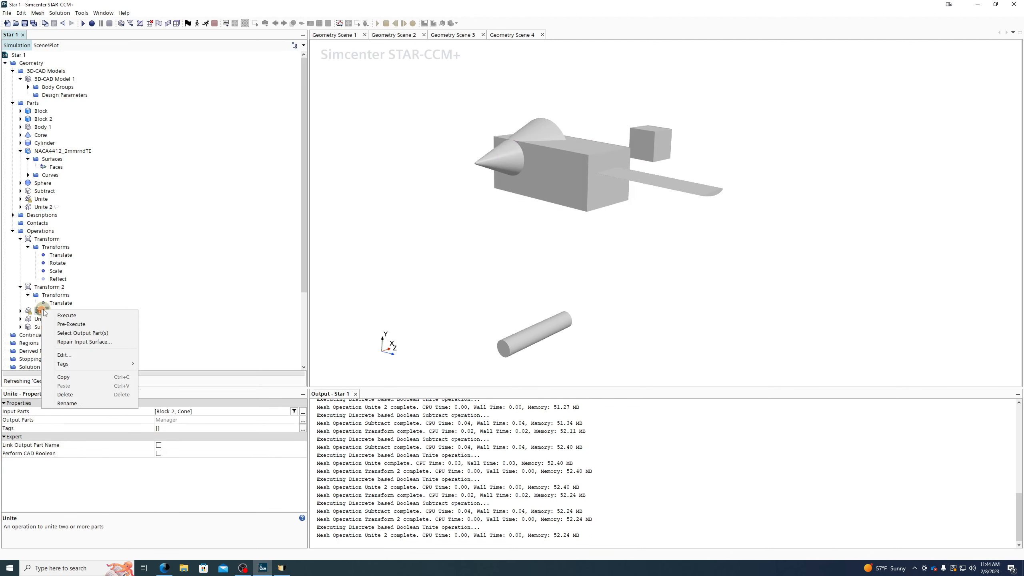
left_click(77, 316)
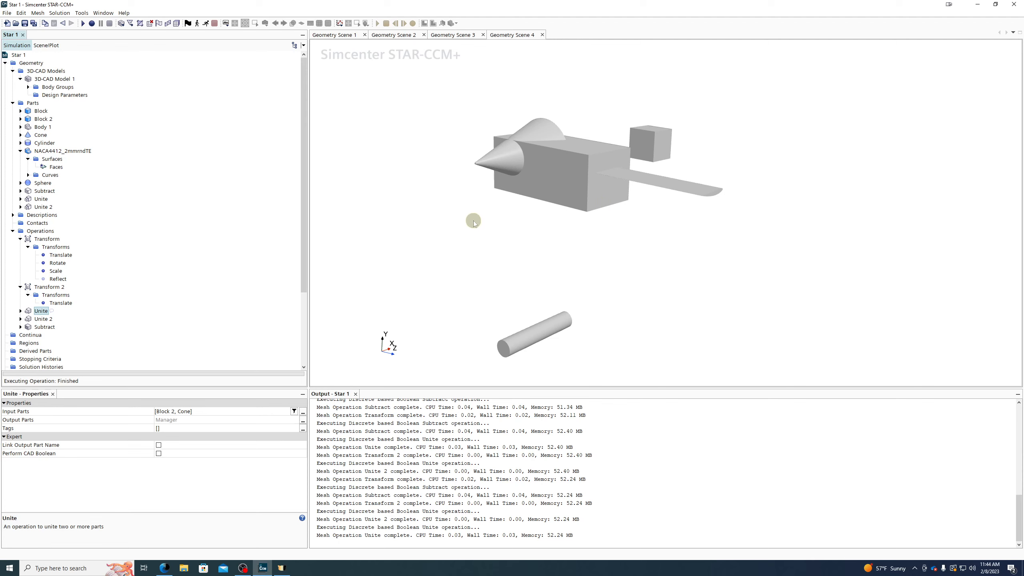
Reopen 3D-CAD Model 1 to view its features and close 3D-CAD without changes
right_click(39, 78)
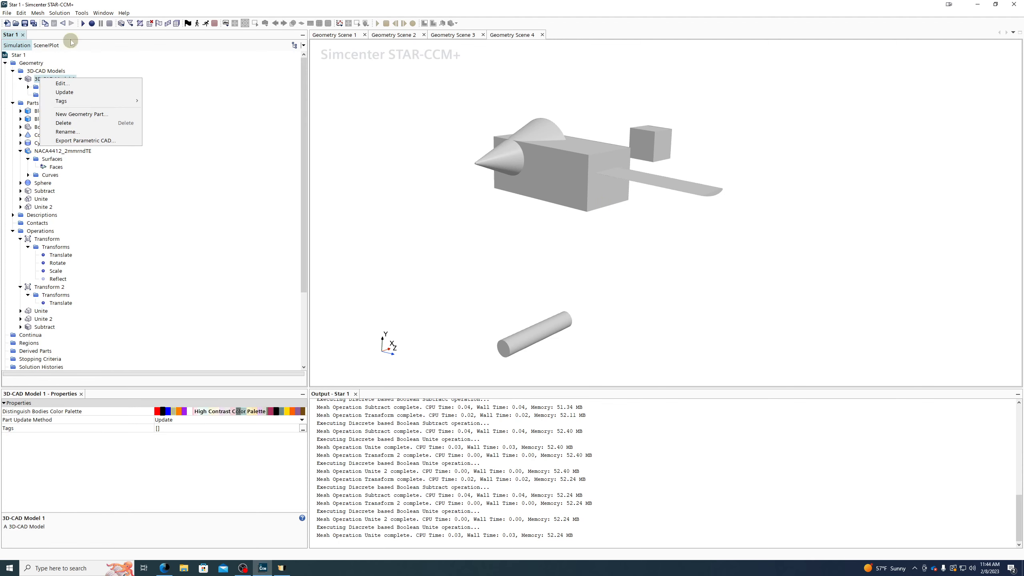
left_click(80, 88)
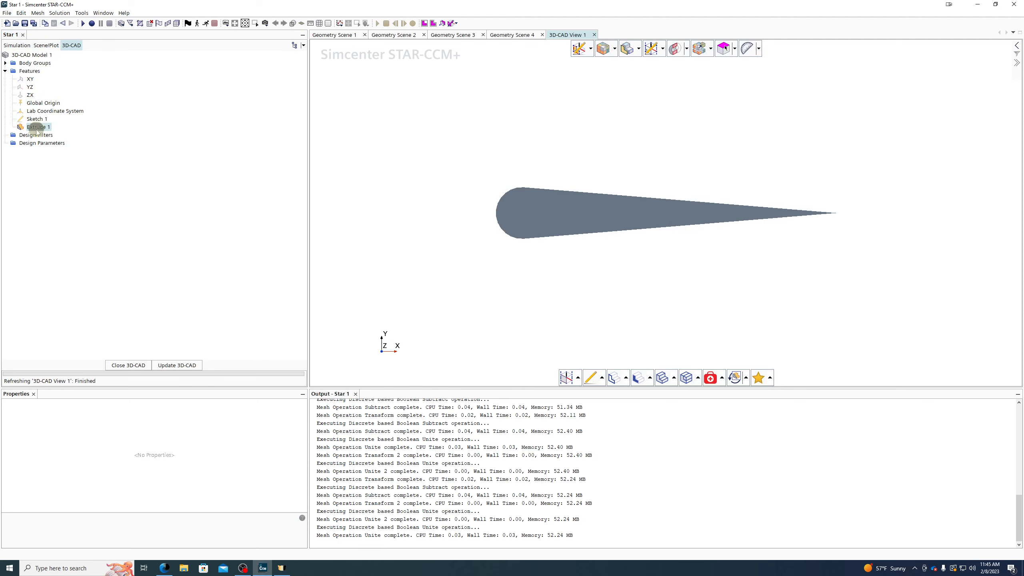
left_click(129, 368)
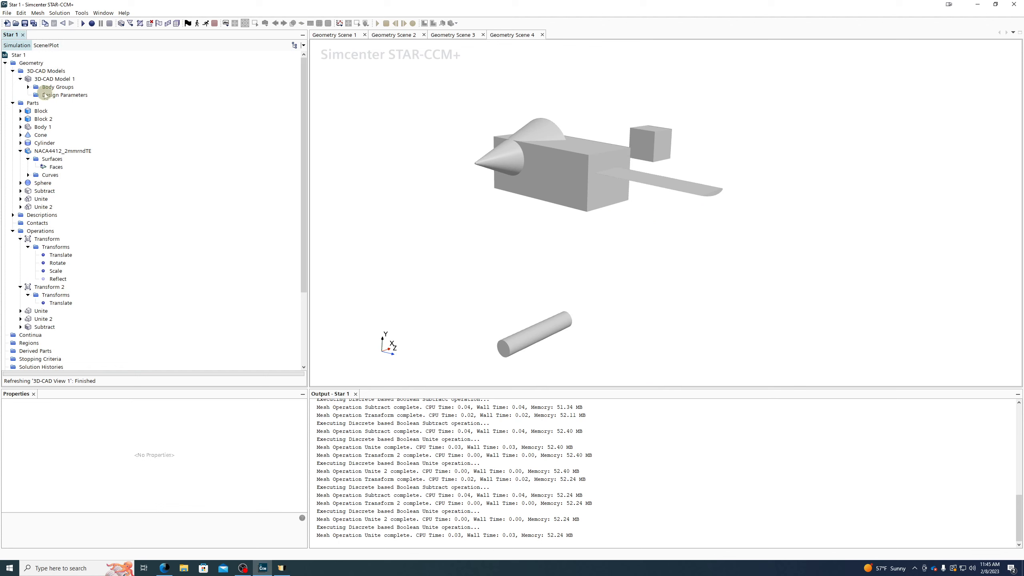
Review the commands available for Parts and the surface preparation types offered for new operations, without creating anything
right_click(32, 103)
mouse_move(73, 139)
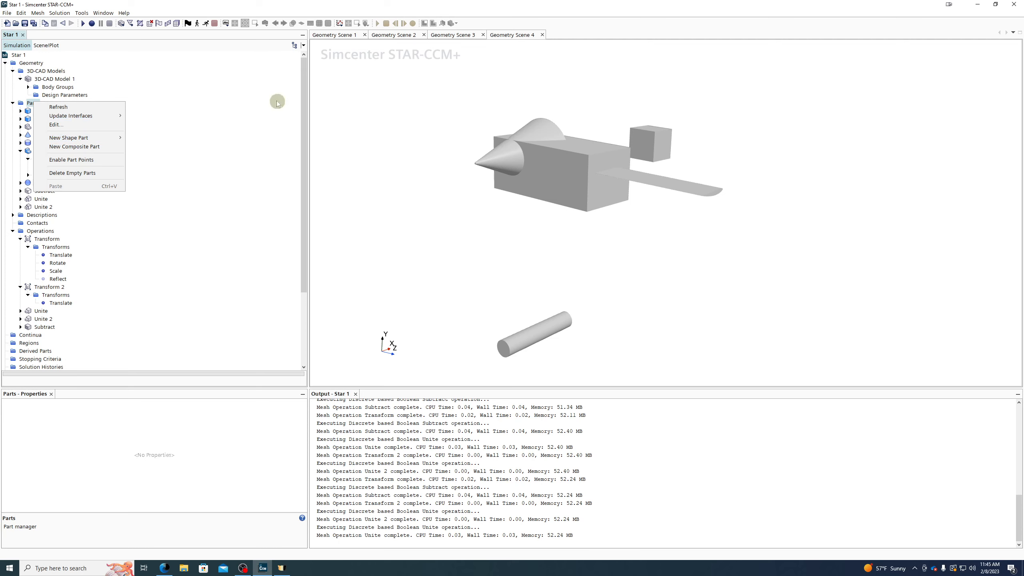
left_click(184, 96)
left_click(38, 101)
right_click(39, 101)
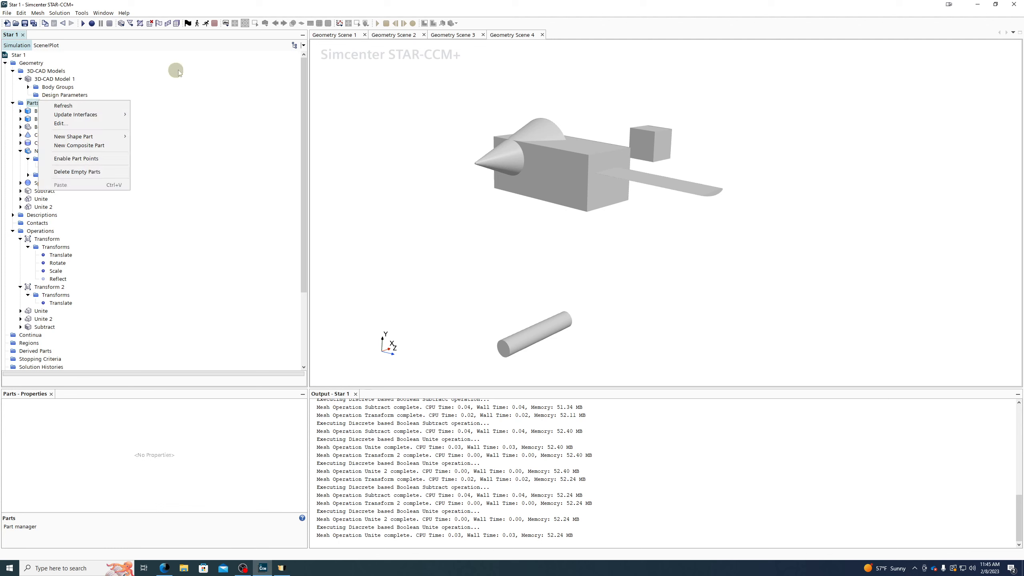
left_click(176, 72)
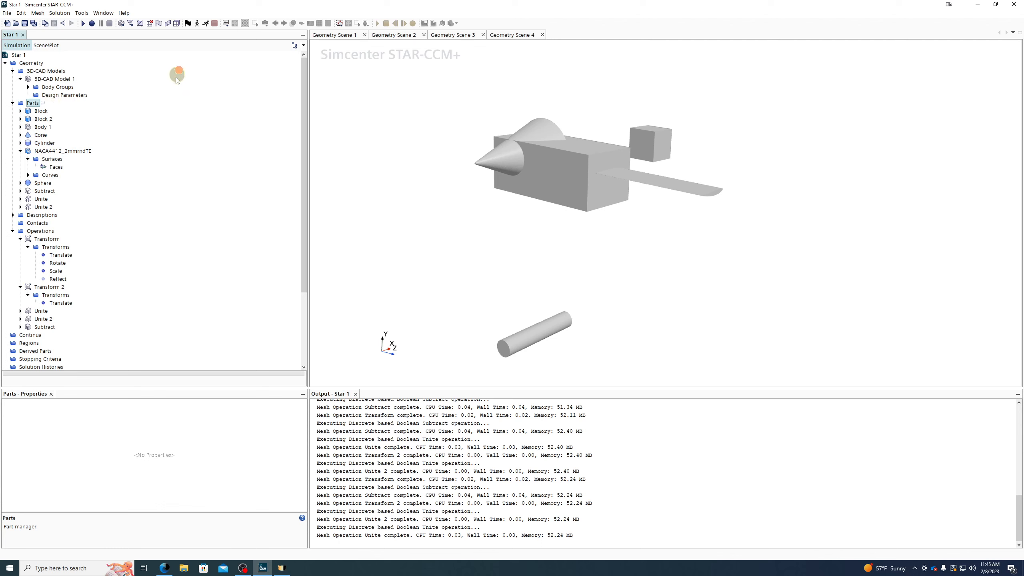
right_click(36, 230)
mouse_move(64, 235)
mouse_move(124, 237)
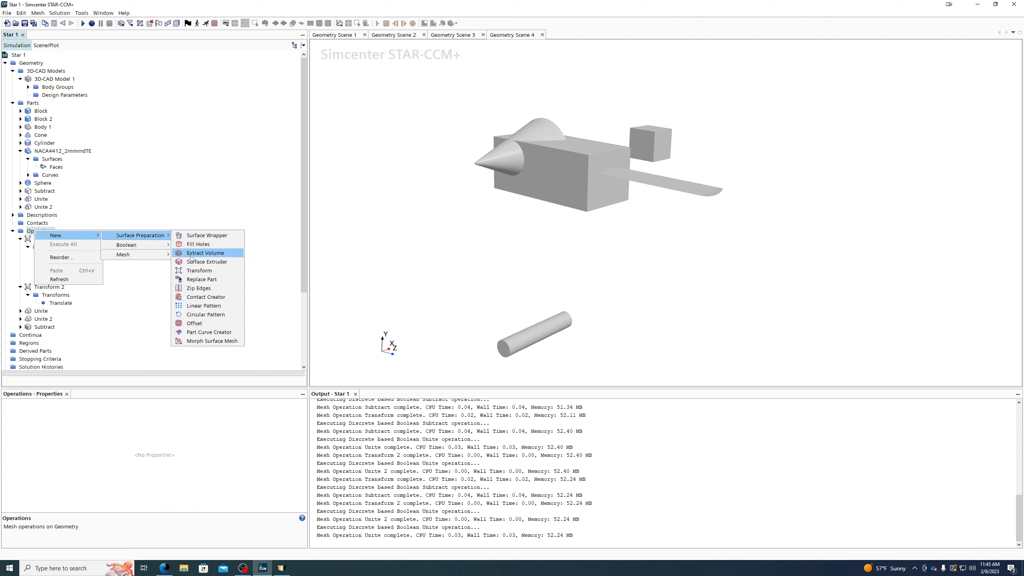
left_click(200, 169)
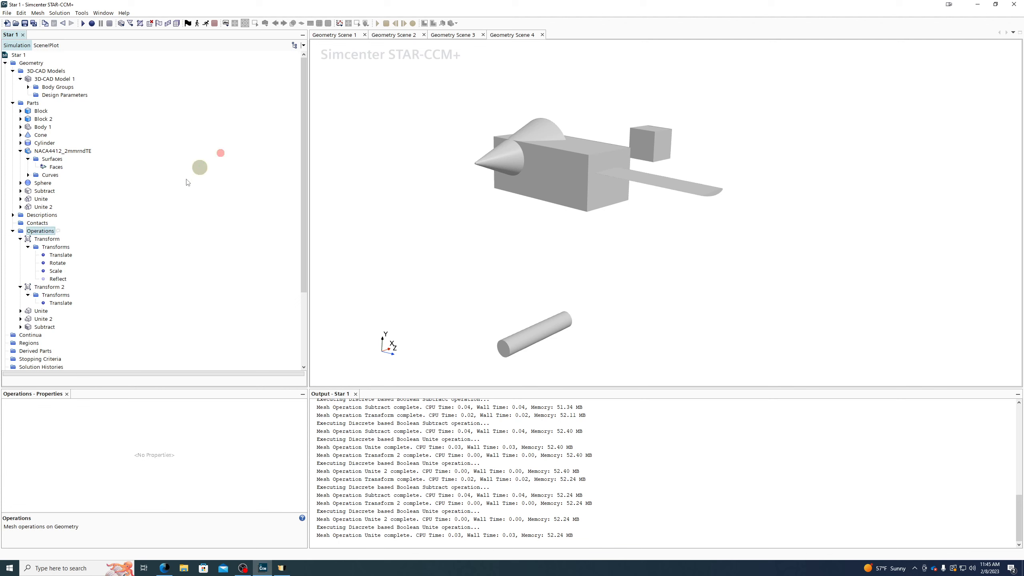
Review the properties of the Transform and Transform 2 operations, including the Translate, Rotate, Scale and Reflect controls
left_click(59, 254)
left_click(57, 263)
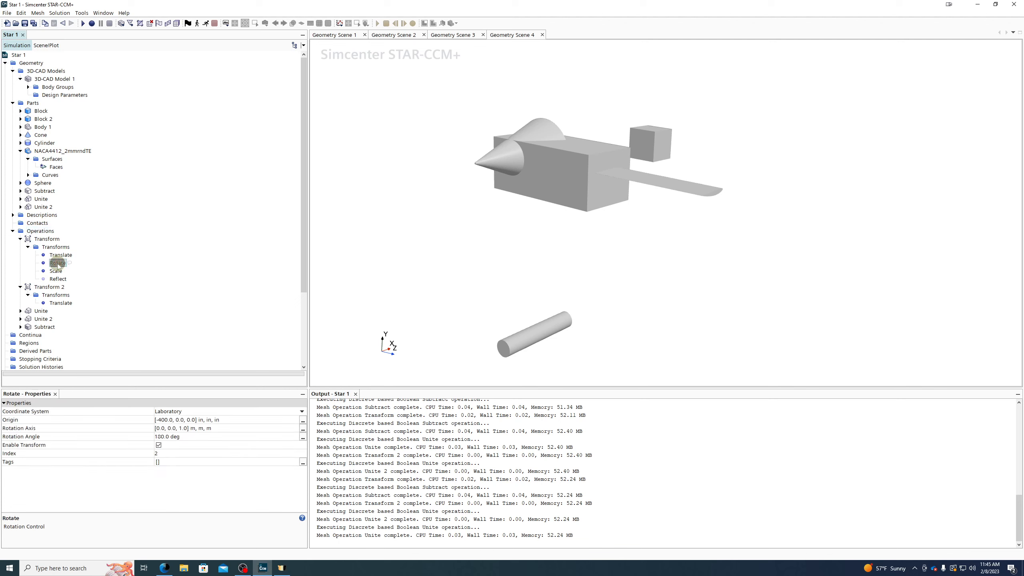
left_click(57, 270)
left_click(58, 279)
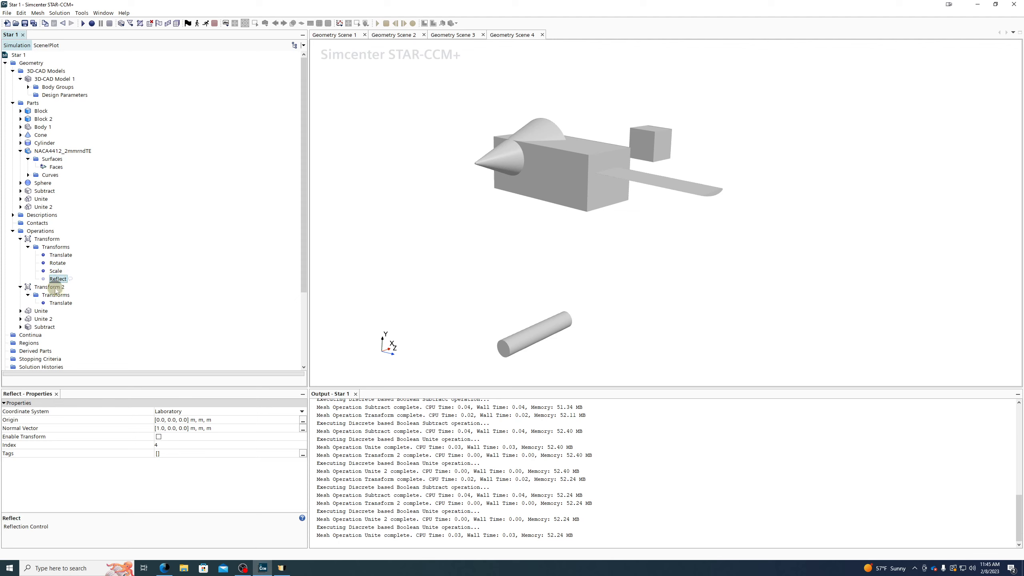
left_click(42, 239)
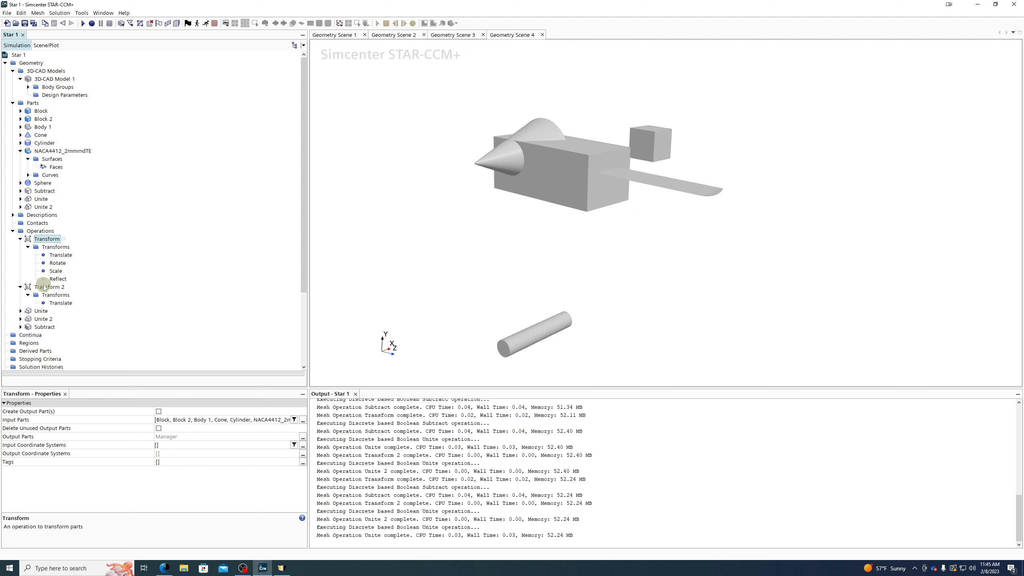
left_click(45, 287)
left_click(44, 239)
left_click(43, 296)
left_click(61, 255)
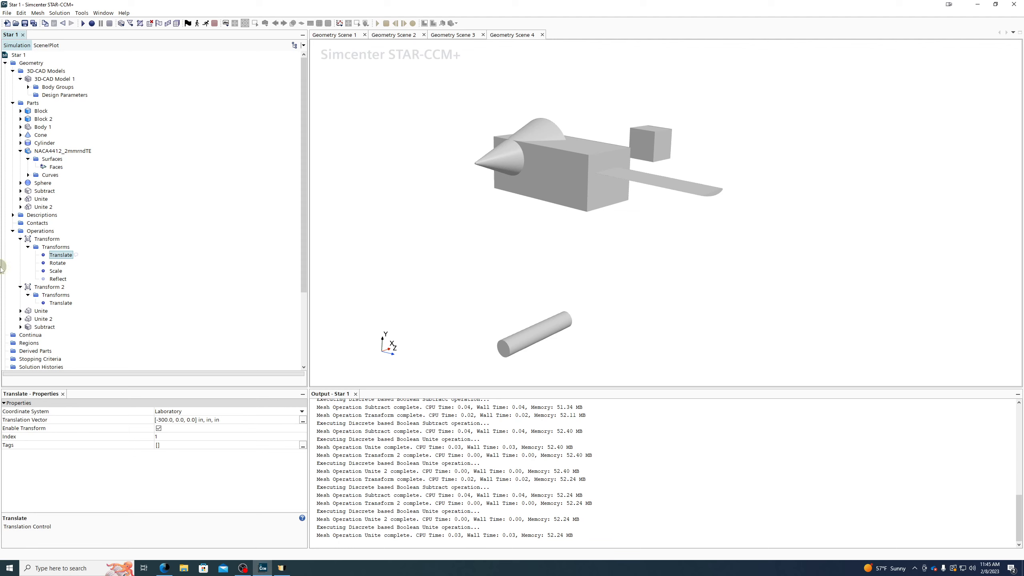
Show the Boolean operation types available for a new operation
right_click(28, 232)
mouse_move(60, 235)
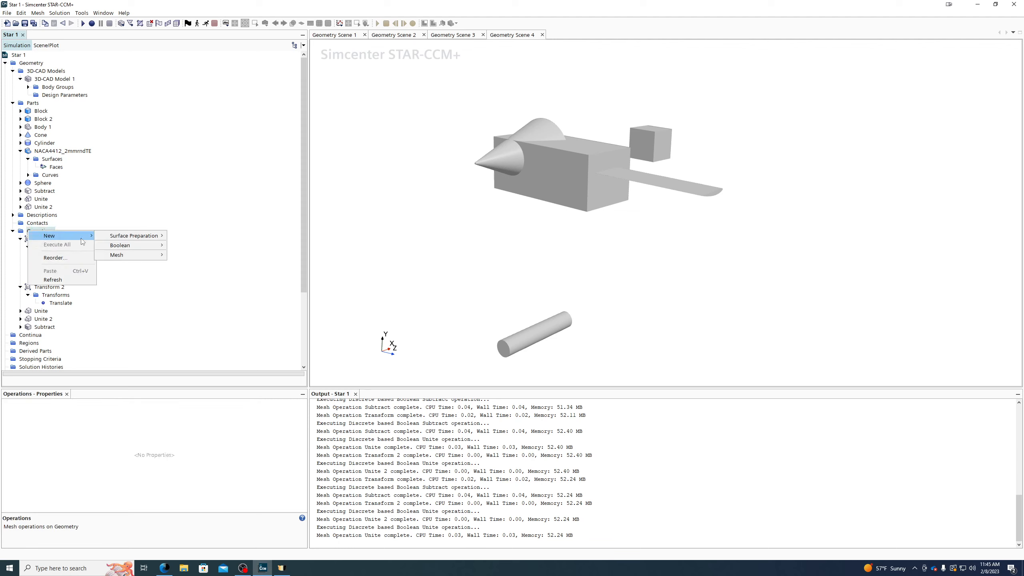
mouse_move(108, 246)
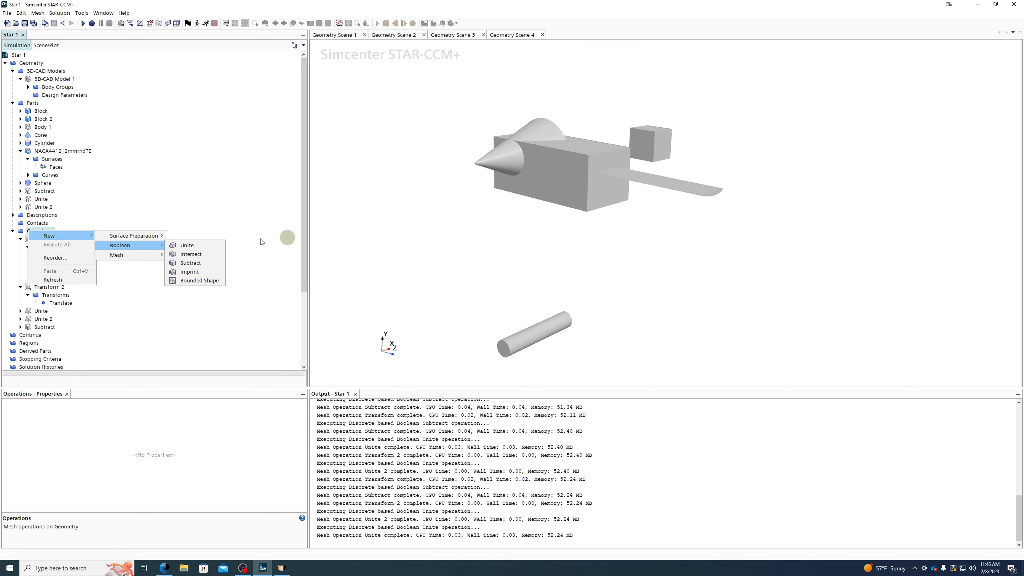
Delete the Transform, Transform 2, Unite, Unite 2 and Subtract operations
left_click(210, 186)
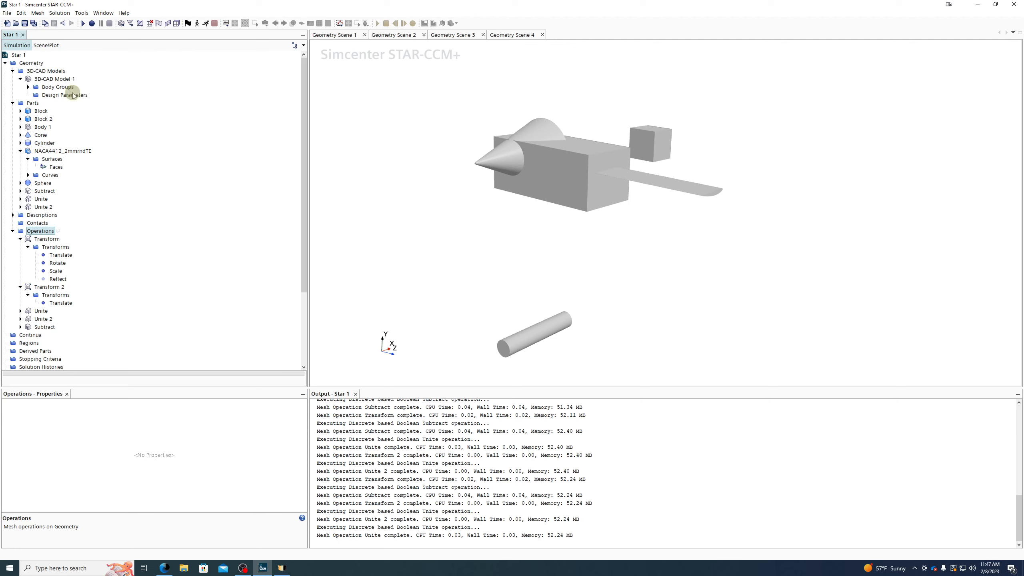
left_click(41, 110)
left_click(40, 144, "shift")
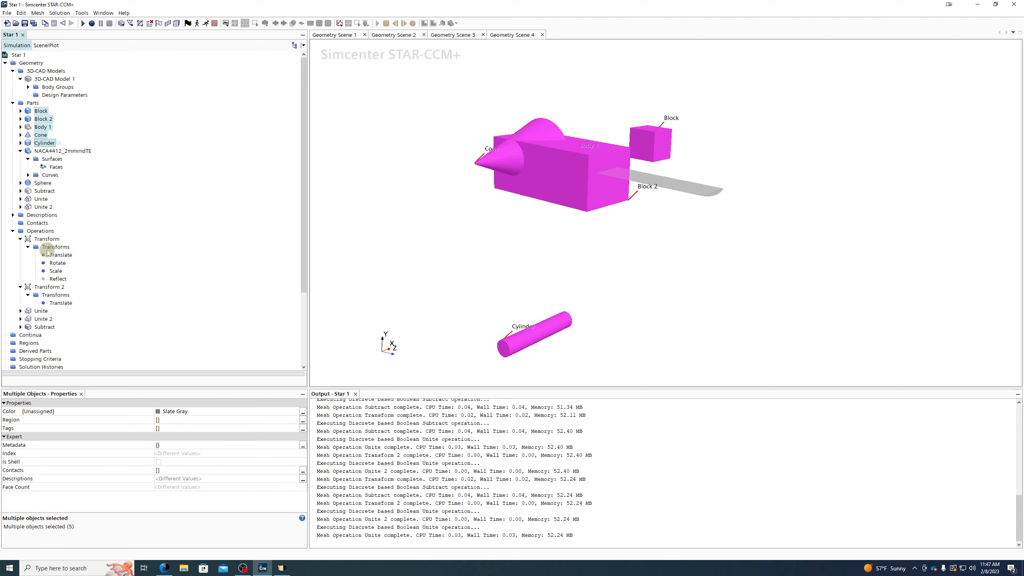
left_click(20, 239)
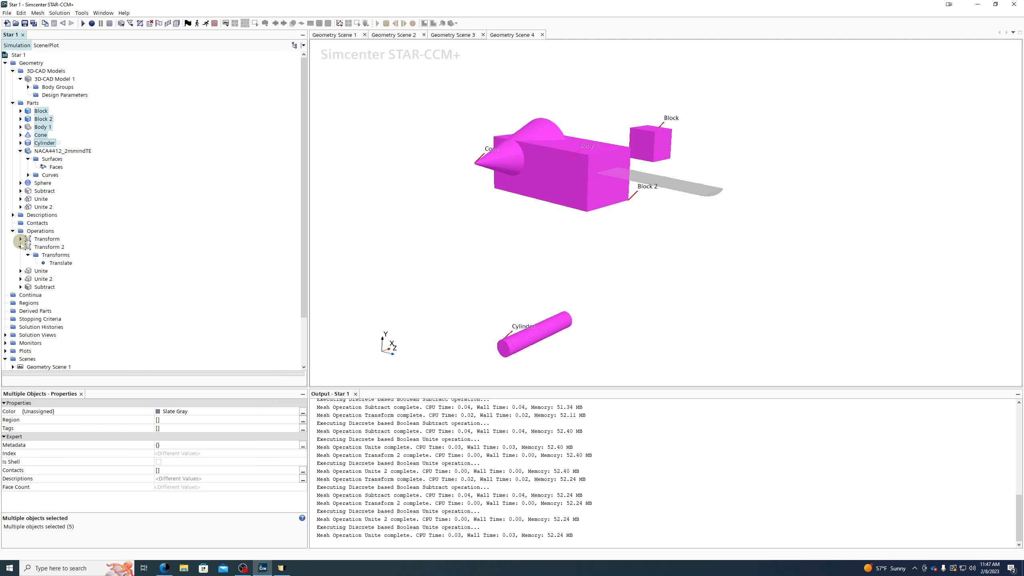
left_click(20, 247)
left_click(45, 238)
left_click(41, 269, "shift")
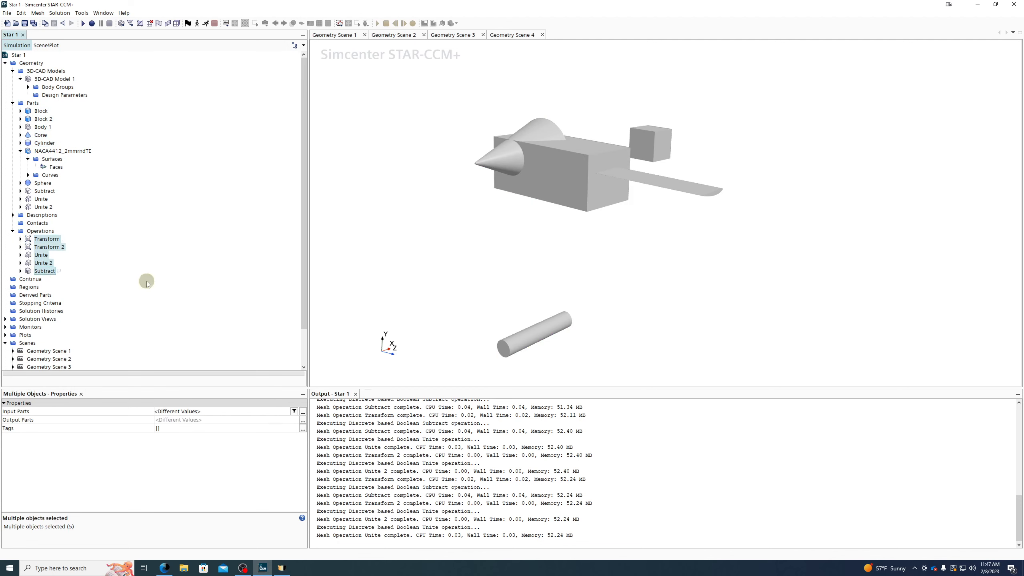
key("Delete")
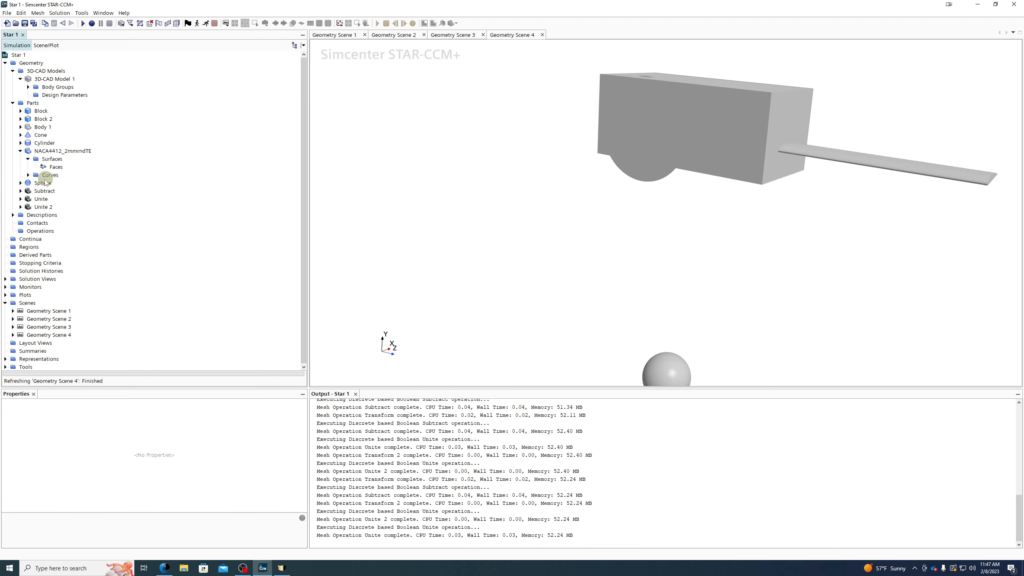
Delete the parts Block, Block 2, Body 1, Cone, Cylinder, Sphere, Subtract, Unite and Unite 2, keeping only the NACA4412_2mmrndTE airfoil
left_click(31, 113)
left_click(41, 143, "shift")
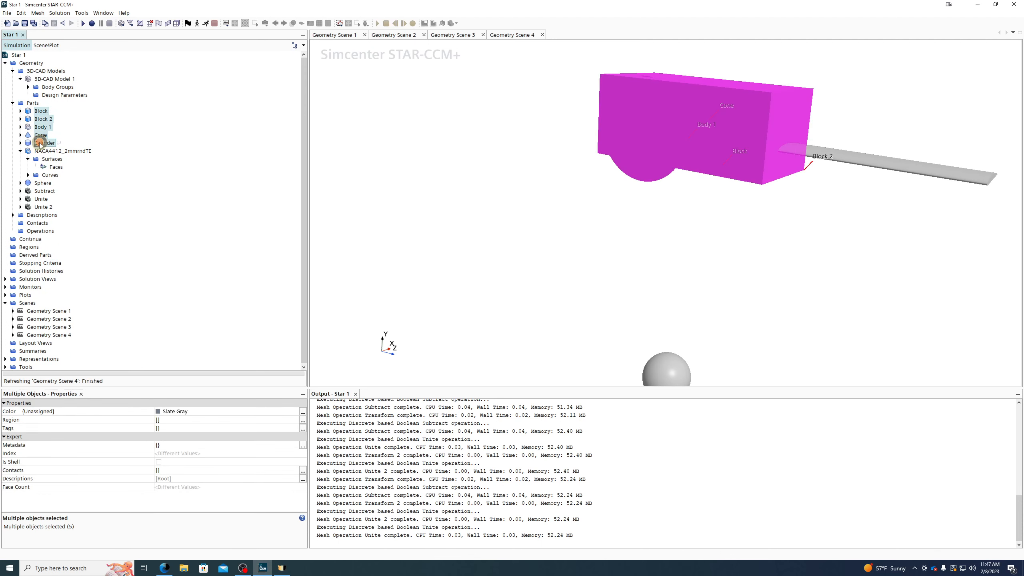
left_click(41, 184, "ctrl")
left_click(39, 192, "ctrl")
left_click(39, 199, "ctrl")
left_click(39, 206, "ctrl")
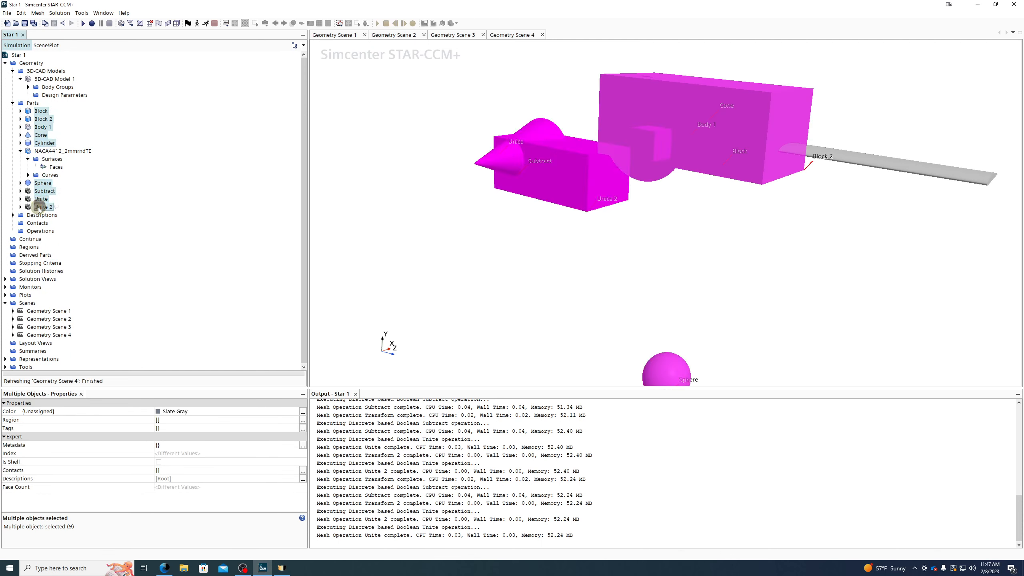
key("Delete")
key("Return")
left_click_drag(783, 229, 867, 346)
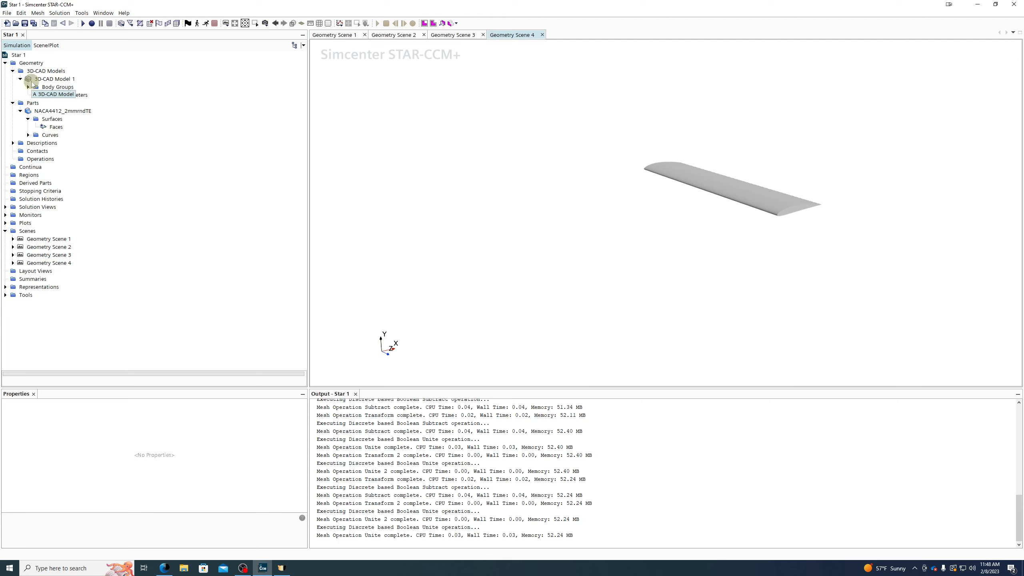
Start a block shape part around the airfoil and stretch it in X from about -30.7 m to 74.1 m
right_click(28, 104)
mouse_move(80, 140)
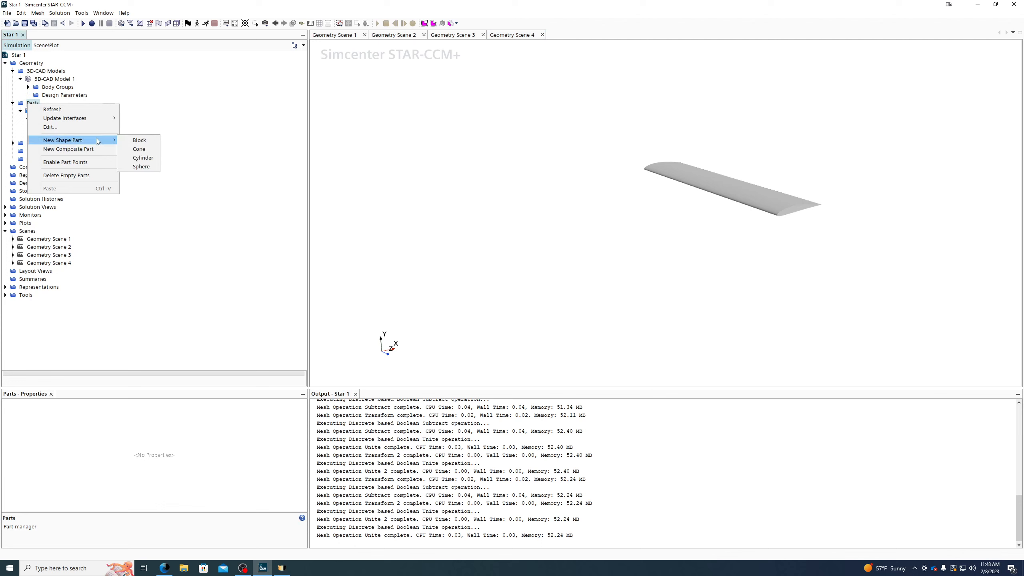
left_click(143, 140)
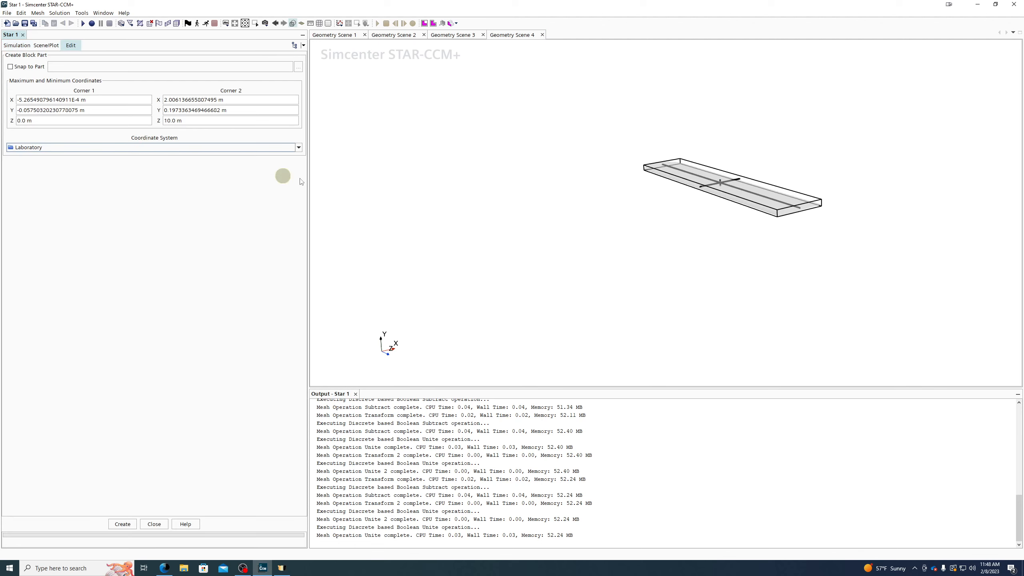
left_click_drag(700, 189, 355, 264)
scroll(685, 202, "down", 5)
left_click_drag(705, 166, 978, 112)
left_click_drag(746, 198, 715, 205)
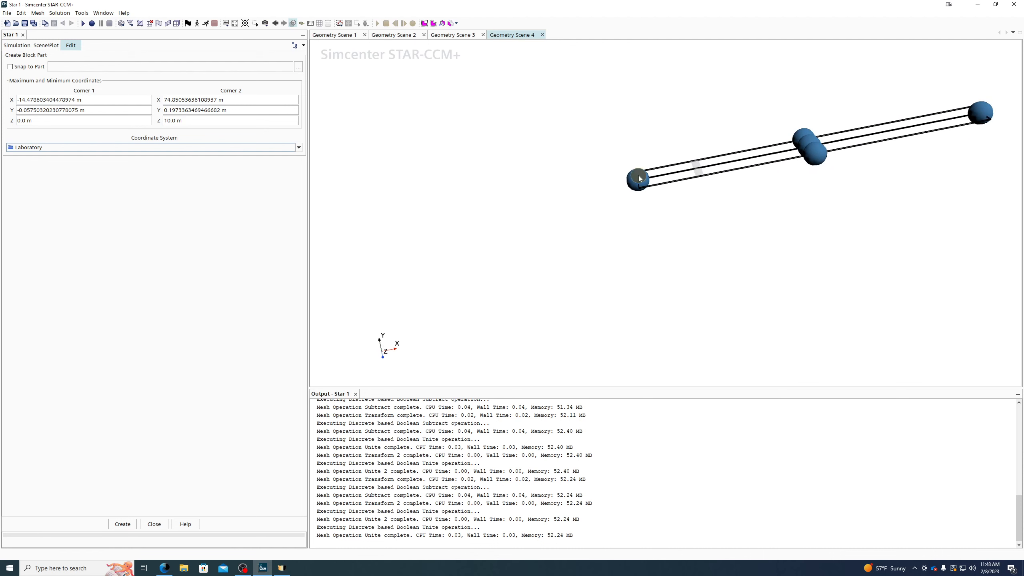
left_click_drag(639, 177, 575, 191)
left_click_drag(775, 202, 803, 202)
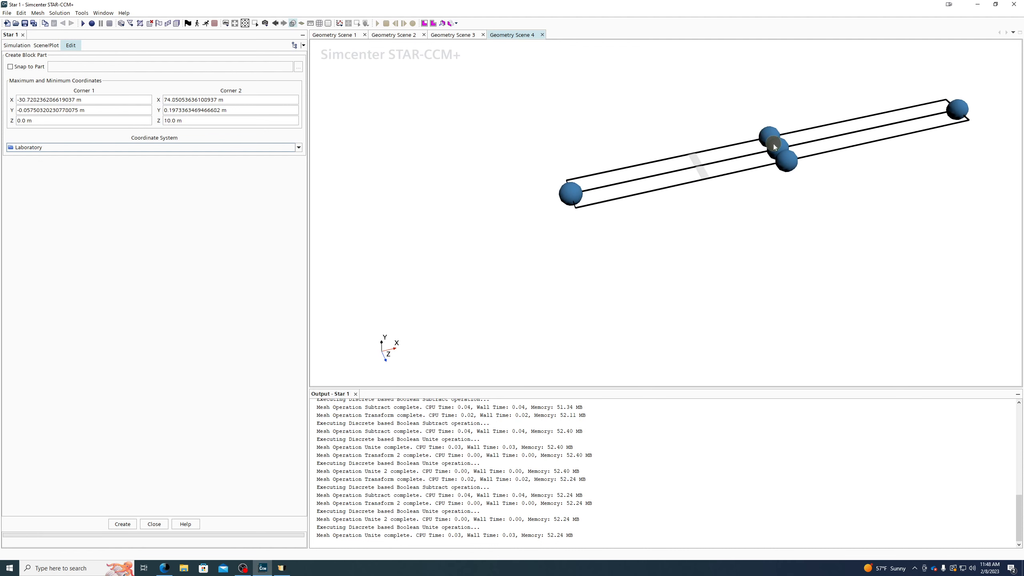
Stretch the block in Y from about -19.2 m to 19.5 m and create the part
left_click_drag(773, 144, 784, 253)
left_click_drag(784, 253, 831, 195)
scroll(732, 197, "up", 6)
scroll(625, 234, "down", 3)
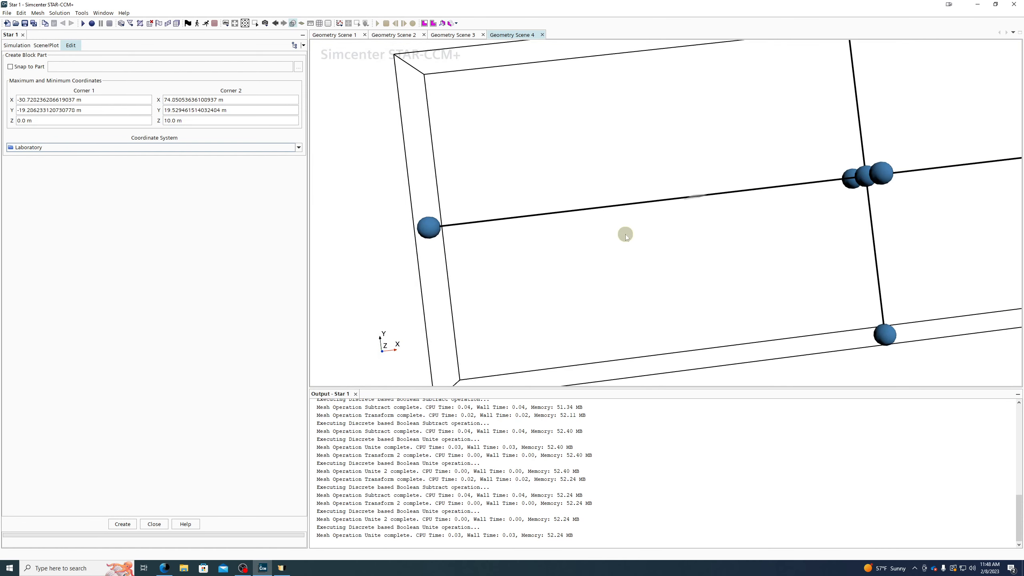
scroll(626, 234, "down", 3)
left_click_drag(754, 356, 734, 355)
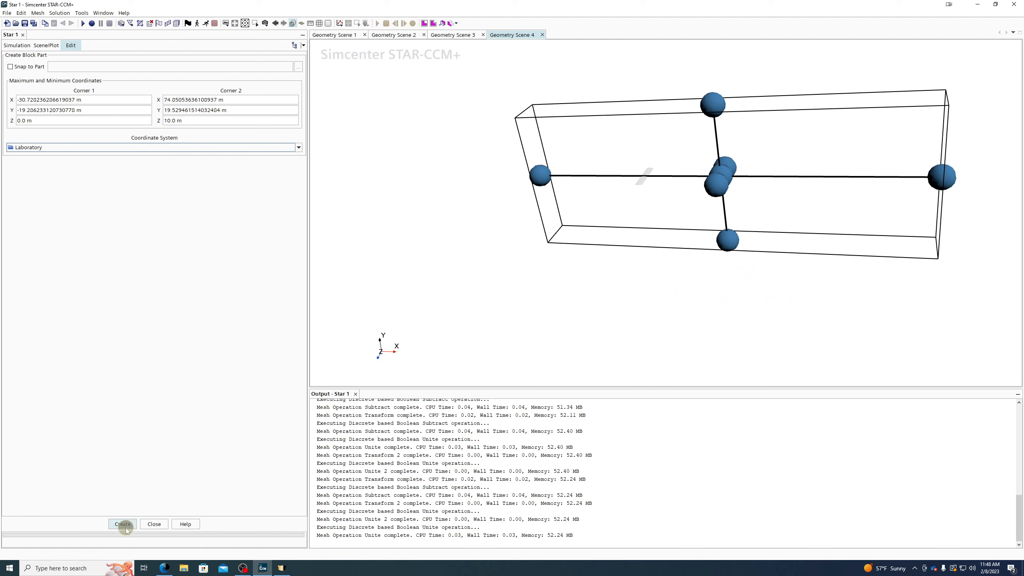
left_click(123, 524)
left_click(151, 524)
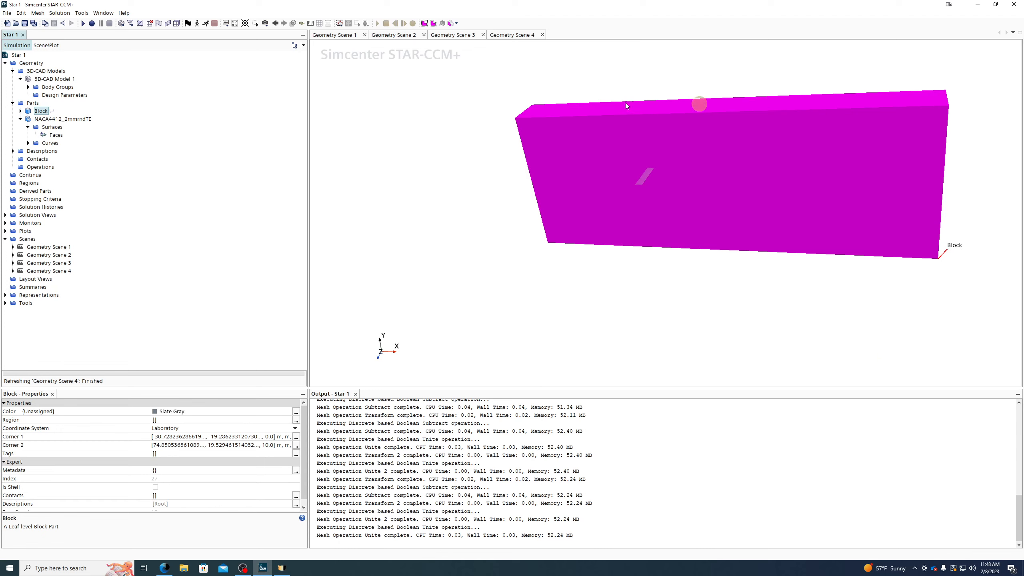
Start a Boolean Subtract operation with Block and NACA4412_2mmrndTE as the input parts
left_click(41, 119)
scroll(653, 154, "up", 2)
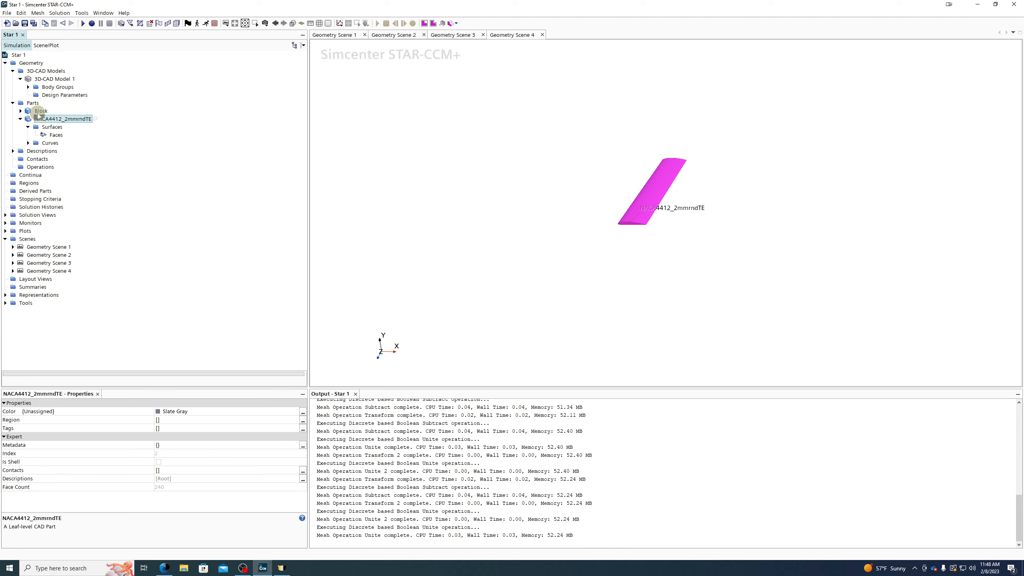
right_click(37, 166)
mouse_move(93, 170)
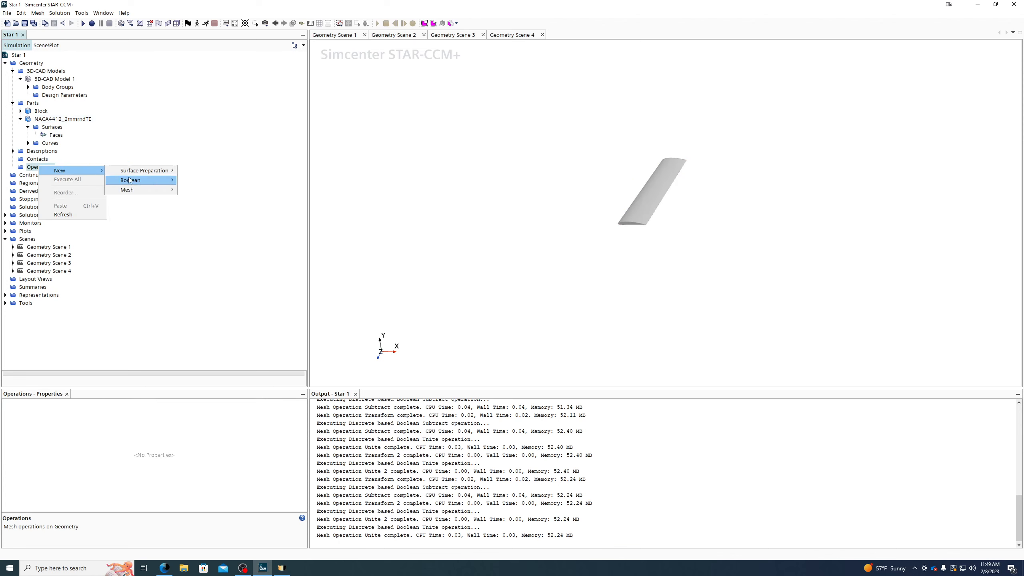
mouse_move(137, 180)
left_click(202, 197)
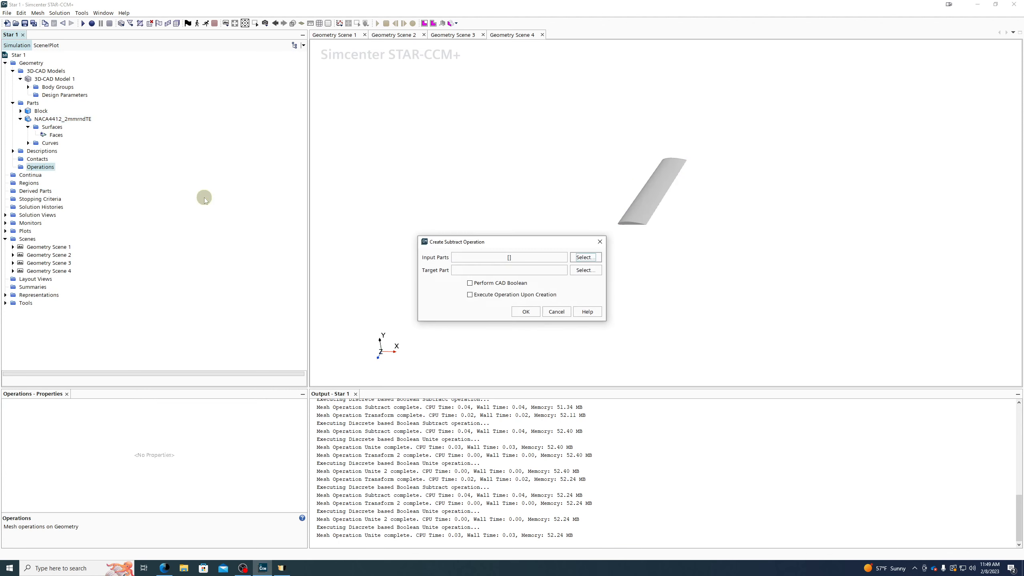
left_click(581, 256)
left_click(437, 226)
left_click(458, 234, "shift")
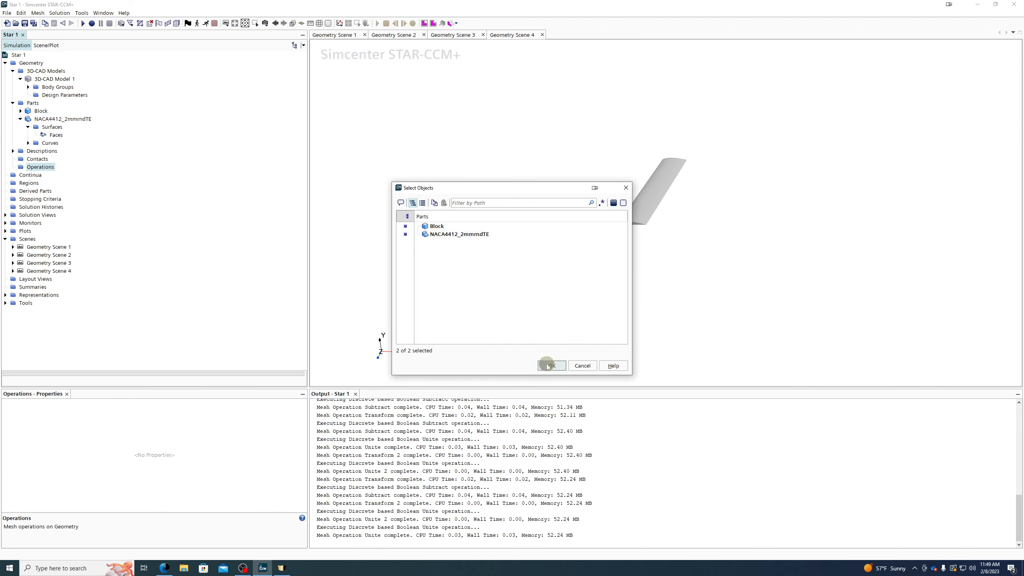
left_click(549, 364)
left_click(593, 258)
left_click(433, 234)
left_click(582, 366)
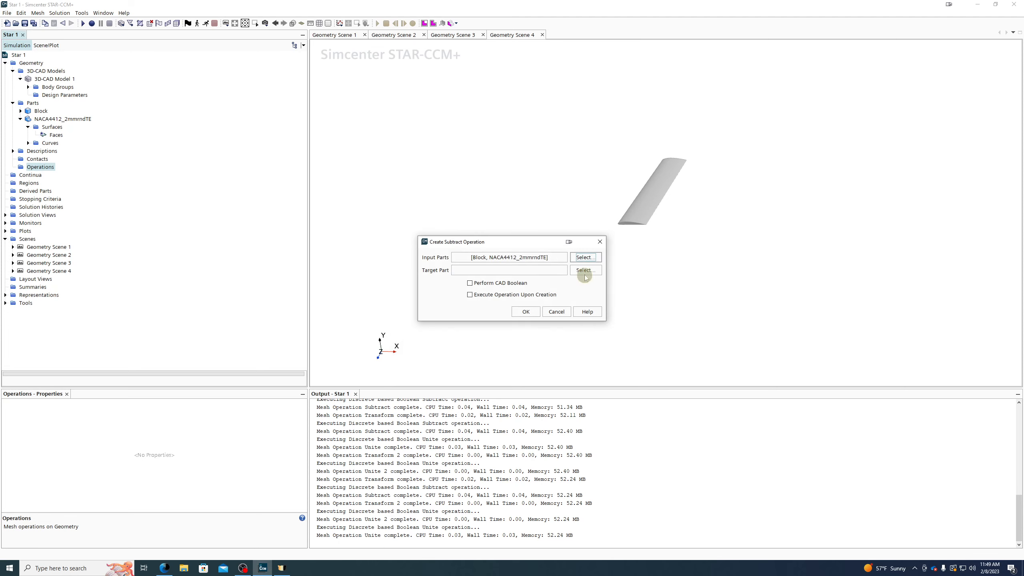
Set Block as the target part and create the Subtract operation without executing it upon creation
left_click(584, 275)
left_click(464, 226)
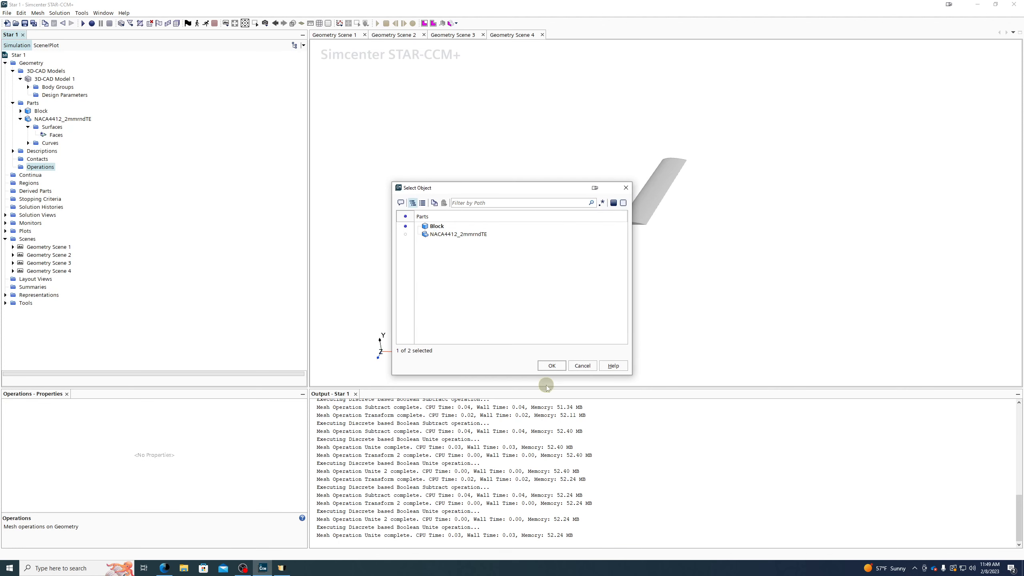
left_click(552, 365)
left_click(530, 311)
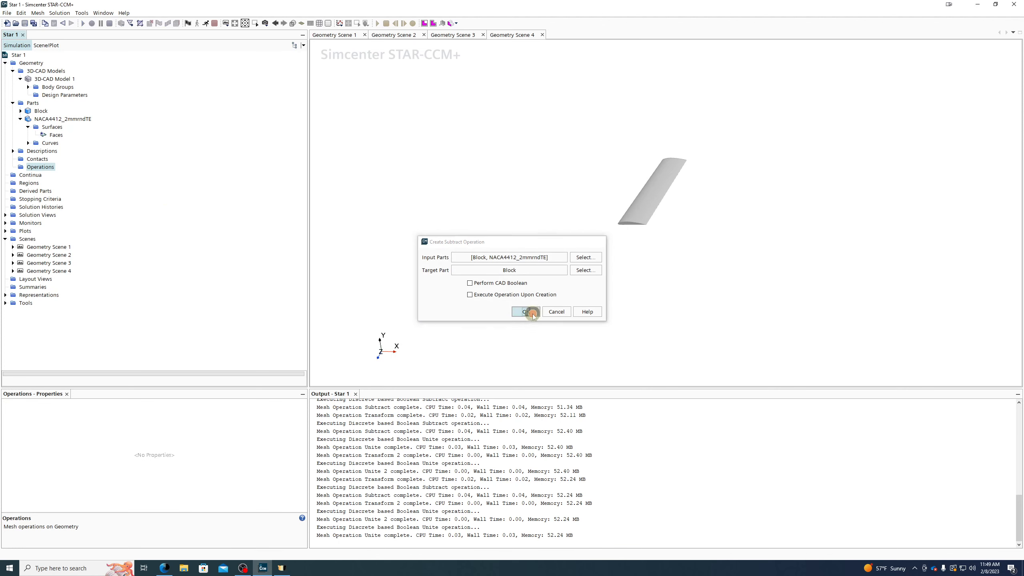
Execute the Subtract operation and highlight its output part in the scene
left_click(20, 182)
right_click(47, 185)
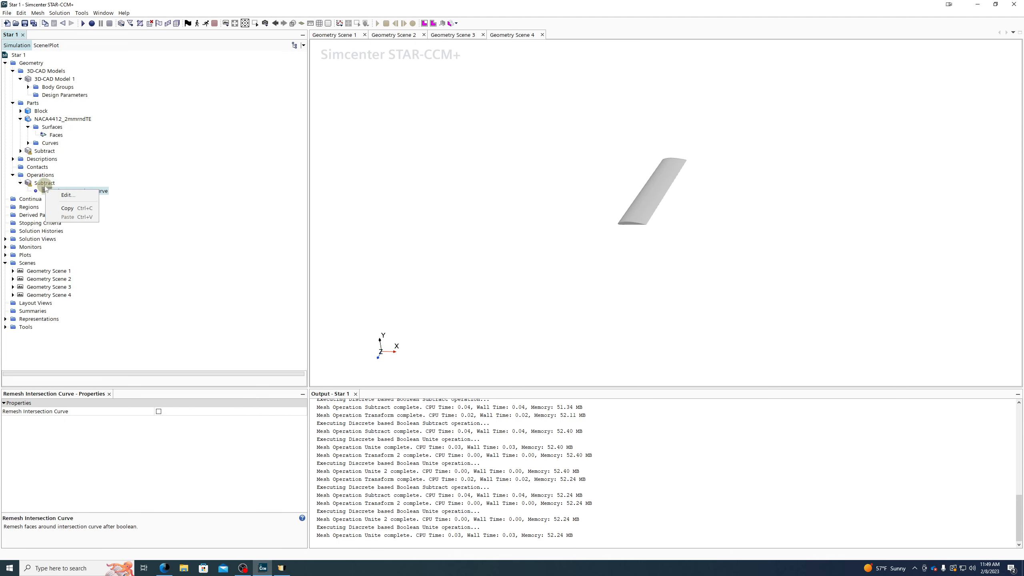
left_click(69, 190)
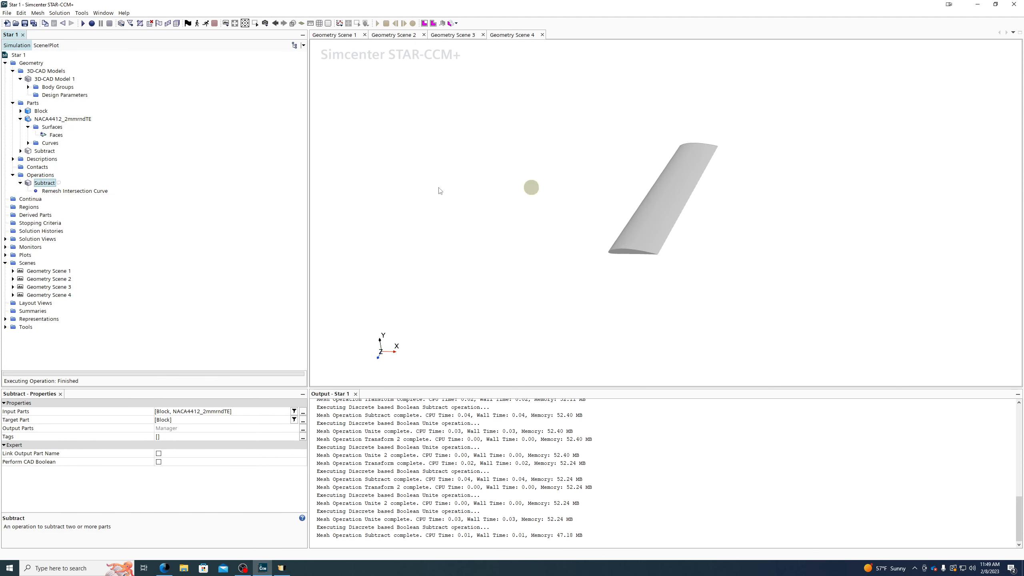
left_click(44, 150)
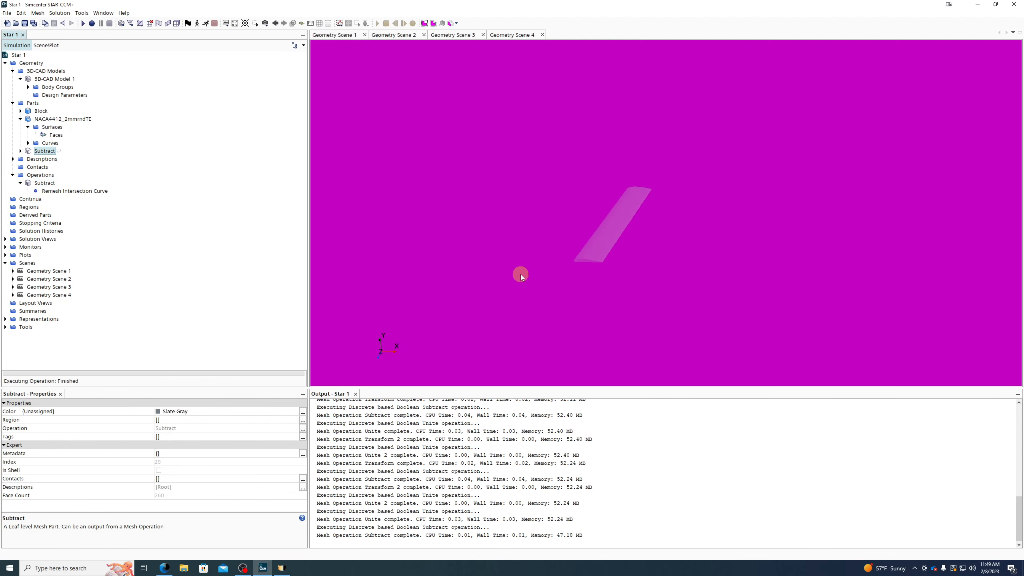
left_click_drag(523, 274, 607, 344)
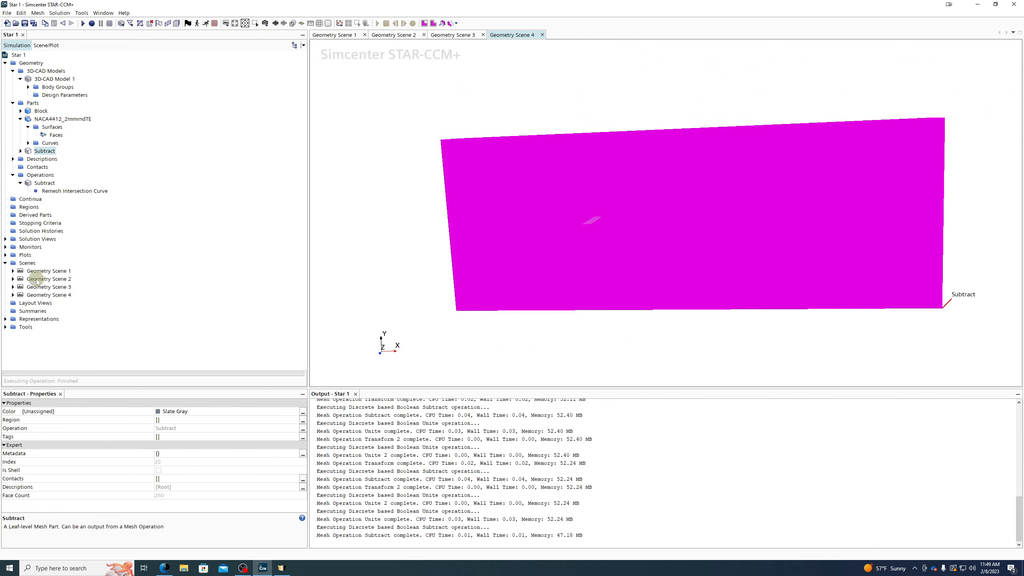
Create a new geometry scene and inspect the airfoil cutout in the block's side face
right_click(25, 263)
mouse_move(80, 269)
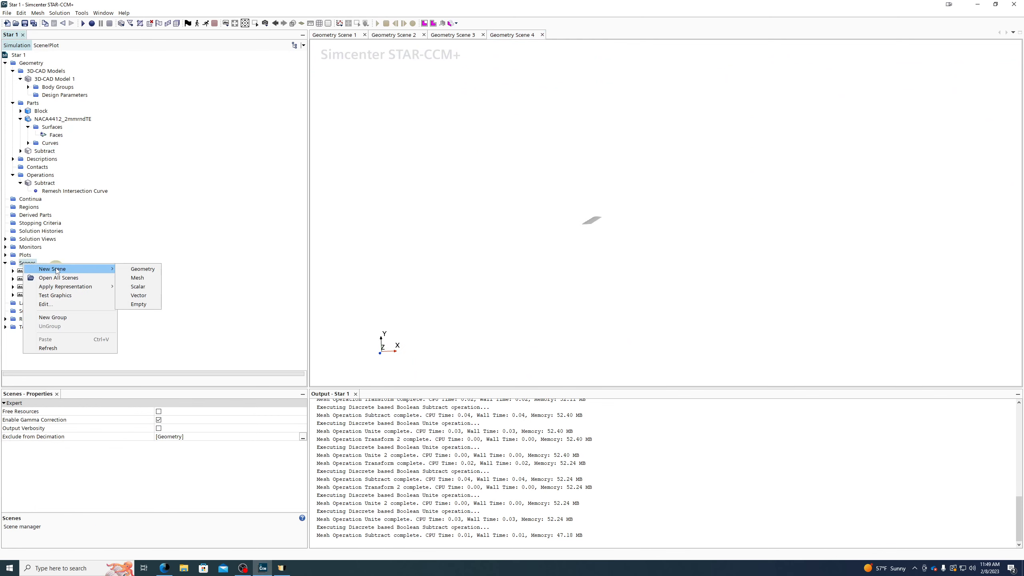
left_click(142, 269)
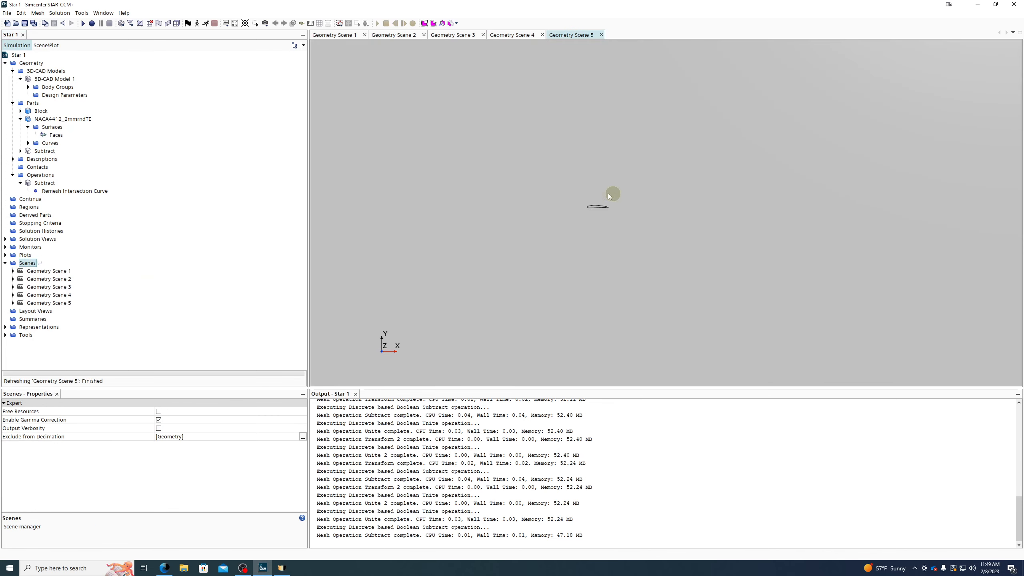
left_click_drag(615, 215, 548, 222)
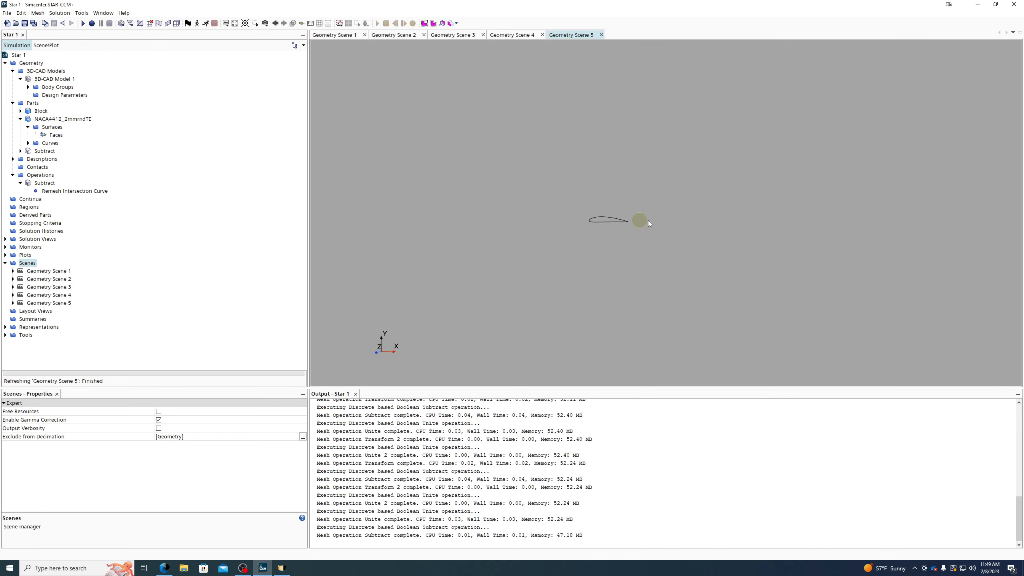
scroll(605, 221, "up", 3)
left_click(601, 236)
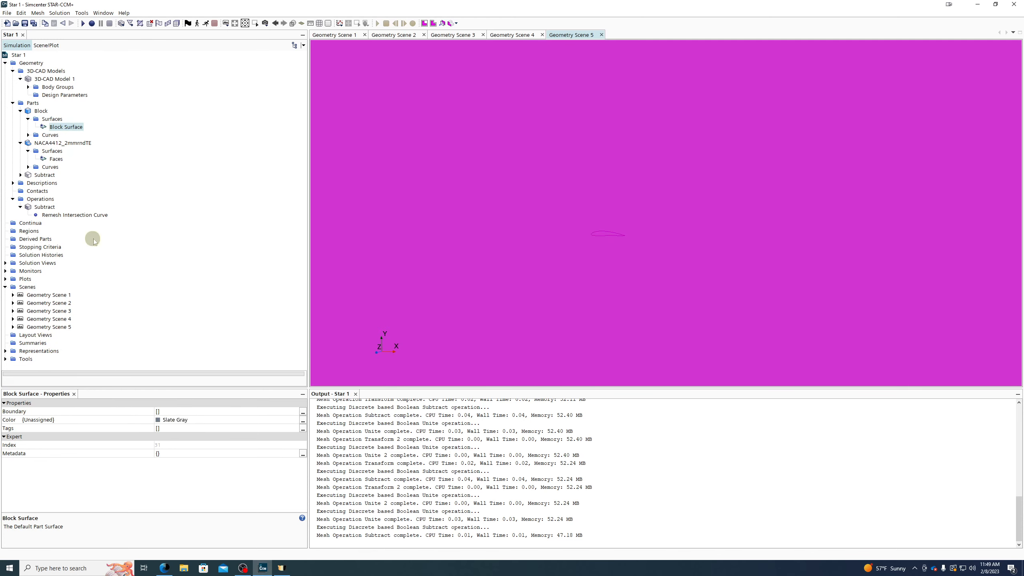
scroll(546, 255, "down", 3)
left_click(407, 206)
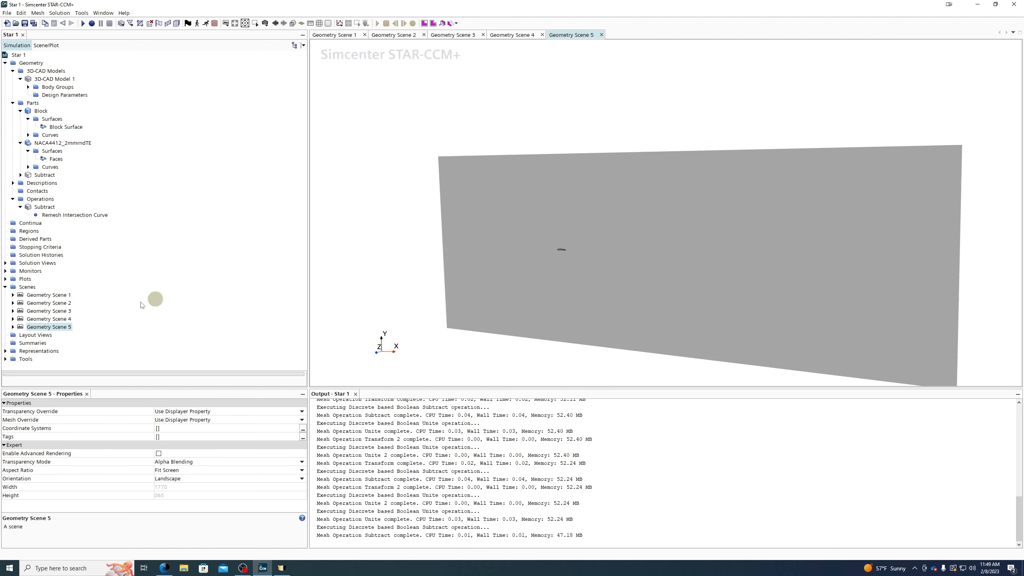
Remove the original Block Surface, the original airfoil Faces and the Subtract part's Block Surface from Surface 1's parts in Geometry Scene 5
left_click(13, 327)
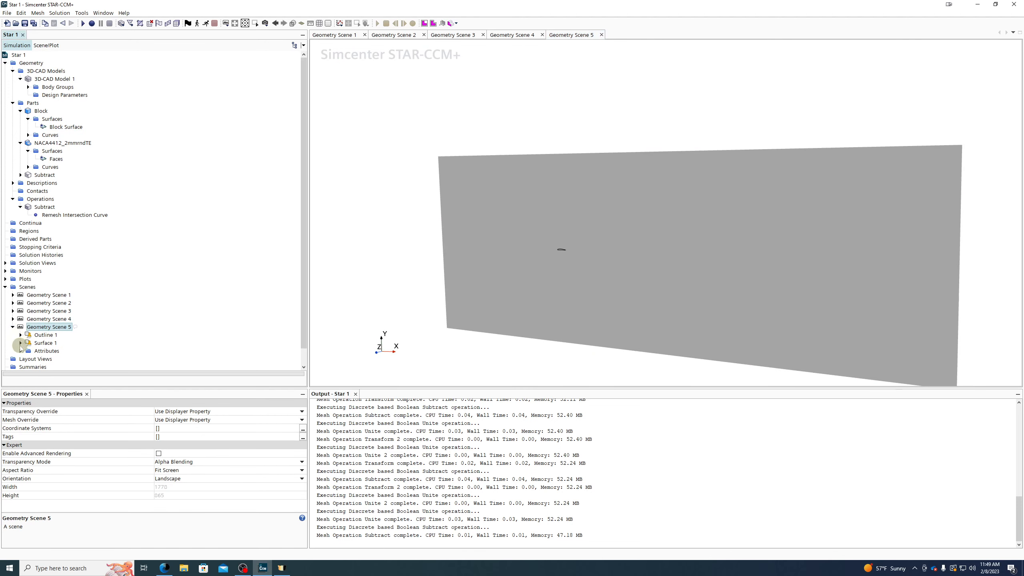
left_click(20, 342)
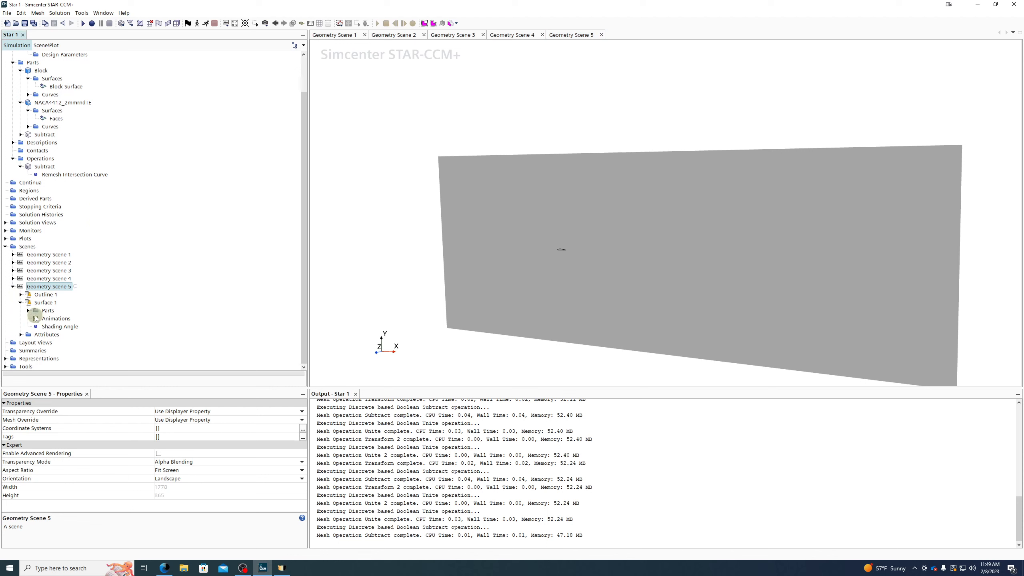
left_click(47, 310)
left_click(232, 418)
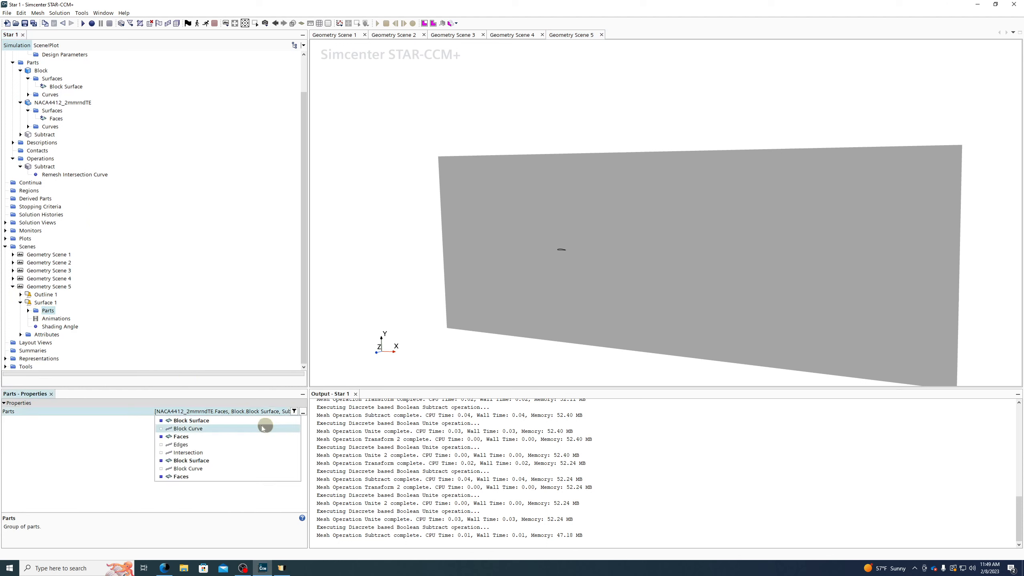
left_click(191, 437)
left_click(188, 421)
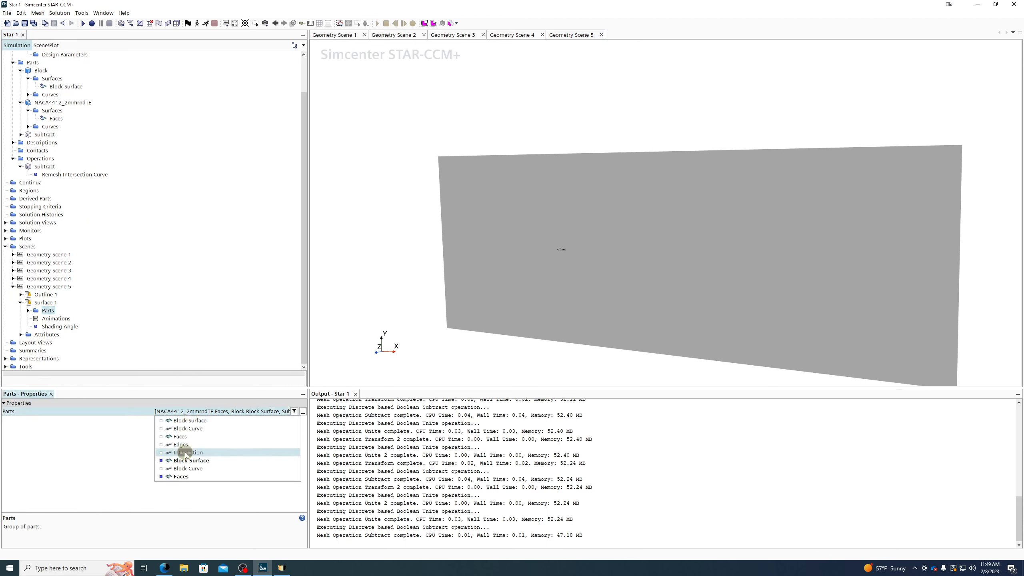
left_click(184, 461)
left_click(400, 316)
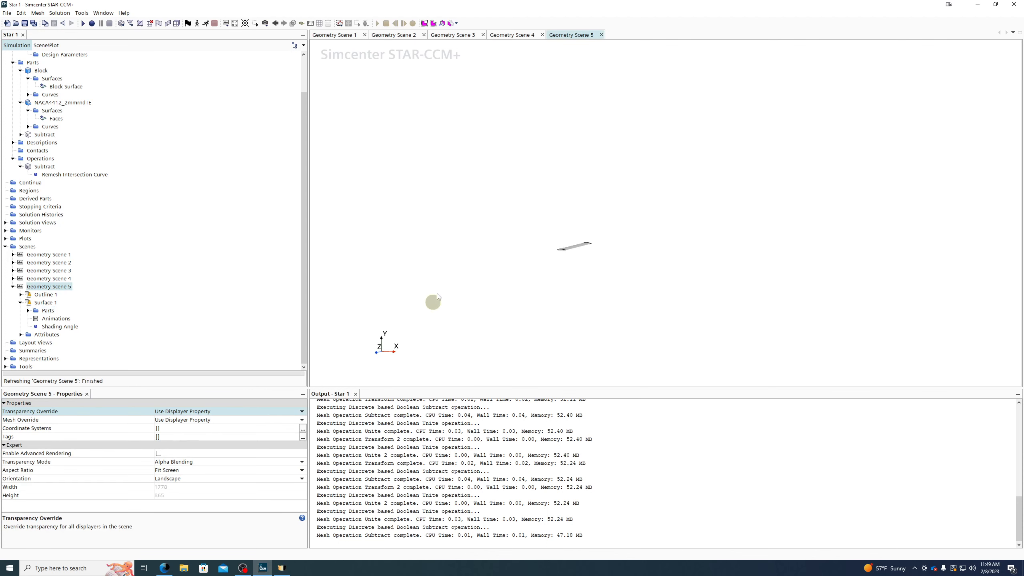
Remove the remaining airfoil Faces from Surface 1's parts and assign the whole Subtract part to the displayer
left_click(48, 310)
left_click(194, 412)
left_click(173, 477)
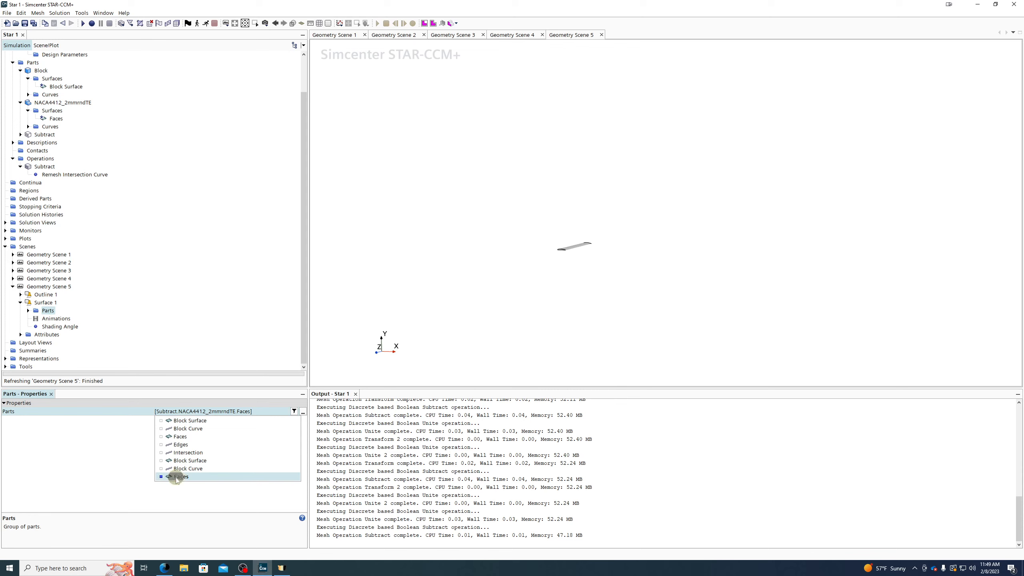
left_click(304, 412)
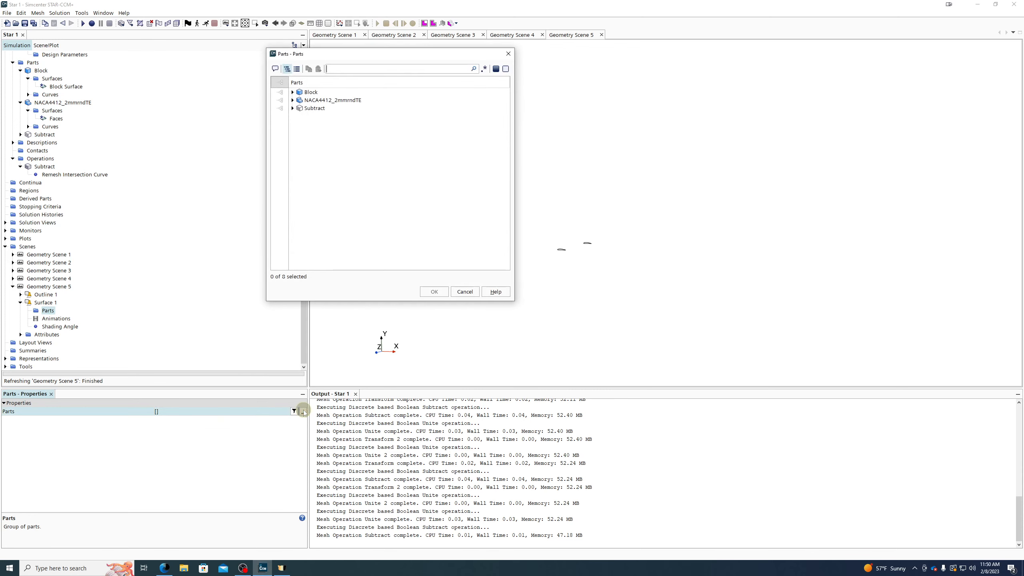
left_click(283, 108)
left_click(434, 291)
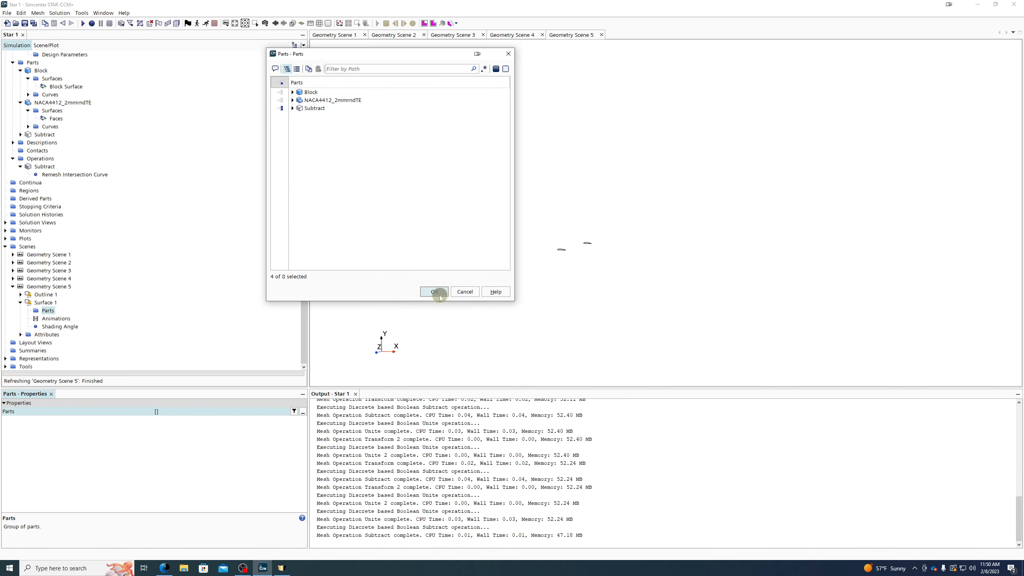
Examine the airfoil cutout through the subtracted block and the outer extents of the flow domain from several angles
scroll(553, 258, "up", 3)
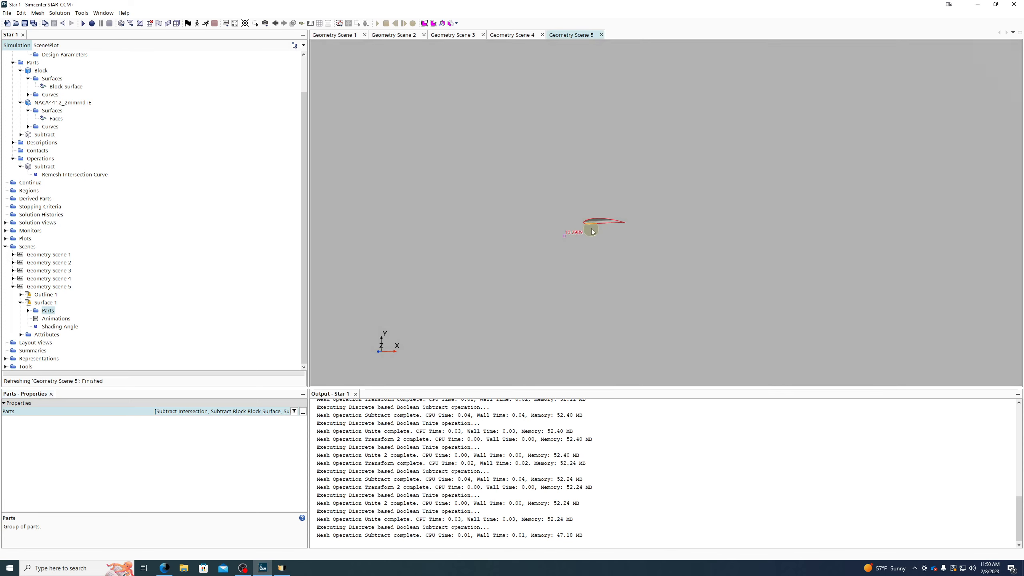
left_click_drag(601, 229, 634, 228)
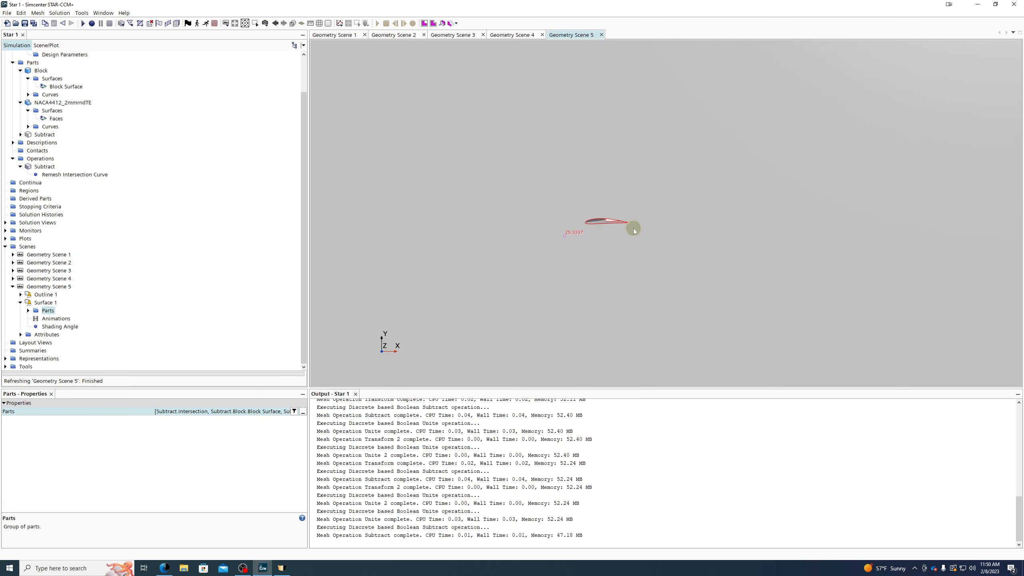
scroll(626, 227, "up", 4)
scroll(627, 227, "up", 3)
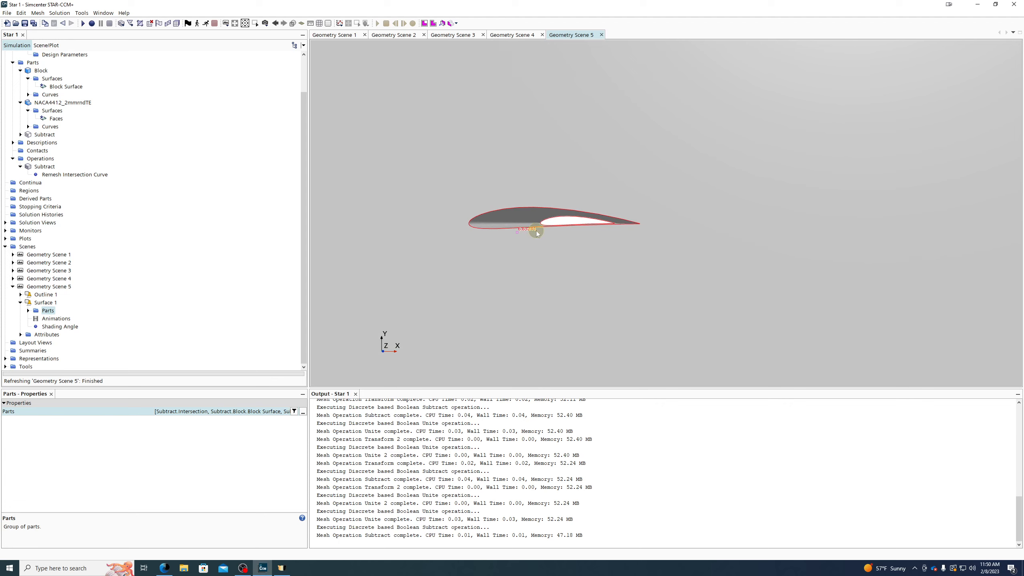
scroll(547, 228, "down", 9)
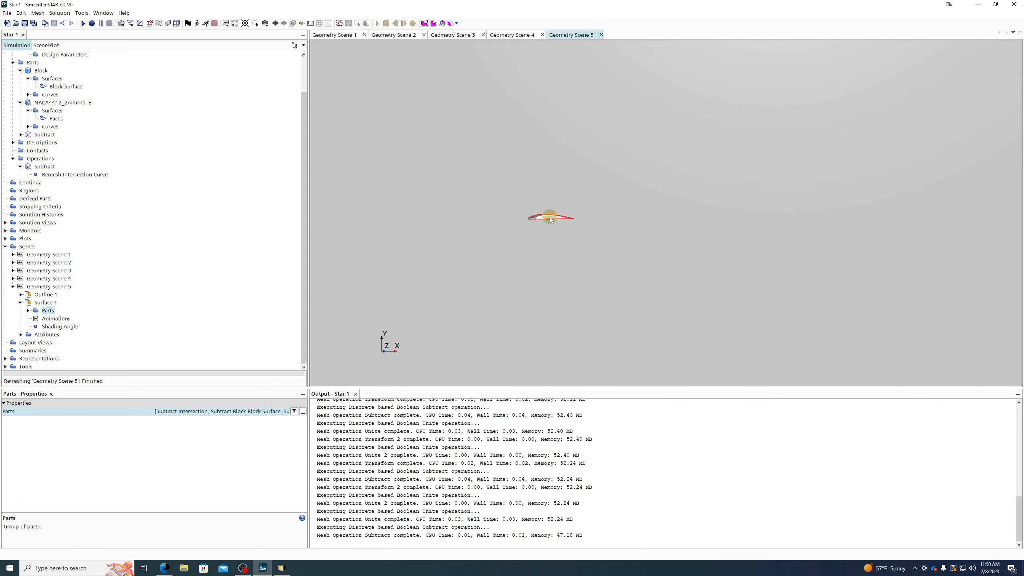
mouse_move(674, 238)
left_mouse_down()
mouse_move(841, 249)
mouse_move(669, 262)
mouse_move(680, 224)
mouse_move(674, 240)
left_mouse_up()
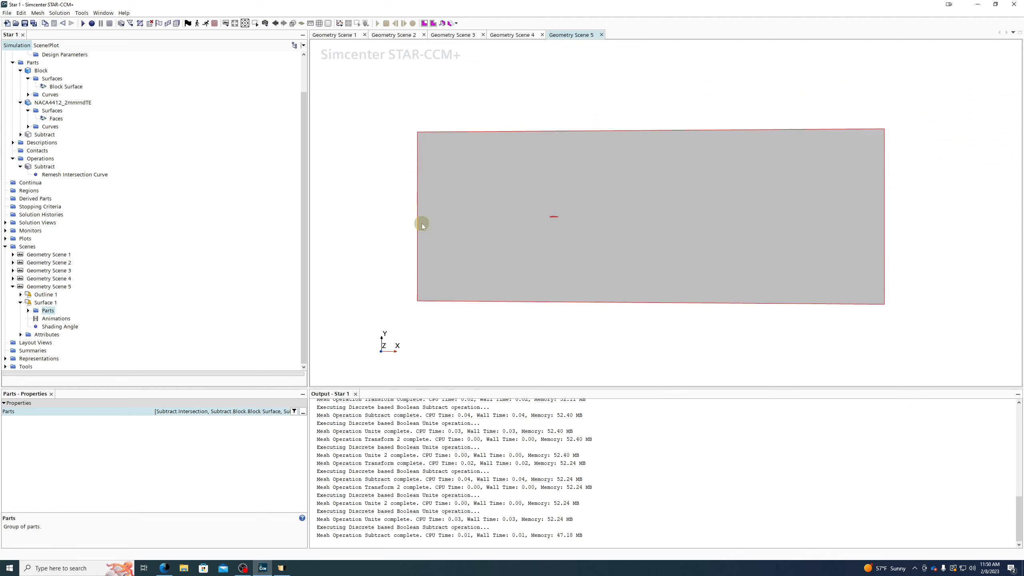
left_click_drag(698, 156, 561, 213)
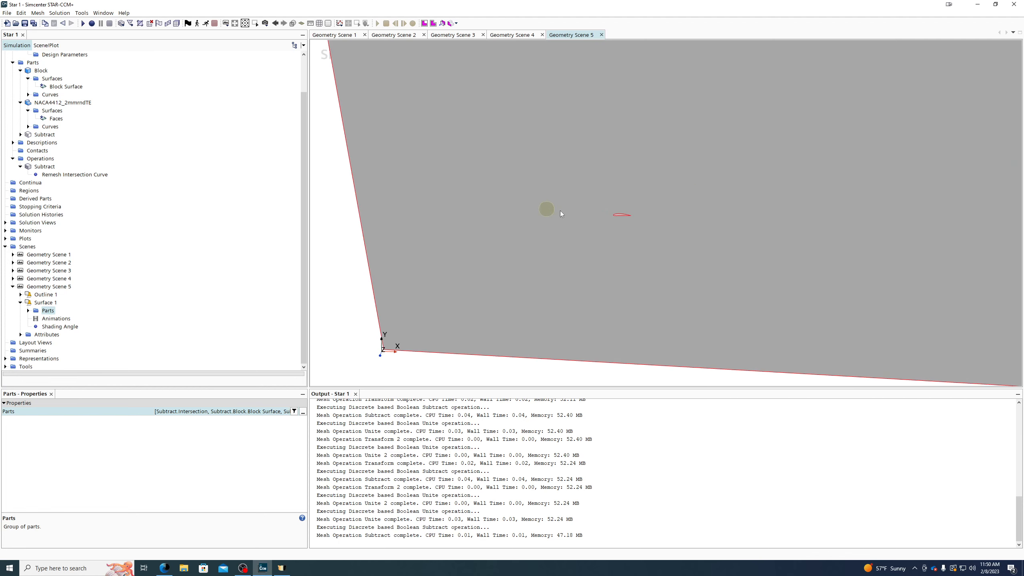
left_click_drag(630, 232, 570, 224)
scroll(624, 237, "down", 3)
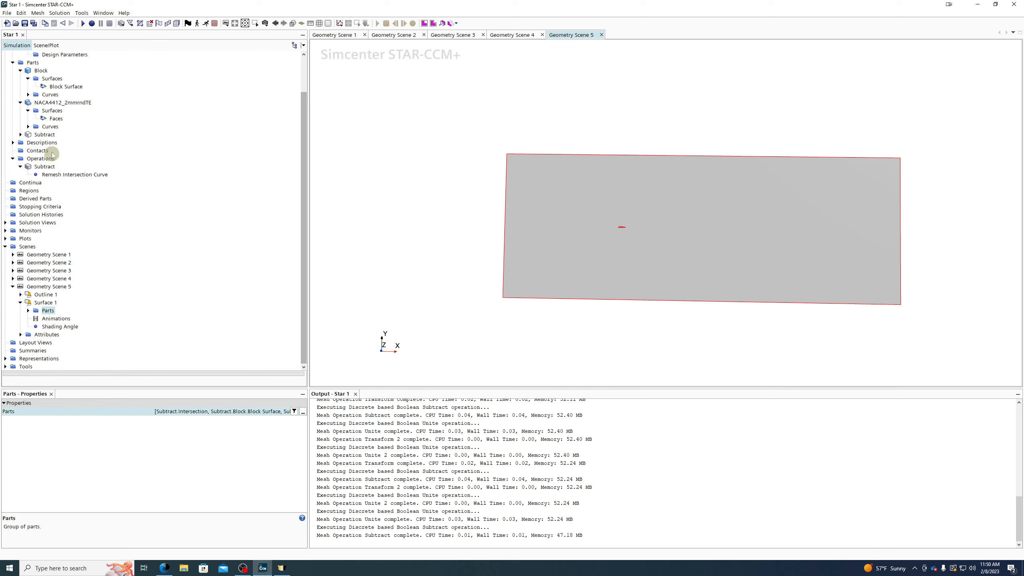
Highlight the Subtract part in the scene and inspect its airfoil-shaped opening up close
left_click(45, 134)
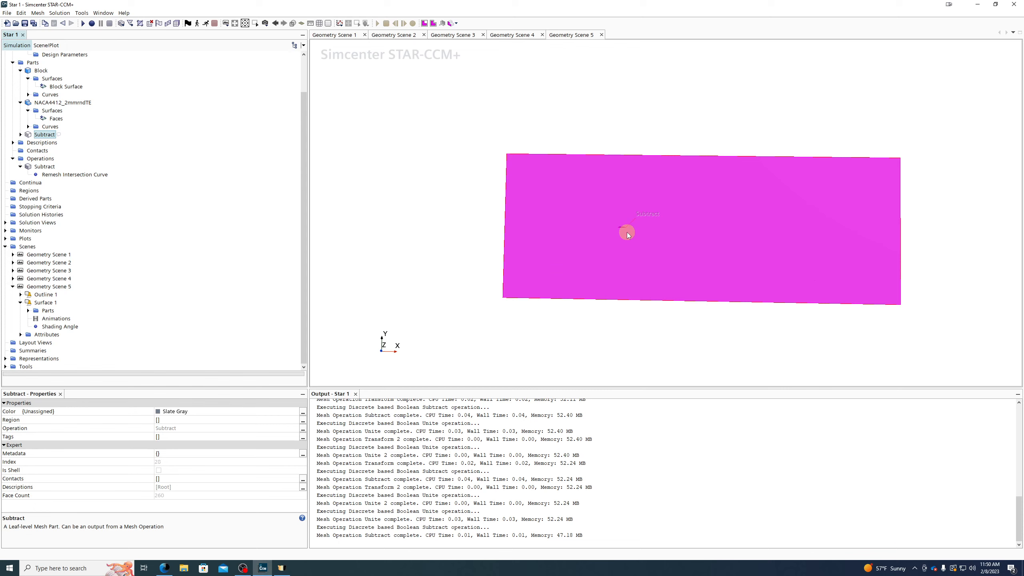
left_click_drag(627, 232, 631, 239)
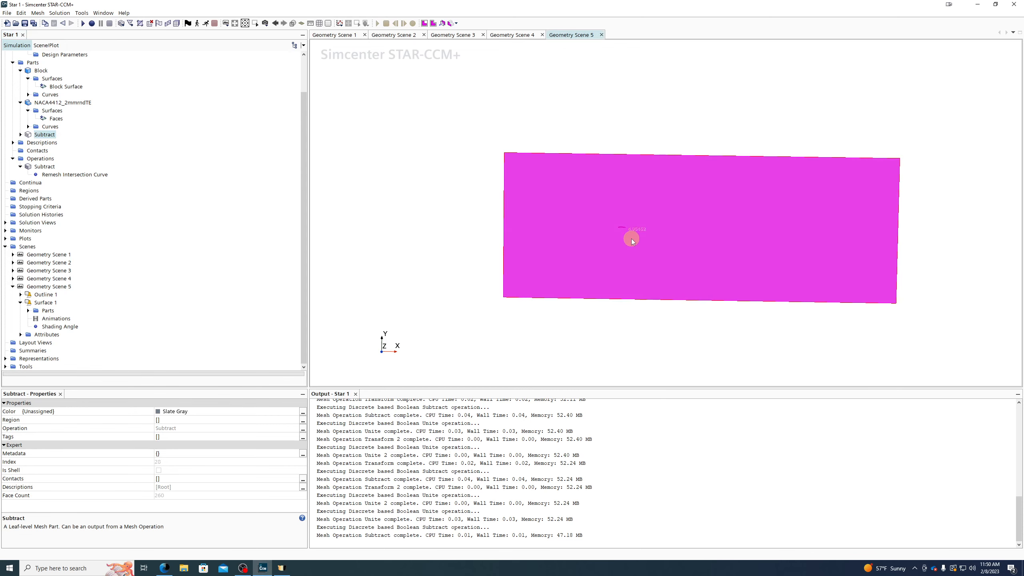
scroll(620, 224, "down", 2)
scroll(623, 226, "up", 8)
scroll(628, 238, "up", 4)
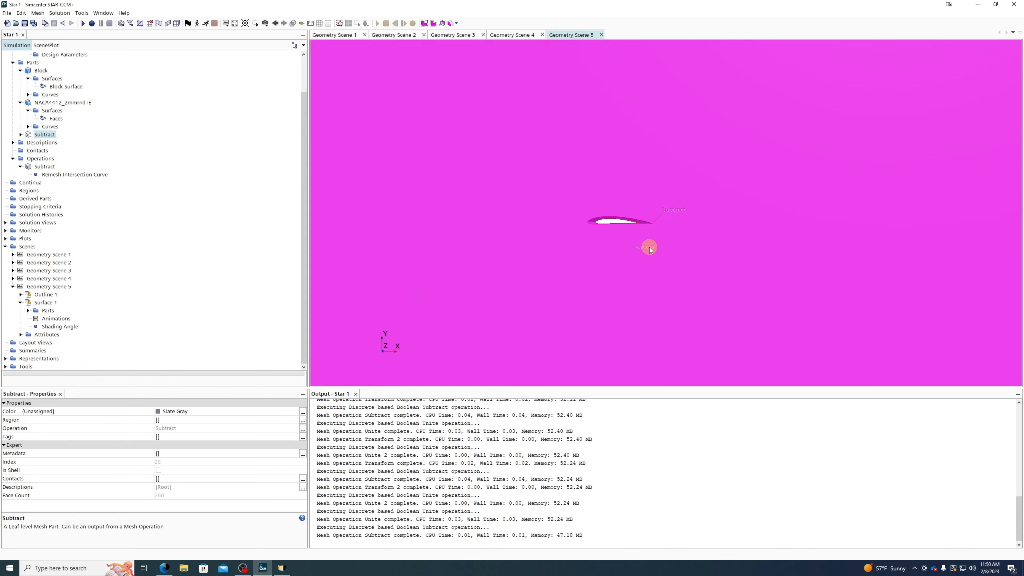
Highlight the Subtract part's Intersection curve and examine where it follows the airfoil opening on the block's side faces
left_click(604, 222)
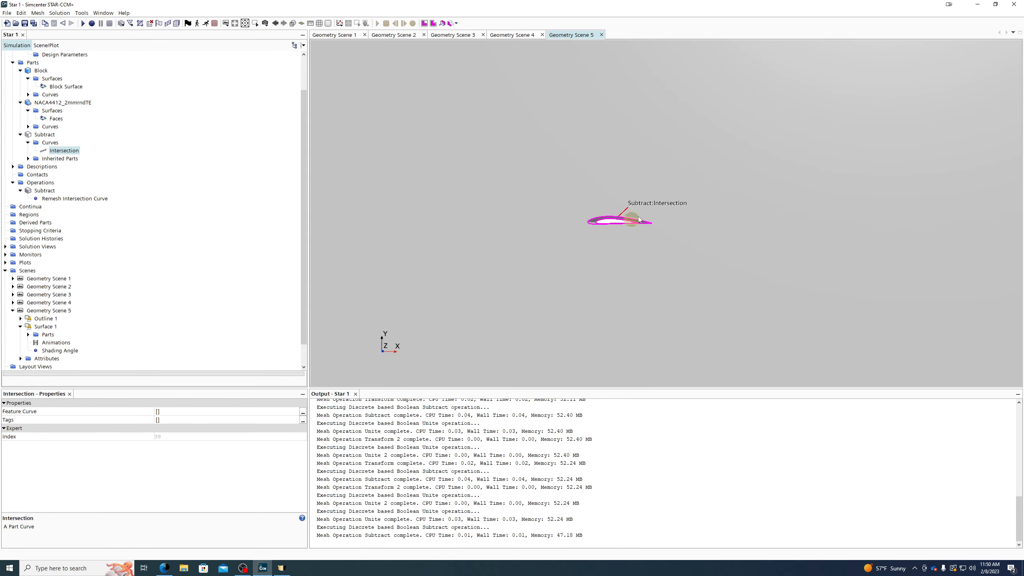
scroll(574, 253, "down", 3)
scroll(575, 253, "down", 3)
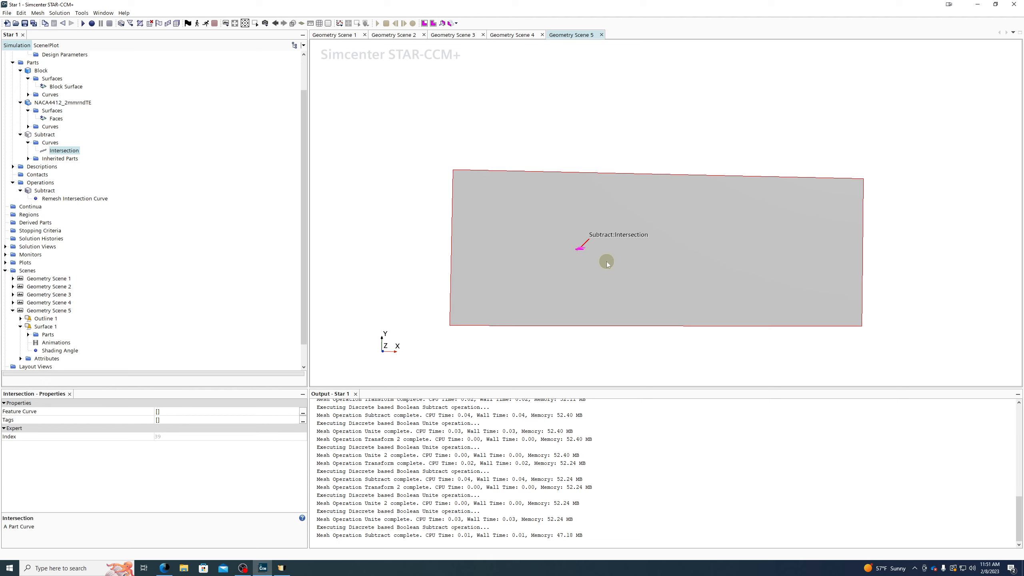
scroll(584, 258, "up", 5)
scroll(95, 251, "up", 2)
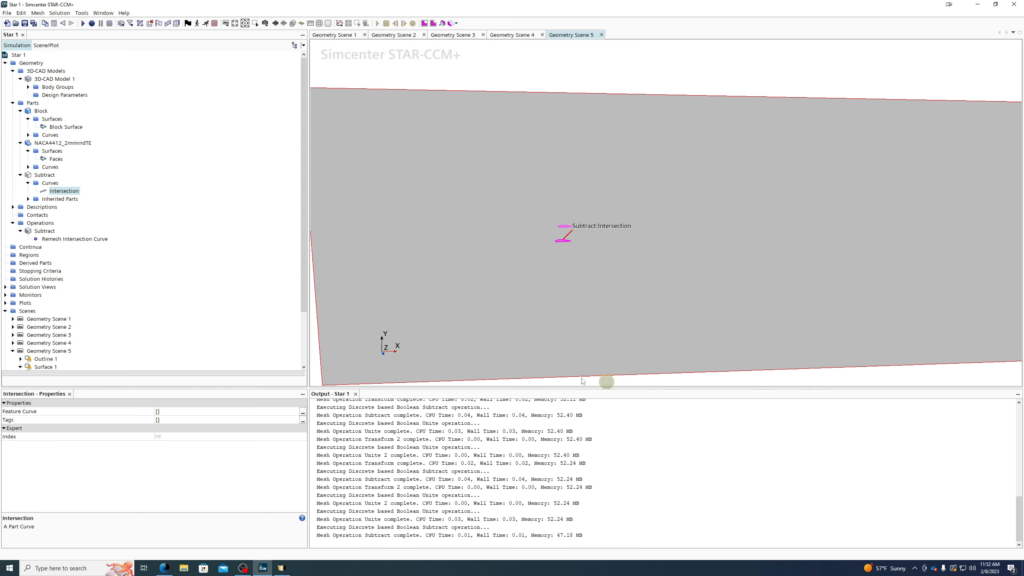
left_click_drag(674, 205, 678, 187)
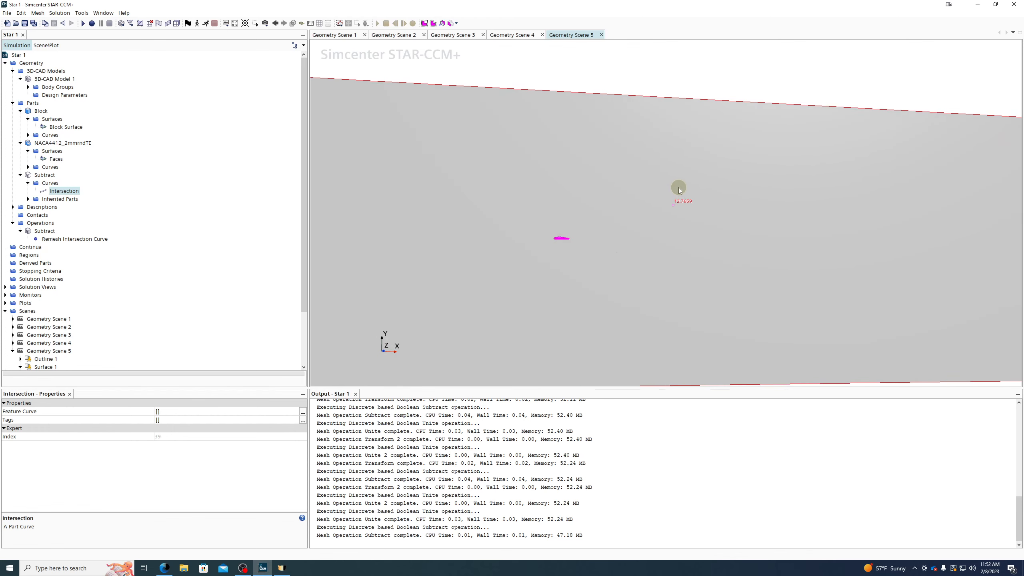
scroll(547, 239, "up", 5)
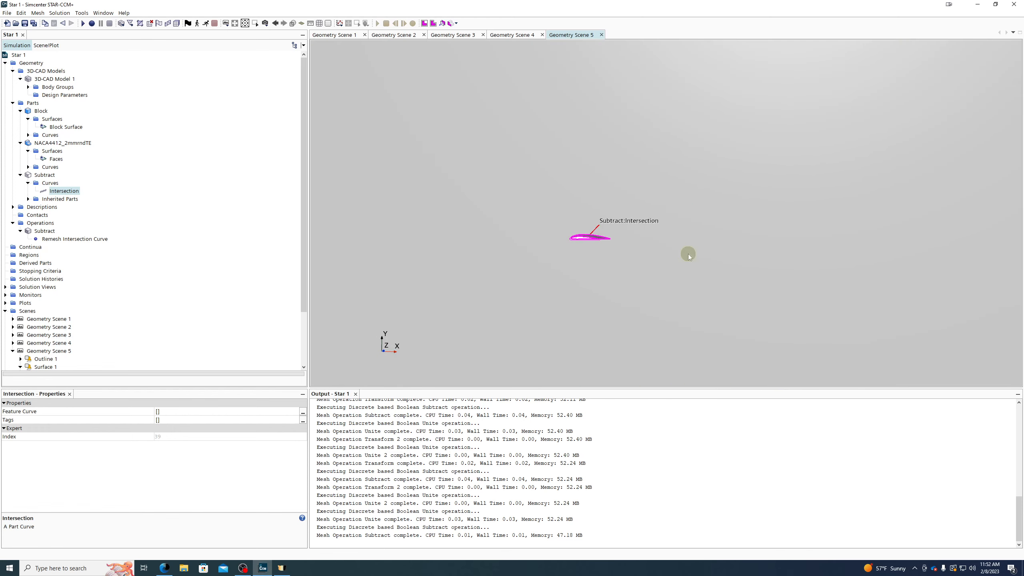